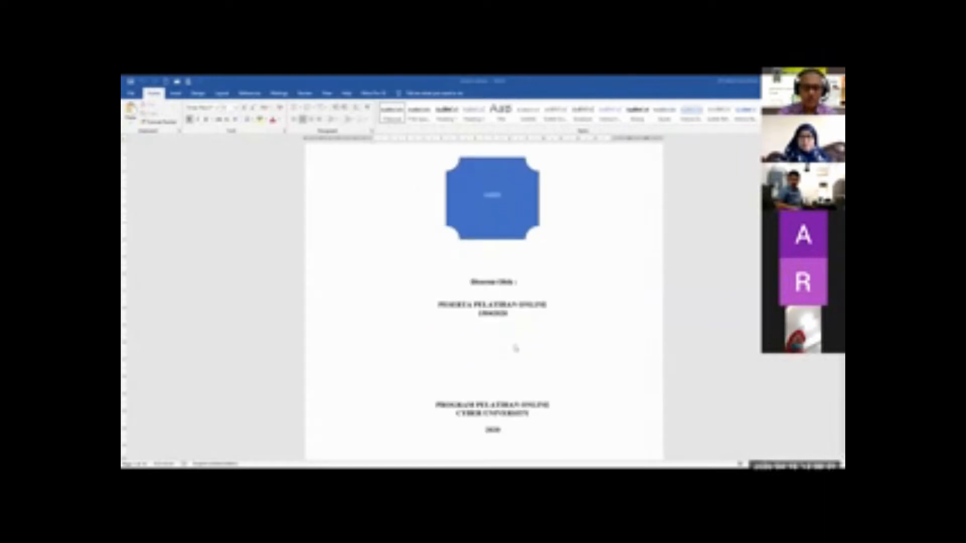
Set the document's paper size to A4
scroll(513, 345, up, 2)
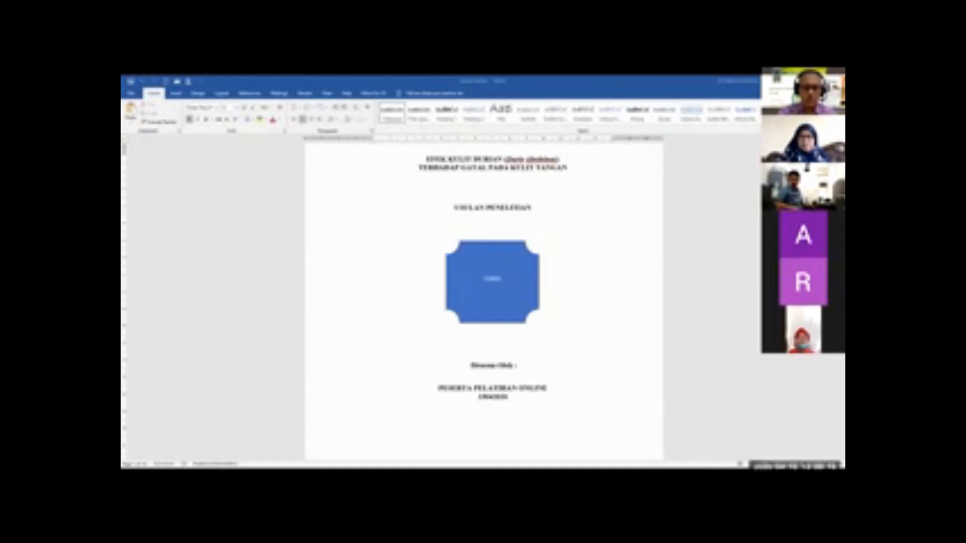
scroll(408, 291, up, 2)
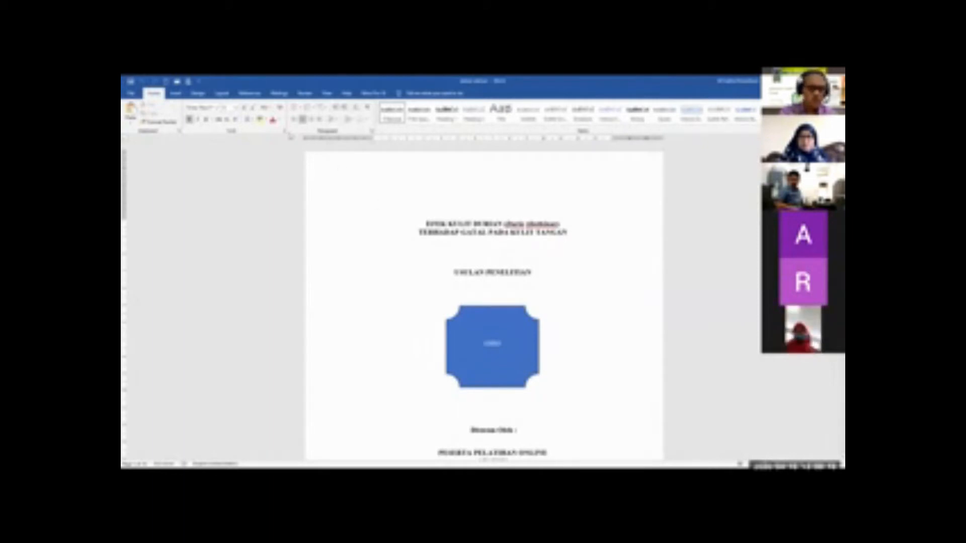
click(224, 93)
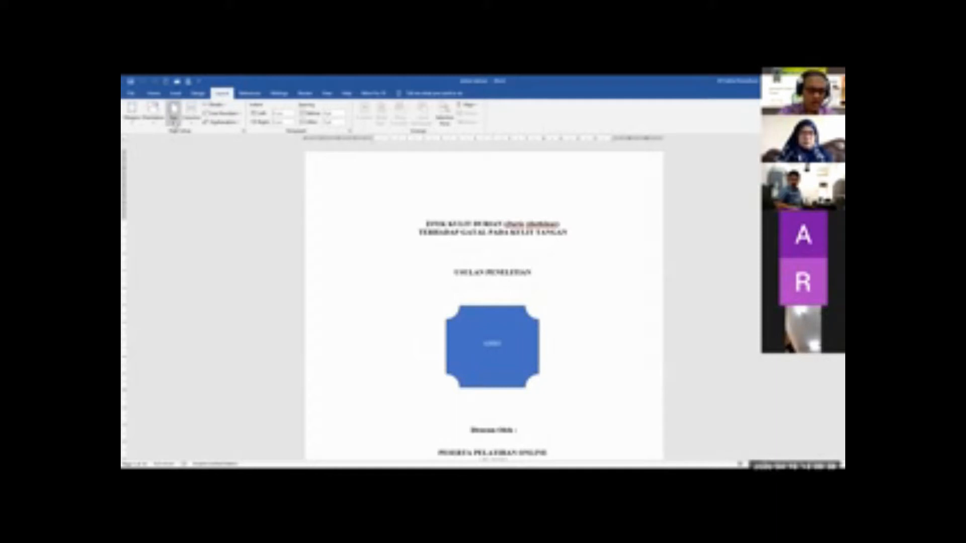
click(175, 124)
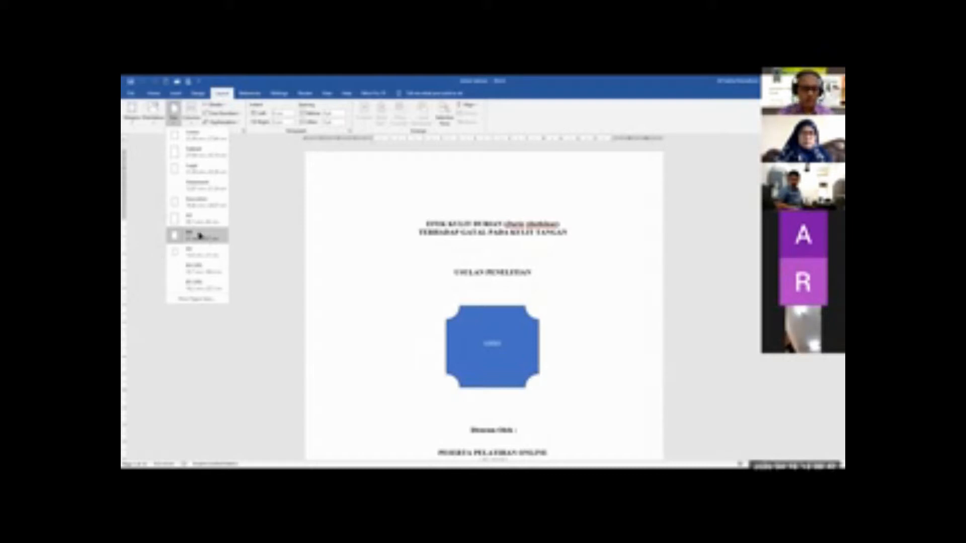
click(199, 235)
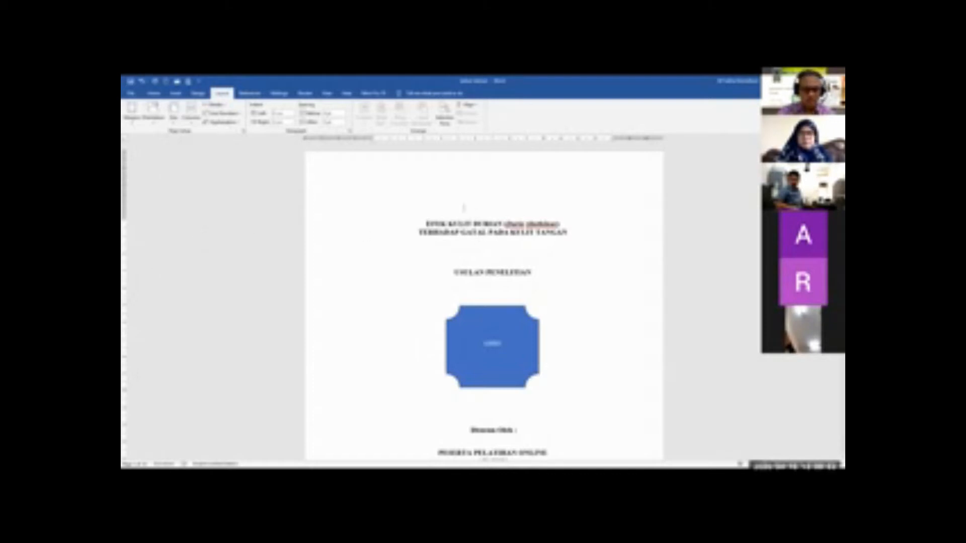
Set the top page margin to 4 cm in the page setup and apply it
click(244, 131)
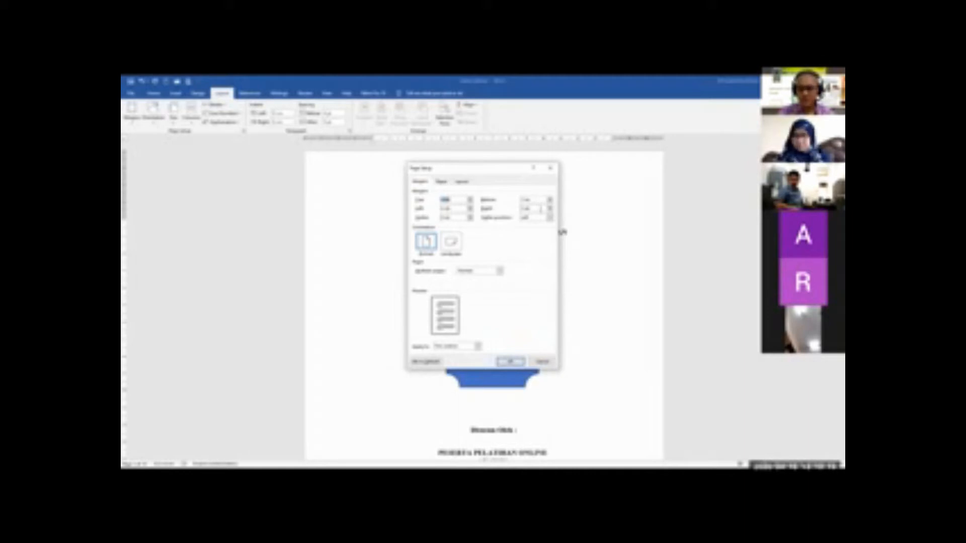
click(455, 201)
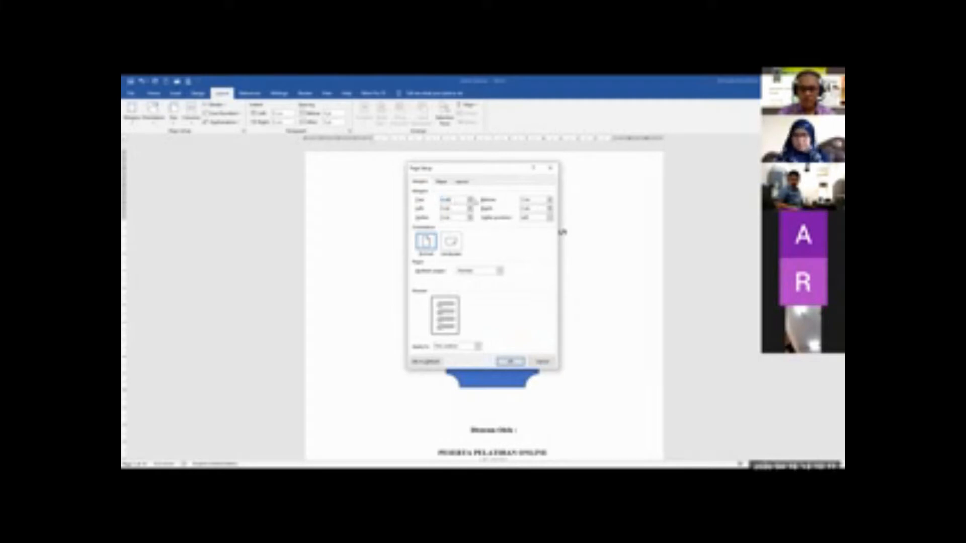
click(472, 199)
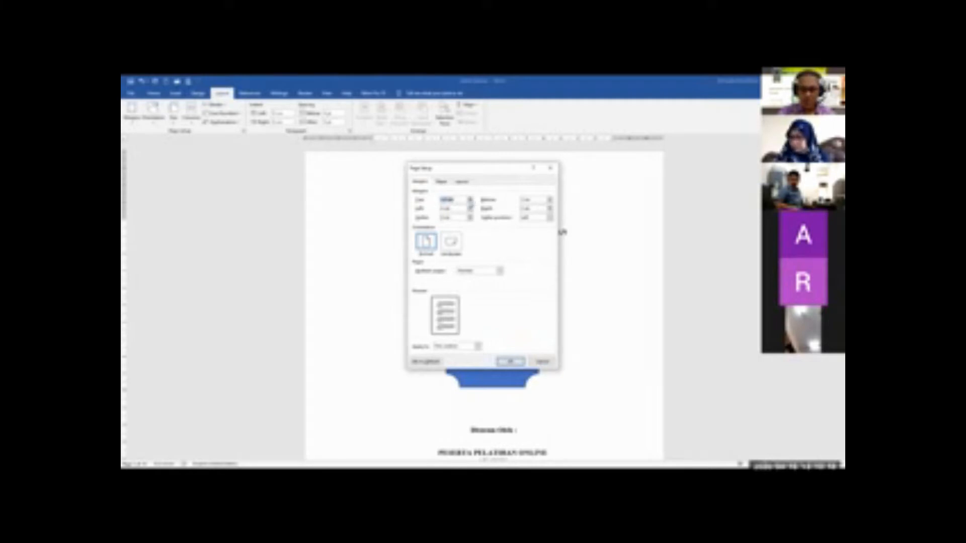
click(472, 202)
drag(454, 200, 426, 201)
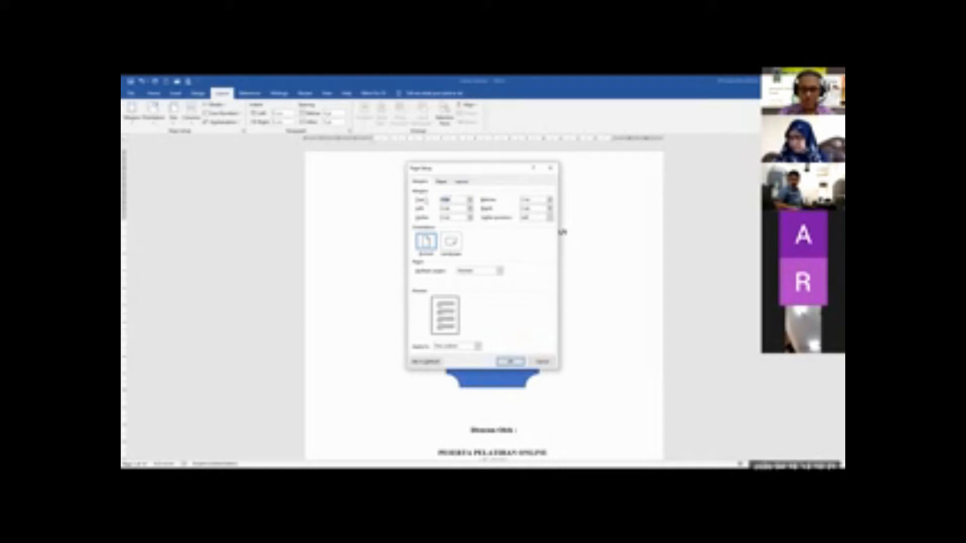
text(4)
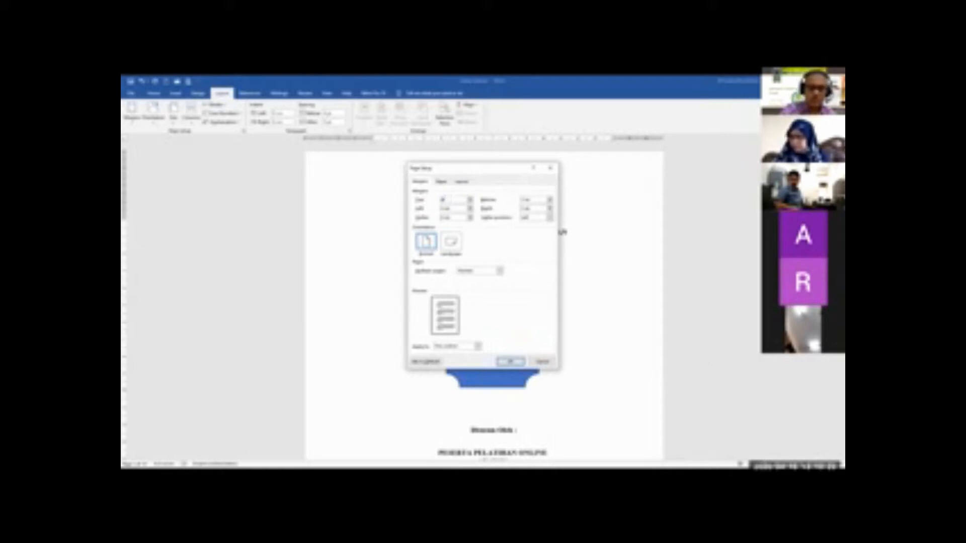
key(Return)
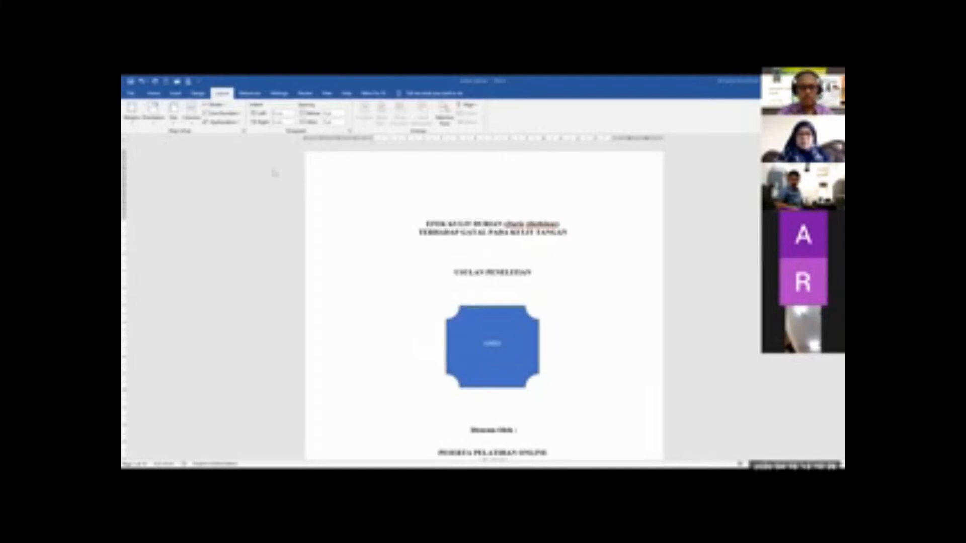
Examine the layout of the cover page and the pages that follow, including the page with the cartoon picture
scroll(614, 309, down, 3)
scroll(614, 309, up, 3)
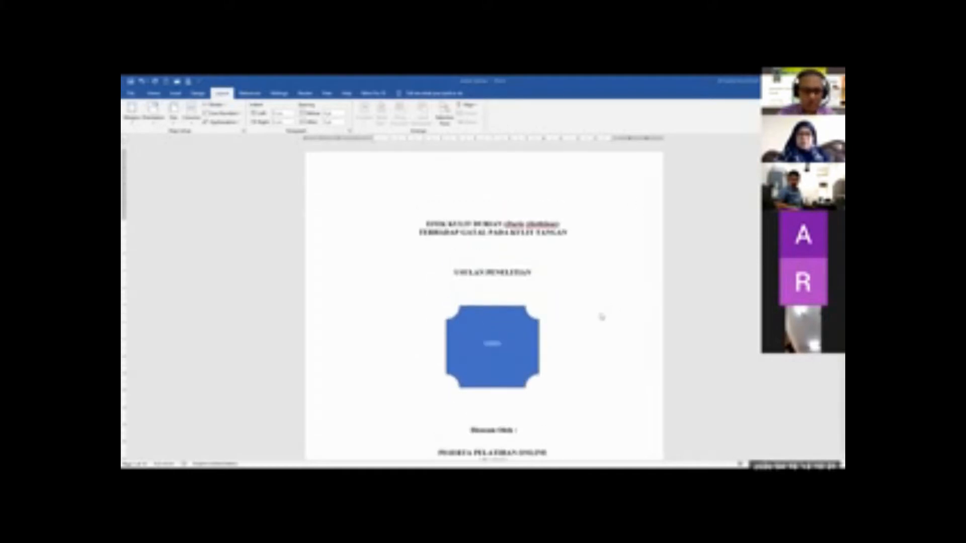
scroll(614, 309, down, 9)
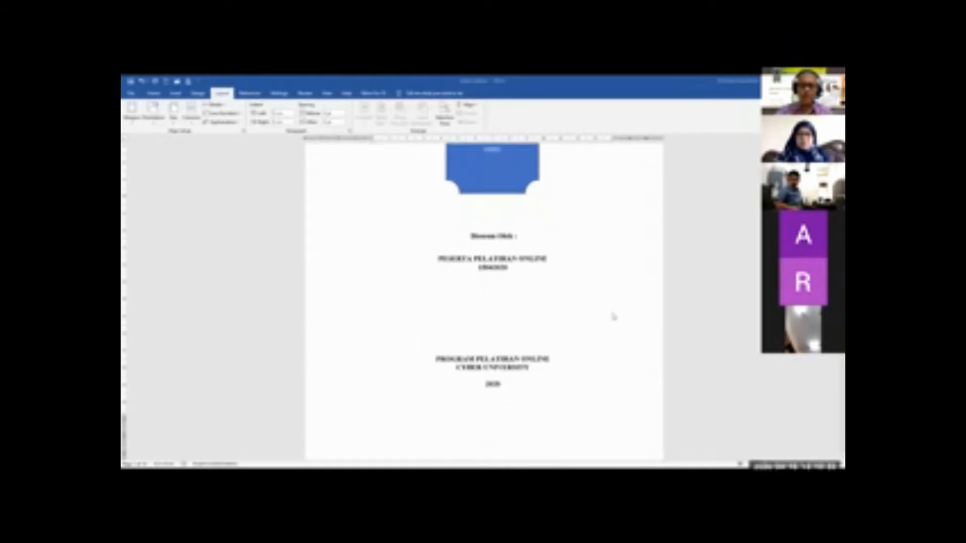
scroll(614, 316, down, 2)
scroll(619, 307, up, 2)
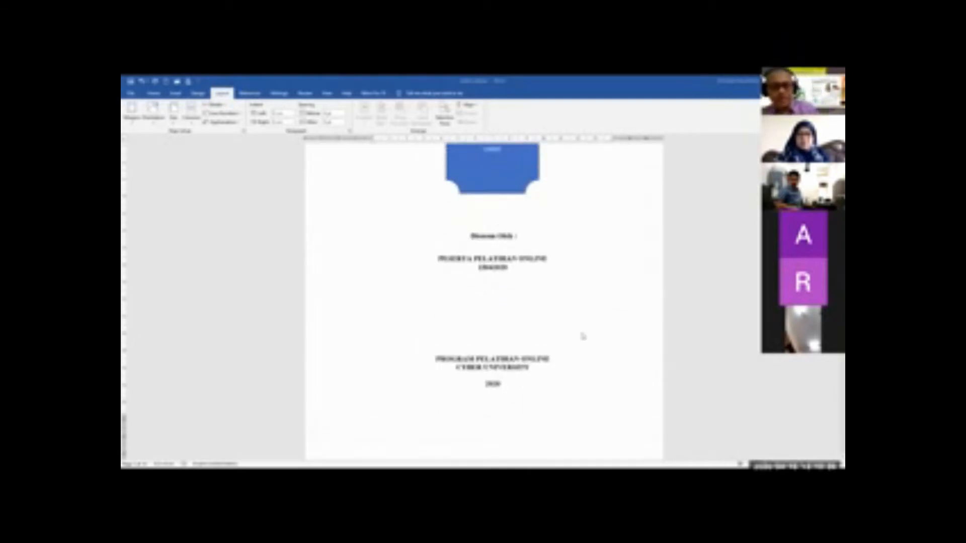
scroll(582, 337, up, 9)
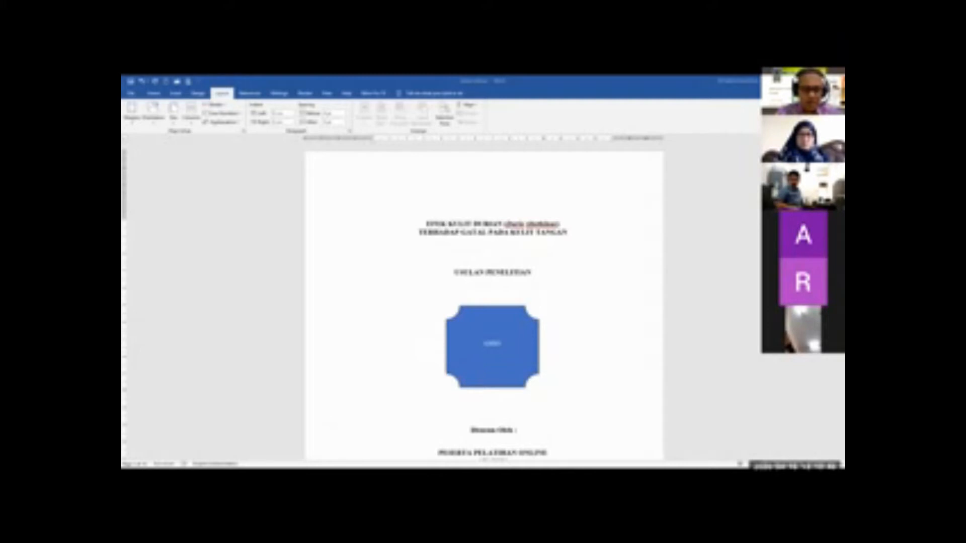
scroll(487, 386, down, 5)
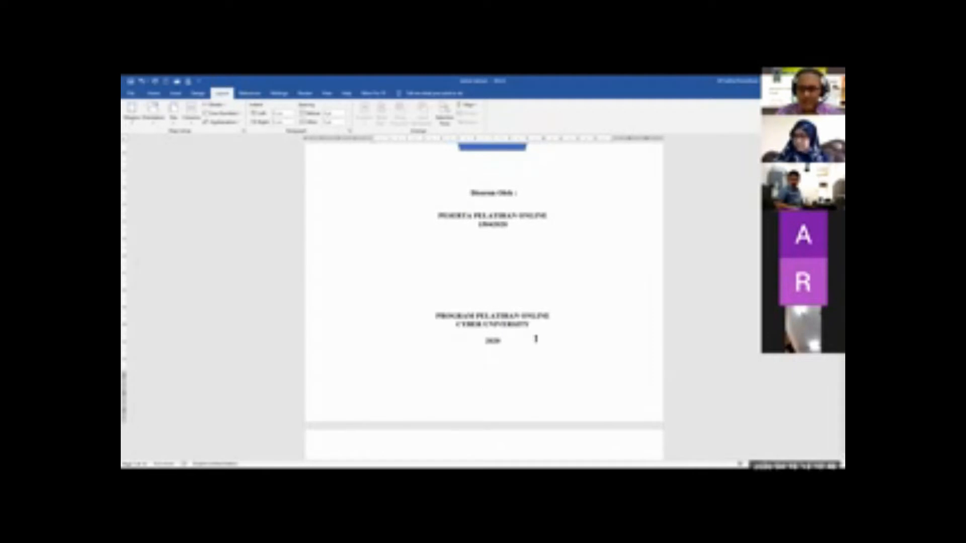
scroll(536, 339, up, 4)
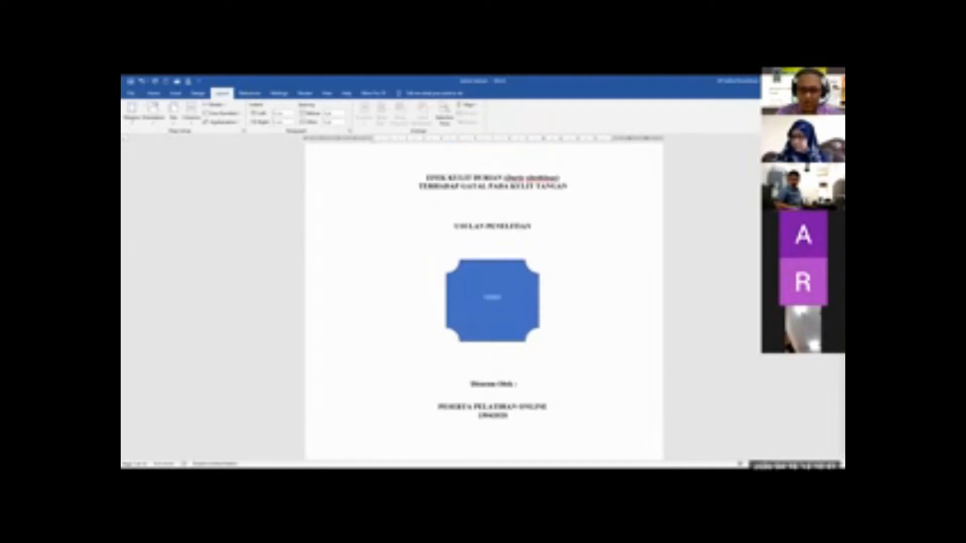
scroll(484, 302, down, 15)
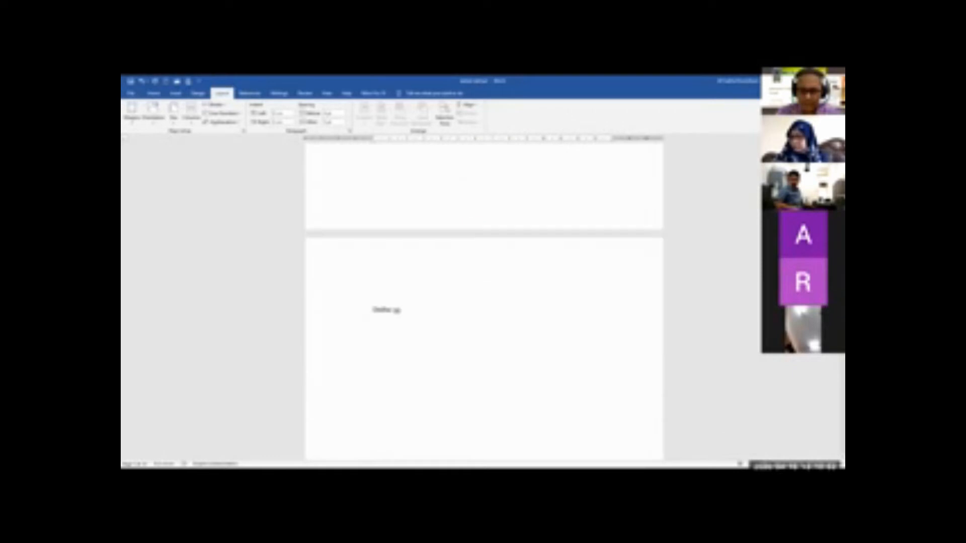
scroll(832, 383, down, 15)
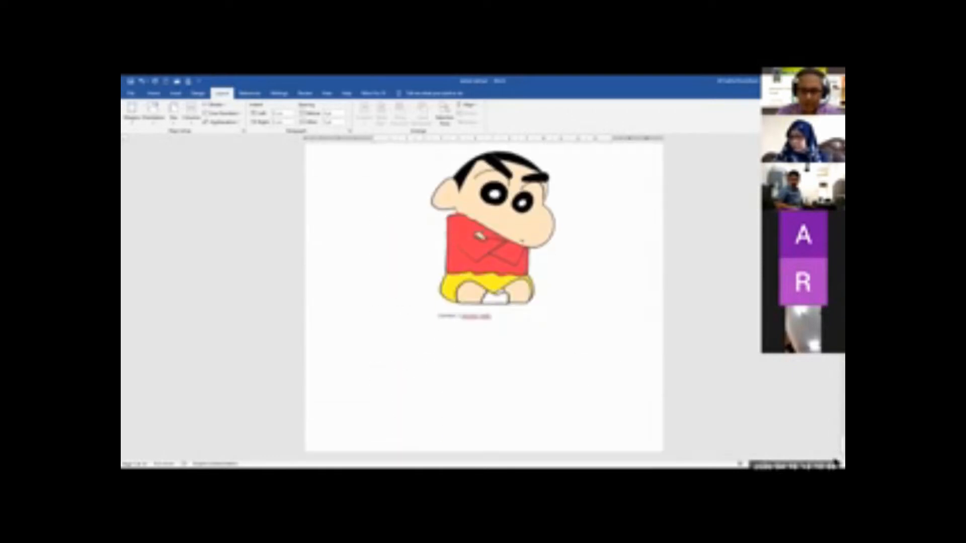
scroll(837, 425, up, 20)
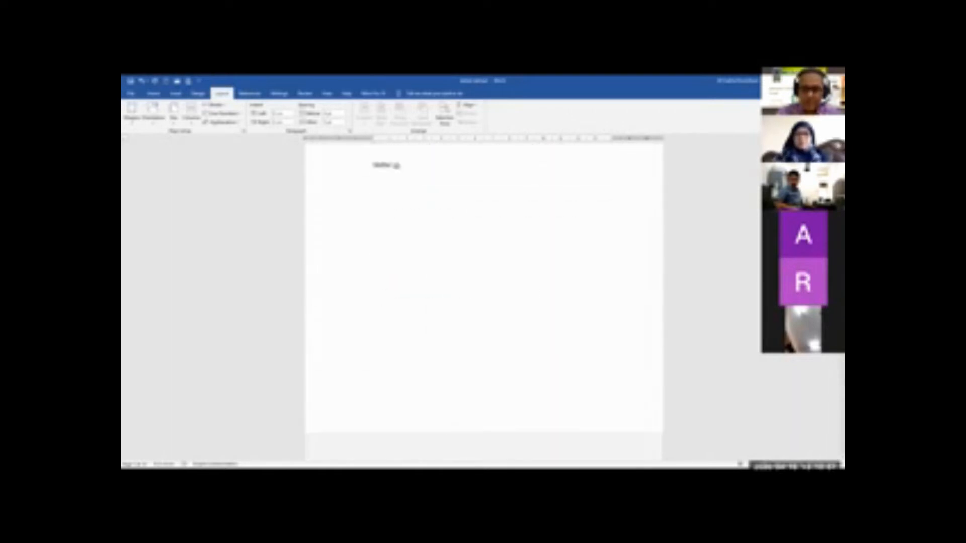
scroll(398, 201, up, 10)
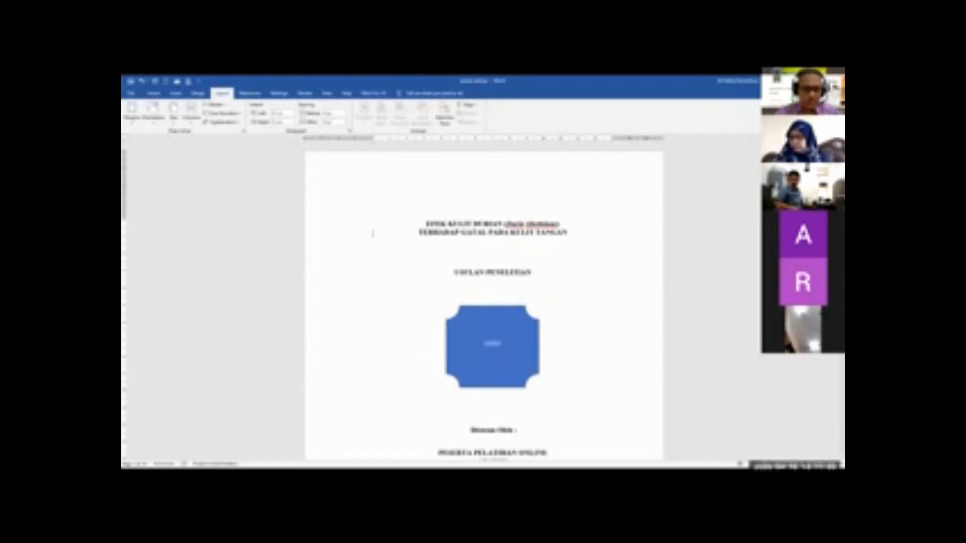
Insert page numbers centred at the bottom of the page with the Plain Number 2 style, and return to the body text
click(176, 94)
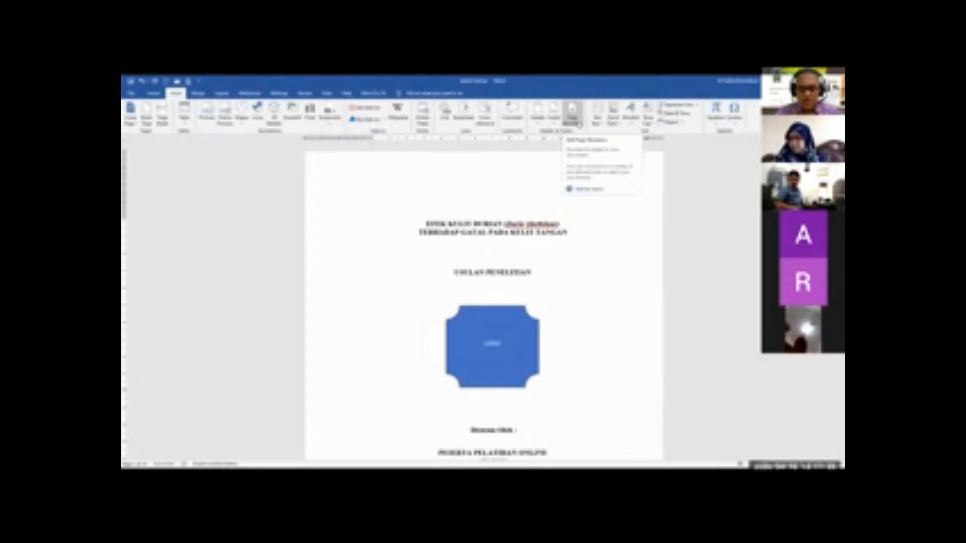
click(578, 124)
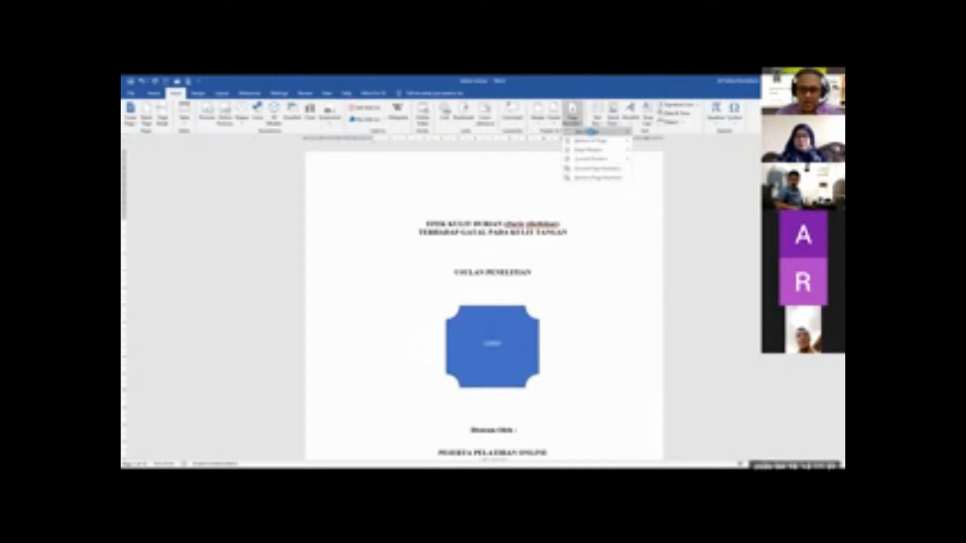
mouse_move(604, 143)
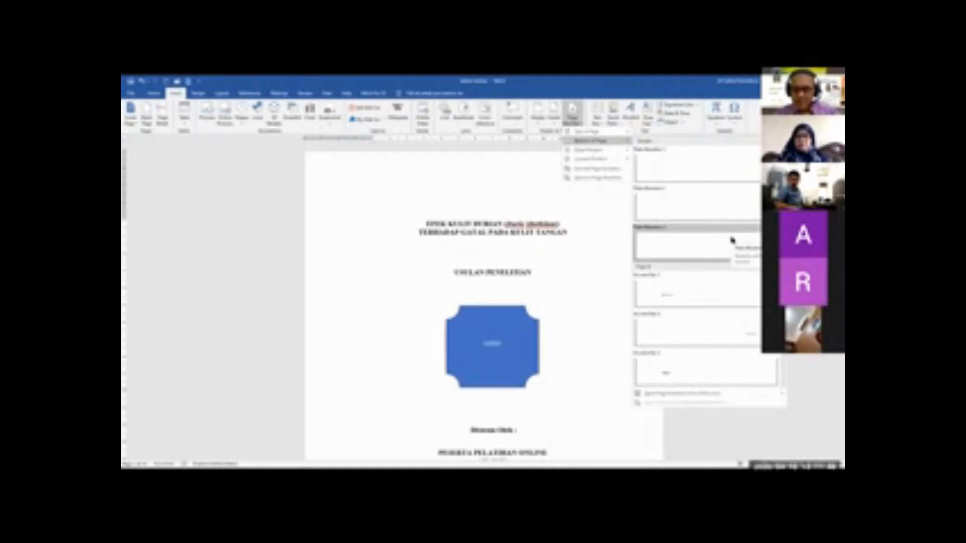
click(611, 212)
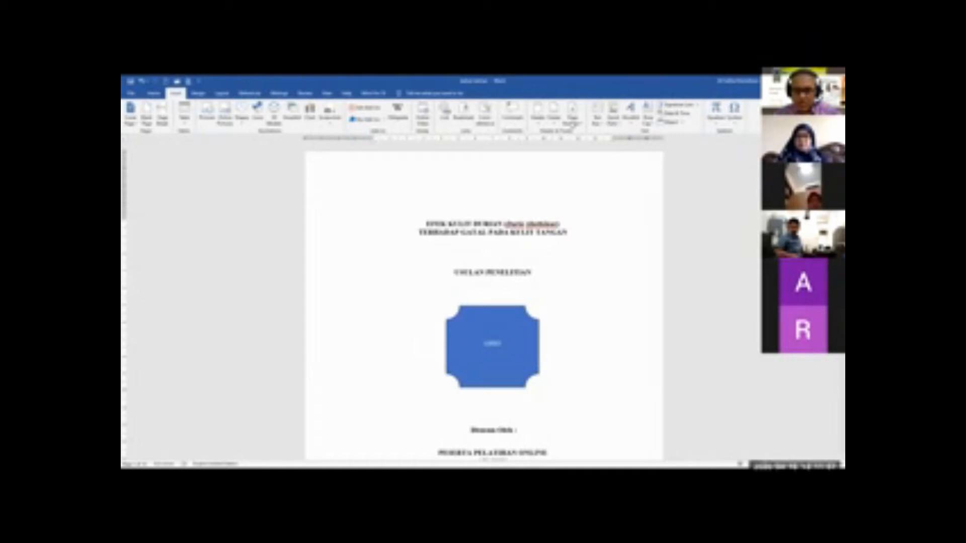
click(572, 116)
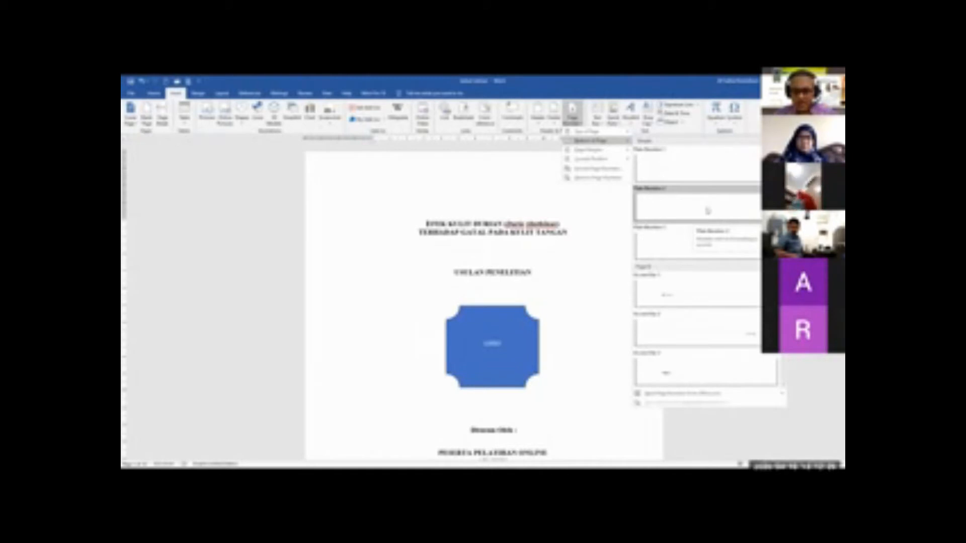
click(707, 210)
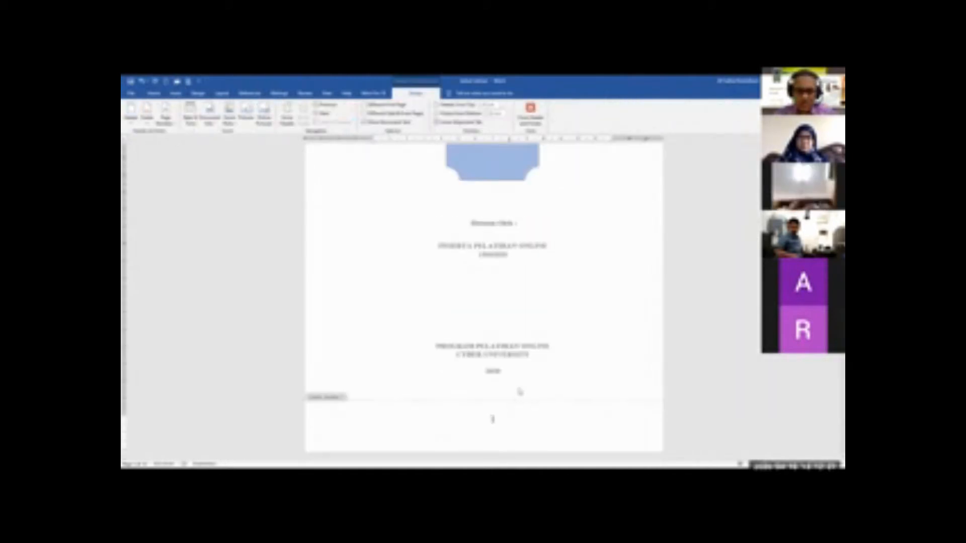
double_click(519, 391)
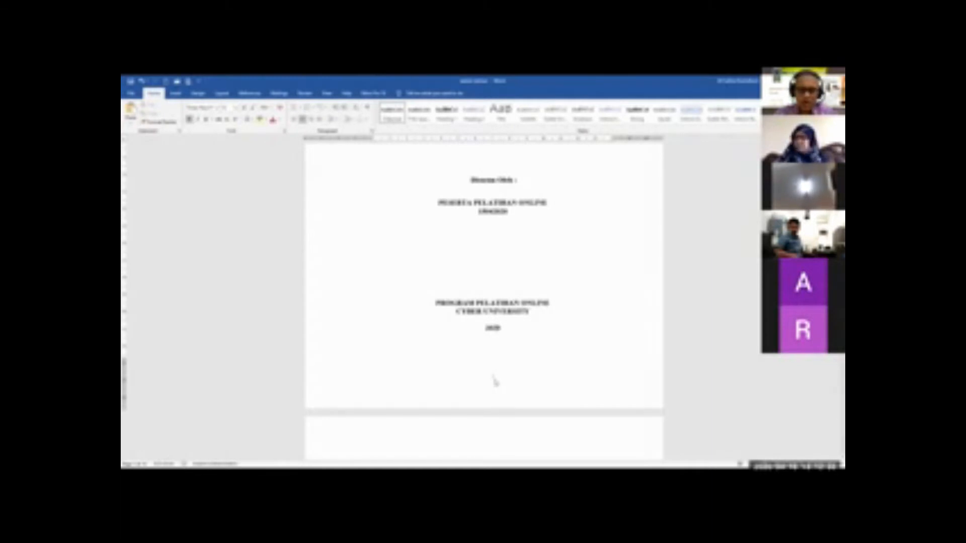
scroll(493, 385, down, 4)
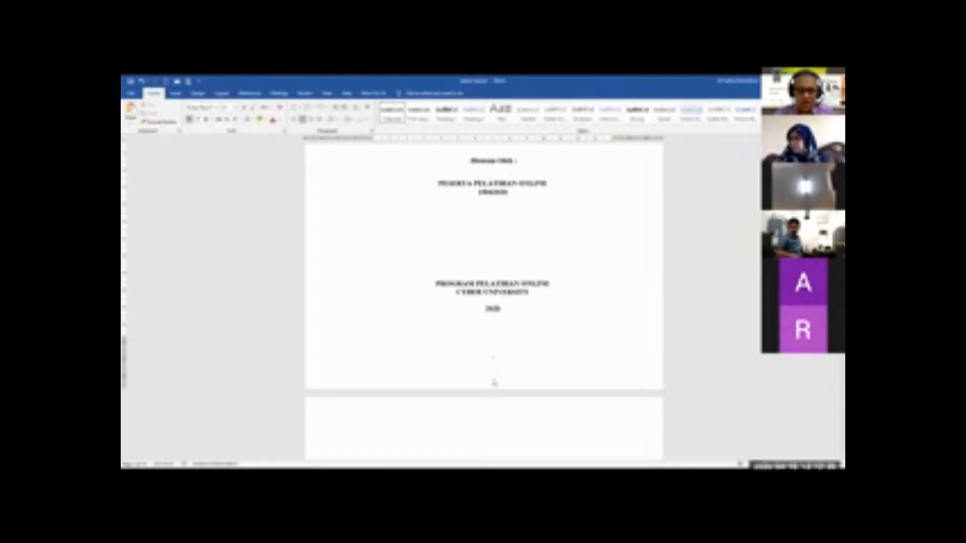
scroll(494, 359, up, 1)
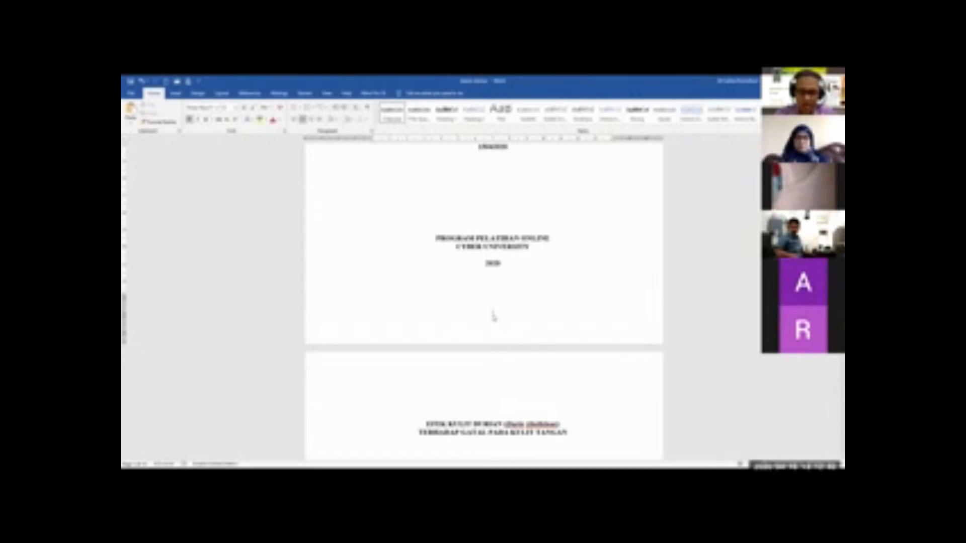
Set the footer page number format to 1, 2, 3, … and return to the body text
double_click(493, 316)
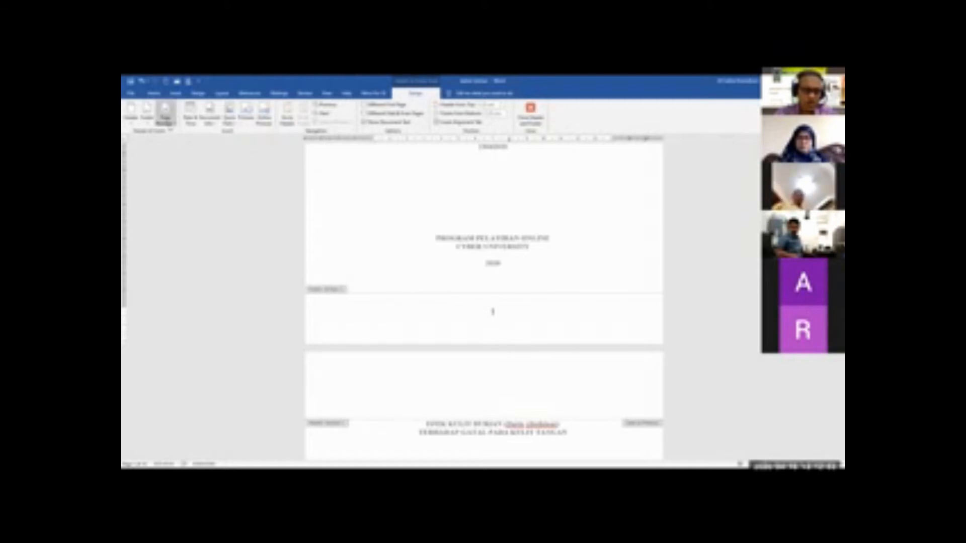
click(165, 118)
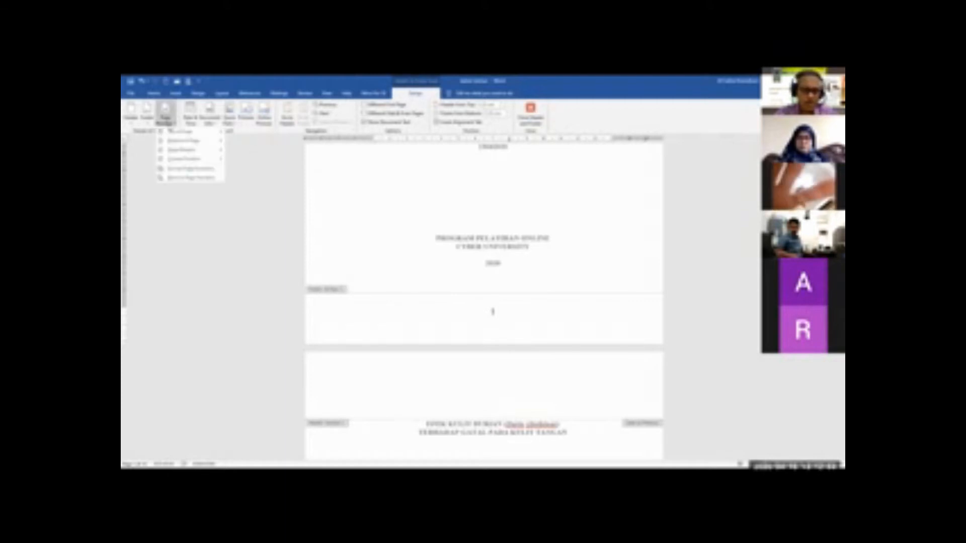
click(191, 169)
drag(462, 221, 581, 185)
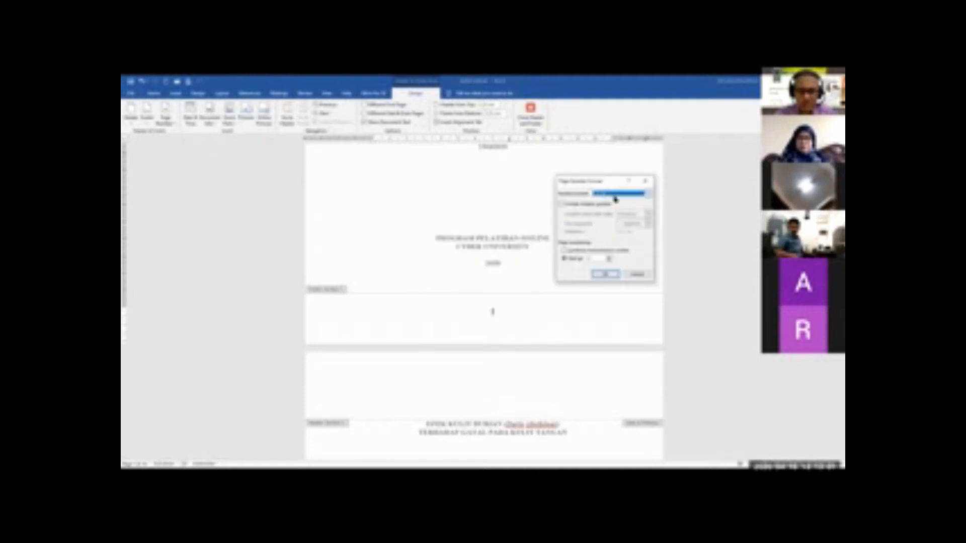
click(618, 194)
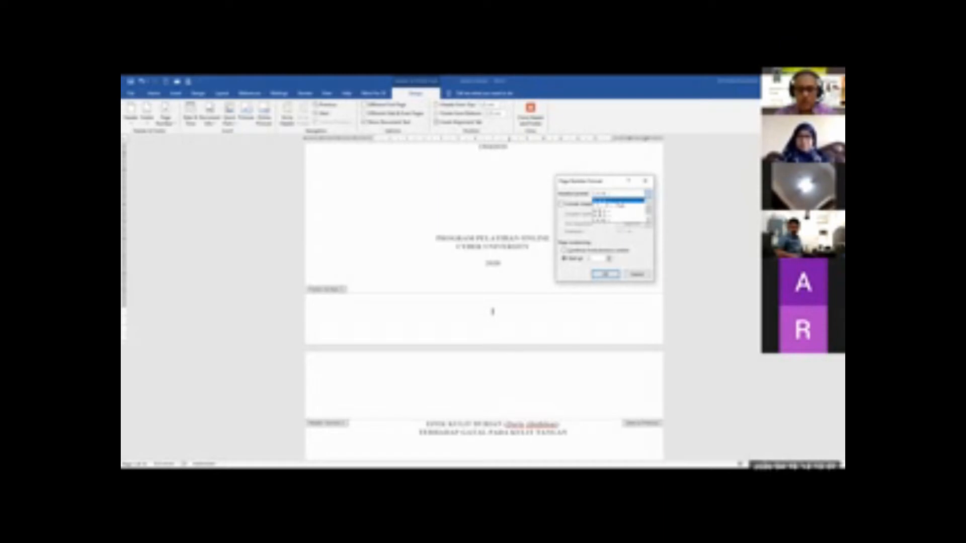
click(620, 201)
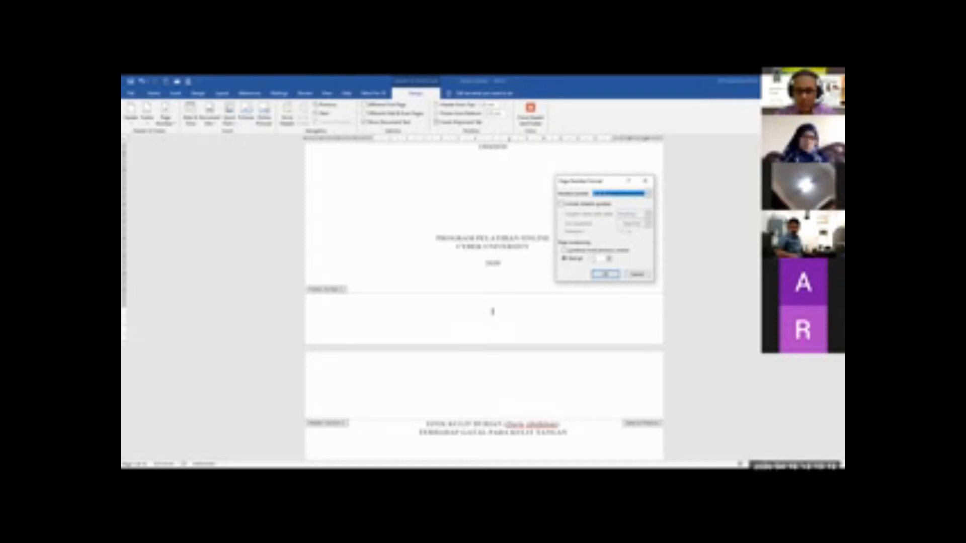
click(604, 276)
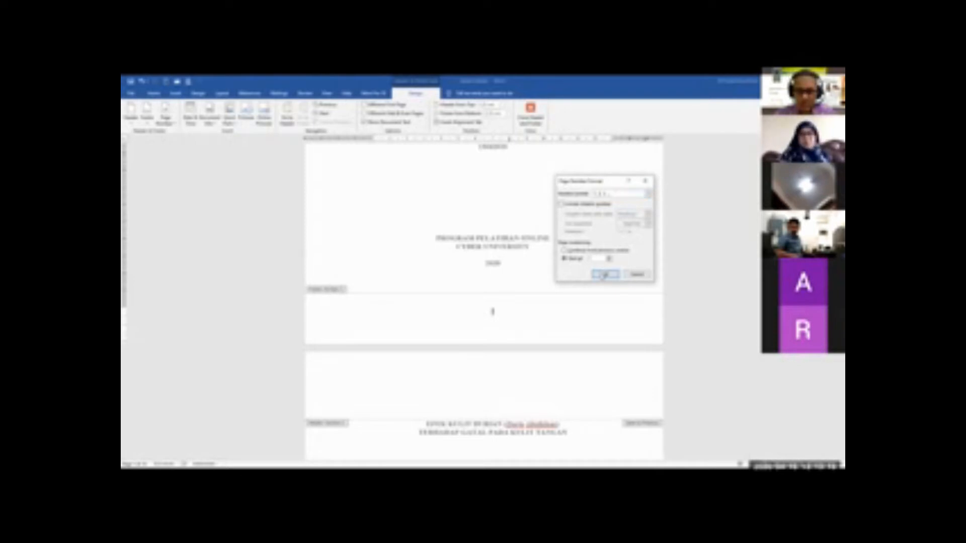
scroll(552, 365, down, 2)
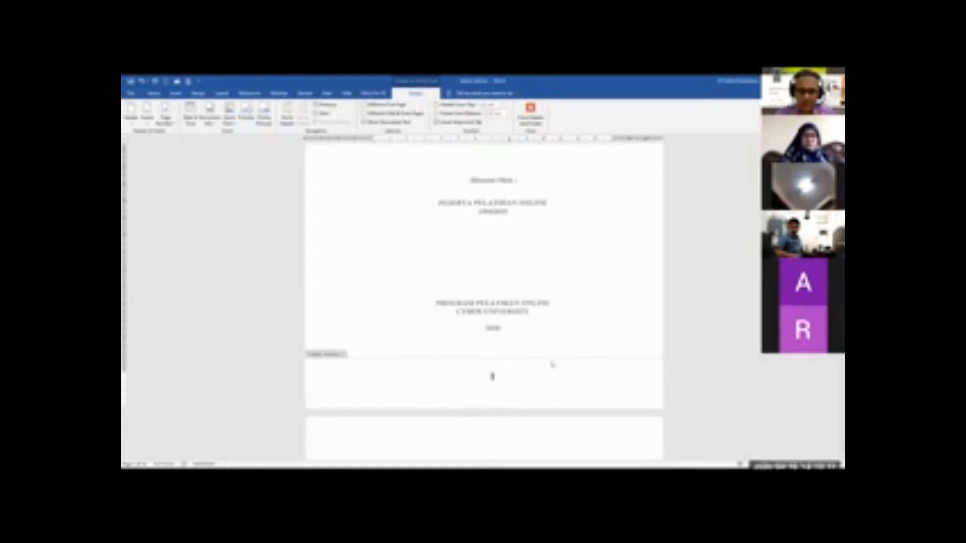
scroll(505, 366, down, 1)
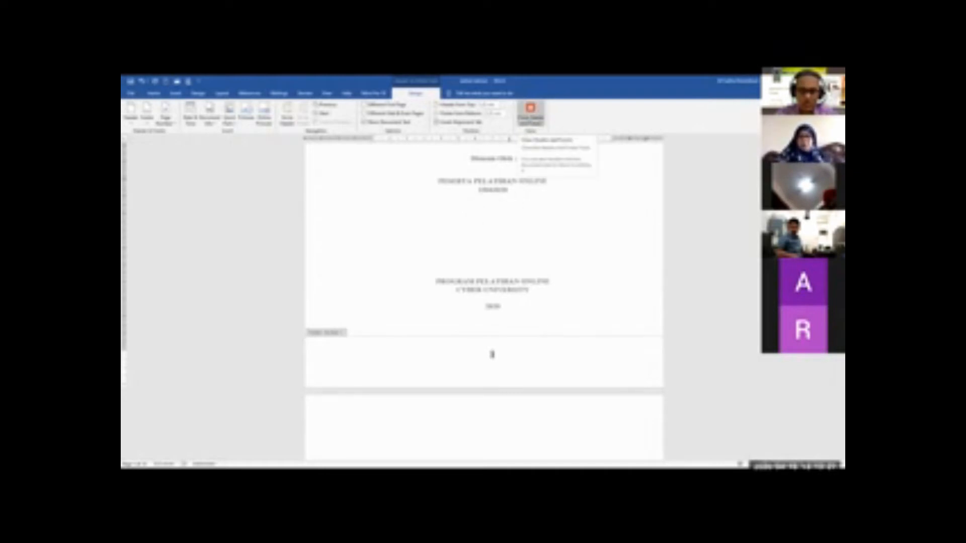
click(530, 116)
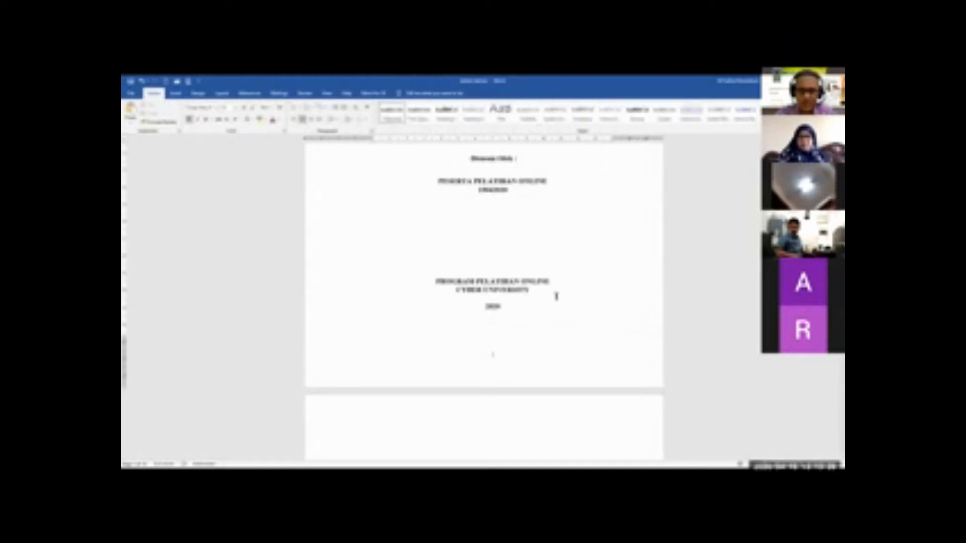
Examine the footer page numbers from the cover page through to the last page with the cartoon picture, and return to the cover
scroll(552, 284, down, 2)
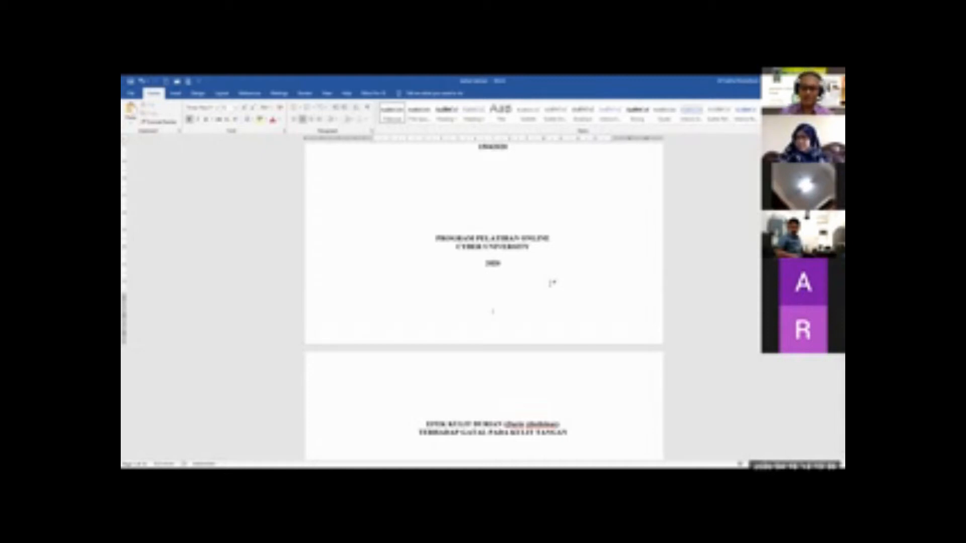
scroll(552, 283, down, 3)
scroll(551, 277, up, 4)
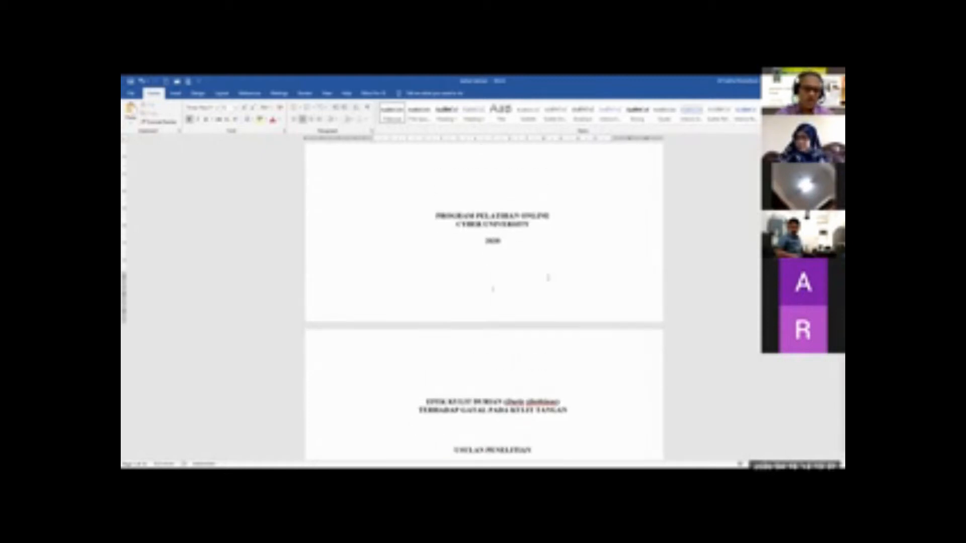
scroll(547, 269, up, 8)
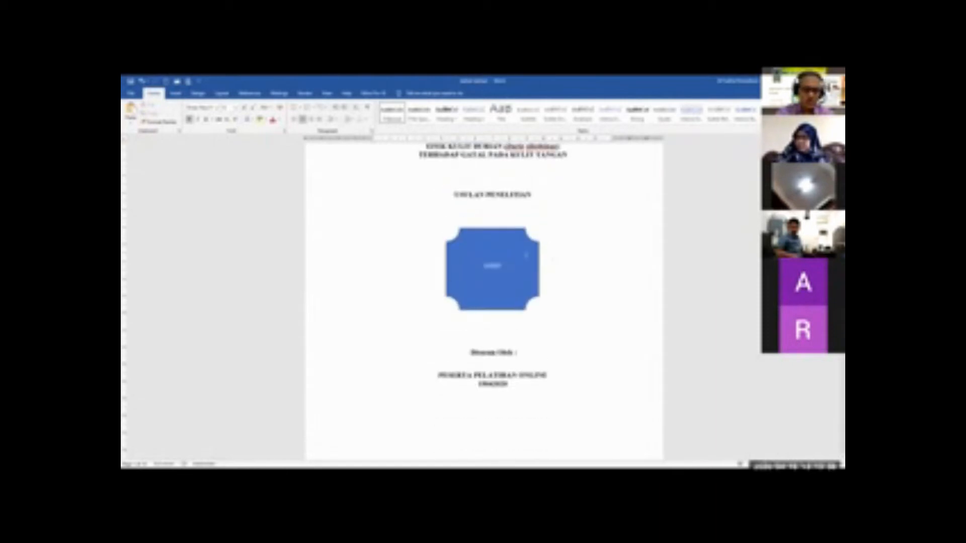
scroll(456, 259, down, 2)
scroll(456, 258, down, 1)
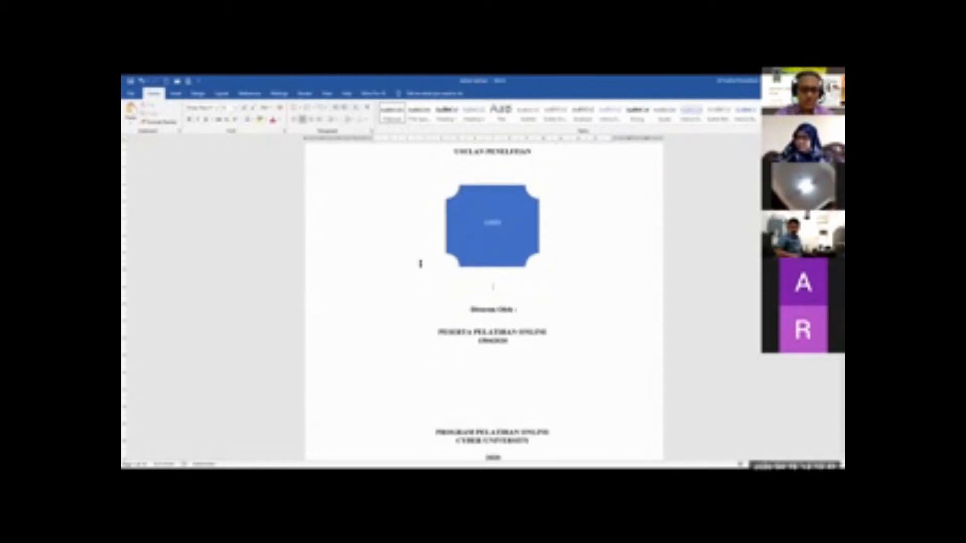
scroll(423, 261, up, 5)
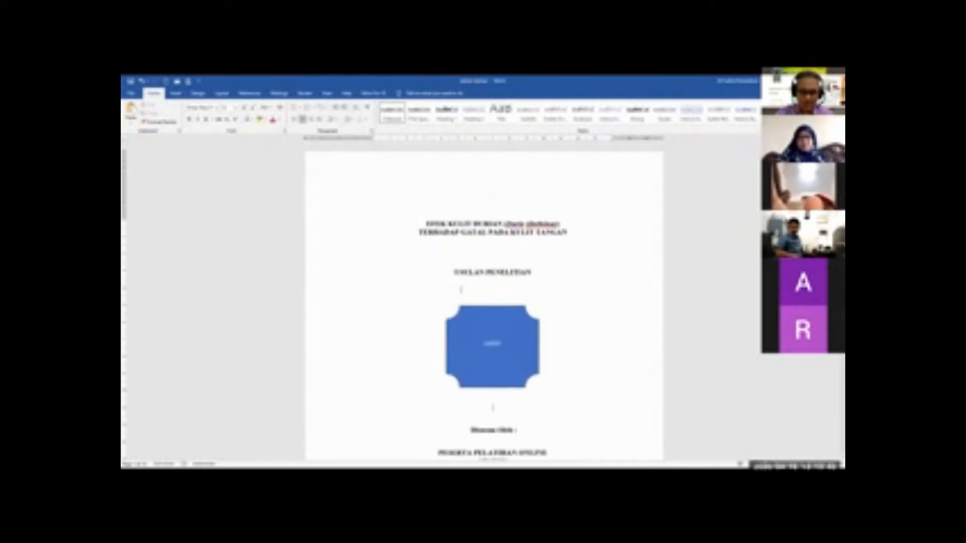
scroll(435, 277, down, 7)
scroll(459, 291, down, 15)
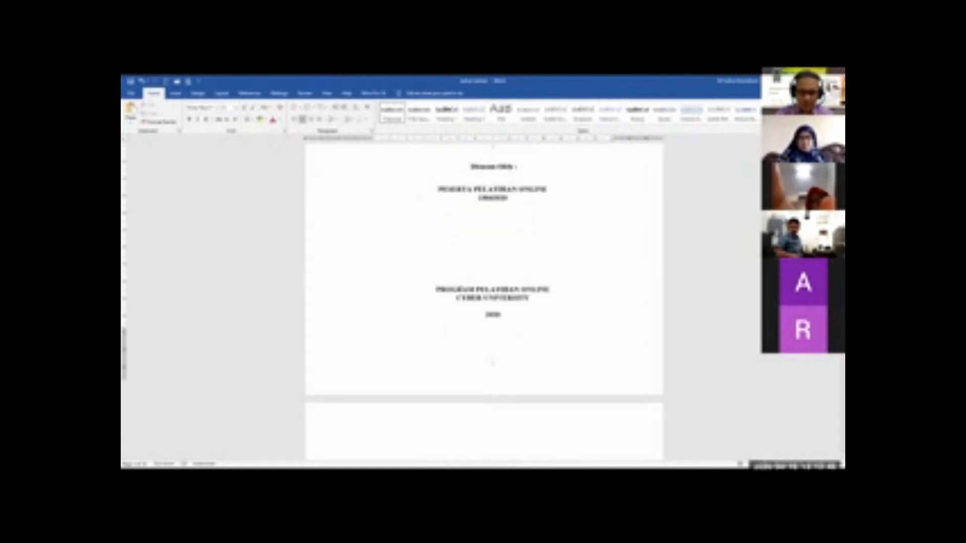
scroll(488, 390, down, 9)
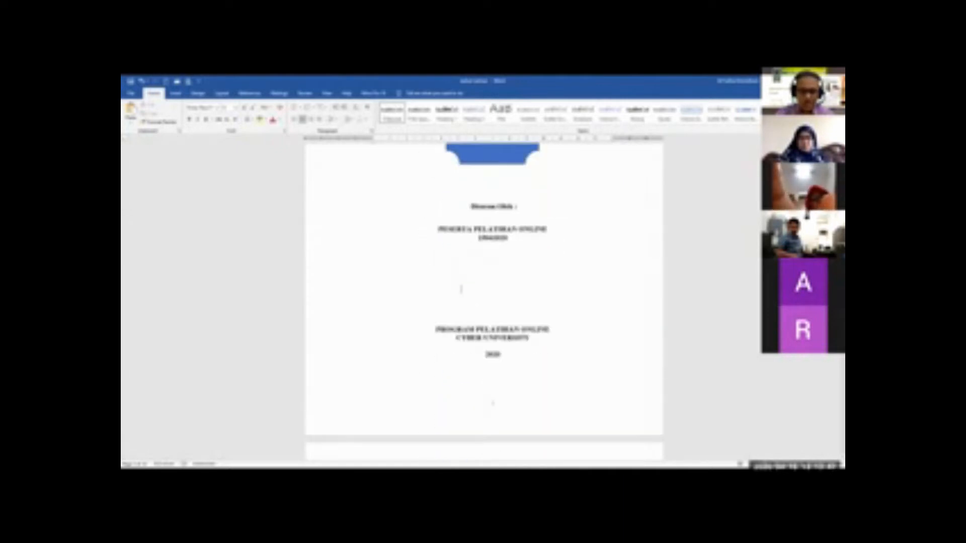
scroll(489, 390, down, 13)
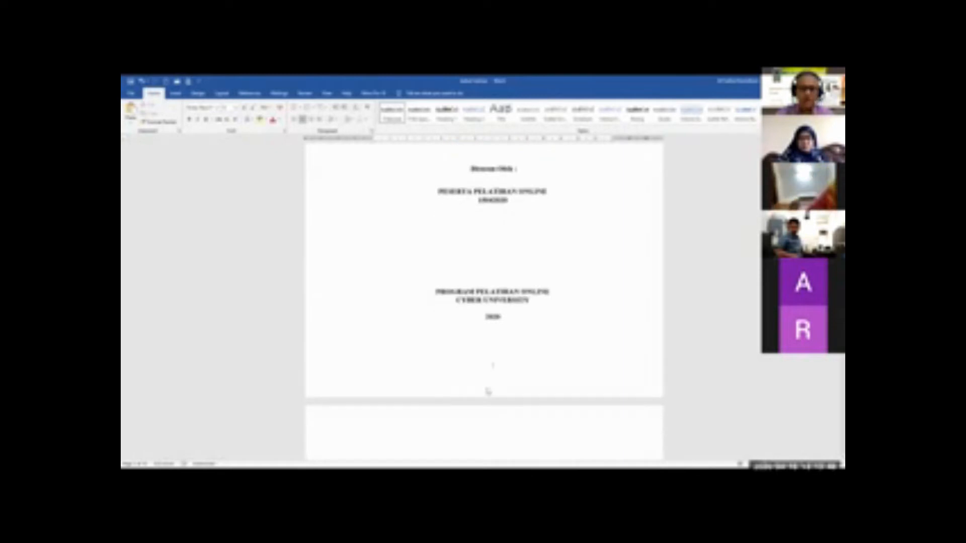
scroll(487, 381, down, 17)
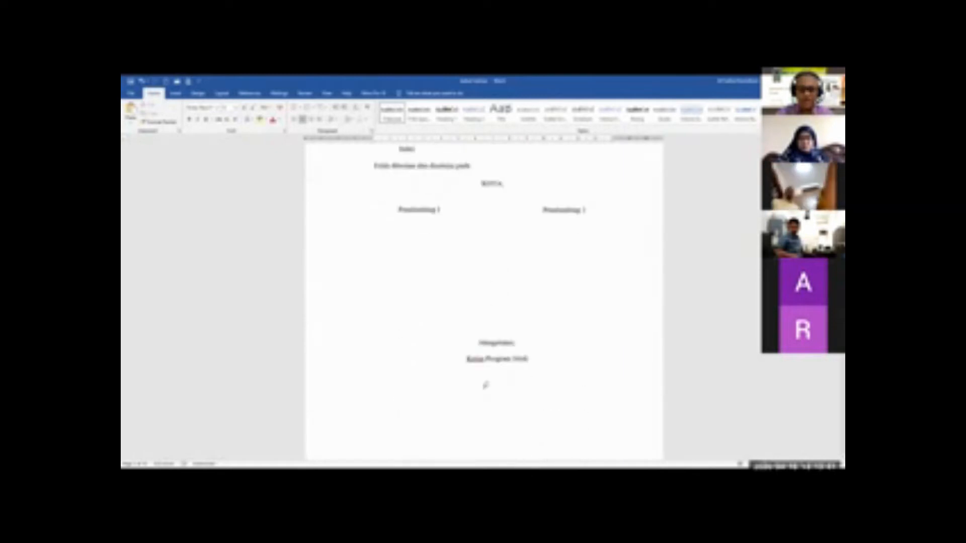
scroll(487, 380, down, 13)
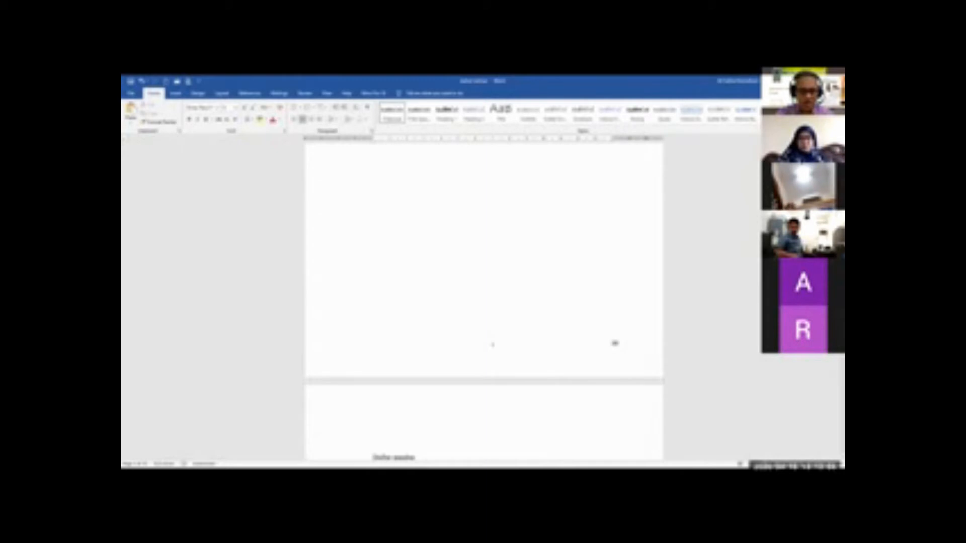
scroll(492, 344, down, 20)
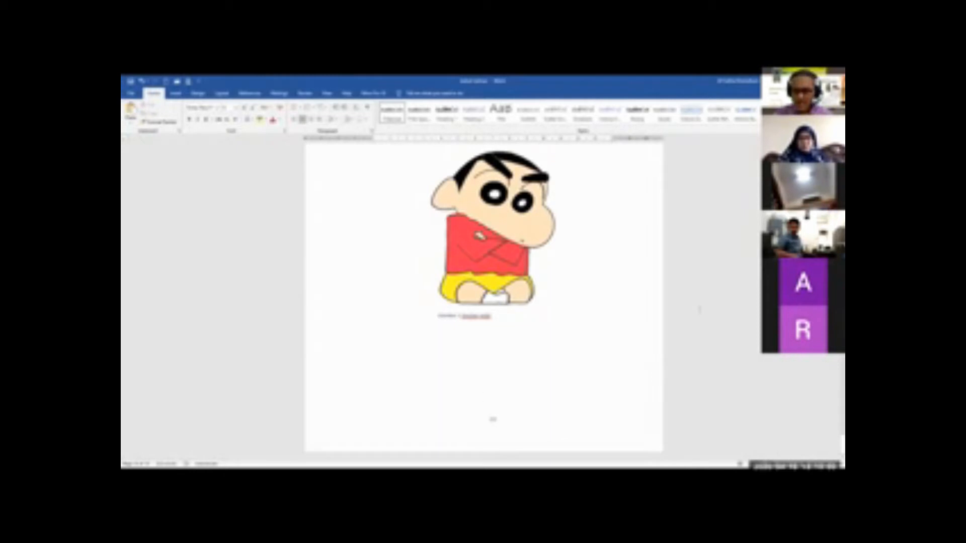
drag(842, 445, 843, 149)
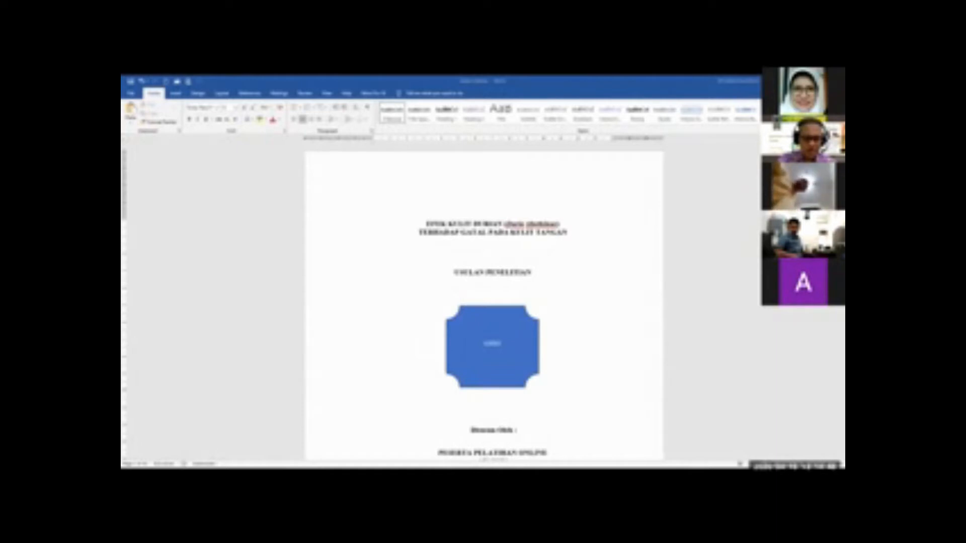
Compare the layout and footer page numbers of the cover page and the second title page
scroll(387, 405, down, 3)
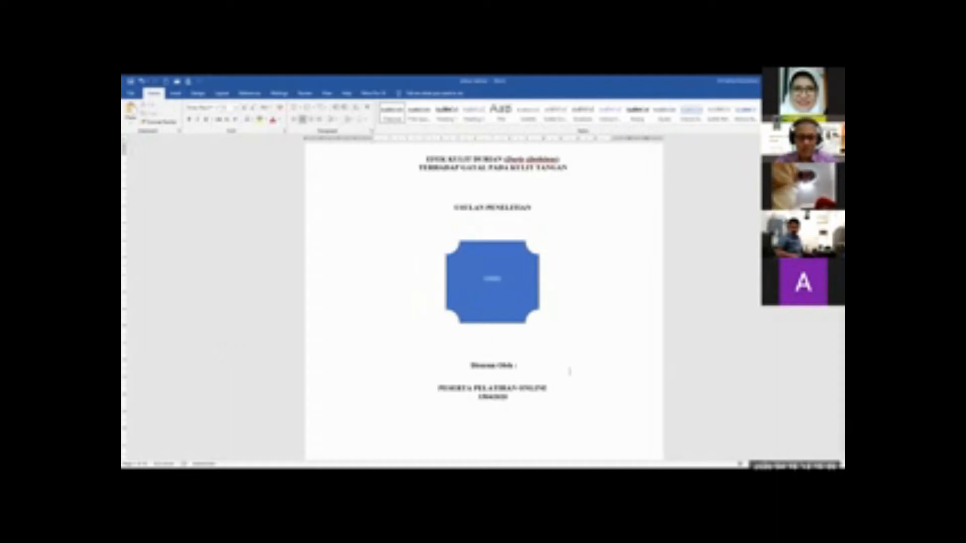
scroll(572, 368, down, 2)
scroll(573, 367, up, 4)
scroll(574, 367, down, 2)
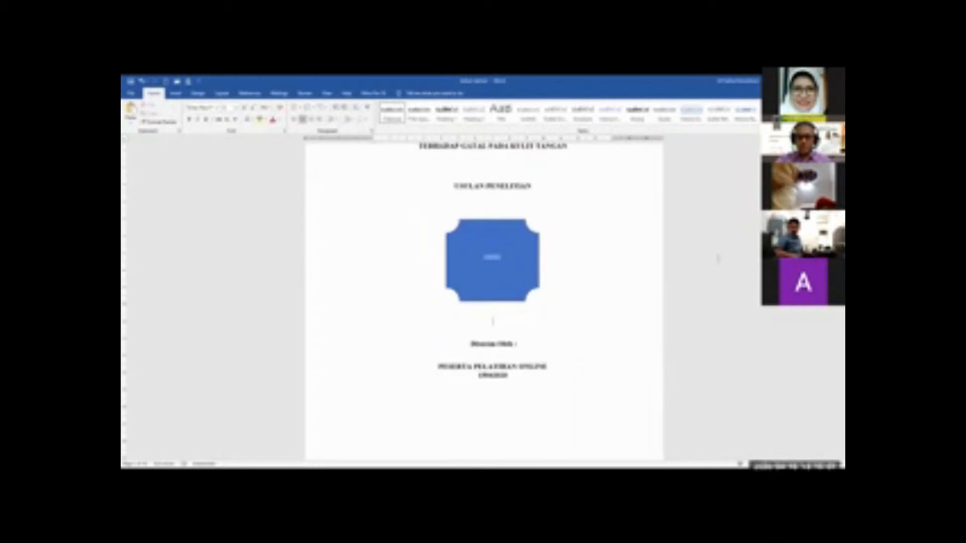
scroll(610, 219, up, 2)
scroll(510, 239, down, 5)
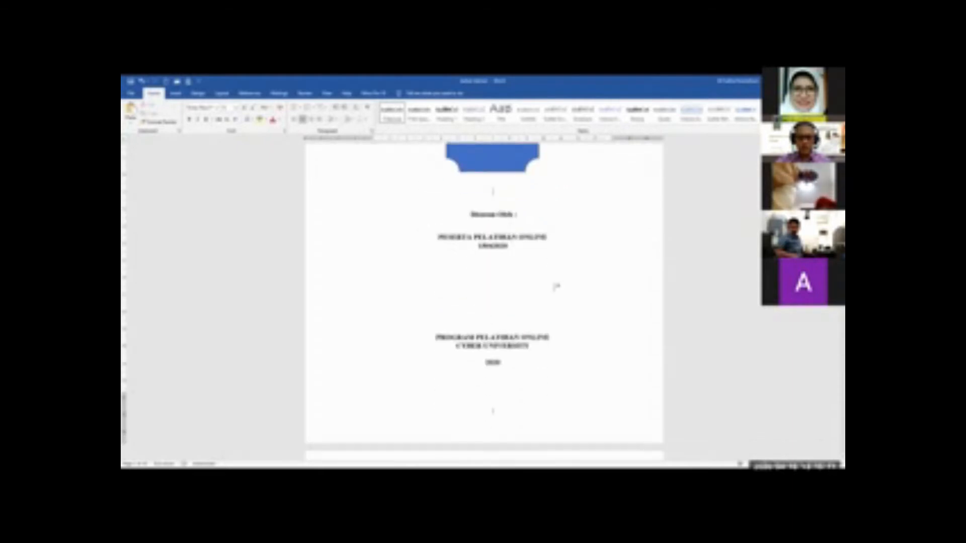
click(539, 346)
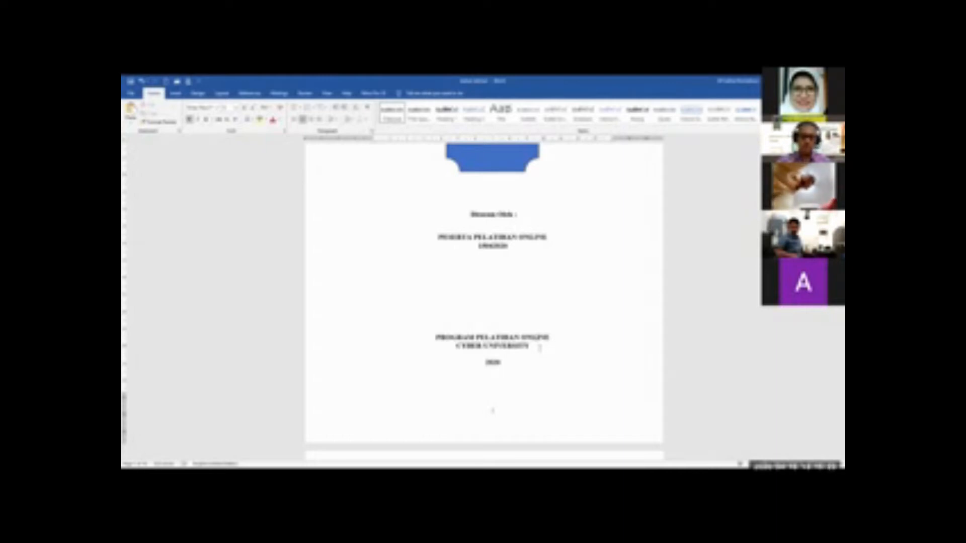
scroll(540, 347, down, 6)
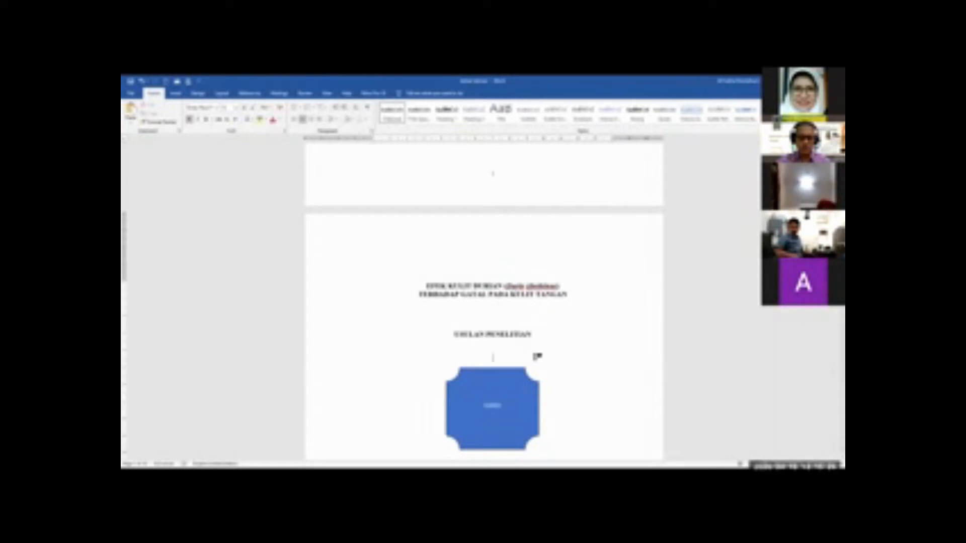
scroll(536, 356, down, 7)
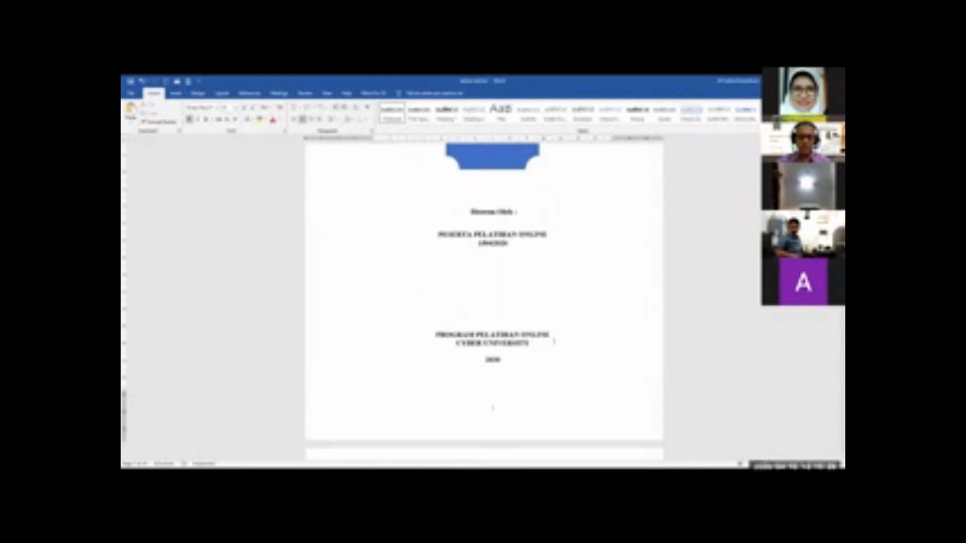
Centre the blank lines below the year 2020 on the second title page
click(502, 381)
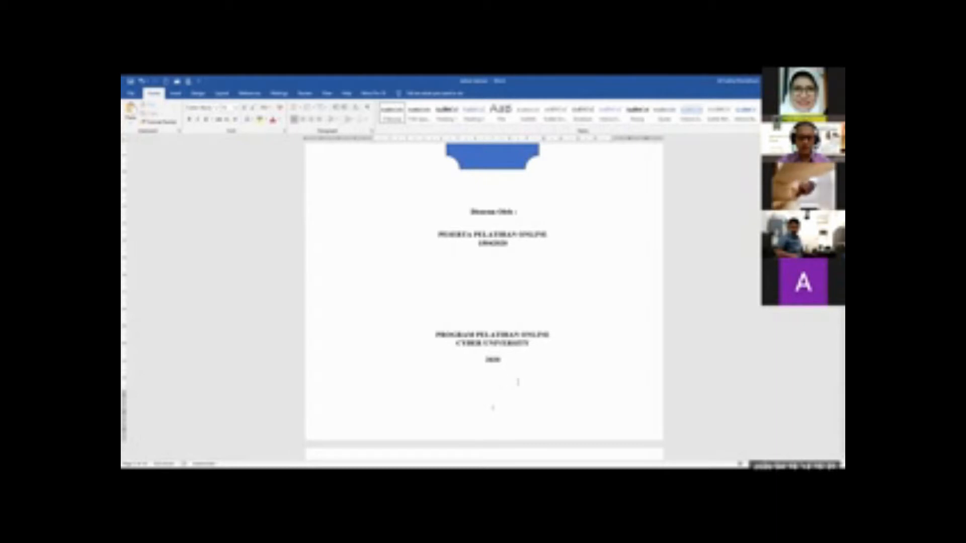
key(ctrl+e)
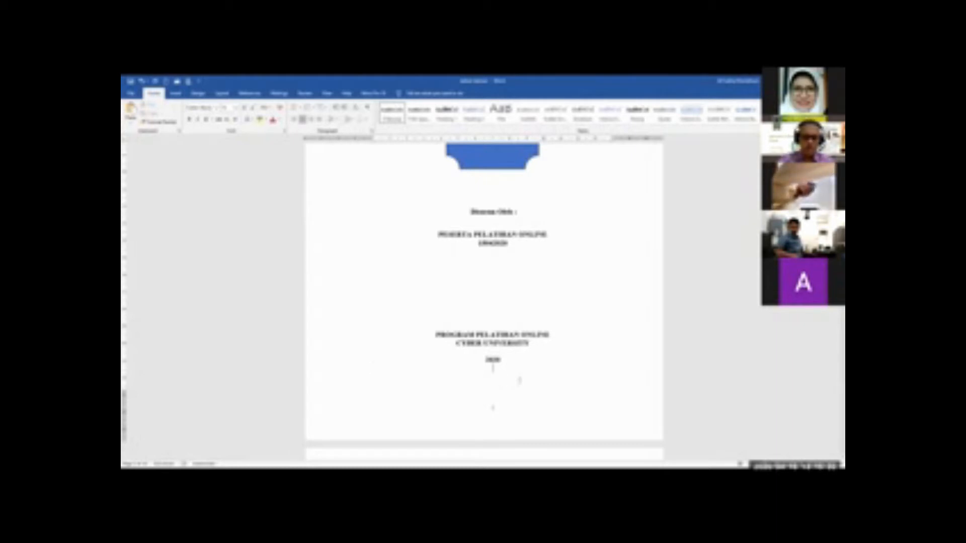
click(519, 381)
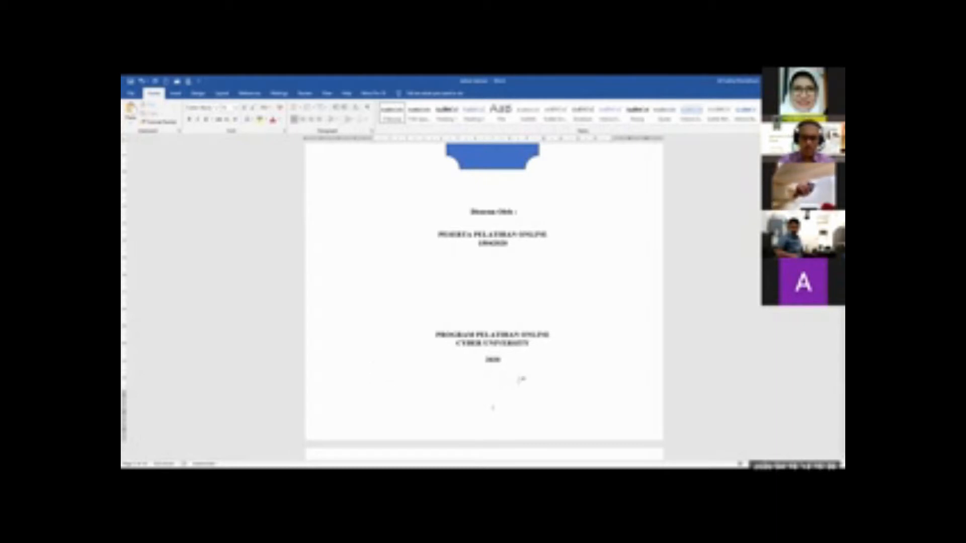
key(ctrl+e)
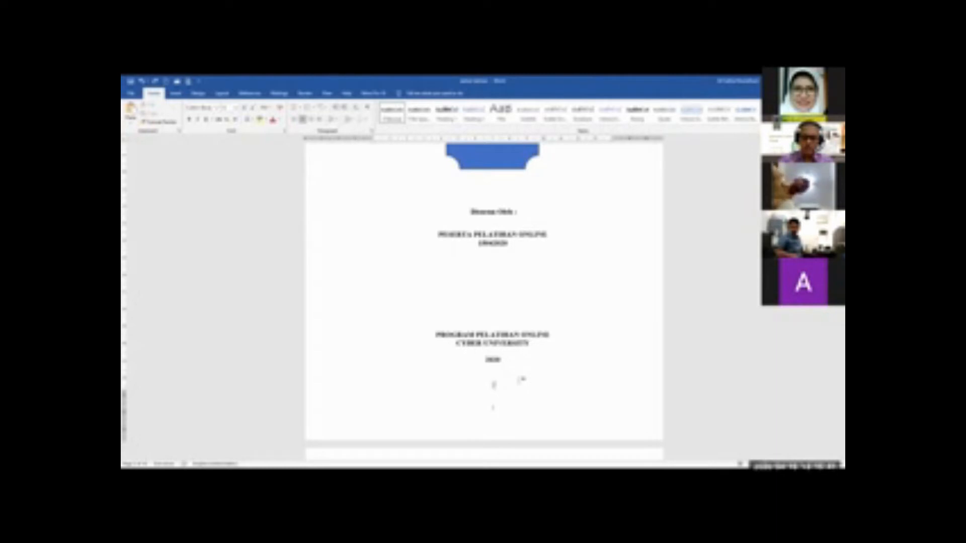
Add a centred line reading "I" below the last paragraph on the first page of BAB I, after the PERKENI citation
scroll(523, 380, down, 6)
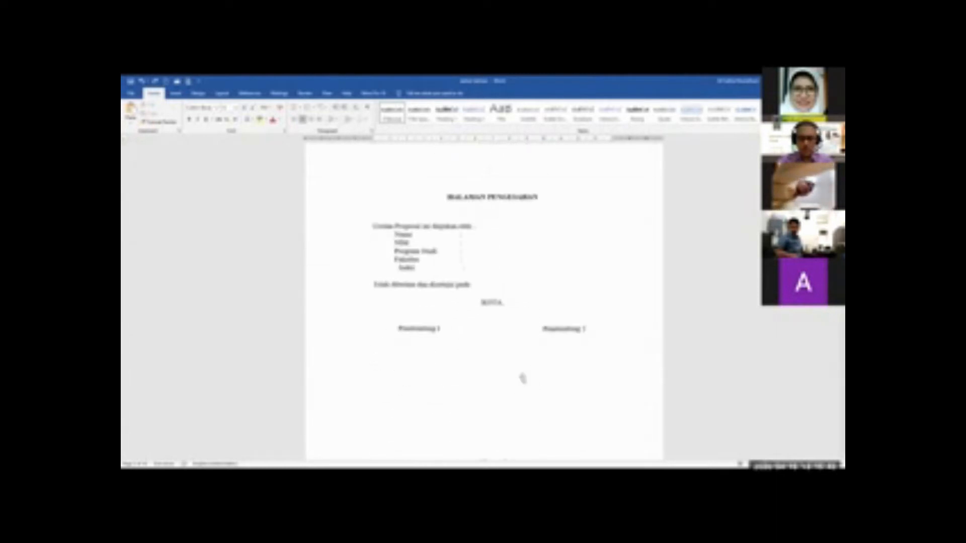
scroll(522, 379, down, 10)
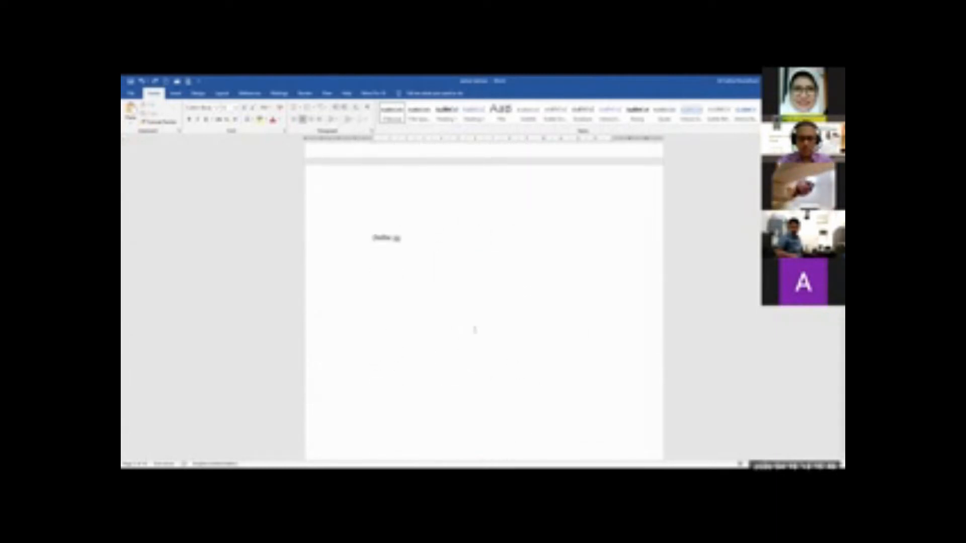
scroll(442, 307, down, 1)
scroll(473, 304, down, 15)
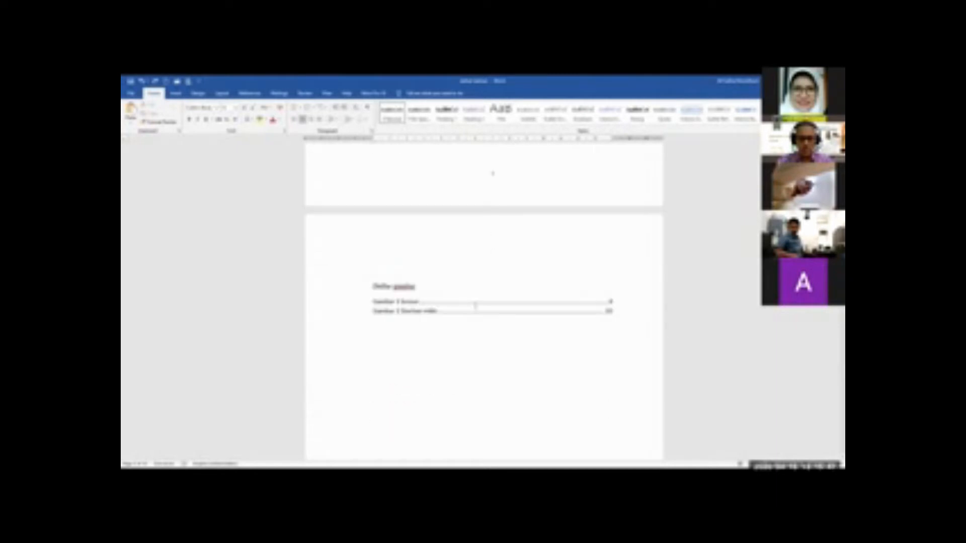
scroll(476, 302, down, 10)
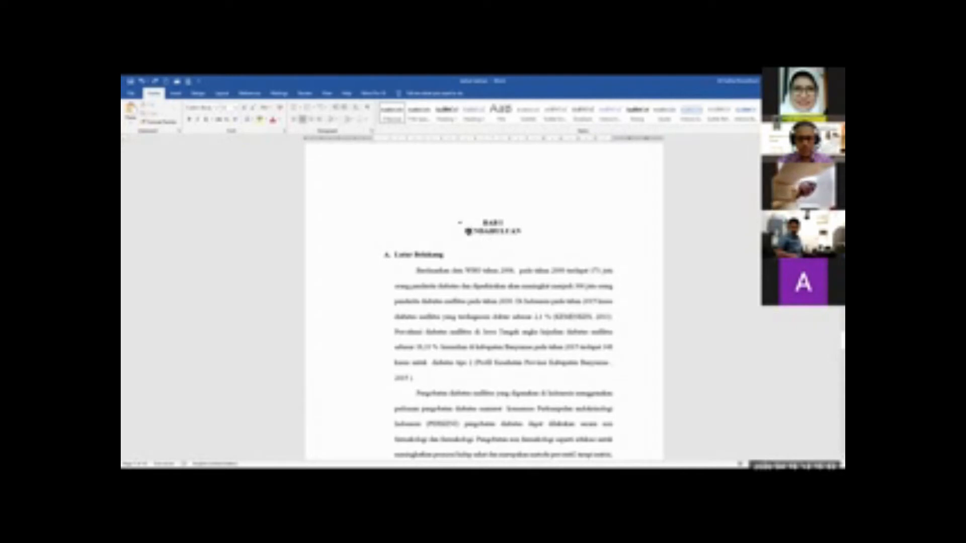
scroll(485, 240, down, 5)
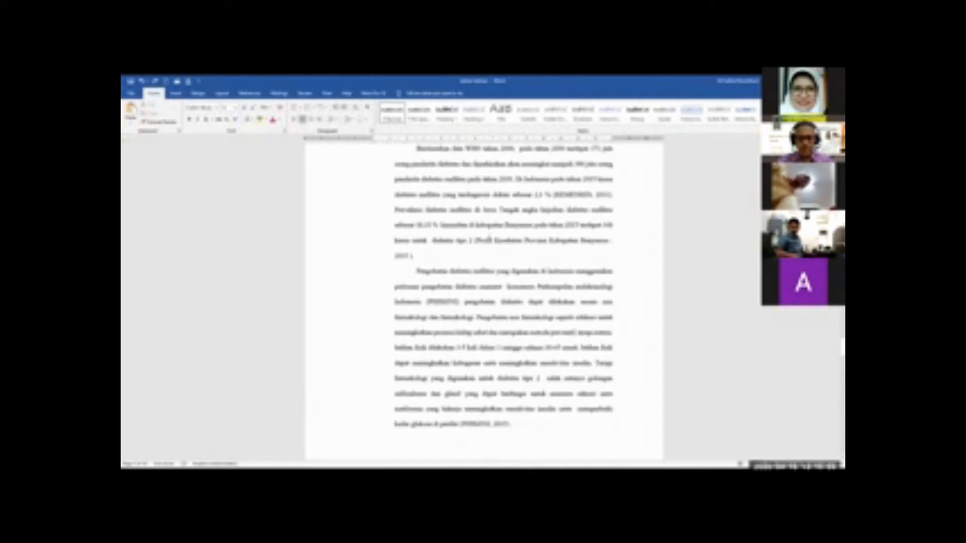
click(500, 317)
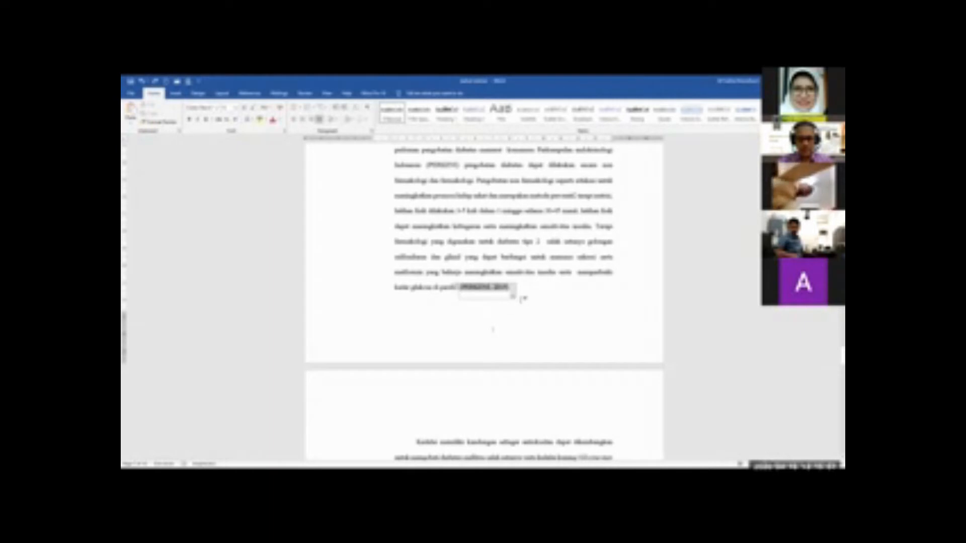
click(525, 291)
key(Return)
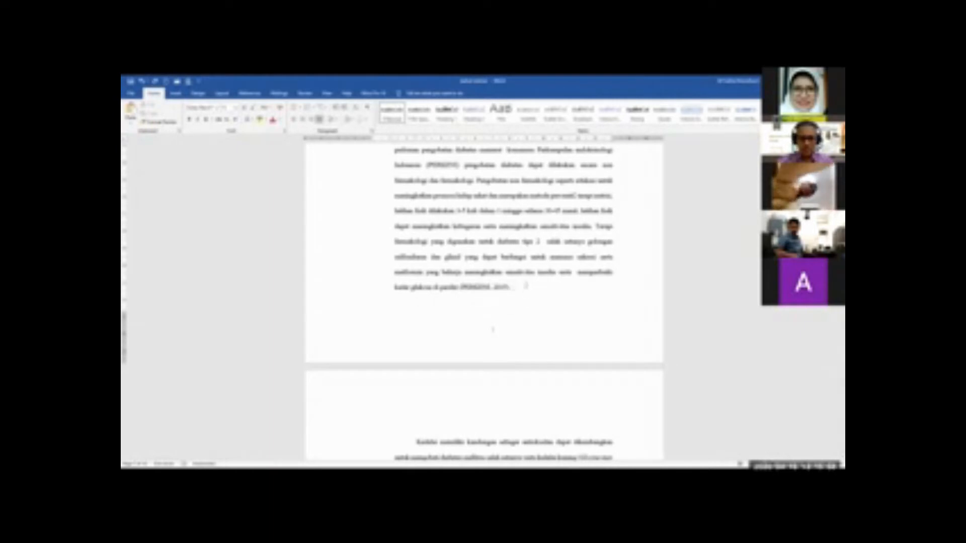
key(ctrl+e)
key(ctrl+l)
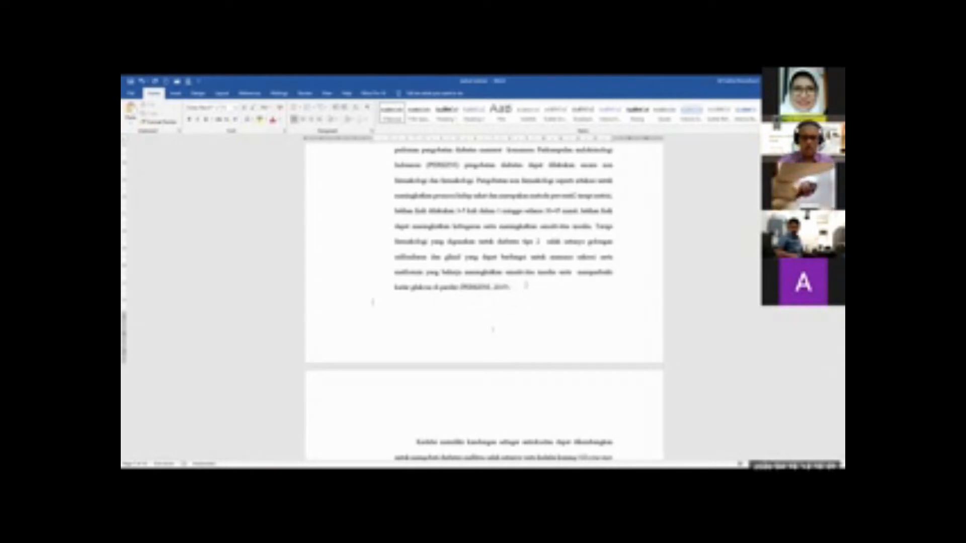
key(ctrl+e)
text(I)
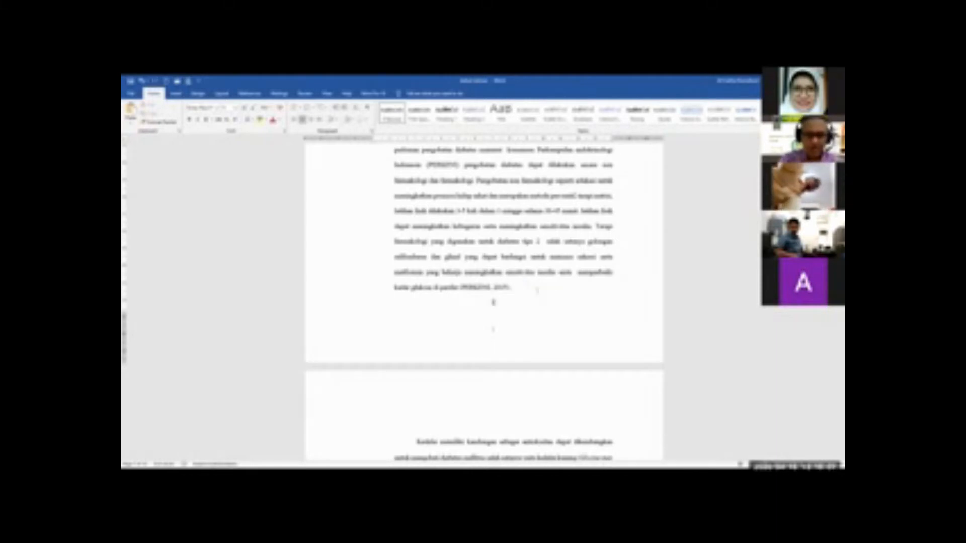
Return to the cover page and examine its footer page number, the space below the year 2020 and the break before the second title page
scroll(567, 312, up, 3)
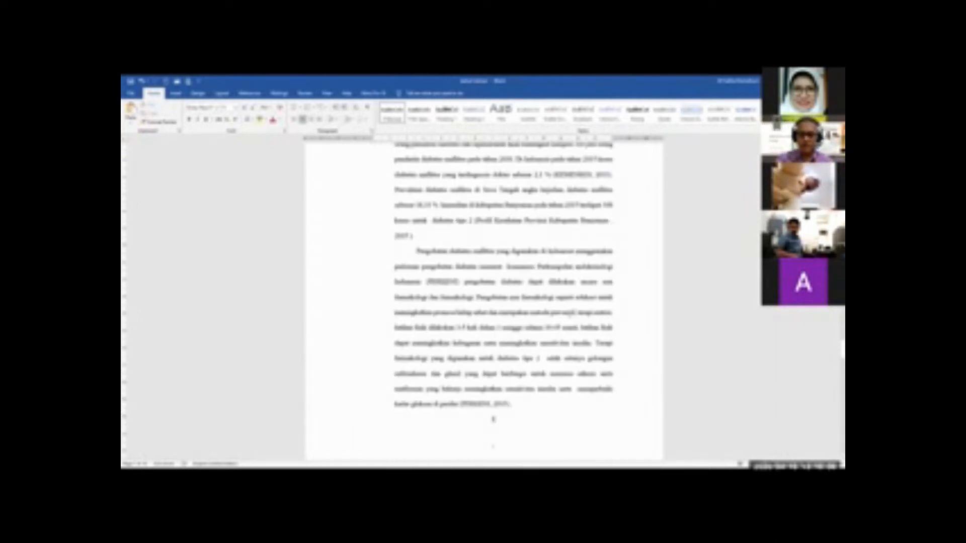
scroll(573, 311, up, 20)
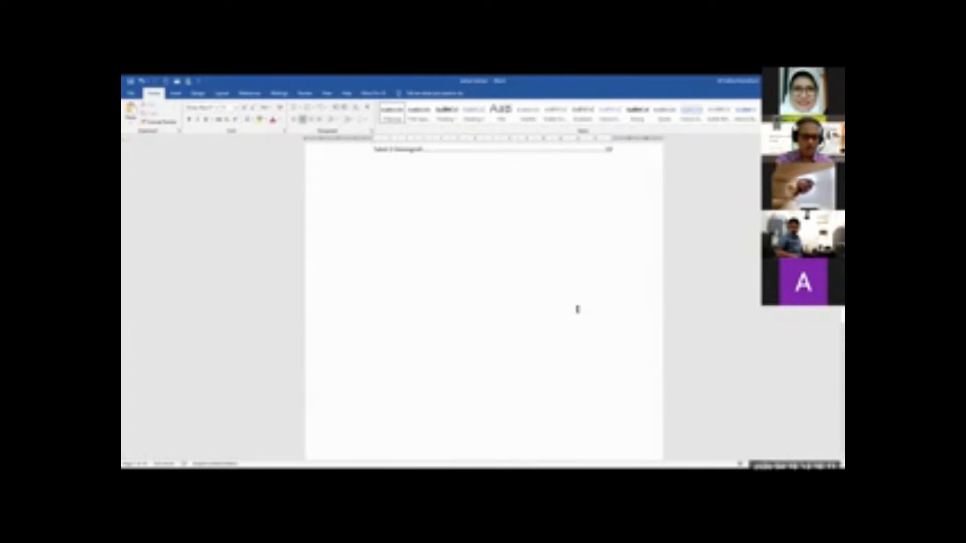
scroll(578, 309, up, 15)
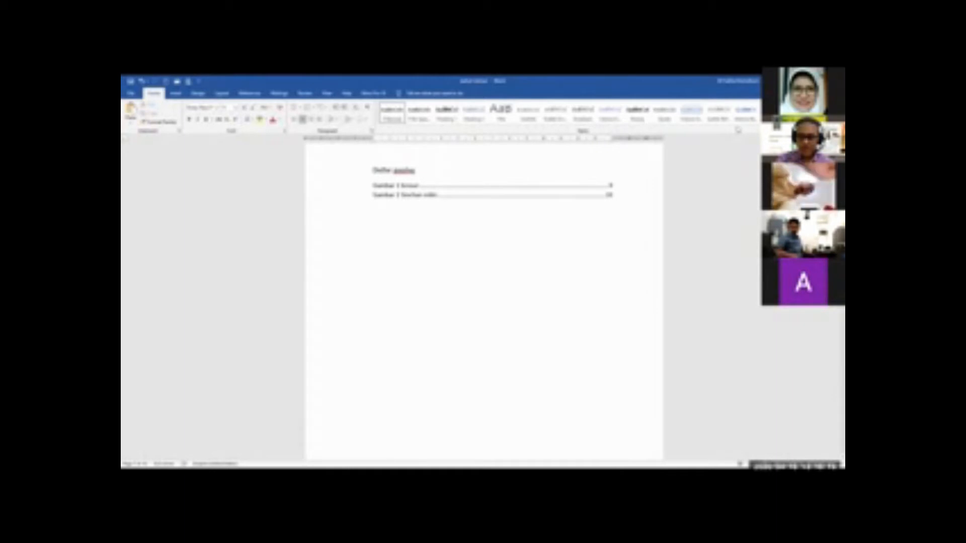
scroll(484, 302, up, 10)
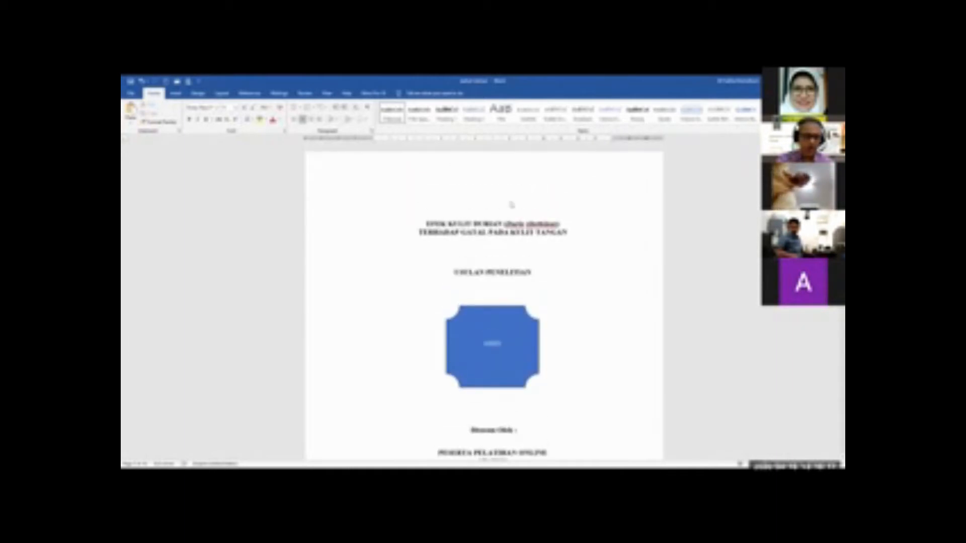
scroll(577, 313, down, 2)
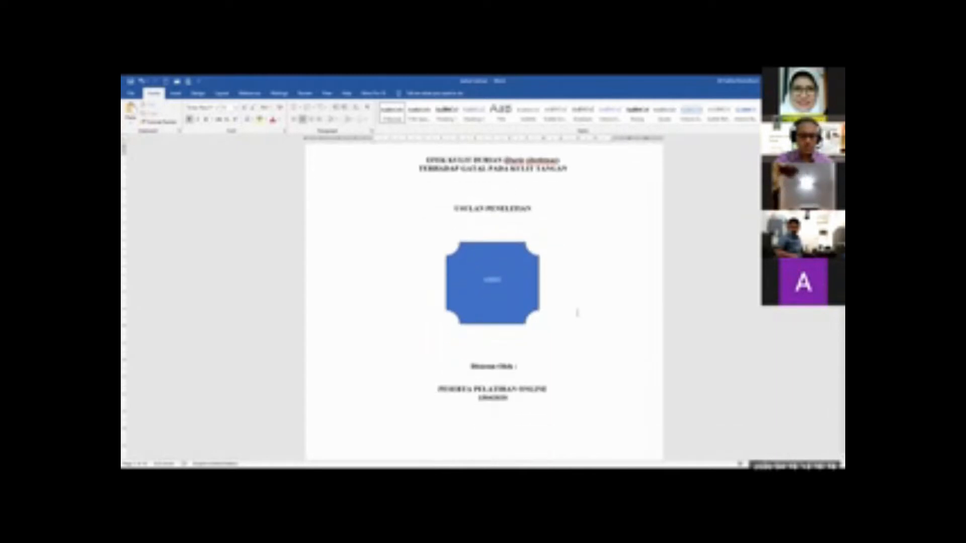
scroll(578, 313, down, 6)
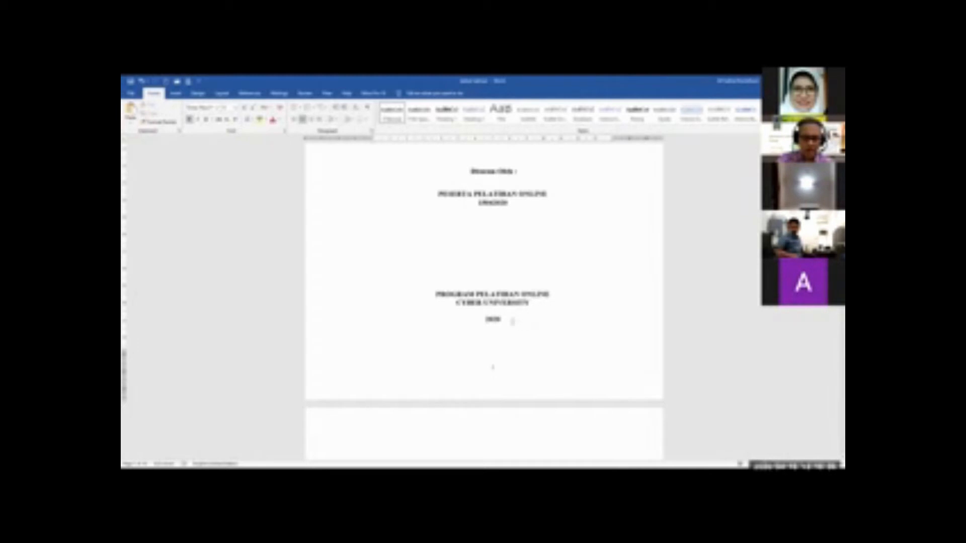
scroll(493, 367, up, 7)
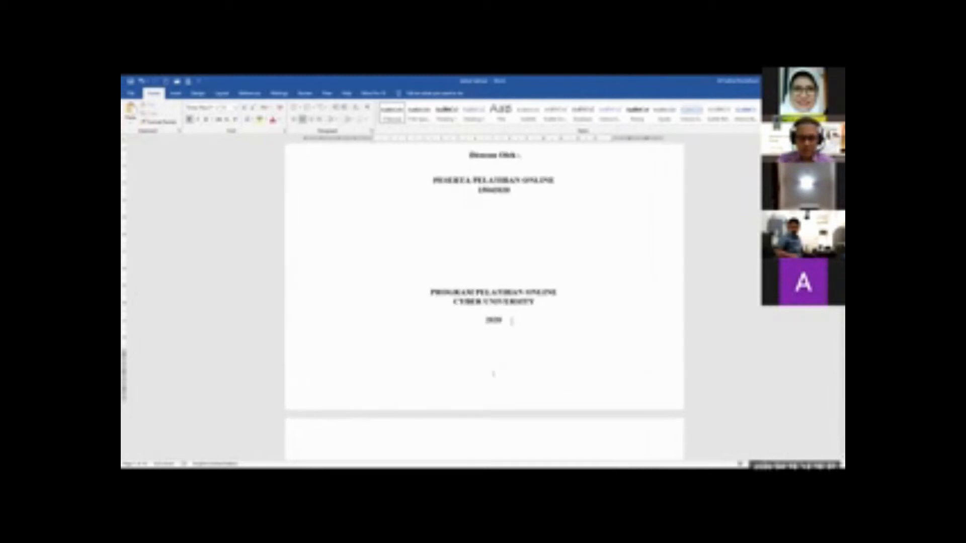
scroll(499, 407, down, 1)
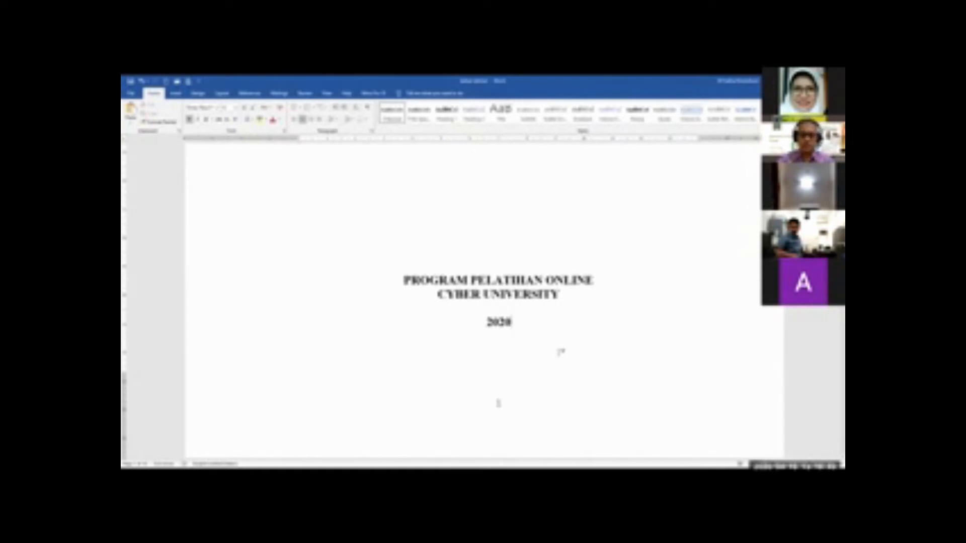
scroll(559, 351, down, 3)
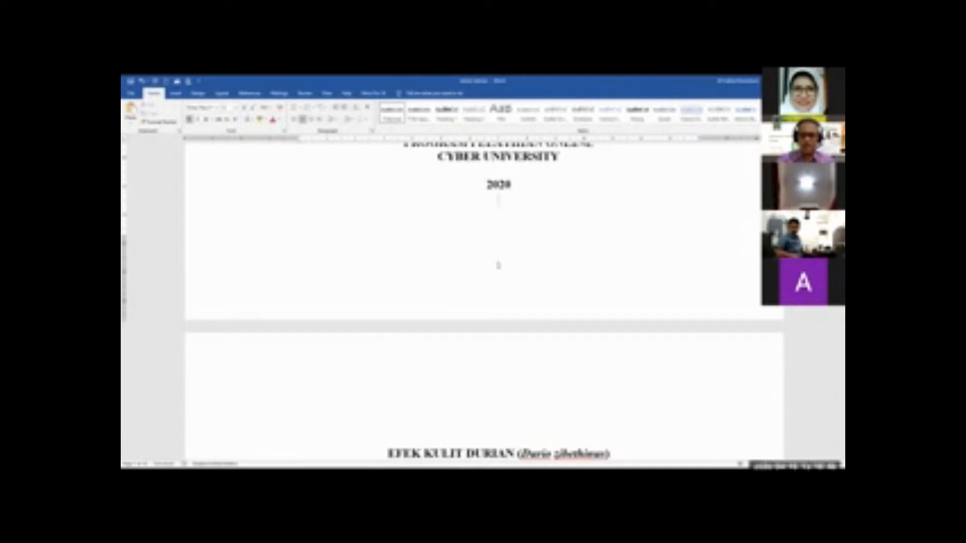
scroll(558, 352, up, 3)
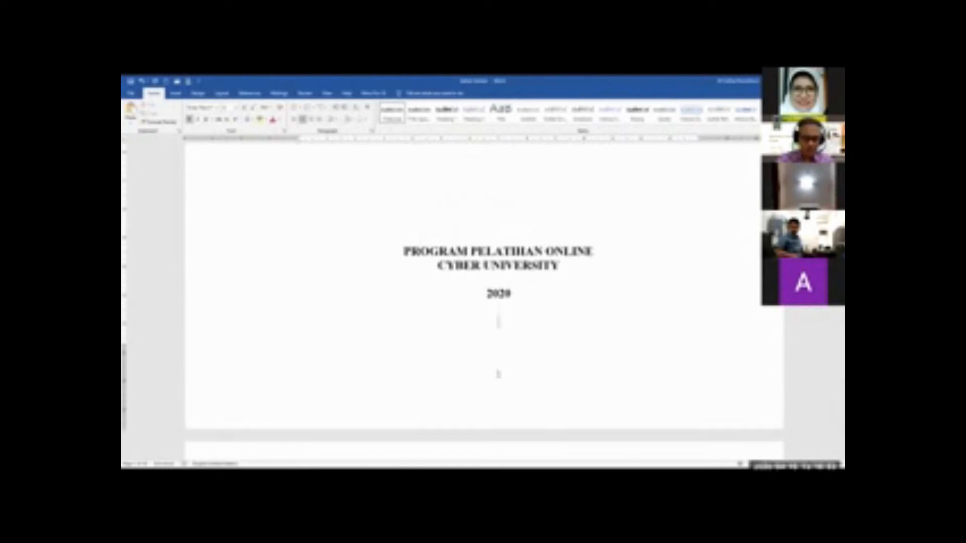
scroll(558, 352, down, 3)
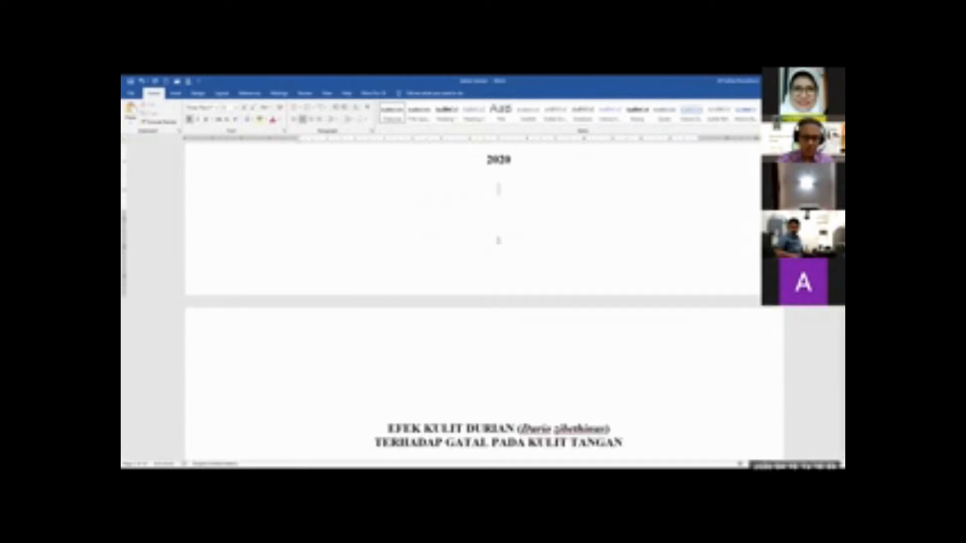
scroll(557, 352, up, 2)
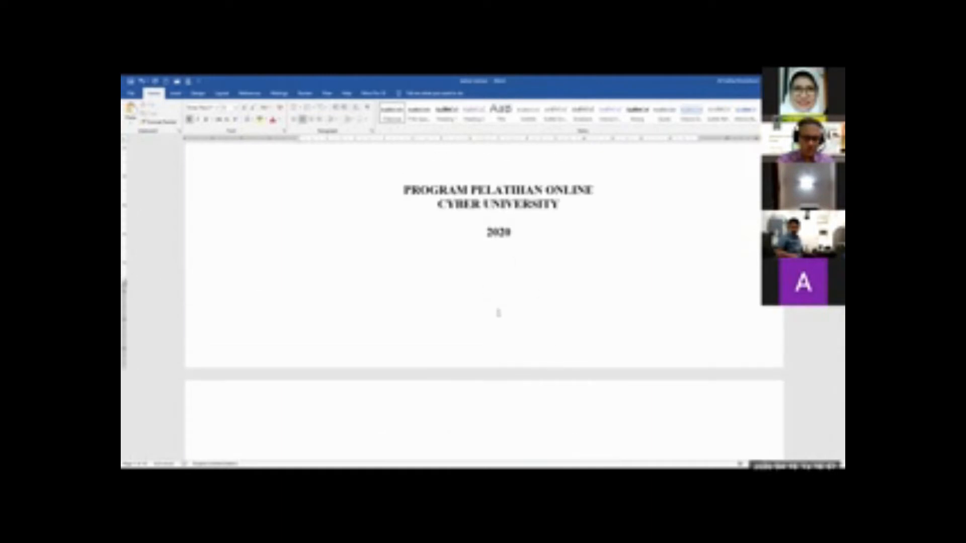
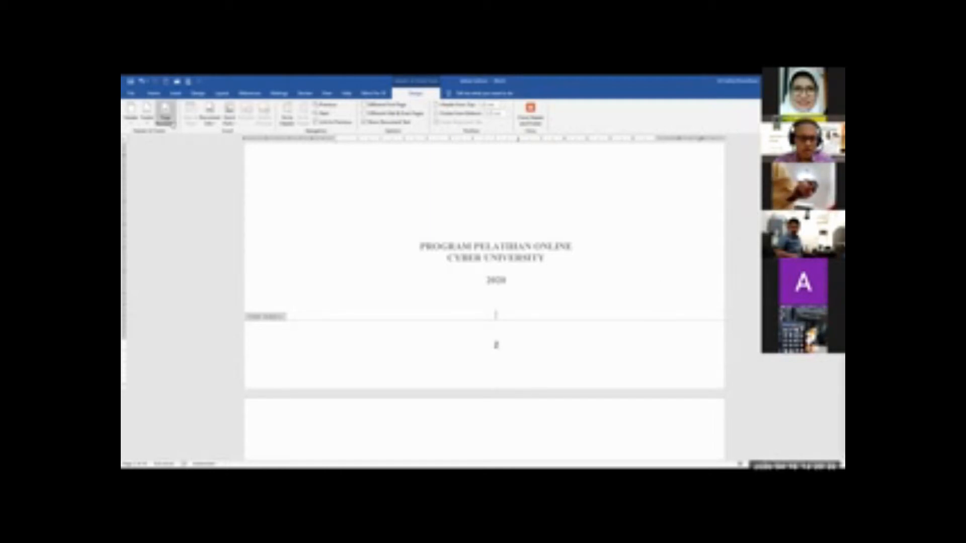
Format the second title page's footer page number as lowercase Roman numerals (i, ii, iii) starting at i, and close the footer
click(168, 115)
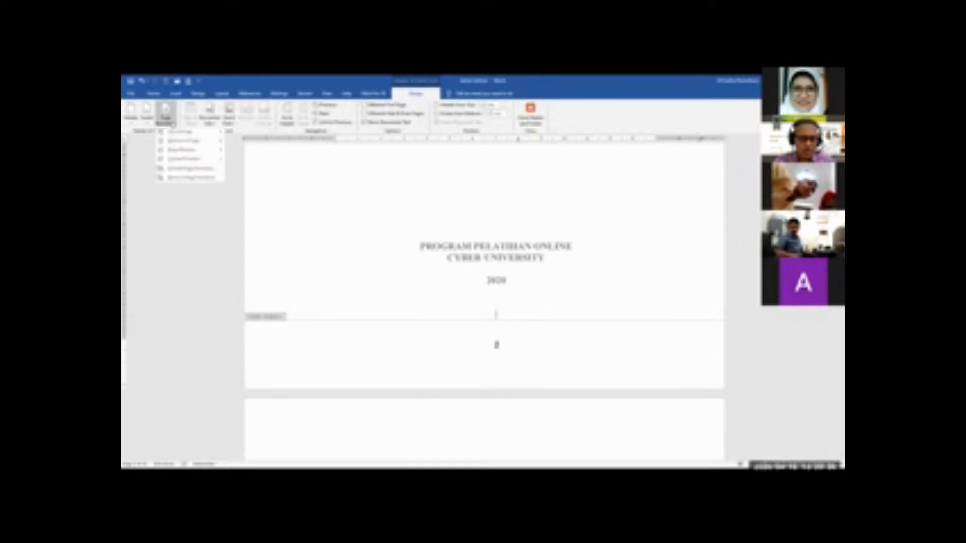
click(195, 170)
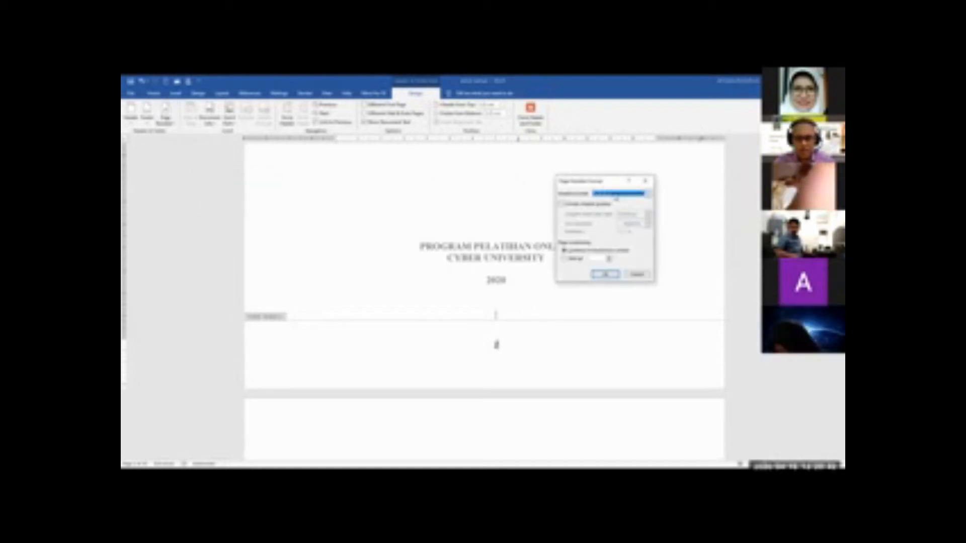
click(647, 193)
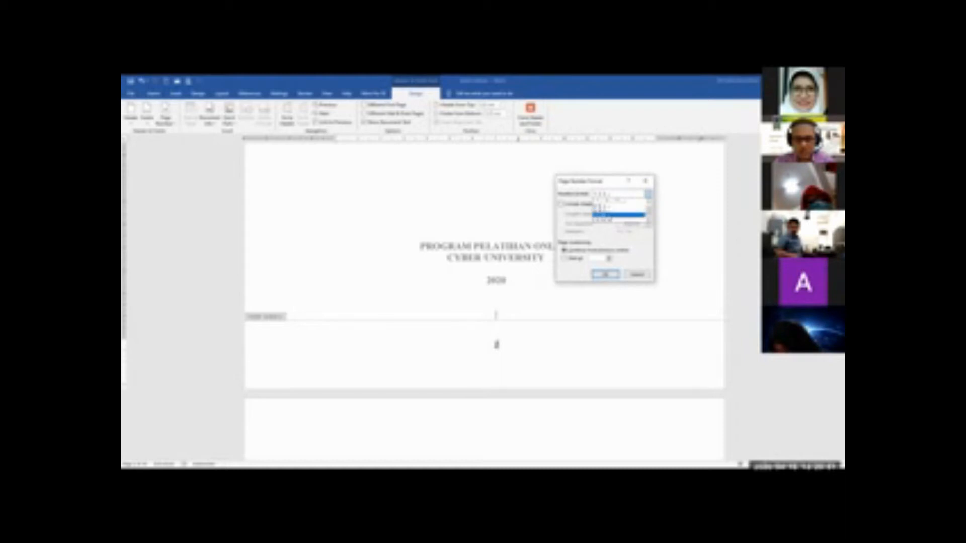
click(614, 216)
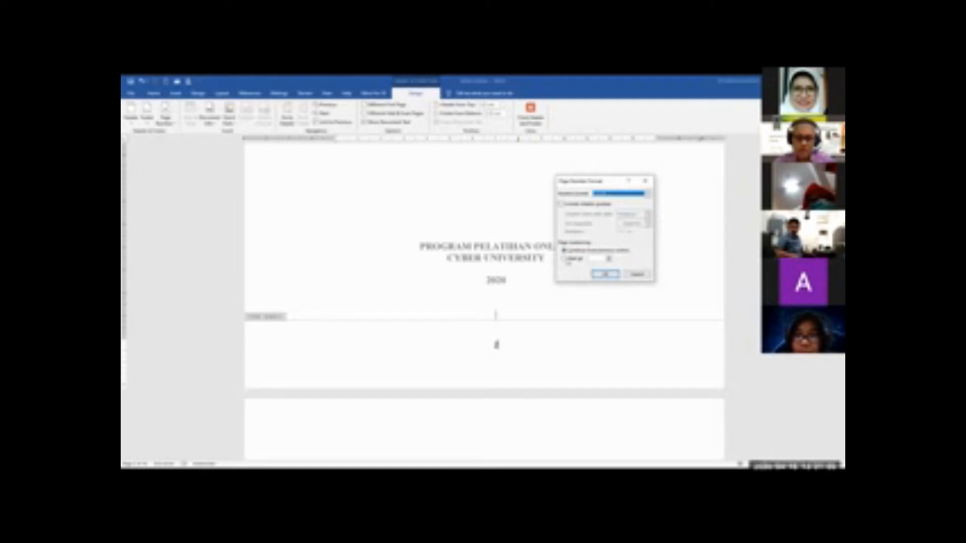
click(566, 258)
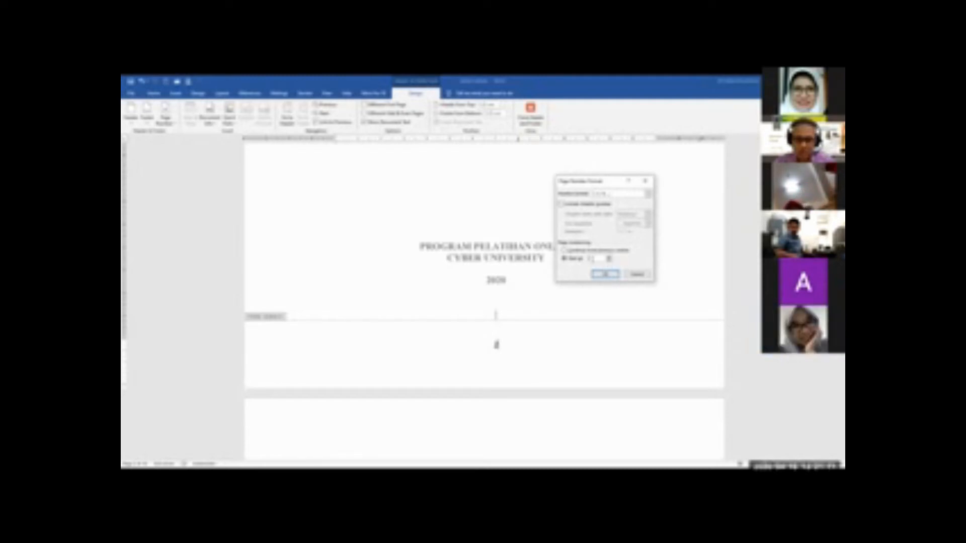
click(606, 275)
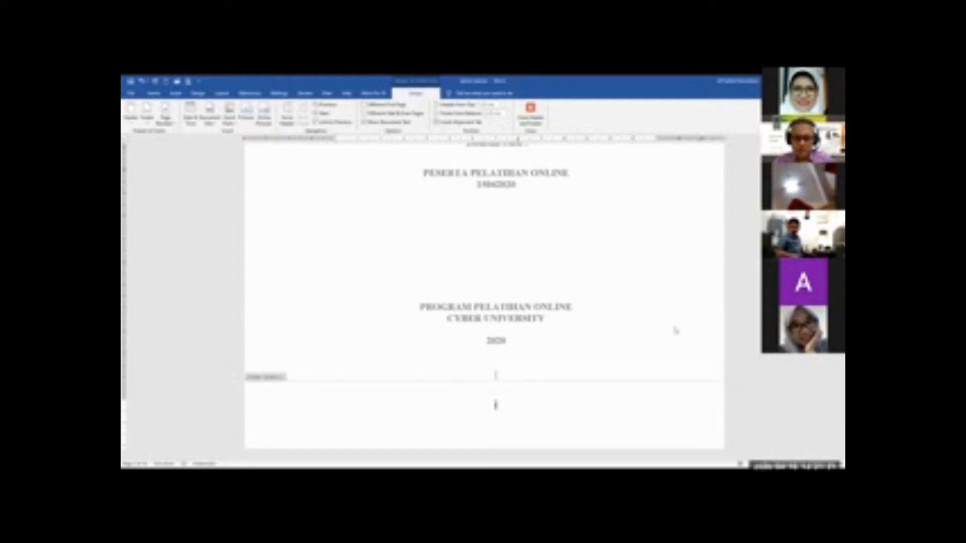
scroll(515, 356, down, 2)
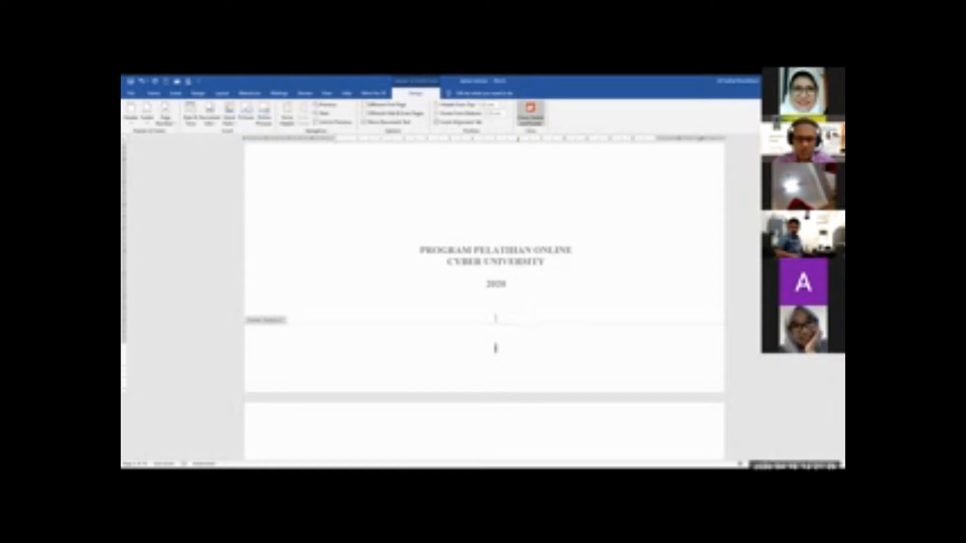
click(530, 115)
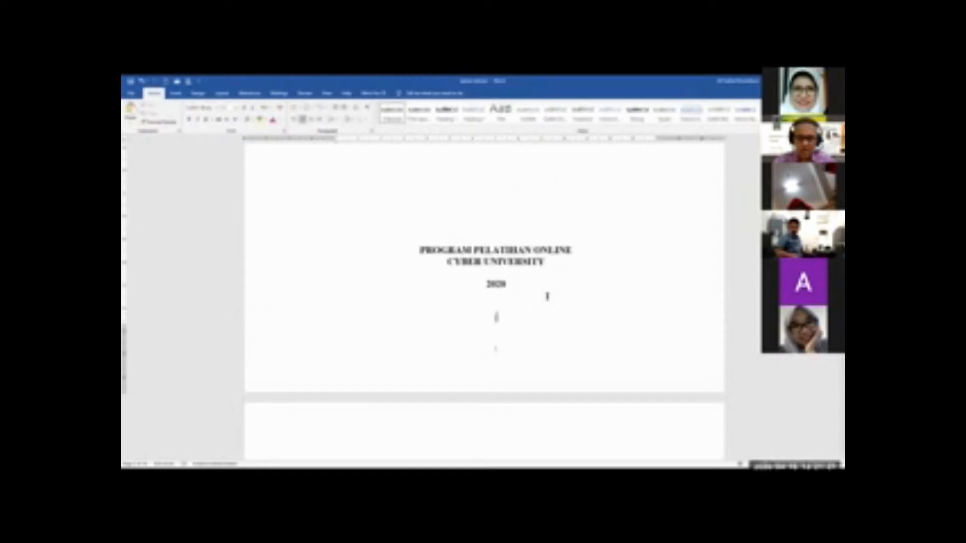
Check the footer page numbers from the title pages through the front matter to the first page of BAB I
scroll(512, 308, down, 3)
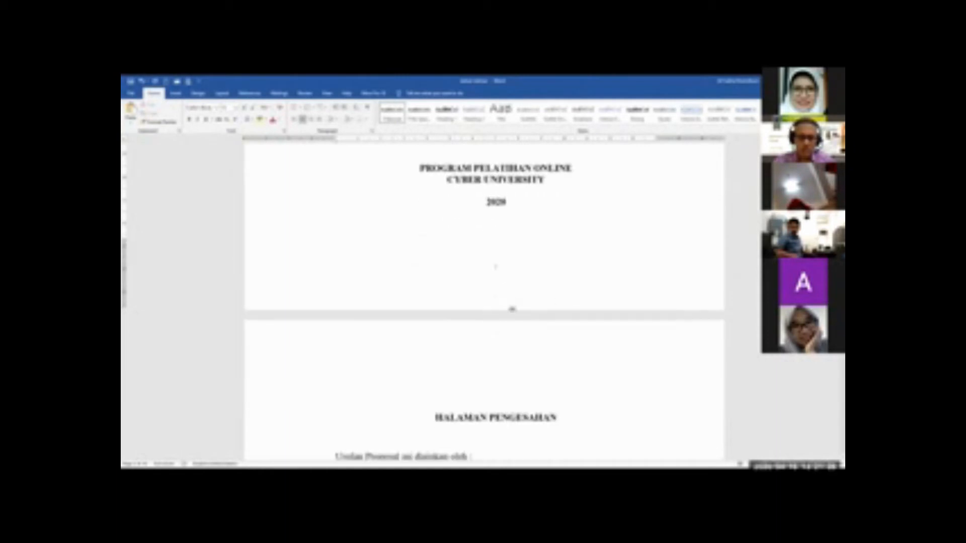
scroll(512, 302, up, 15)
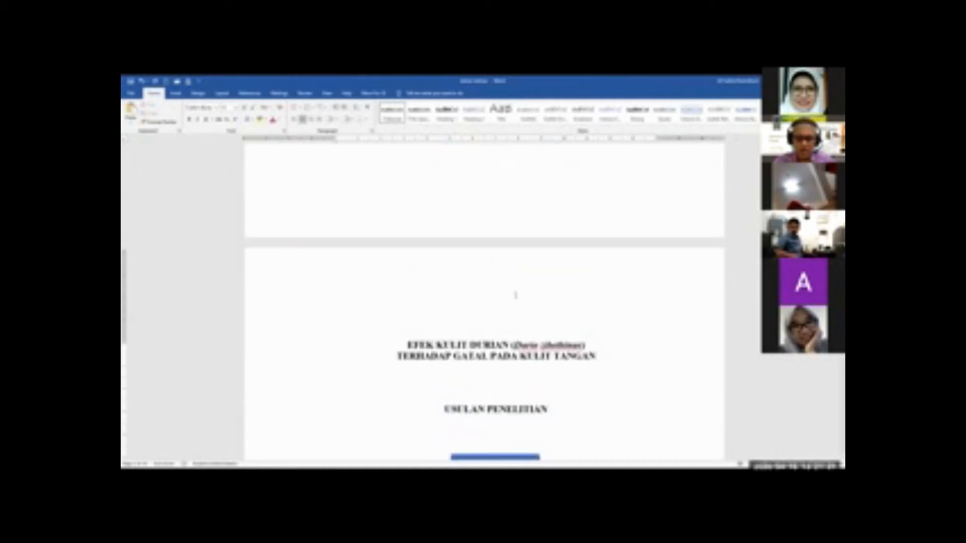
scroll(515, 295, down, 12)
scroll(544, 268, up, 10)
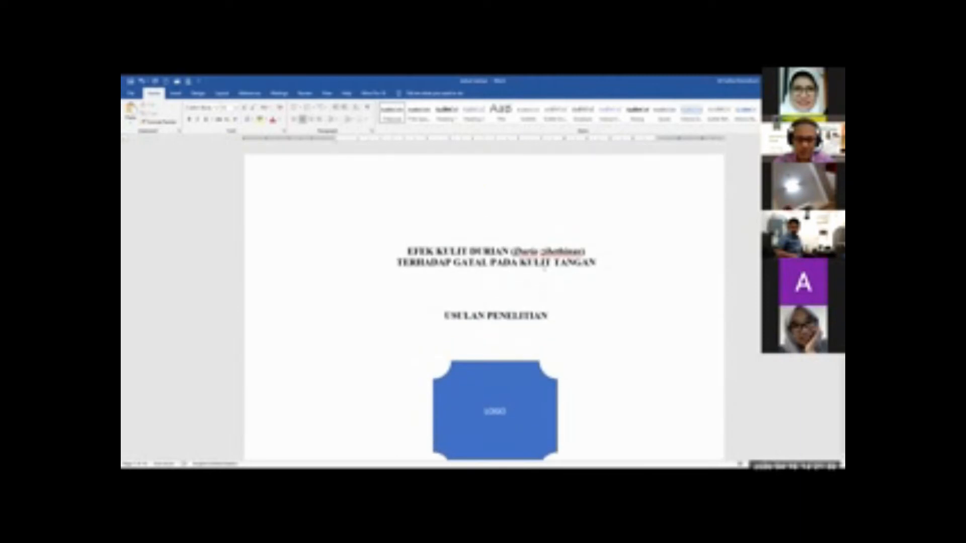
scroll(544, 269, down, 12)
scroll(530, 313, up, 13)
scroll(535, 309, down, 6)
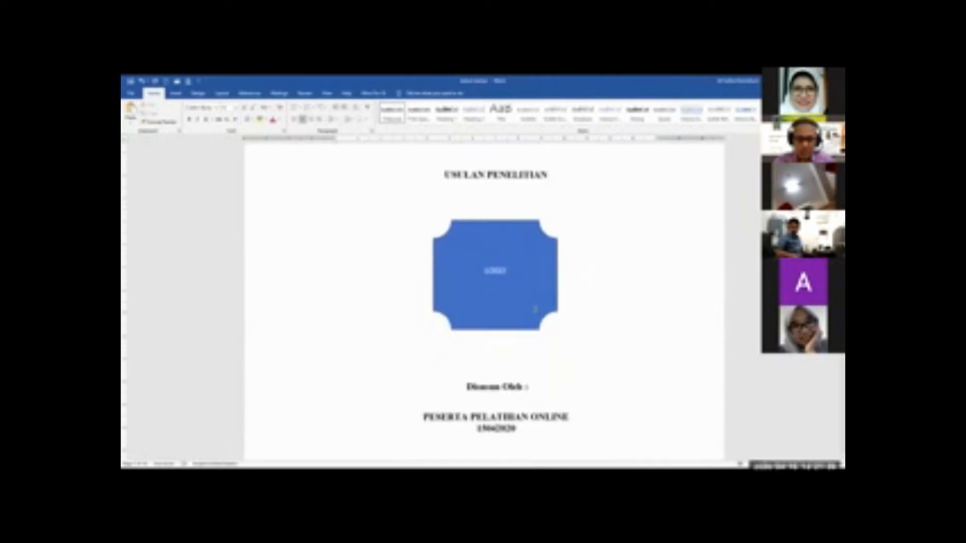
scroll(534, 308, down, 10)
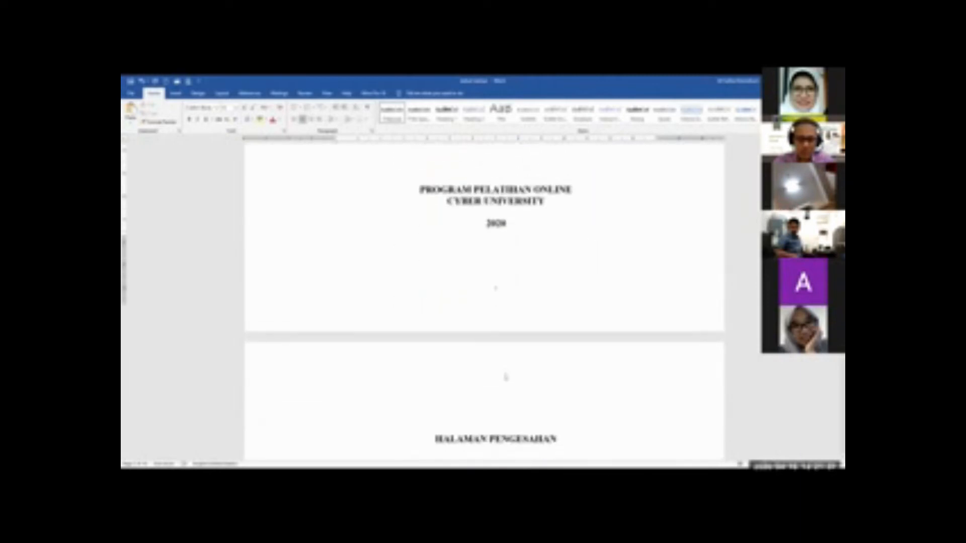
scroll(505, 377, down, 15)
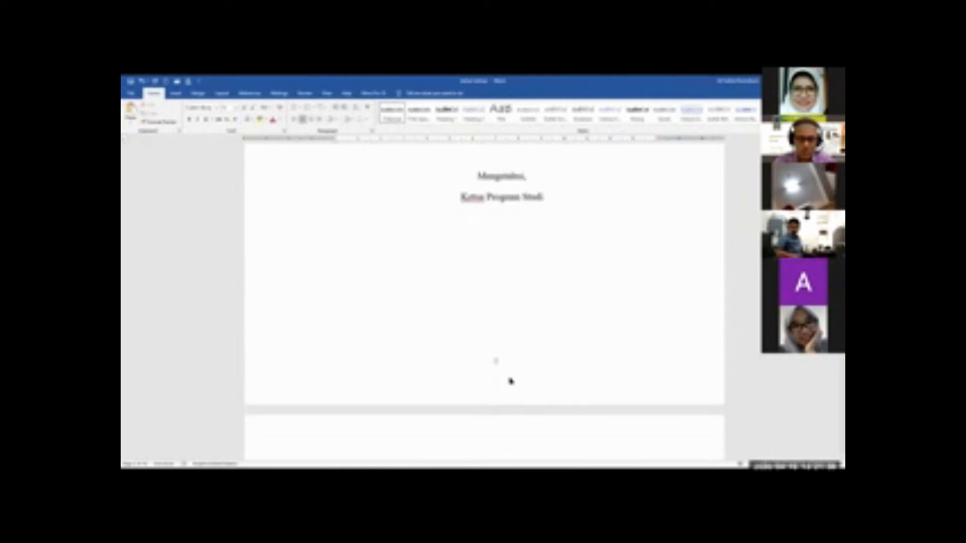
scroll(510, 381, down, 10)
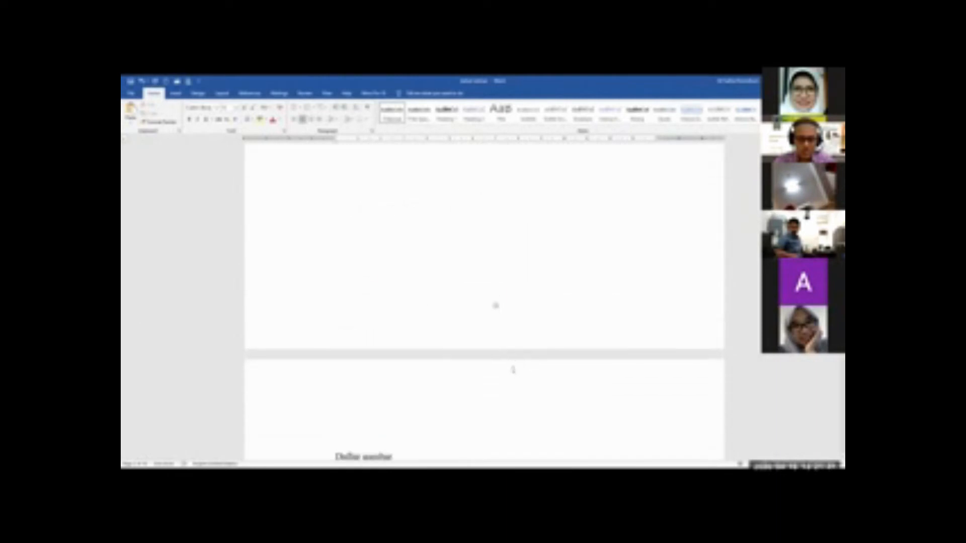
scroll(513, 370, down, 15)
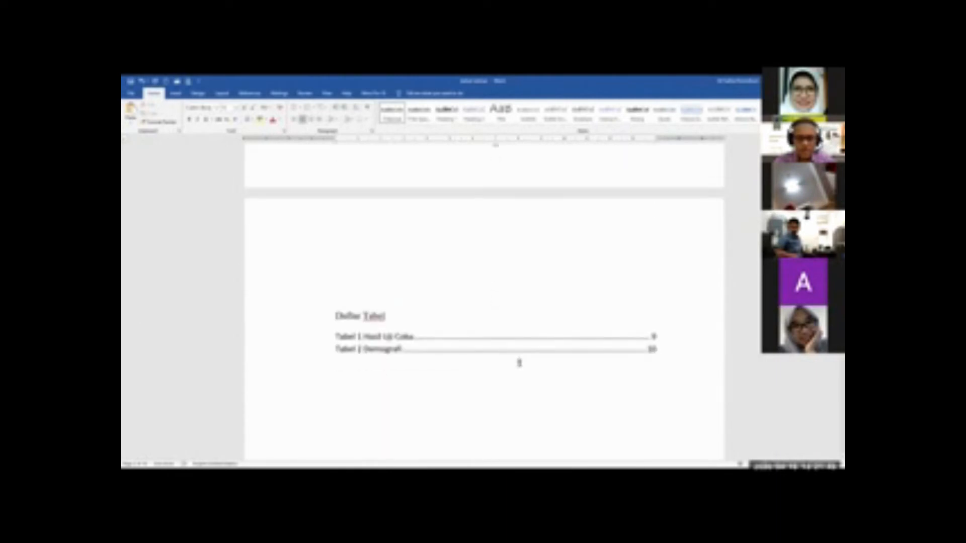
scroll(519, 363, down, 15)
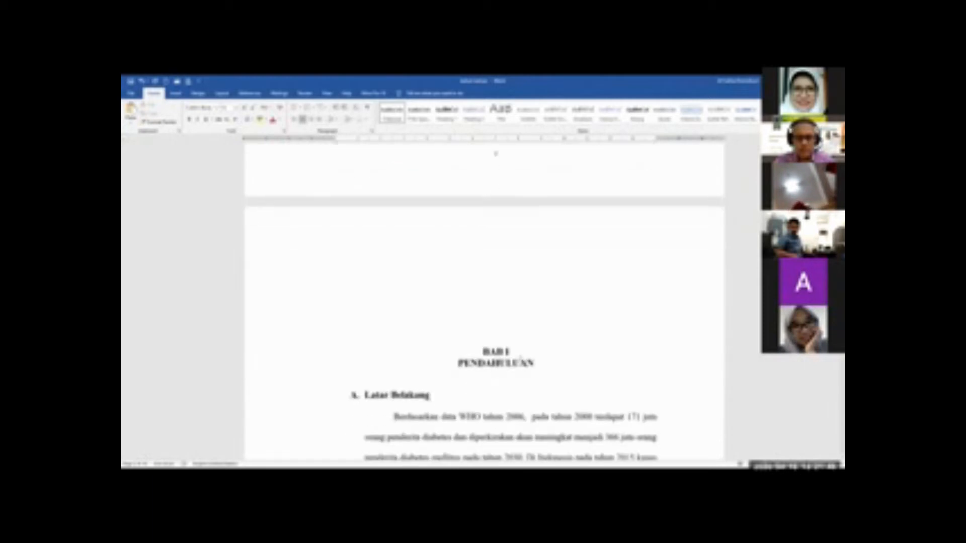
scroll(498, 367, down, 10)
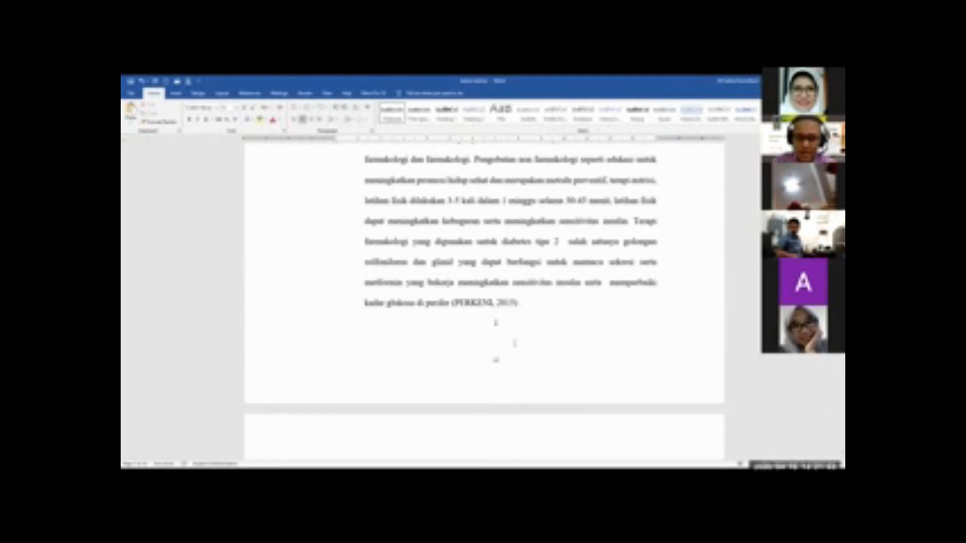
Remove the extra blank lines above the BAB I PENDAHULUAN heading
scroll(514, 343, up, 1)
scroll(514, 346, up, 2)
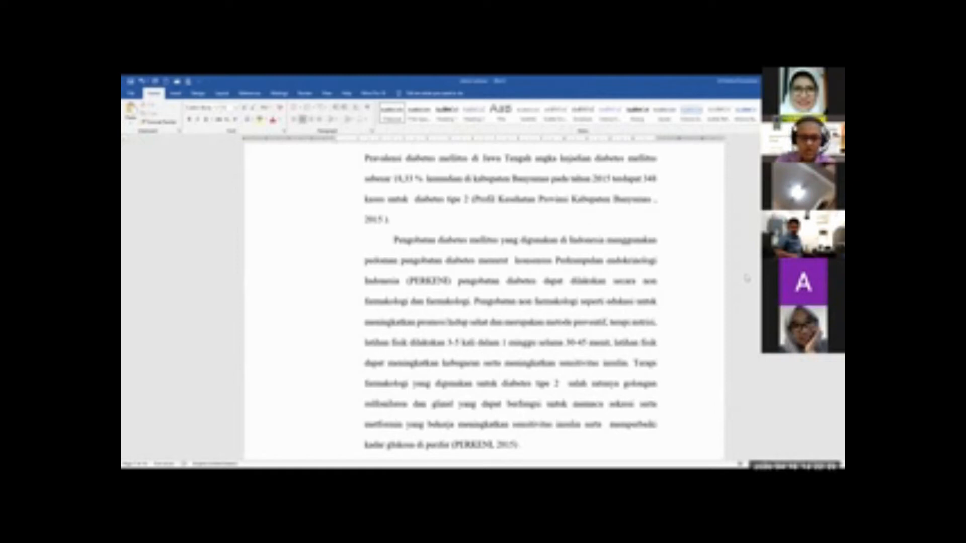
scroll(615, 334, up, 5)
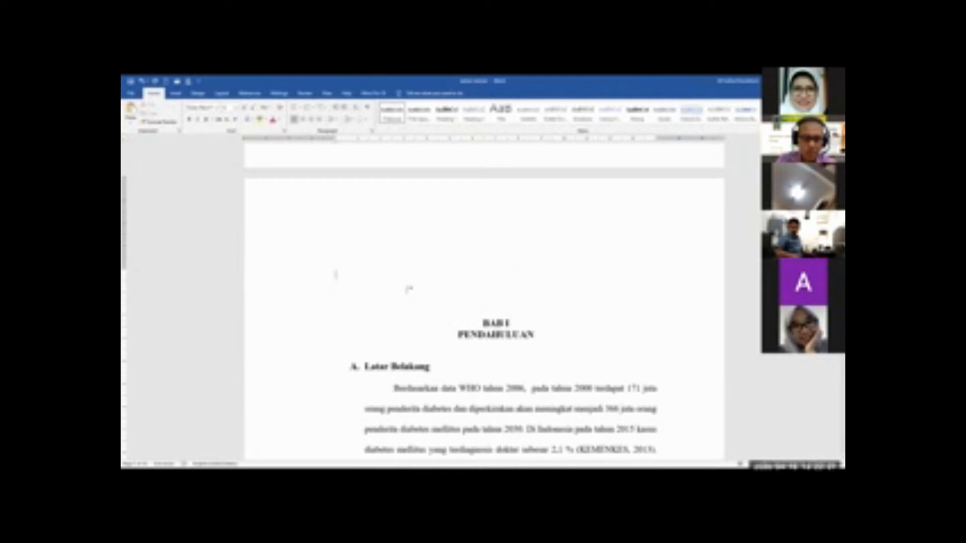
scroll(427, 254, down, 2)
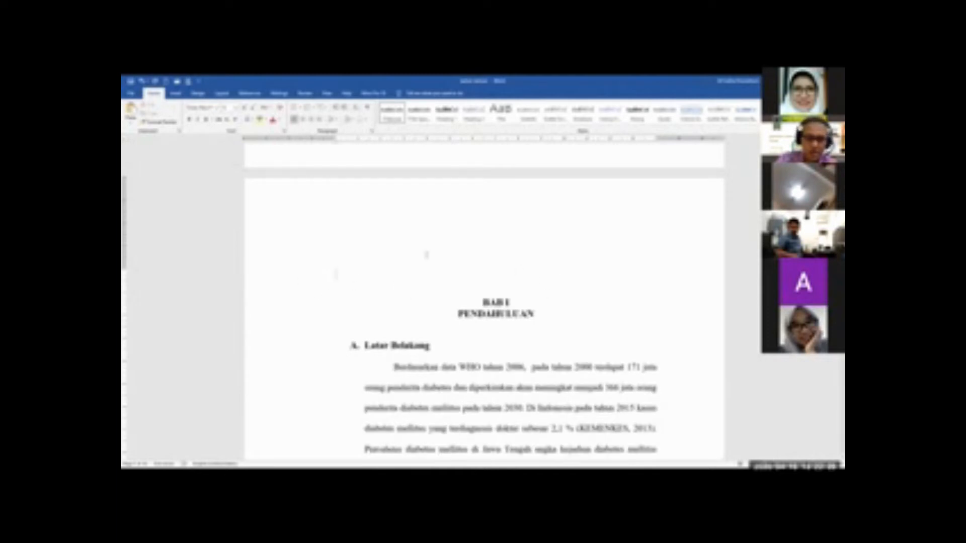
scroll(518, 307, up, 5)
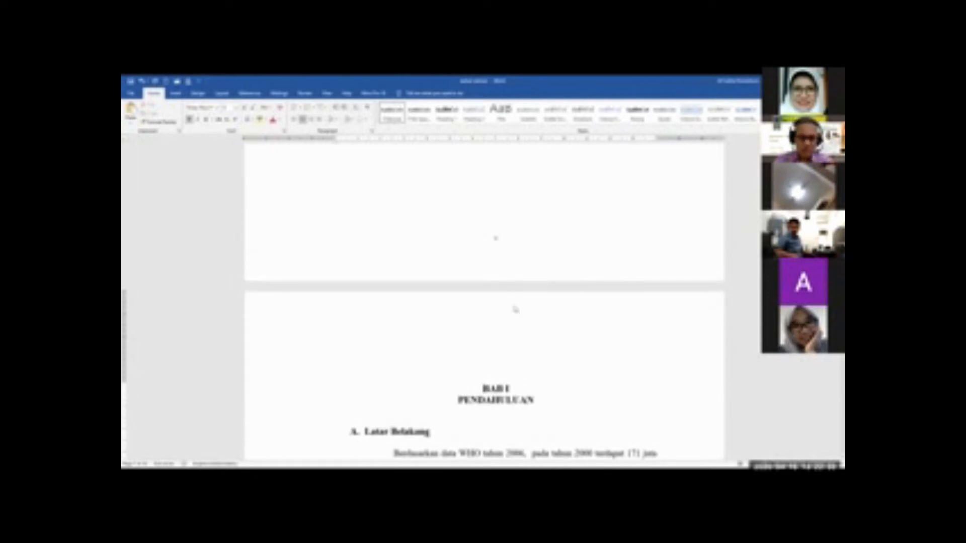
Delete the centred "I" line below the PERKENI paragraph on the first page of BAB I
scroll(519, 307, up, 7)
scroll(517, 300, up, 10)
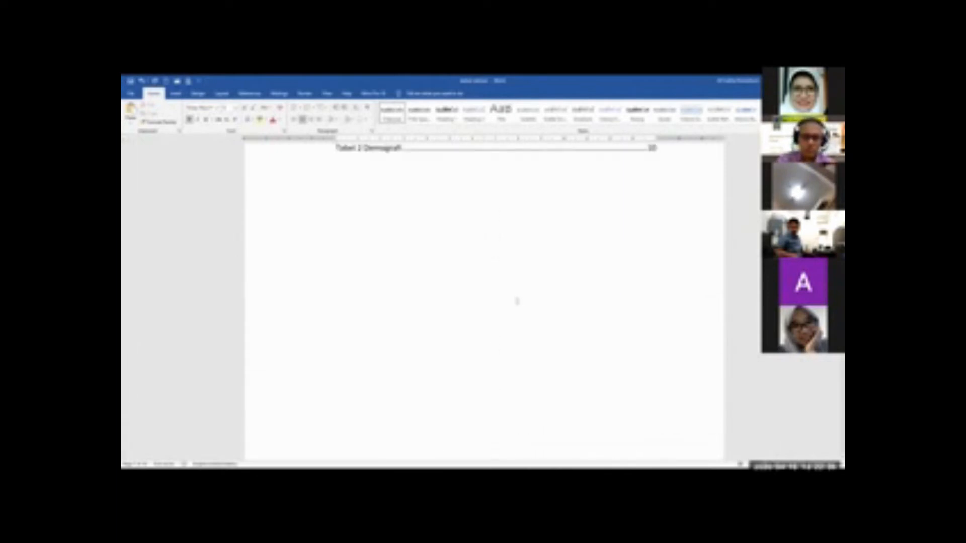
scroll(518, 301, down, 10)
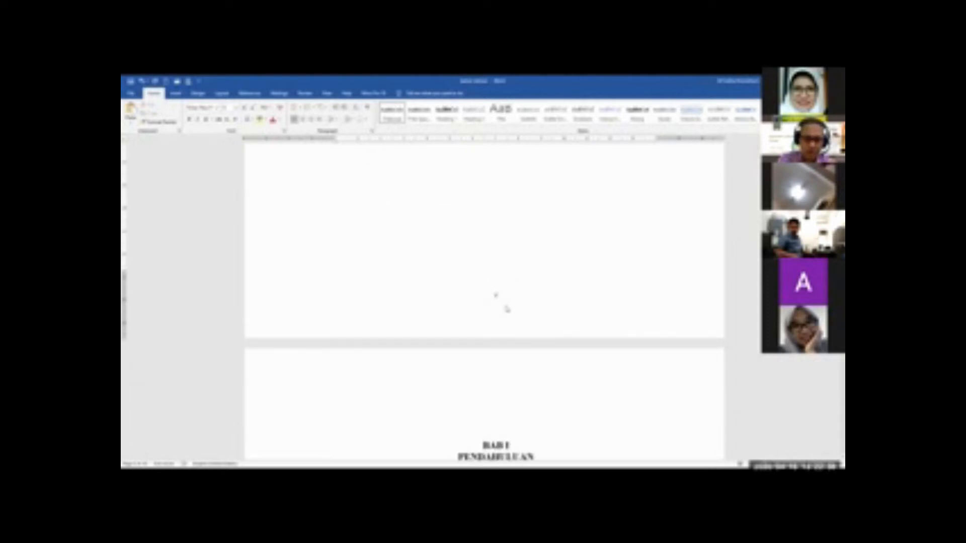
scroll(496, 301, down, 6)
scroll(496, 251, down, 12)
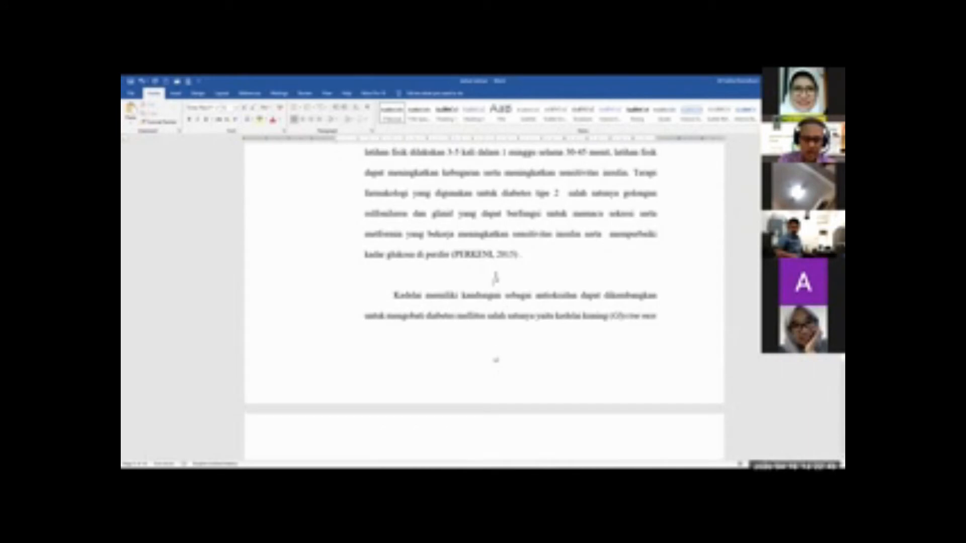
key(BackSpace)
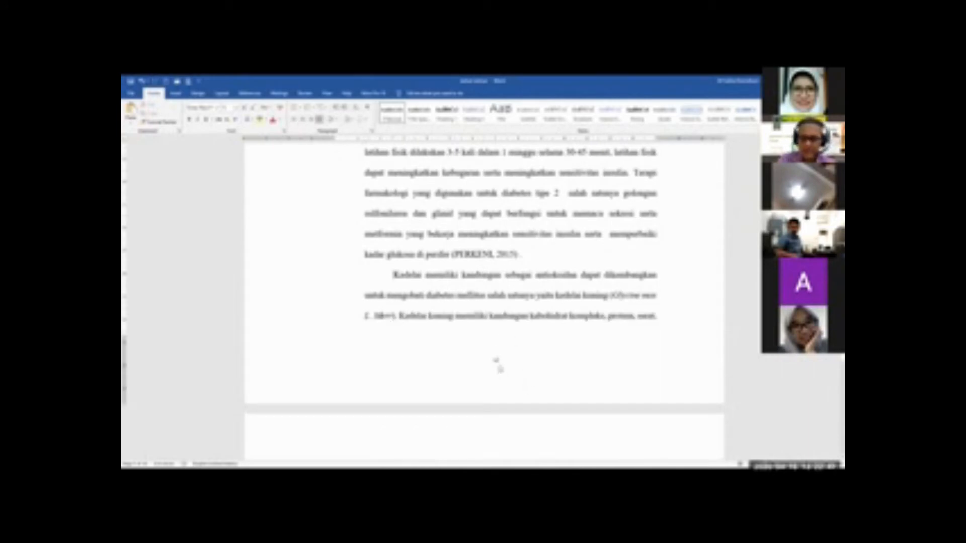
Insert a Next Page section break at the end of the page preceding BAB I
scroll(498, 382, up, 5)
scroll(490, 270, up, 3)
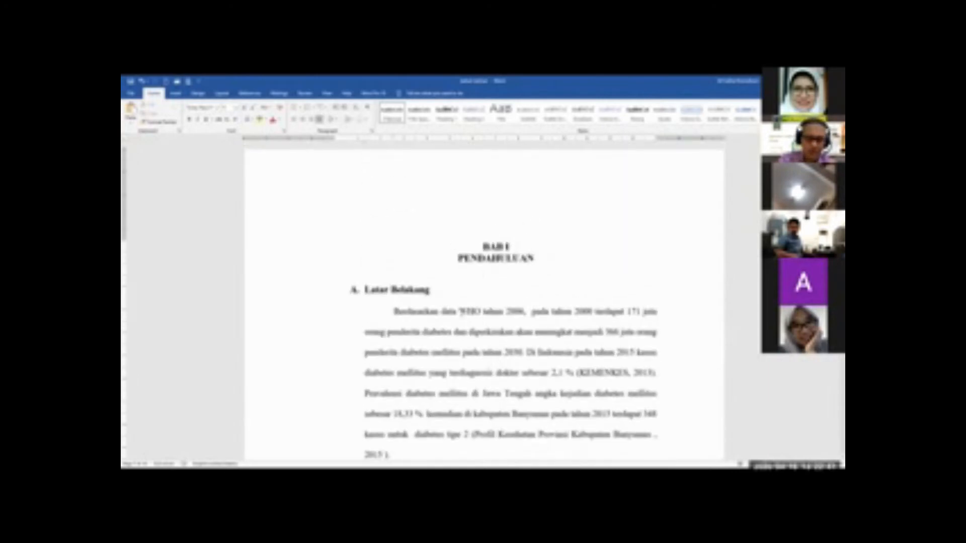
scroll(466, 317, up, 1)
scroll(475, 326, up, 2)
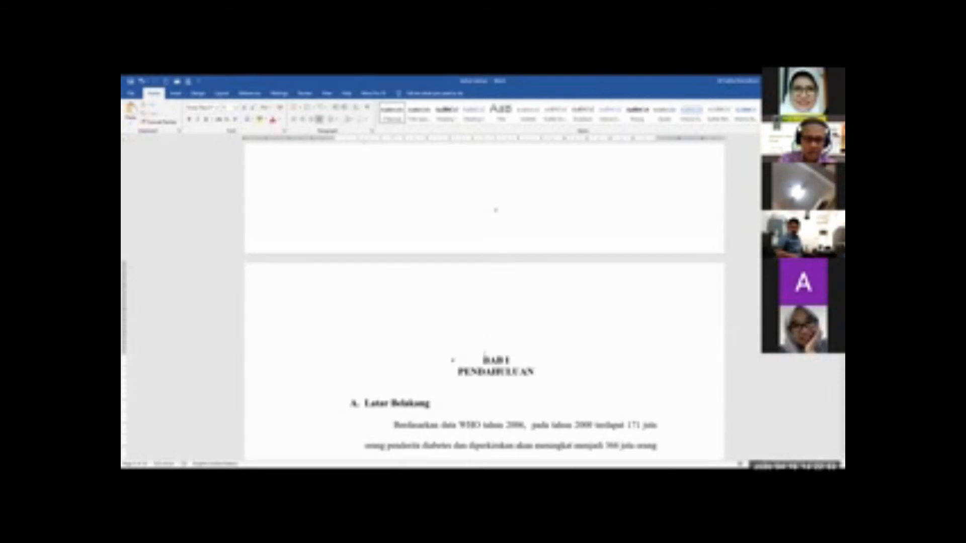
click(484, 357)
scroll(484, 355, up, 3)
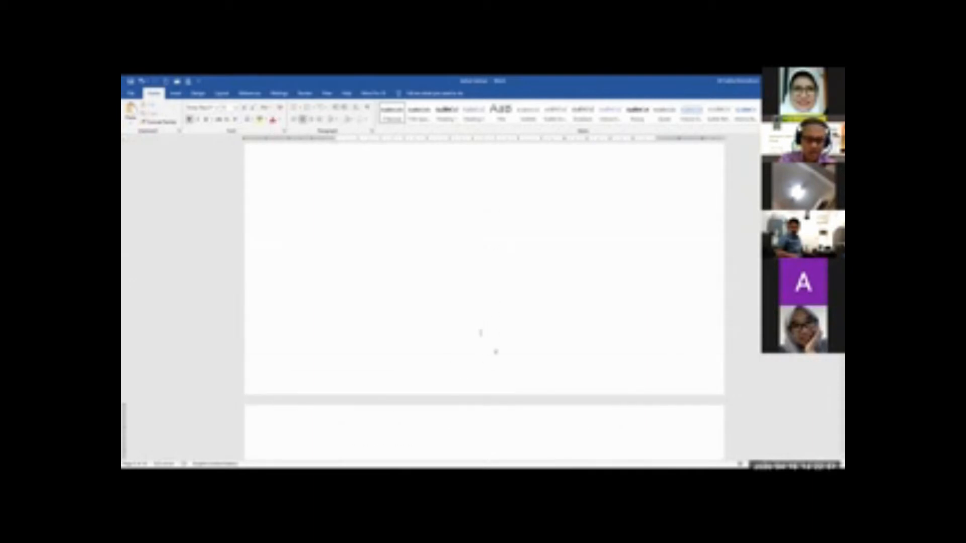
click(473, 332)
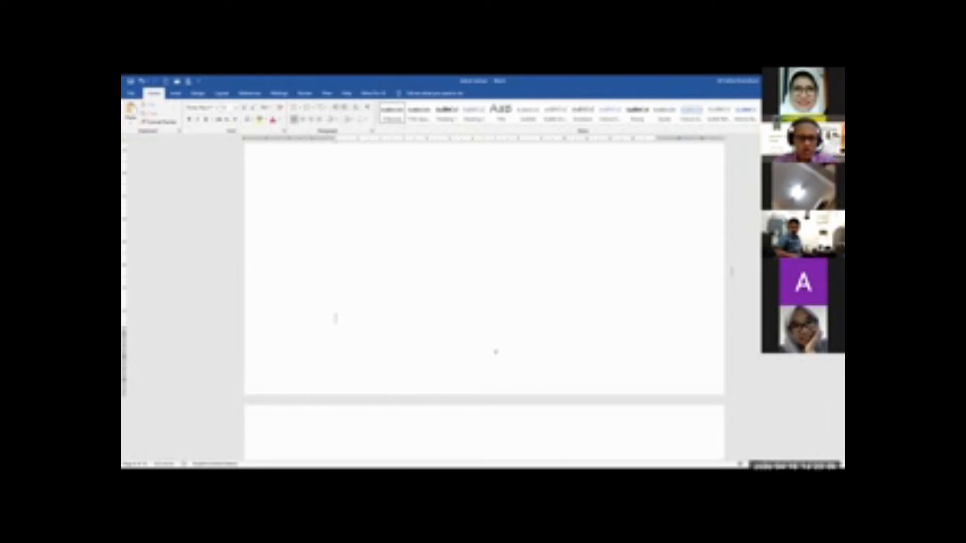
click(222, 94)
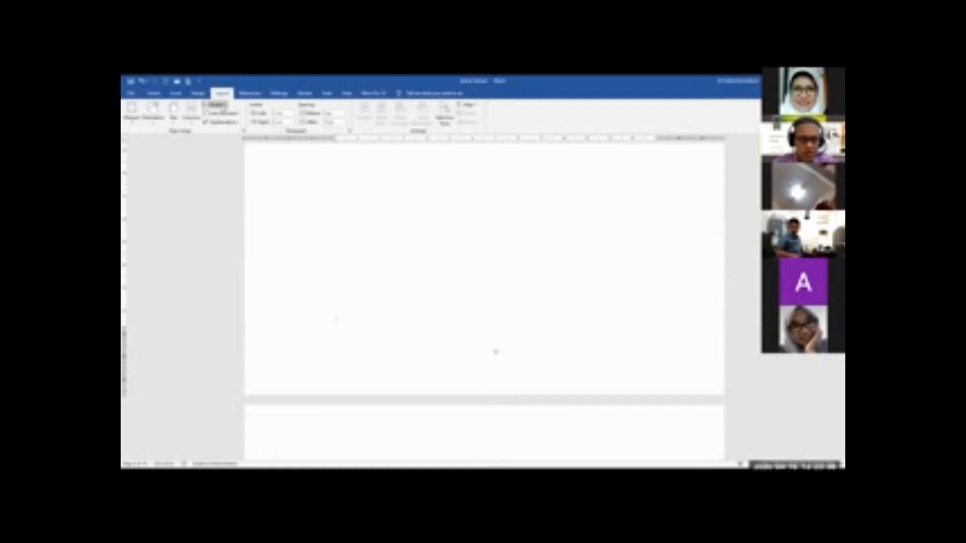
click(217, 104)
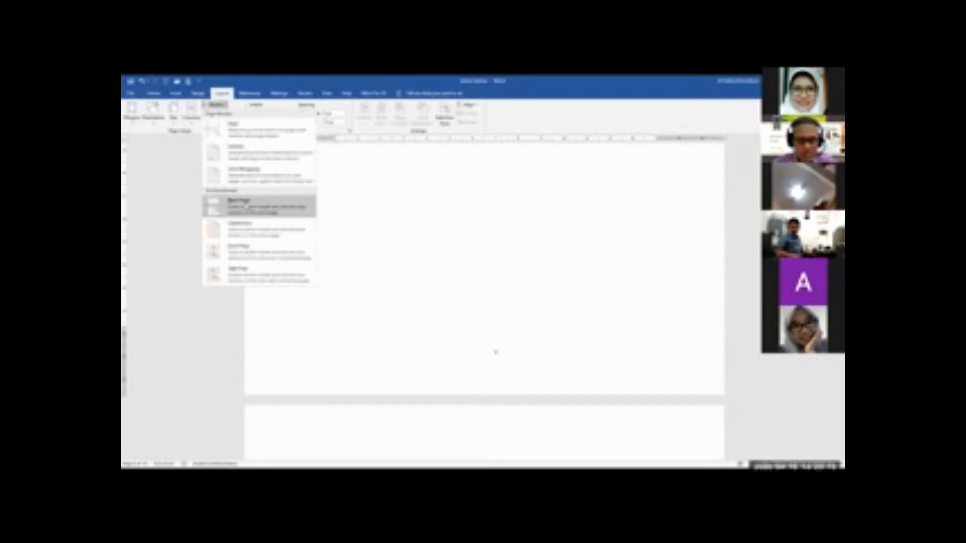
click(245, 206)
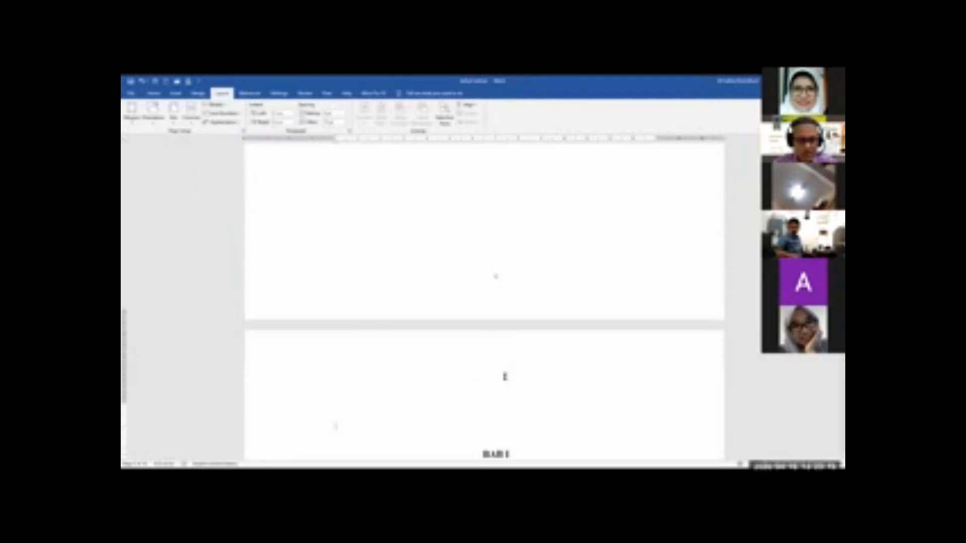
Delete the blank line between the section break and the BAB I heading
scroll(500, 376, down, 3)
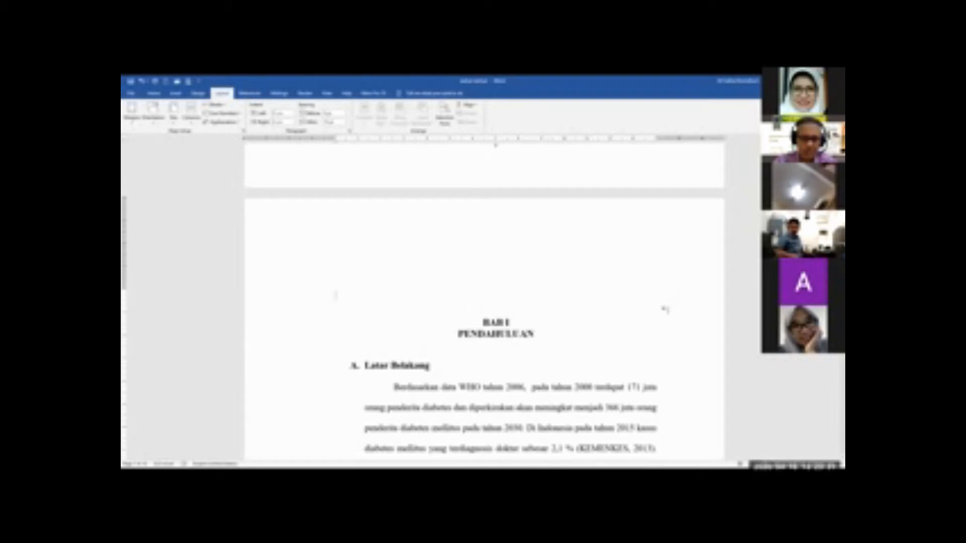
key(Delete)
scroll(640, 298, up, 2)
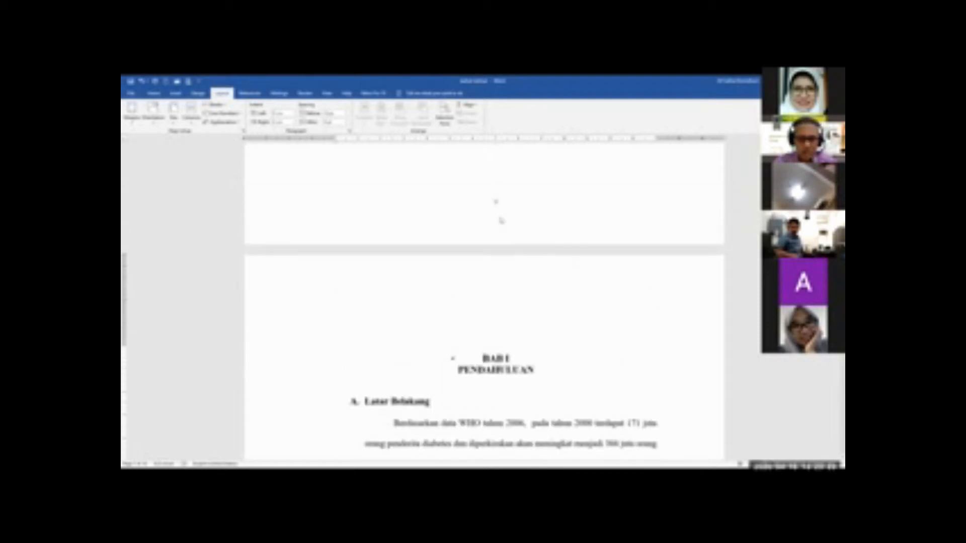
Unlink the footer on the first page of BAB I from the previous section's footer
scroll(495, 322, down, 12)
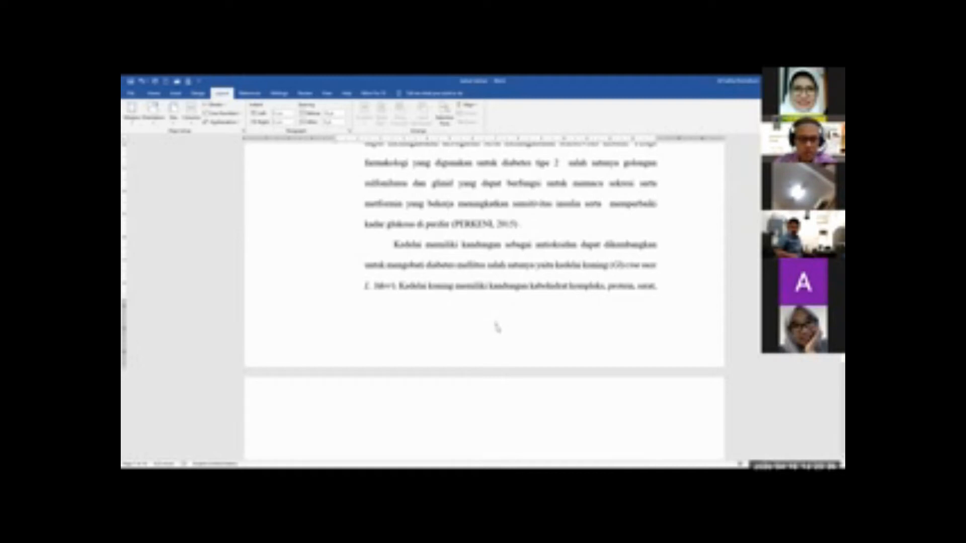
double_click(496, 327)
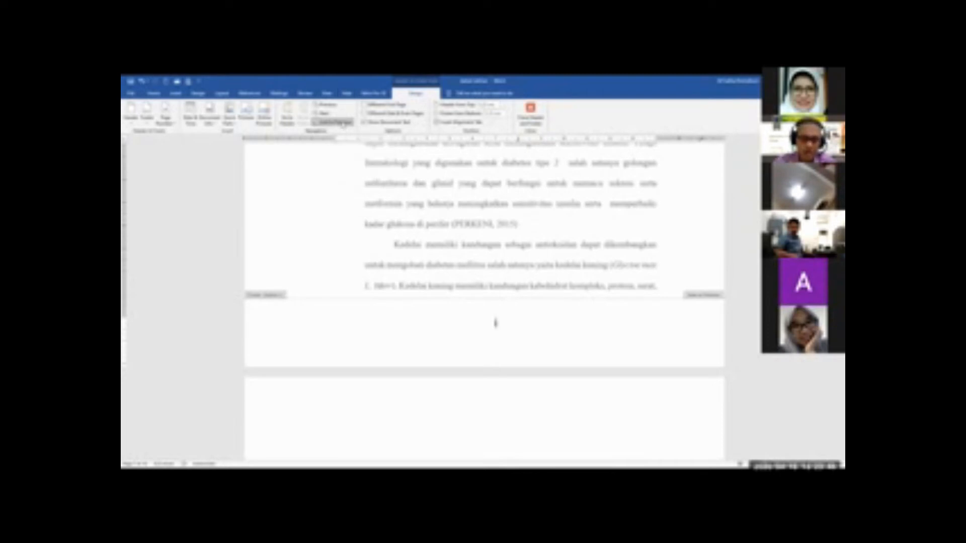
click(344, 123)
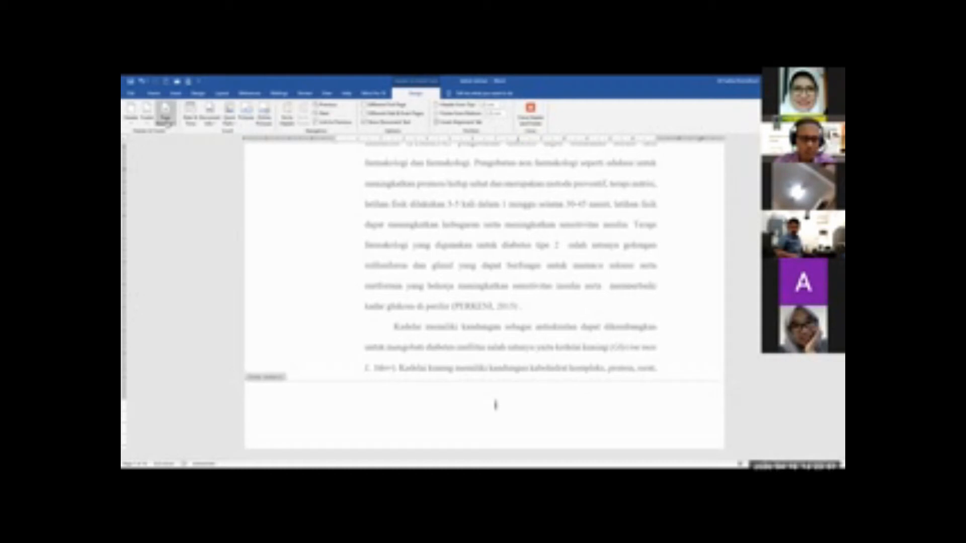
Set the BAB I section's page number format to Arabic numerals (1, 2, 3) and close the footer
click(167, 121)
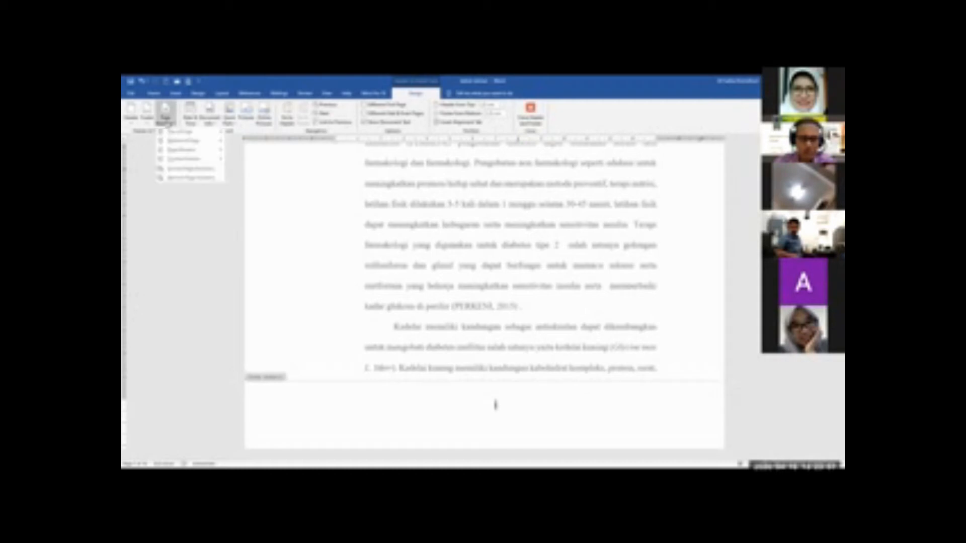
click(197, 172)
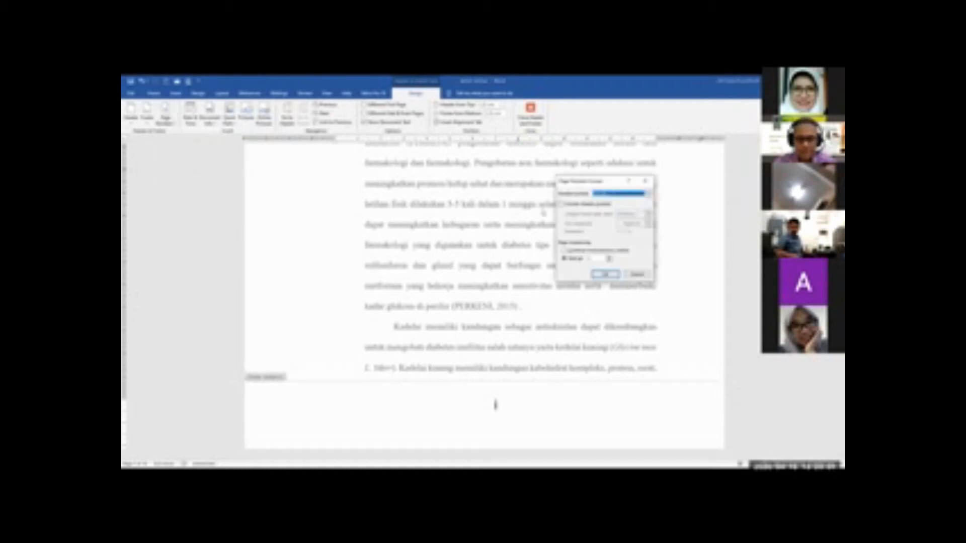
click(613, 194)
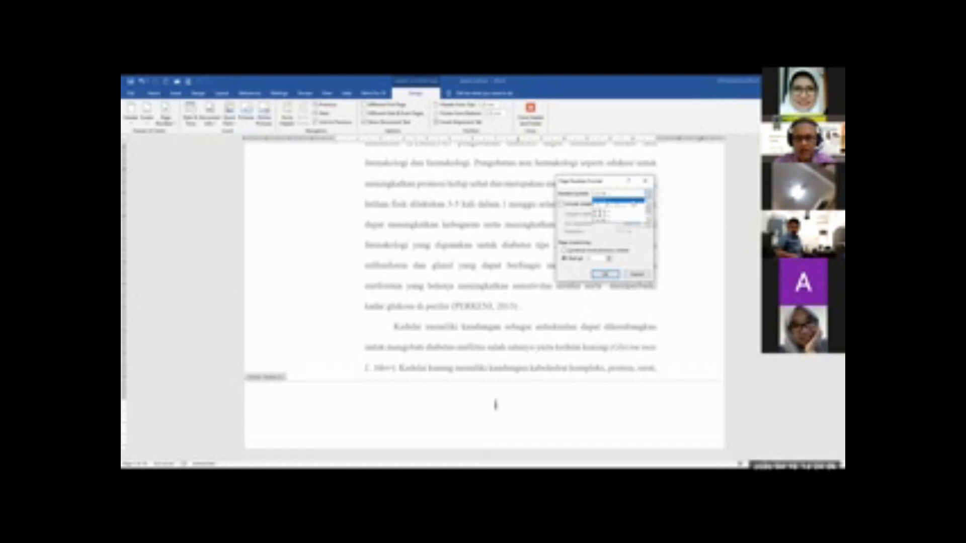
click(632, 202)
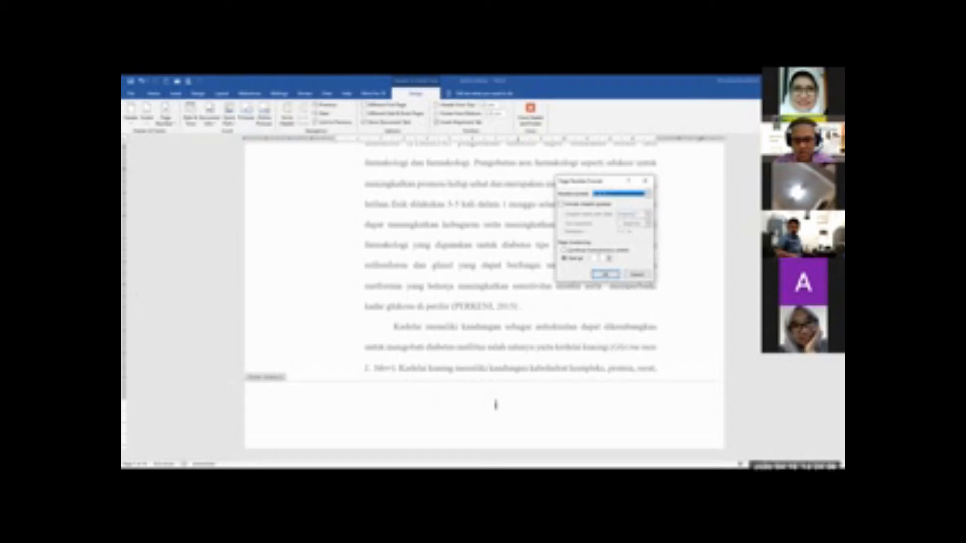
click(606, 275)
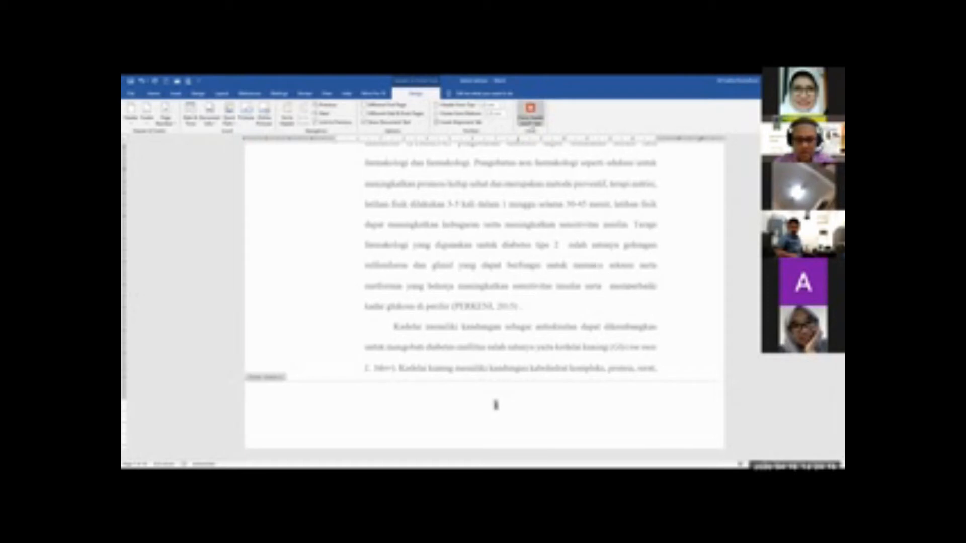
click(530, 116)
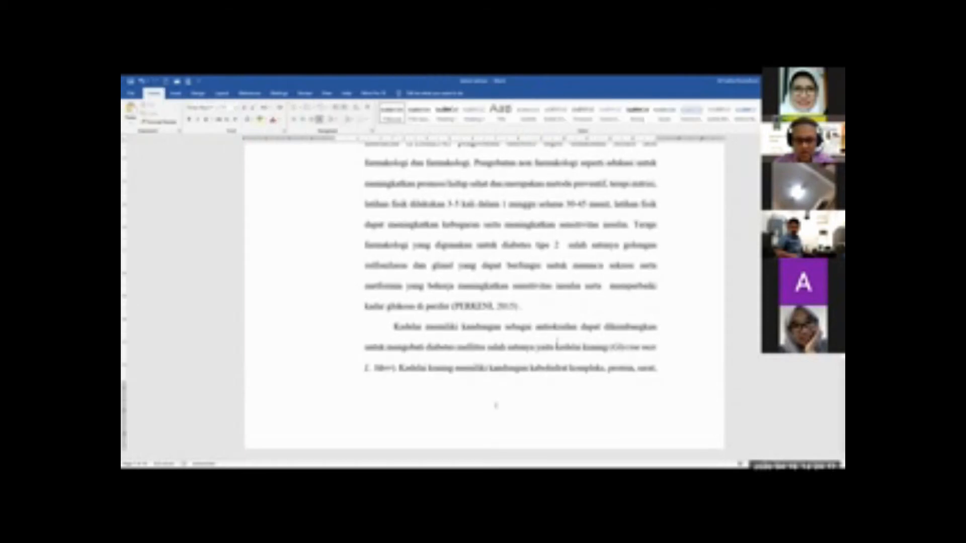
Check the footer page numbers from the cover page through the front matter and into the BAB I and BAB II chapters
scroll(511, 390, up, 10)
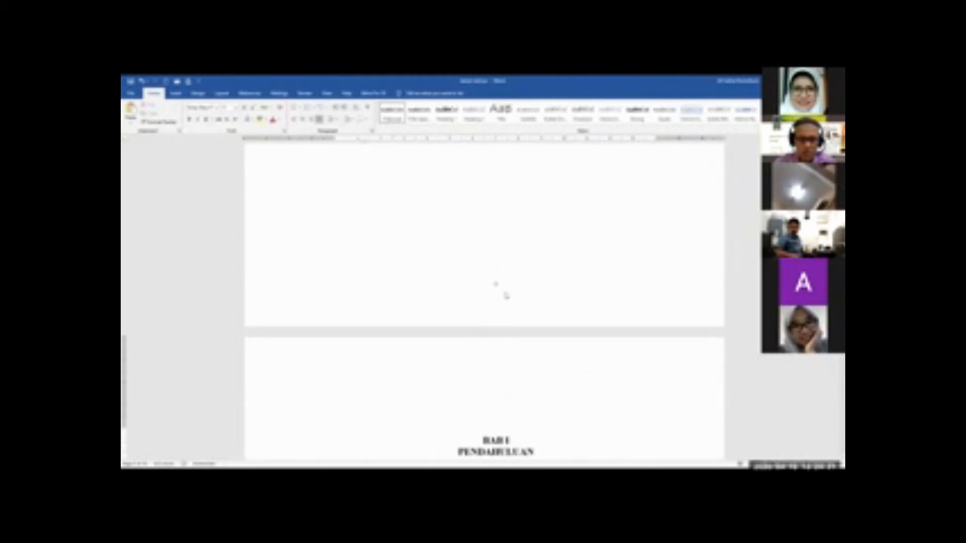
scroll(523, 277, up, 1)
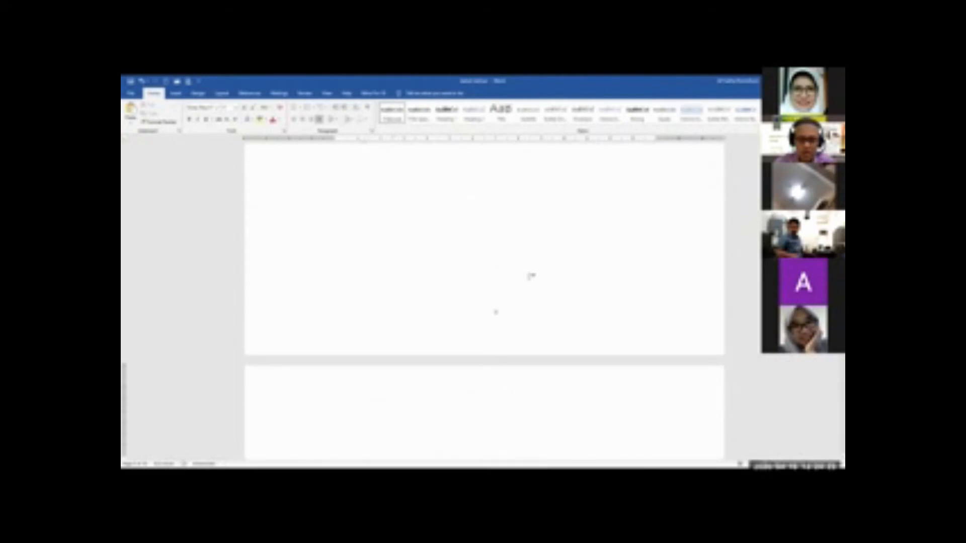
scroll(531, 274, up, 10)
scroll(529, 275, up, 10)
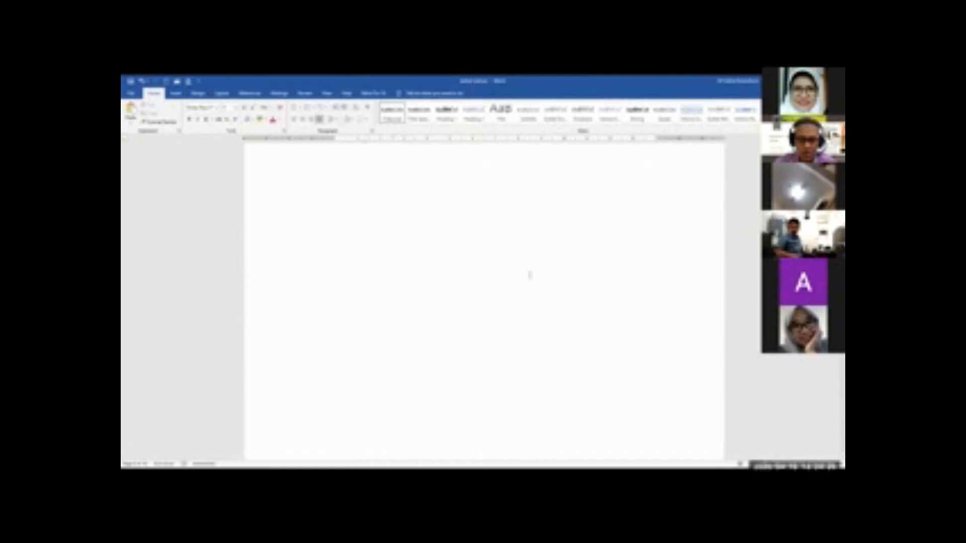
scroll(524, 275, up, 10)
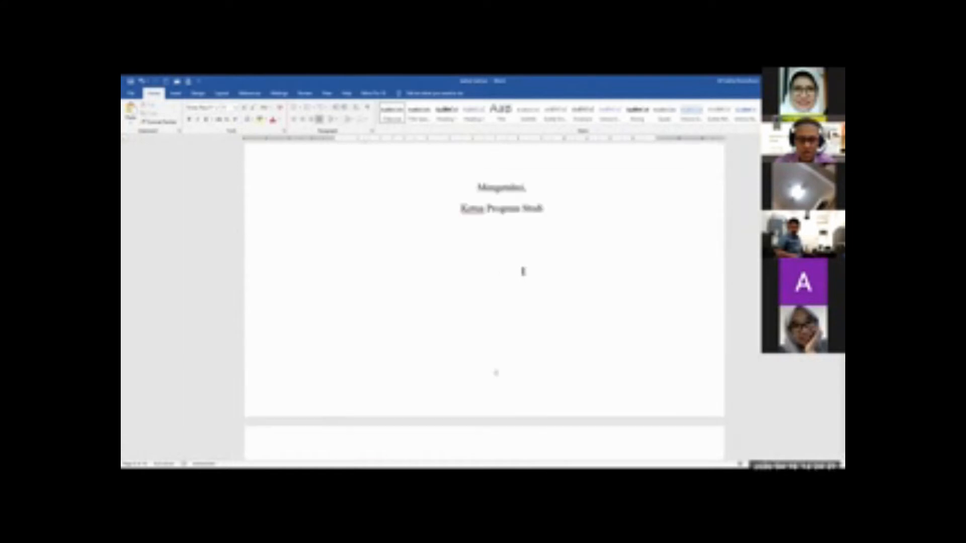
scroll(524, 273, up, 5)
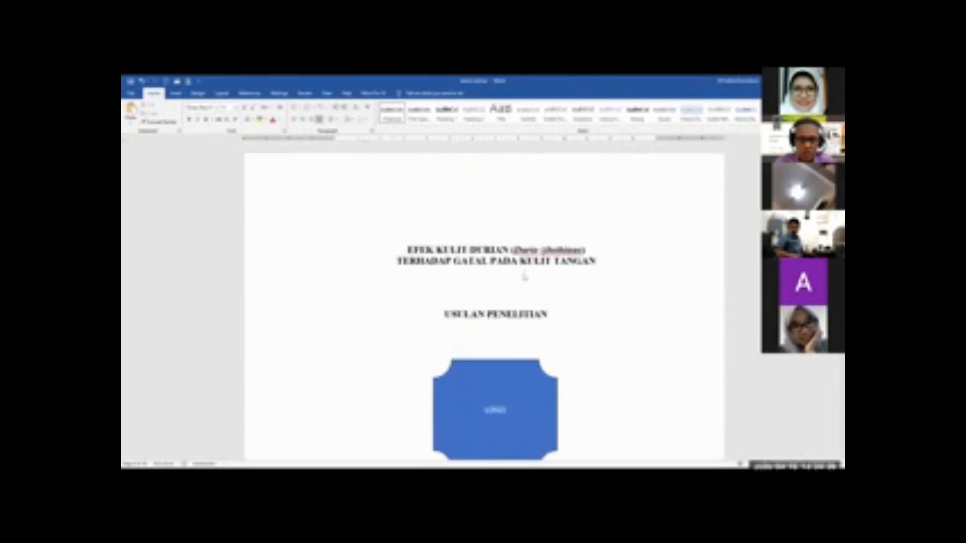
scroll(525, 273, down, 8)
scroll(525, 273, down, 15)
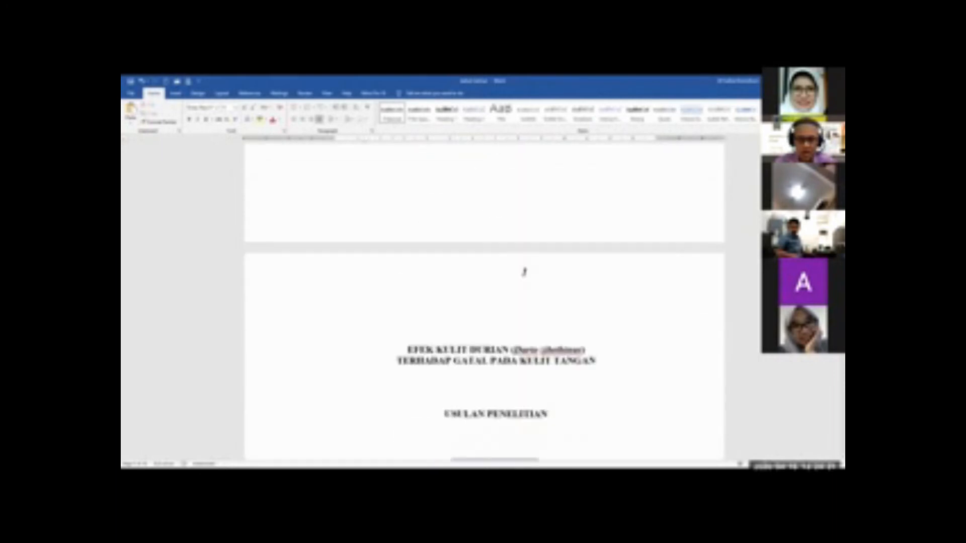
scroll(526, 279, down, 12)
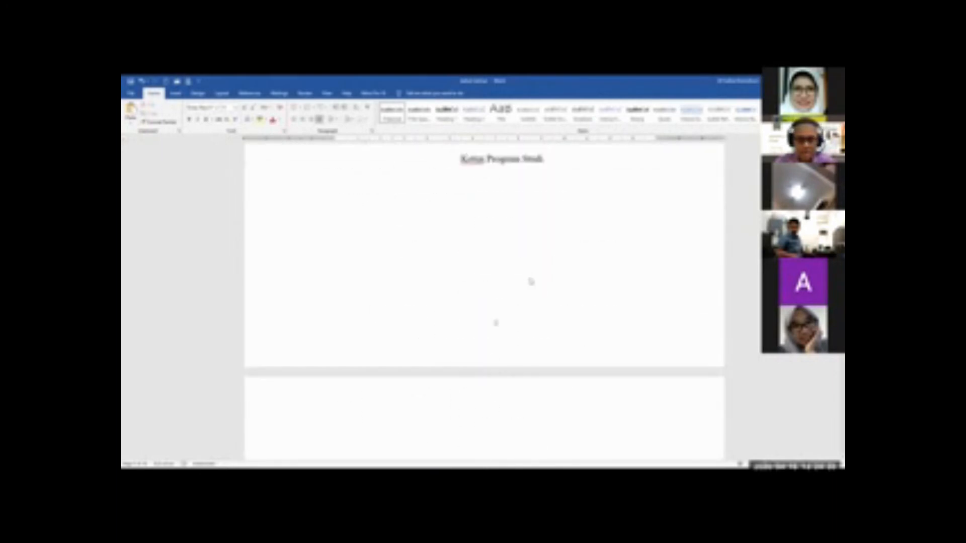
scroll(533, 280, down, 12)
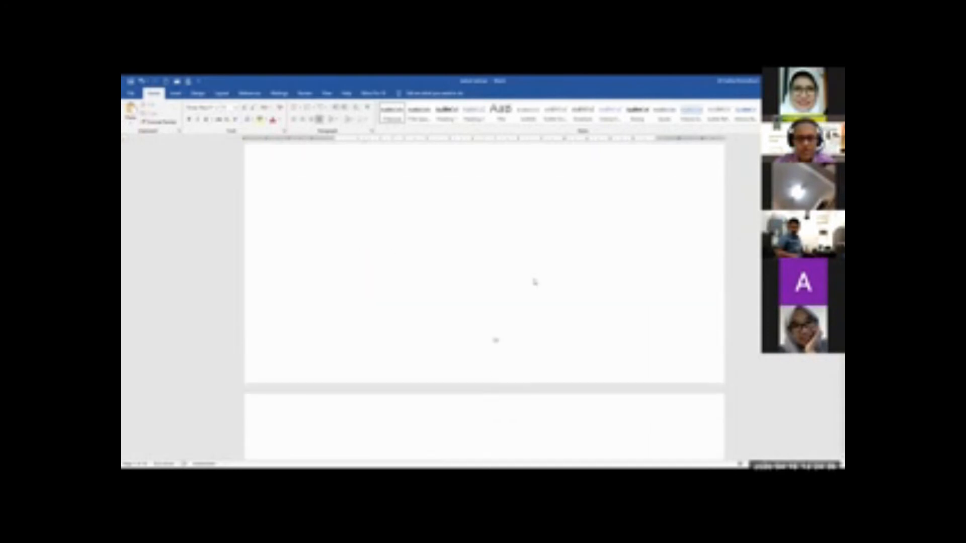
scroll(532, 282, down, 8)
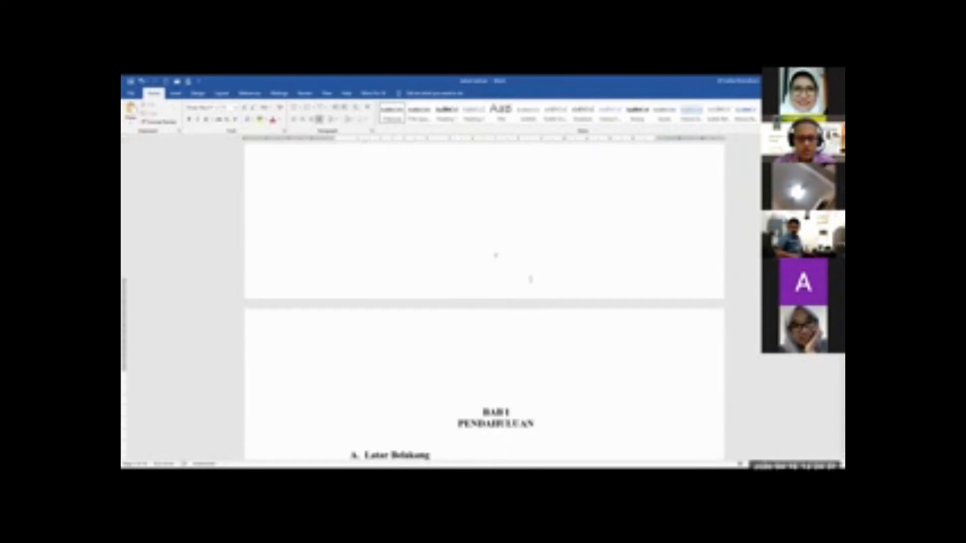
scroll(529, 278, down, 15)
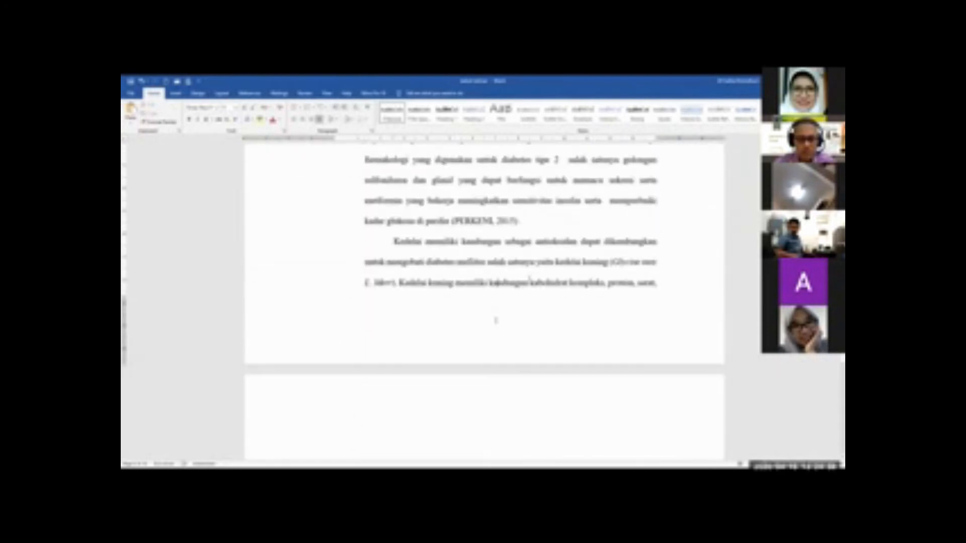
scroll(529, 277, down, 15)
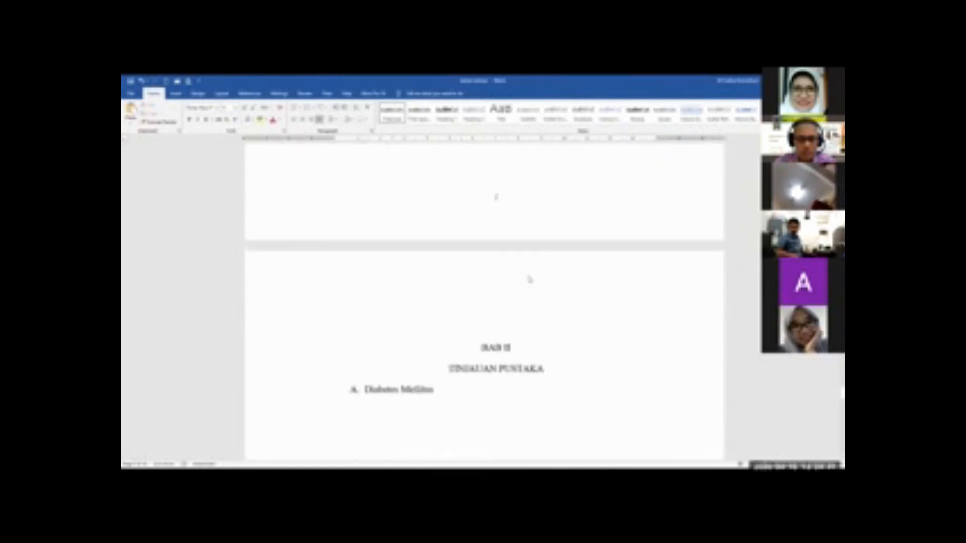
scroll(527, 276, down, 15)
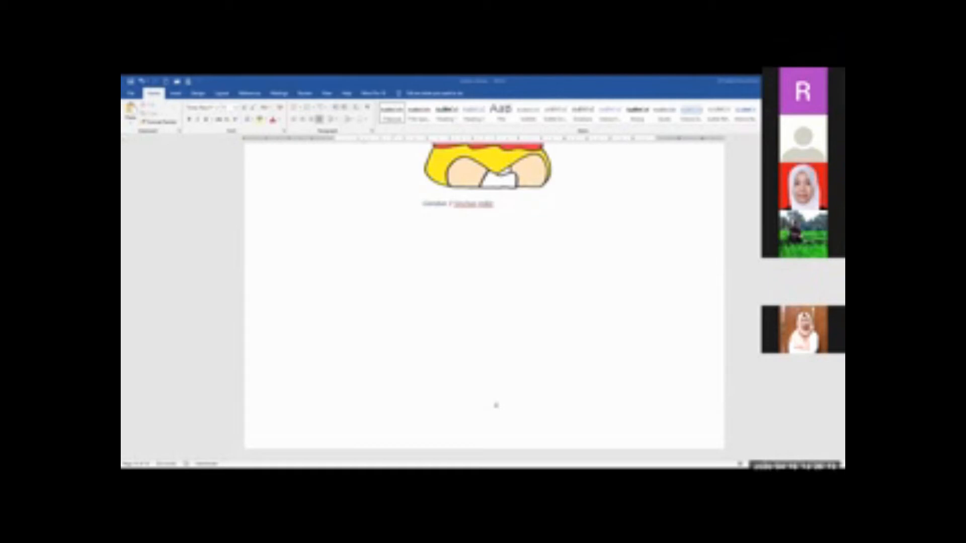
Review the footer page numbers from the picture pages back to BAB I, comparing its first page with the preceding front matter page
scroll(496, 405, up, 20)
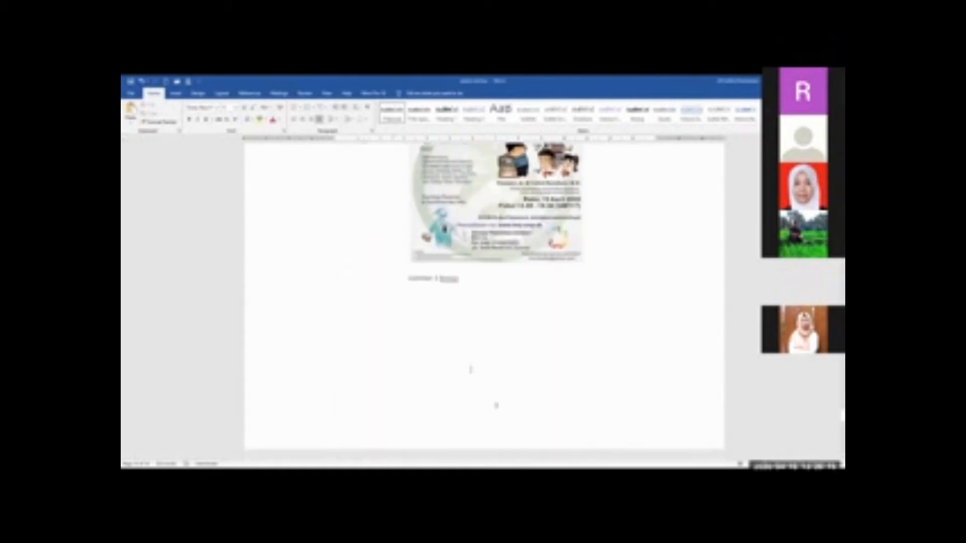
scroll(470, 370, up, 20)
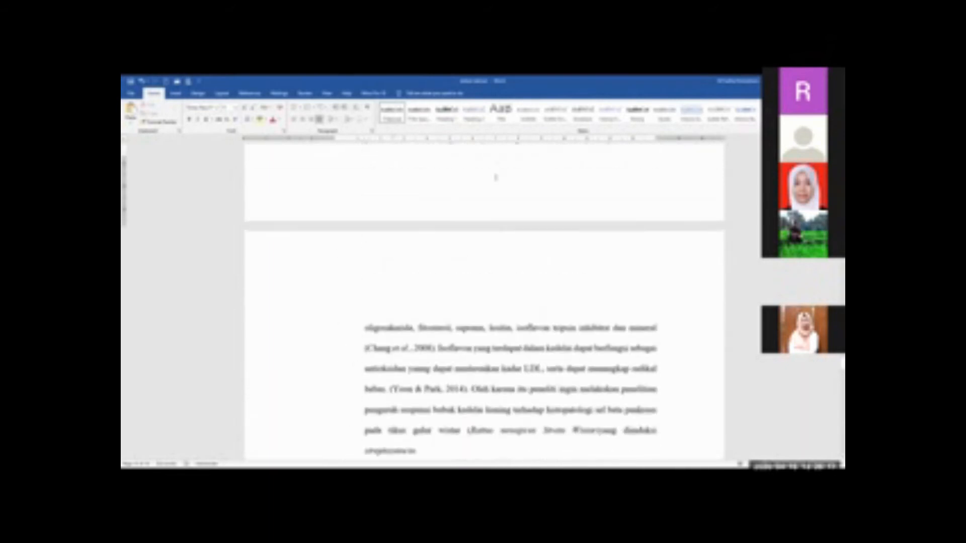
scroll(485, 327, up, 4)
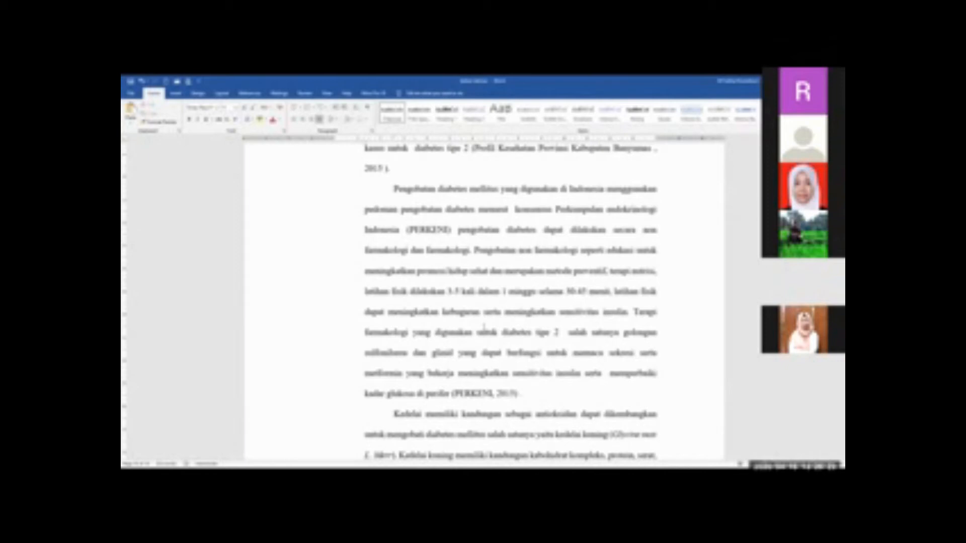
scroll(484, 327, up, 5)
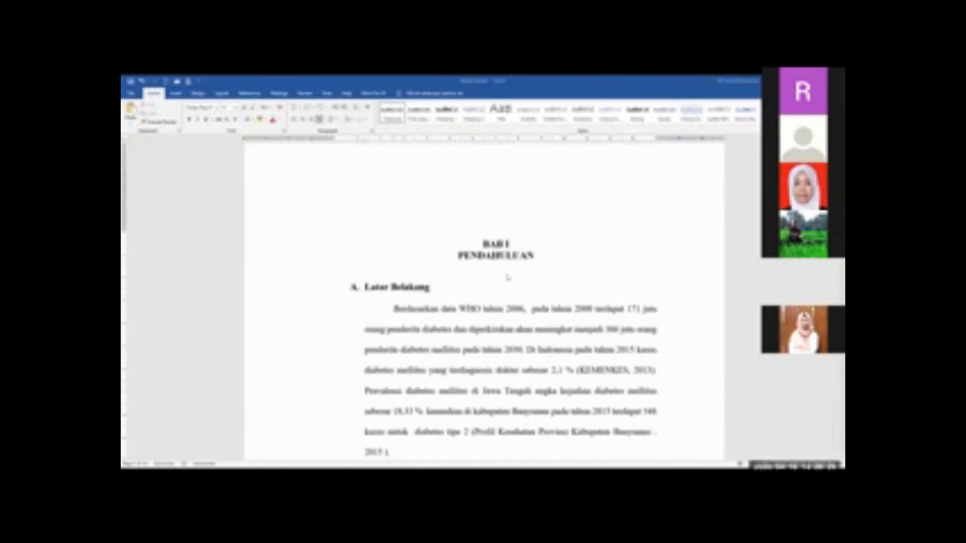
scroll(507, 277, down, 2)
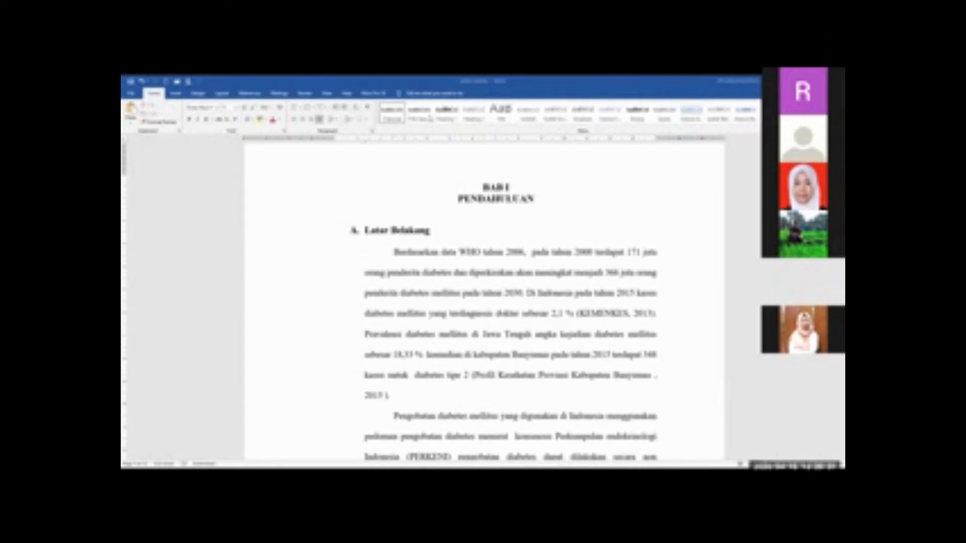
scroll(612, 242, down, 4)
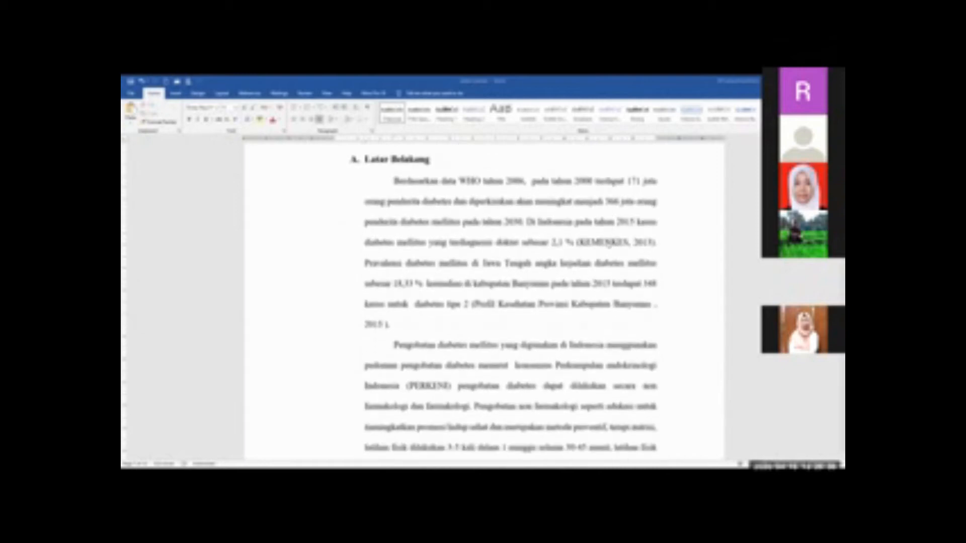
scroll(609, 242, down, 8)
scroll(616, 251, up, 6)
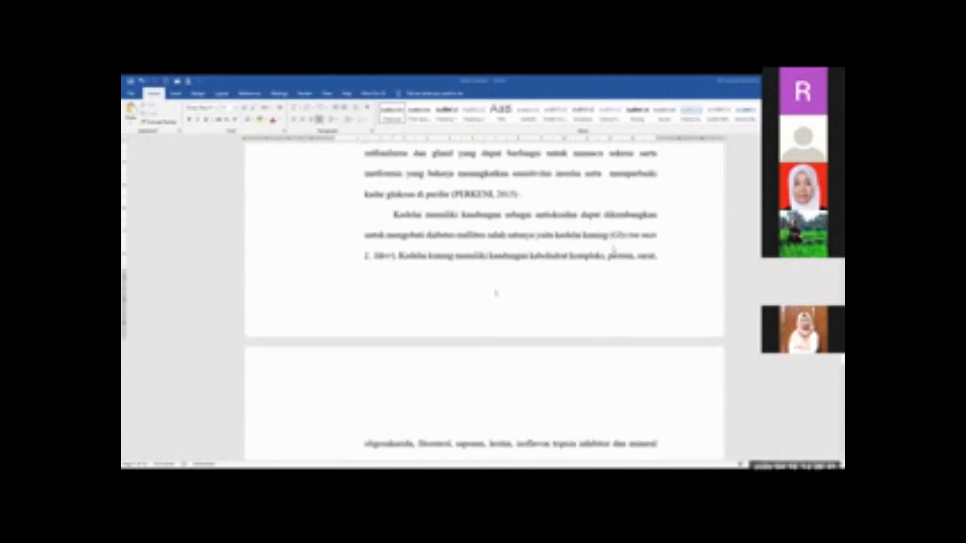
scroll(531, 227, up, 3)
scroll(531, 226, up, 4)
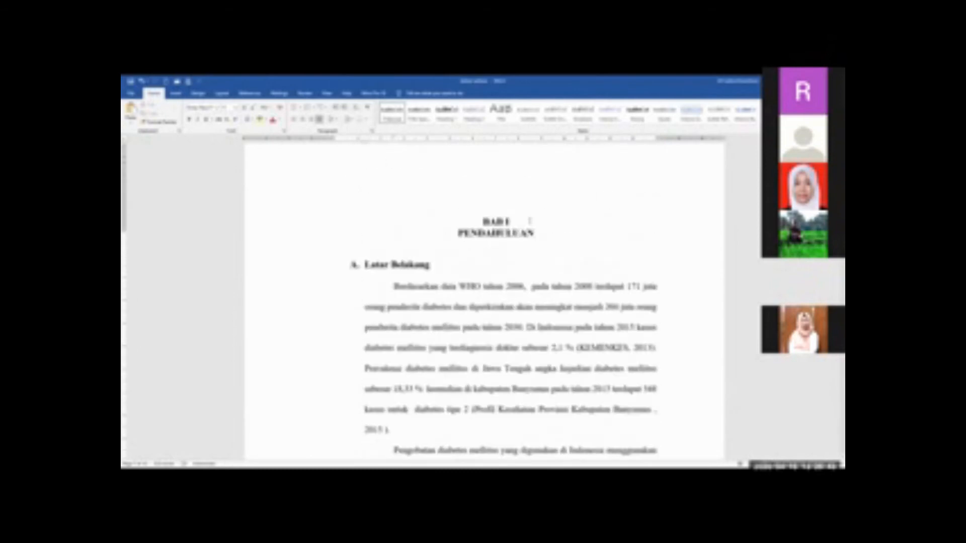
scroll(544, 231, down, 7)
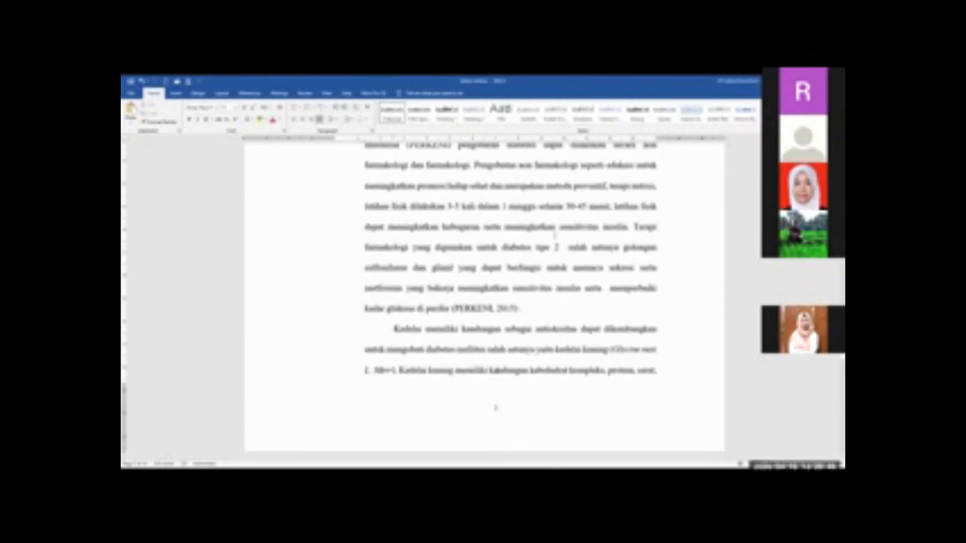
scroll(555, 235, down, 1)
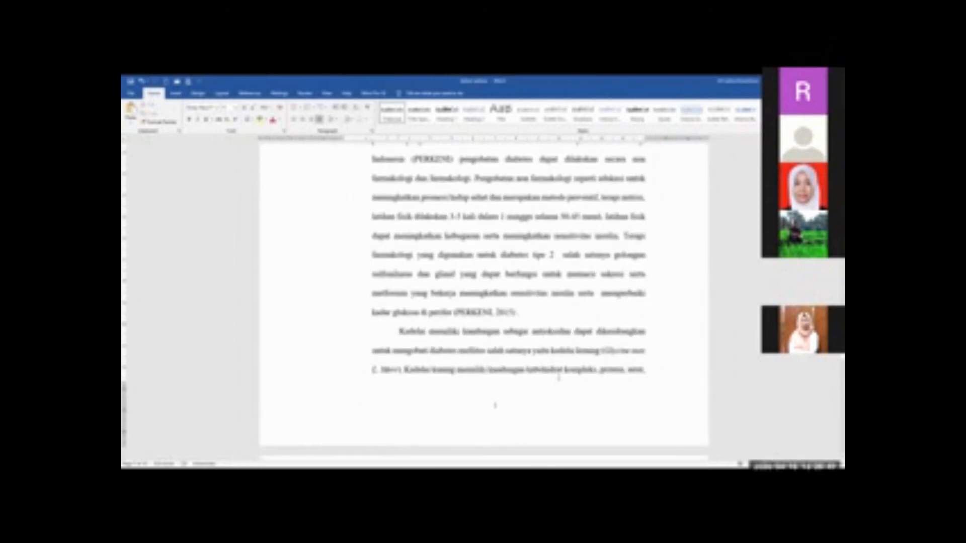
scroll(562, 375, up, 10)
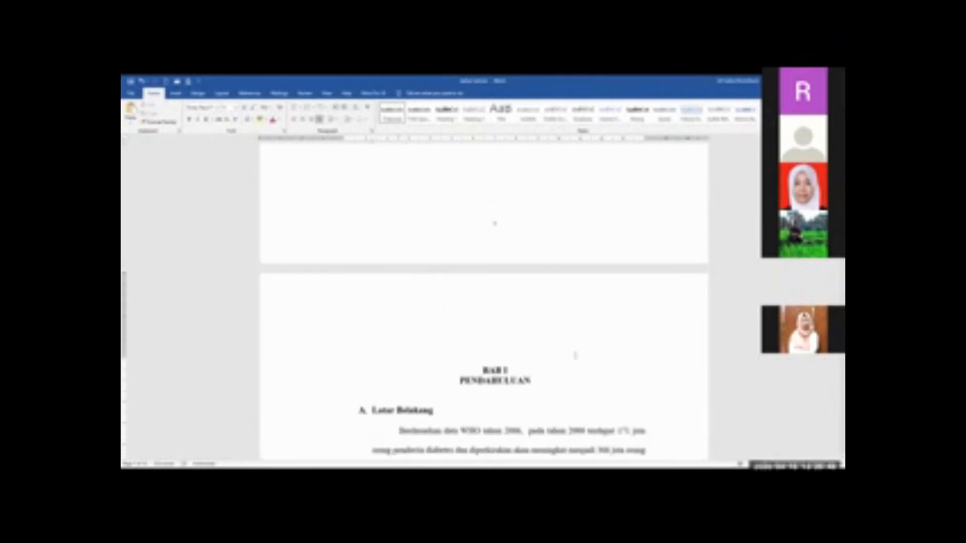
scroll(575, 355, down, 2)
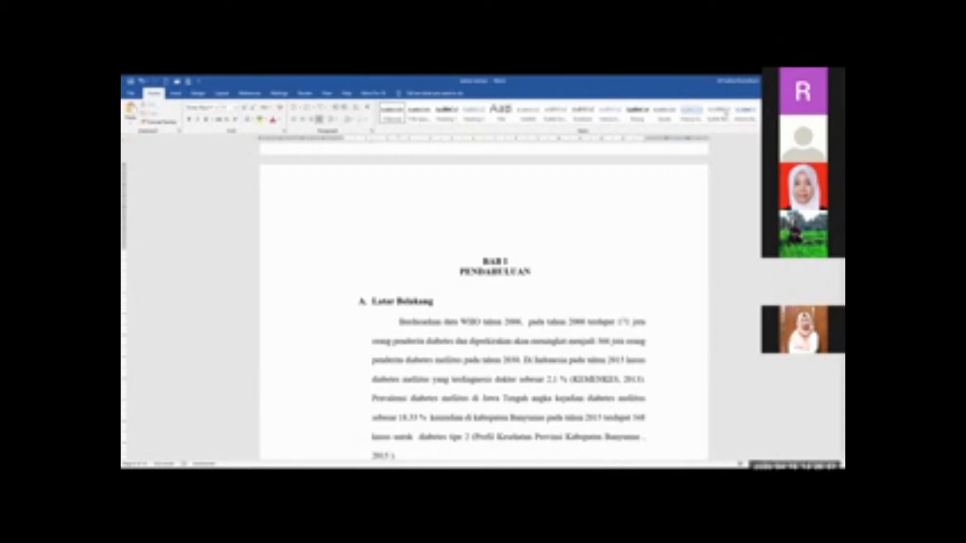
scroll(545, 338, down, 8)
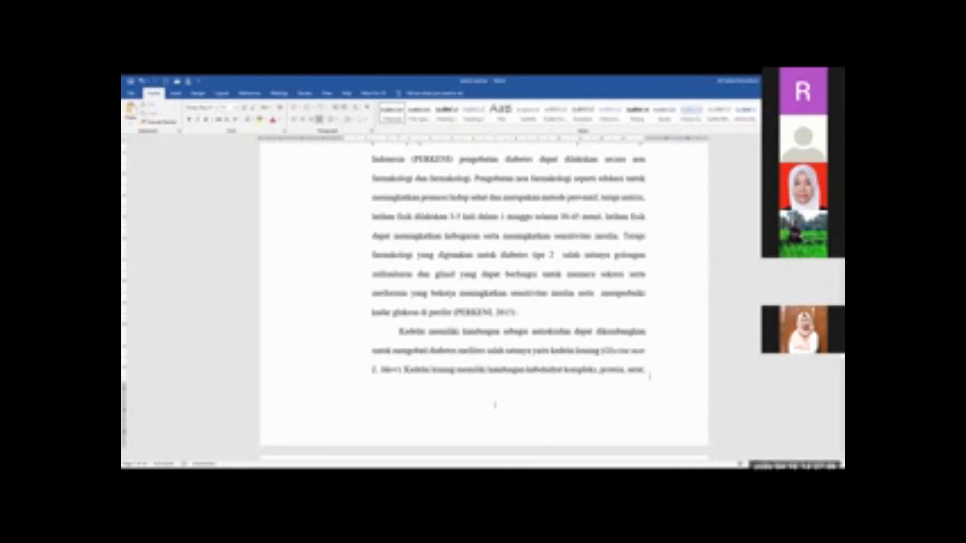
scroll(650, 375, down, 3)
scroll(649, 376, down, 2)
scroll(647, 376, up, 4)
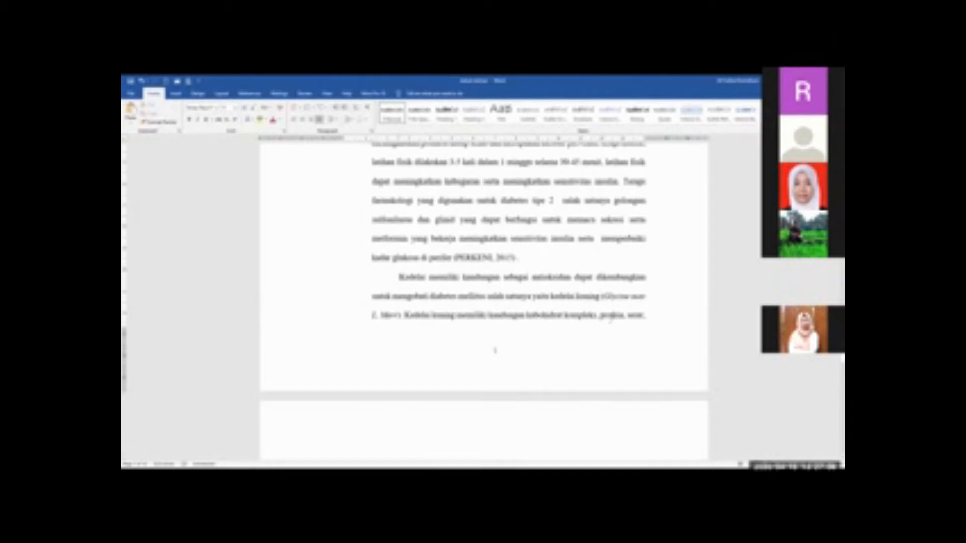
Examine how the BAB I text continues from its first page onto its second page
scroll(610, 319, down, 5)
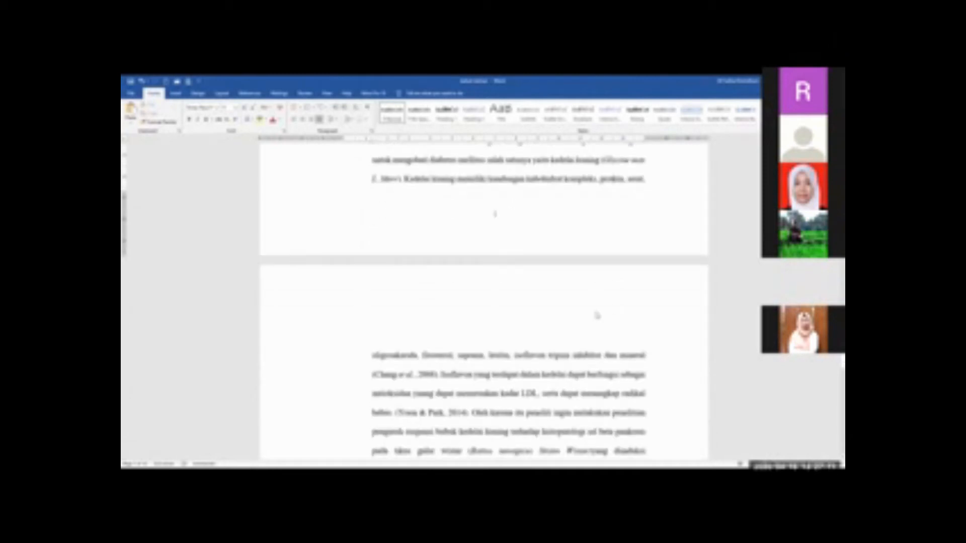
scroll(597, 315, up, 3)
drag(399, 222, 531, 222)
scroll(476, 355, down, 4)
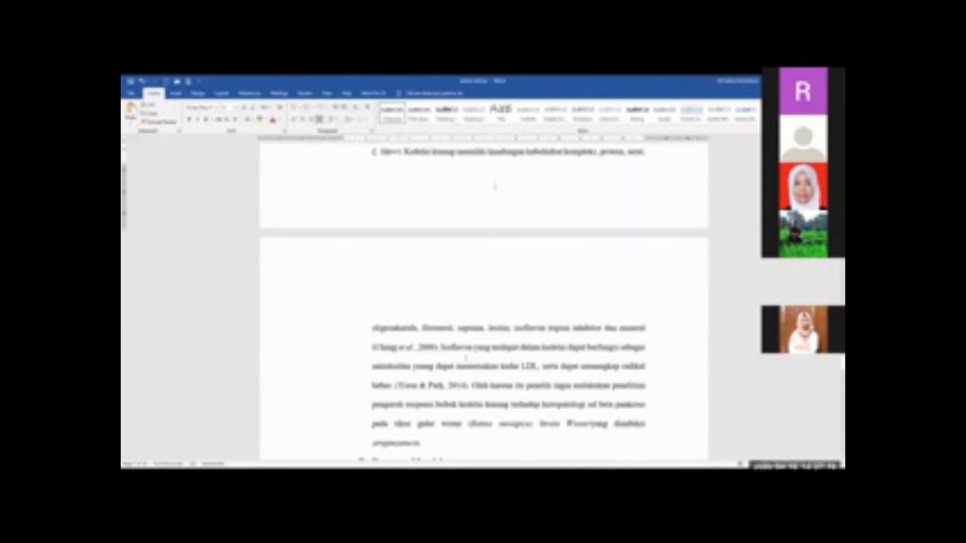
drag(372, 328, 508, 366)
click(535, 301)
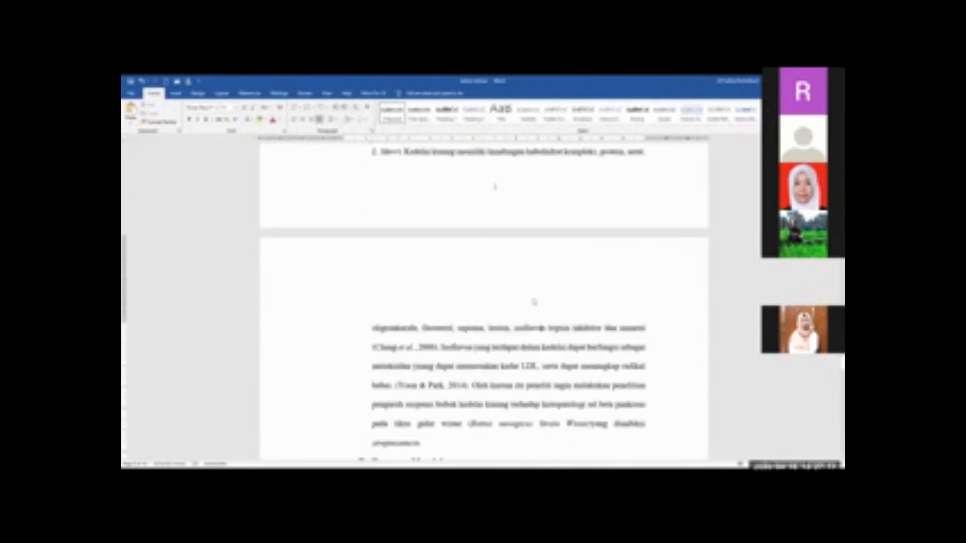
scroll(535, 301, up, 4)
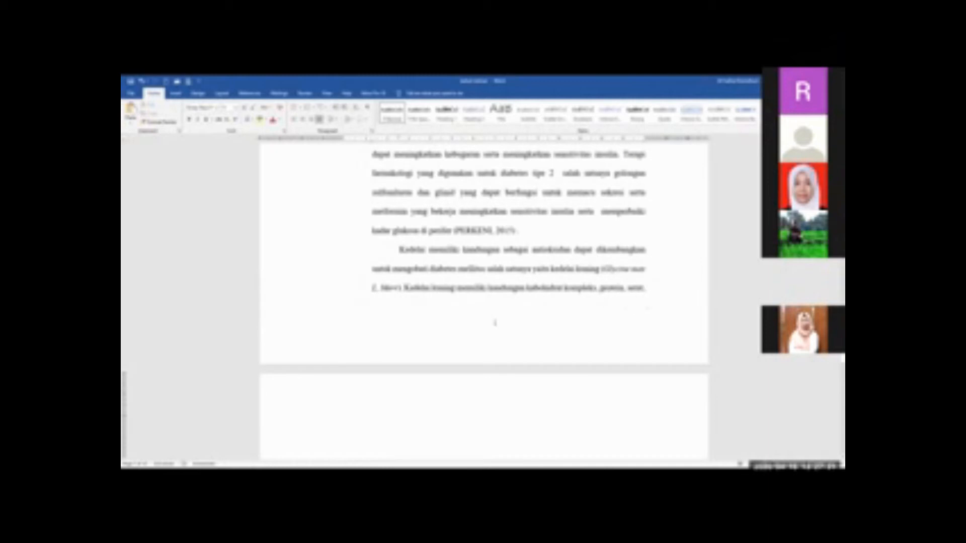
Try to insert a Next Page section break after the last line on the first page of BAB I
click(599, 286)
click(653, 287)
click(647, 286)
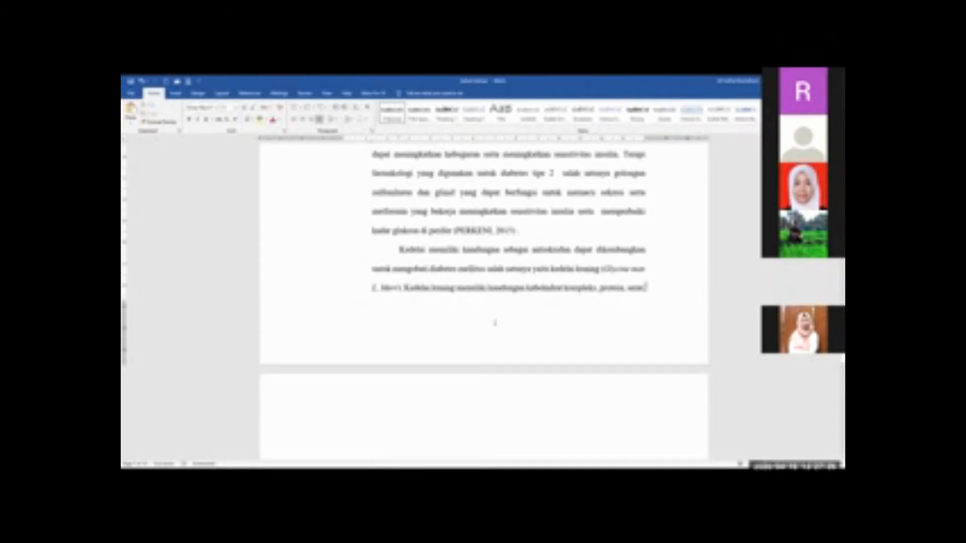
scroll(646, 286, down, 1)
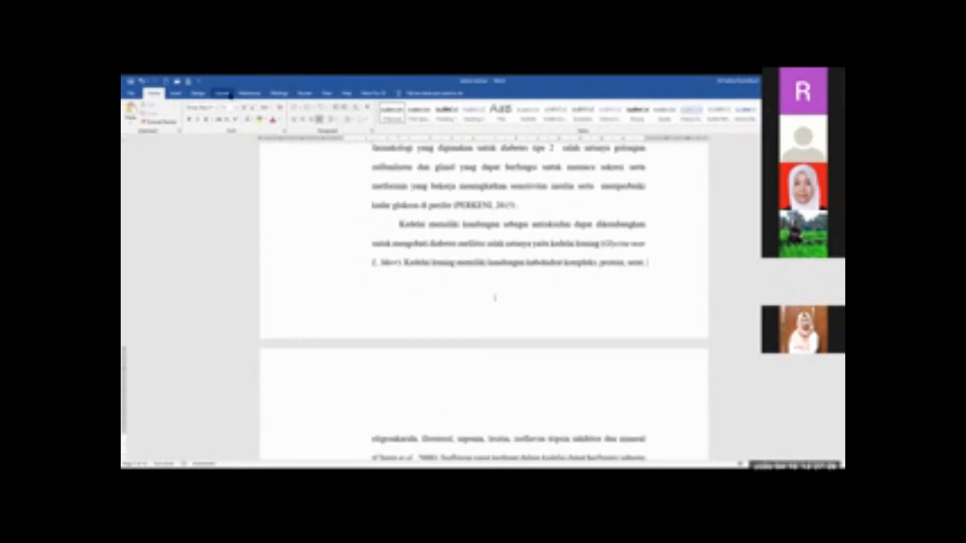
click(222, 94)
click(217, 105)
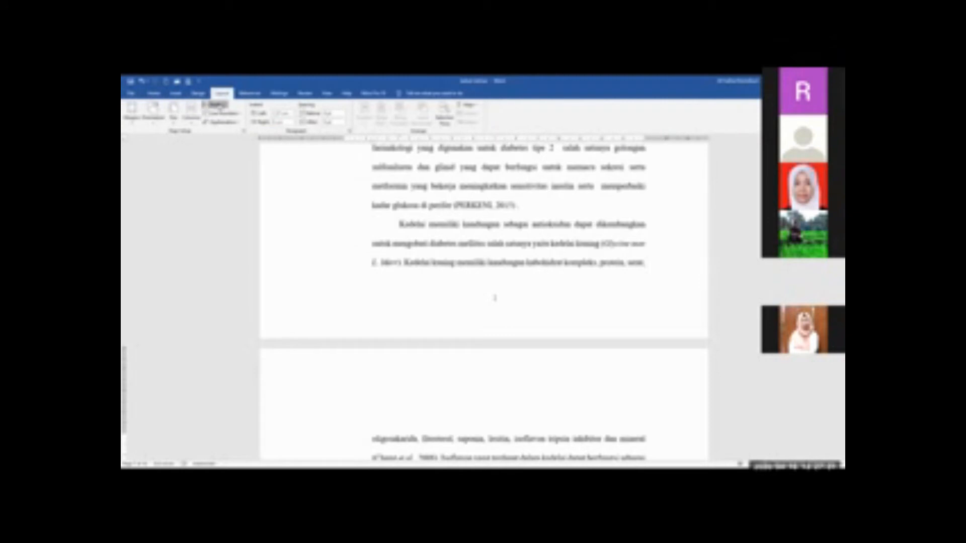
click(268, 206)
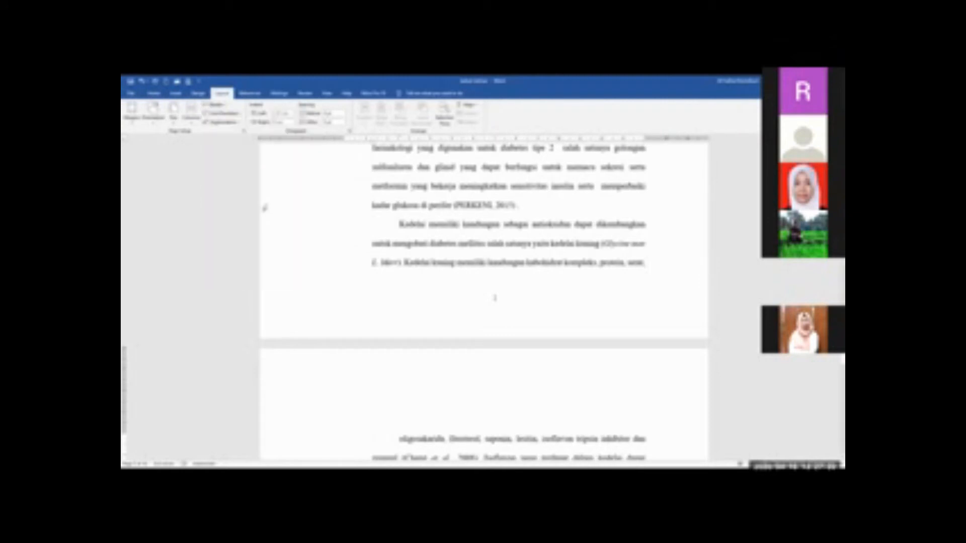
scroll(483, 302, down, 2)
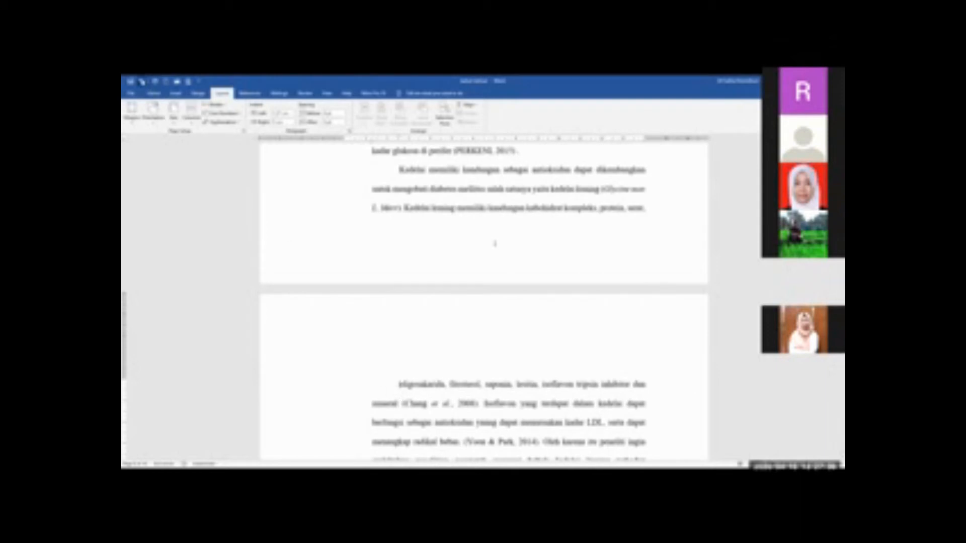
click(142, 82)
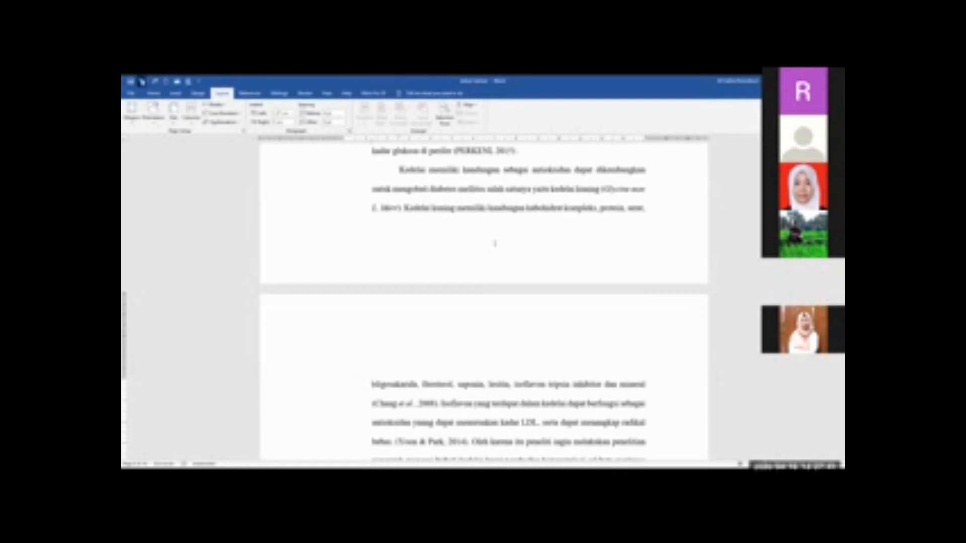
Move the paragraph starting "Kedelai memiliki" to the second BAB I page and insert a Next Page section break on the blank line before it
click(398, 172)
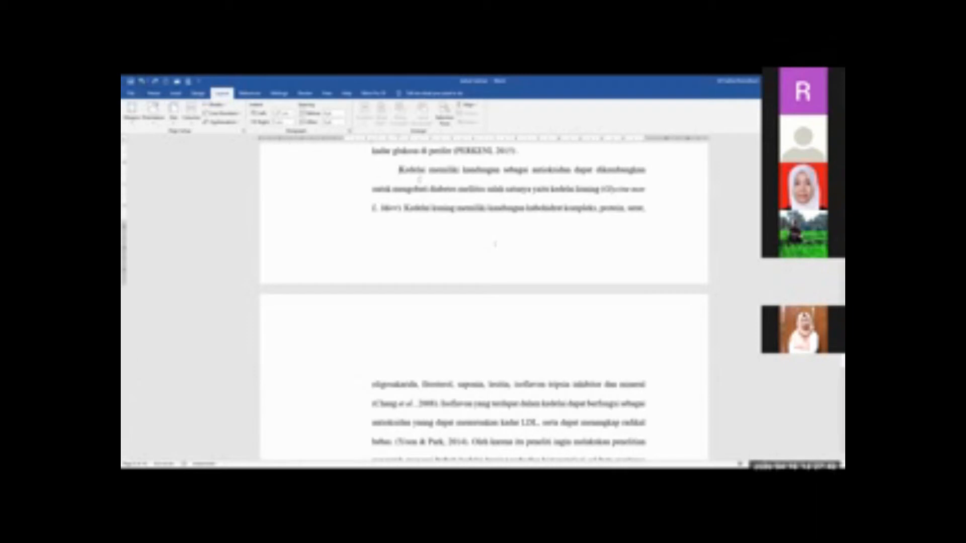
key(Return)
key(Return)
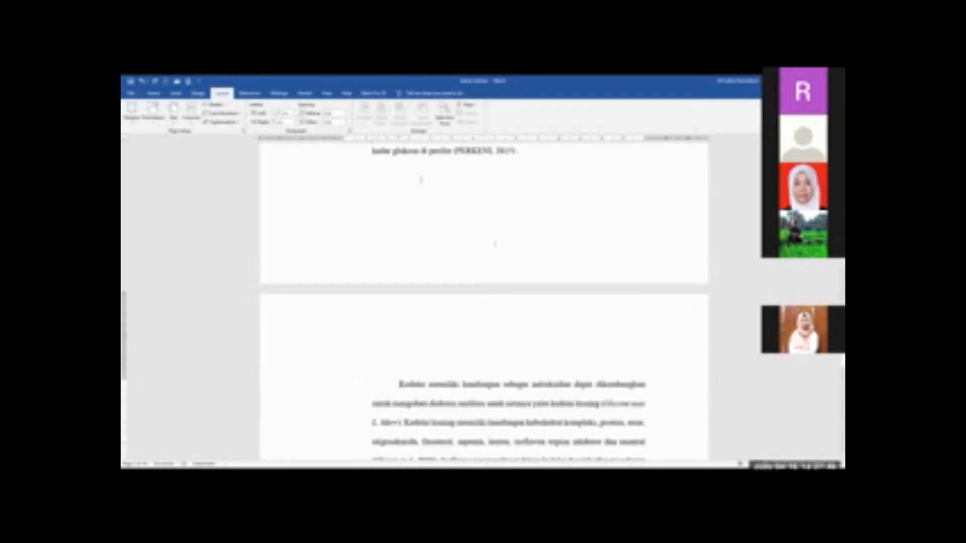
click(437, 203)
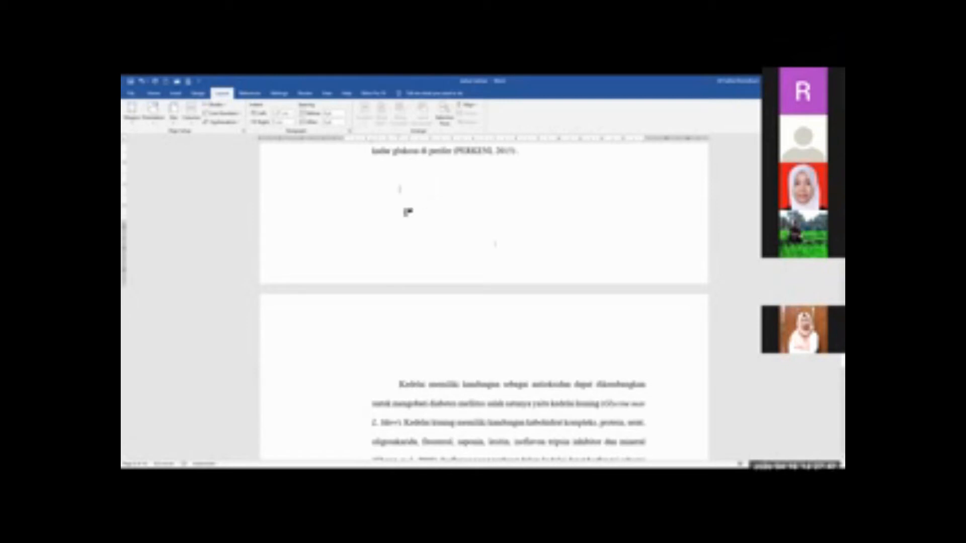
key(Down)
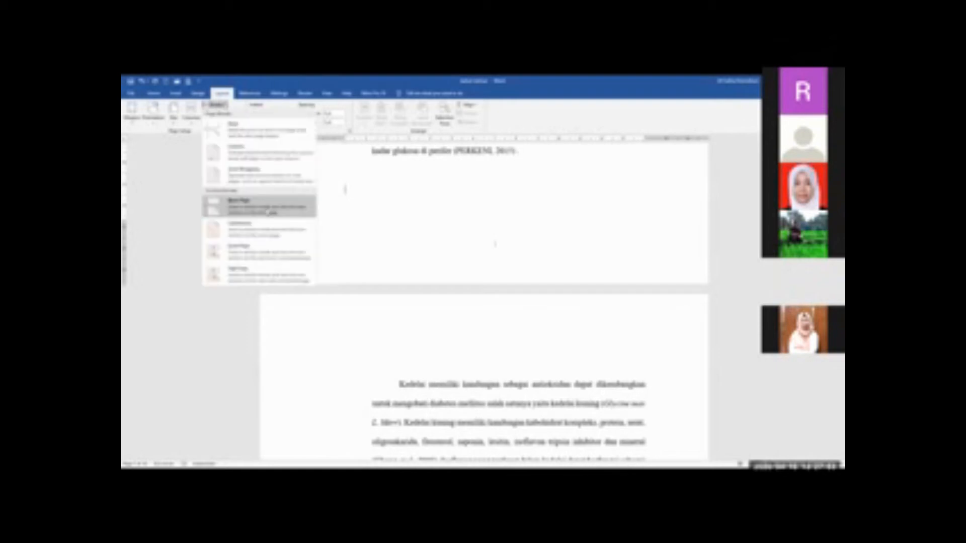
click(267, 211)
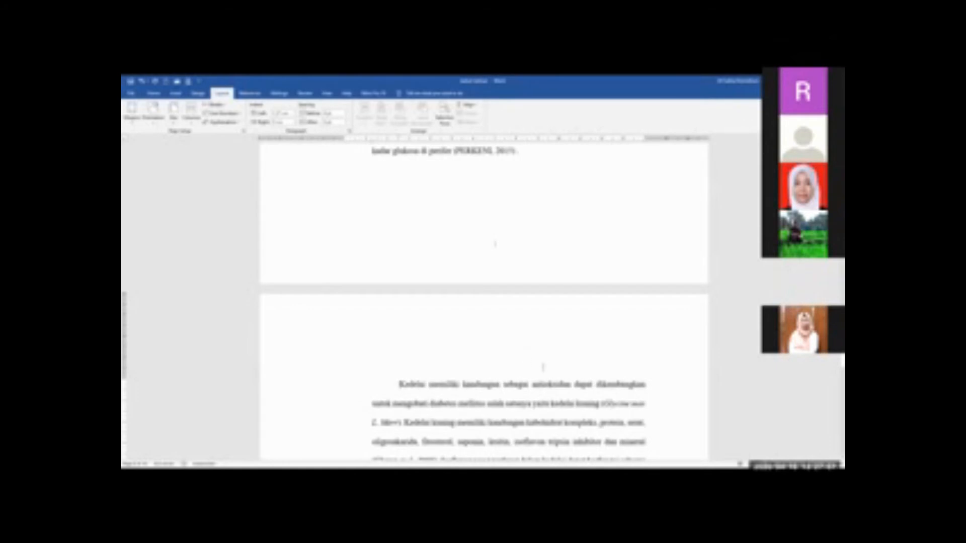
Unlink the footer on the second page of BAB I from the previous section's footer
scroll(548, 369, down, 5)
scroll(554, 372, down, 5)
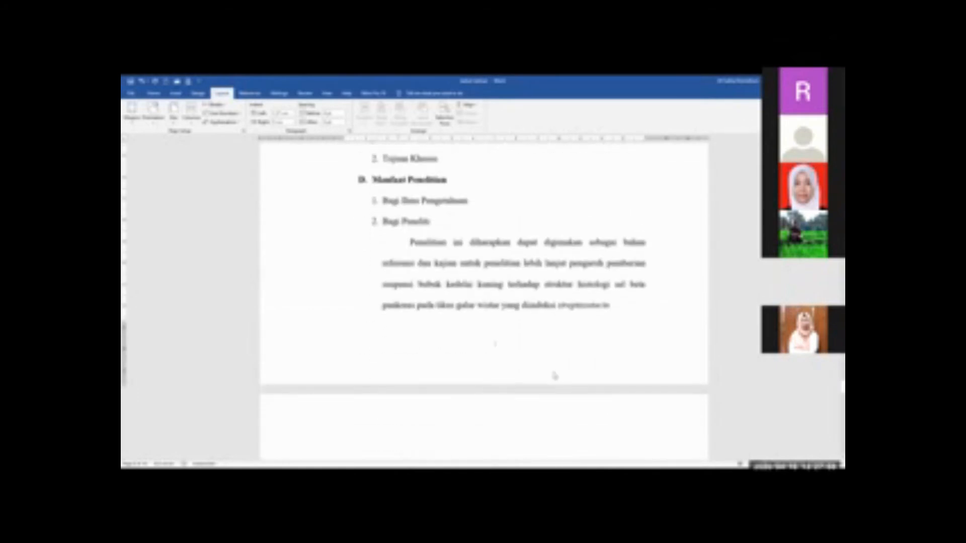
scroll(491, 349, up, 1)
scroll(495, 387, down, 1)
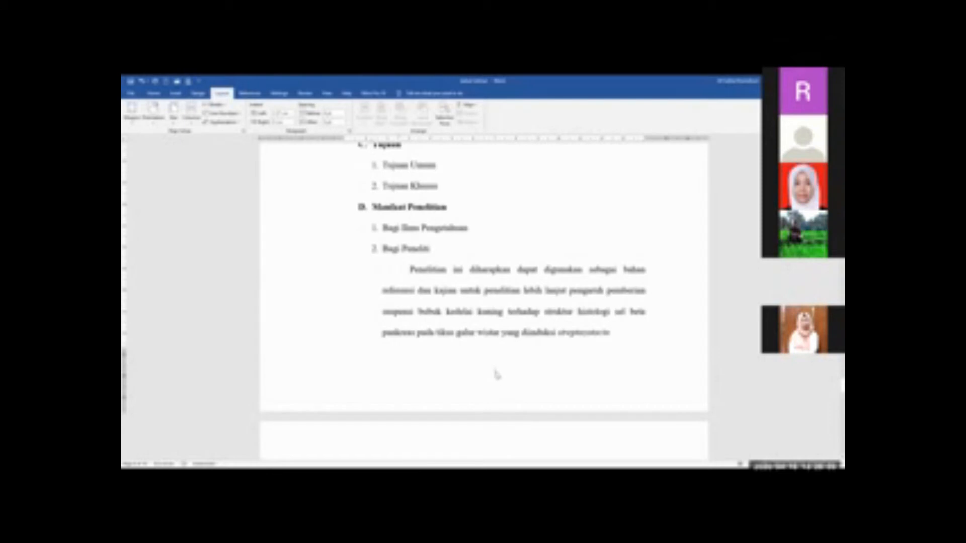
double_click(497, 373)
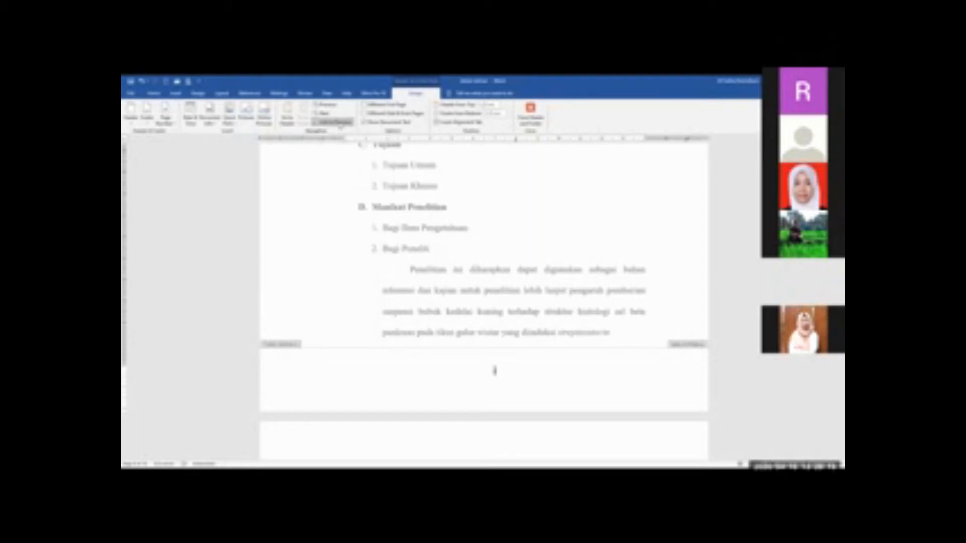
click(336, 123)
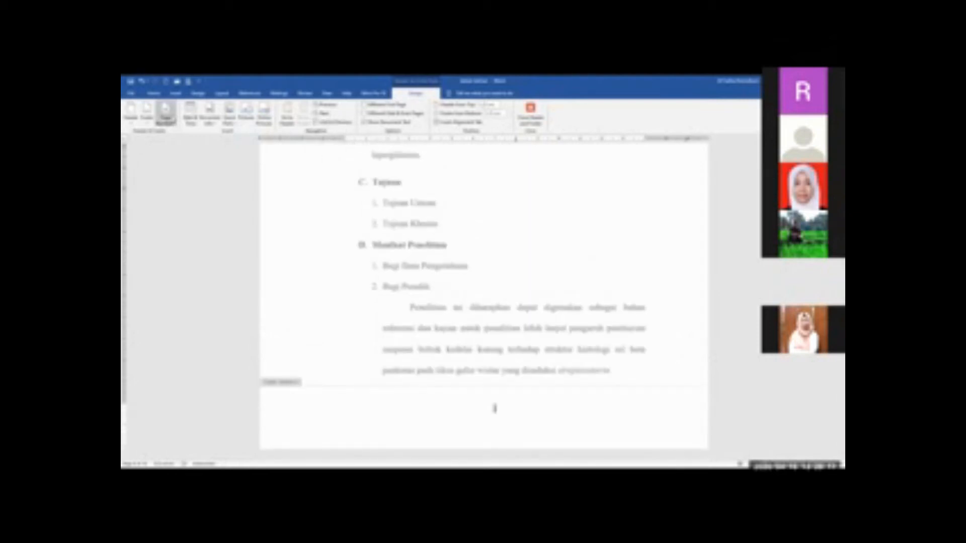
Set the page numbering of BAB I's second-page section to the 1, 2, 3 format, starting at 2
click(165, 116)
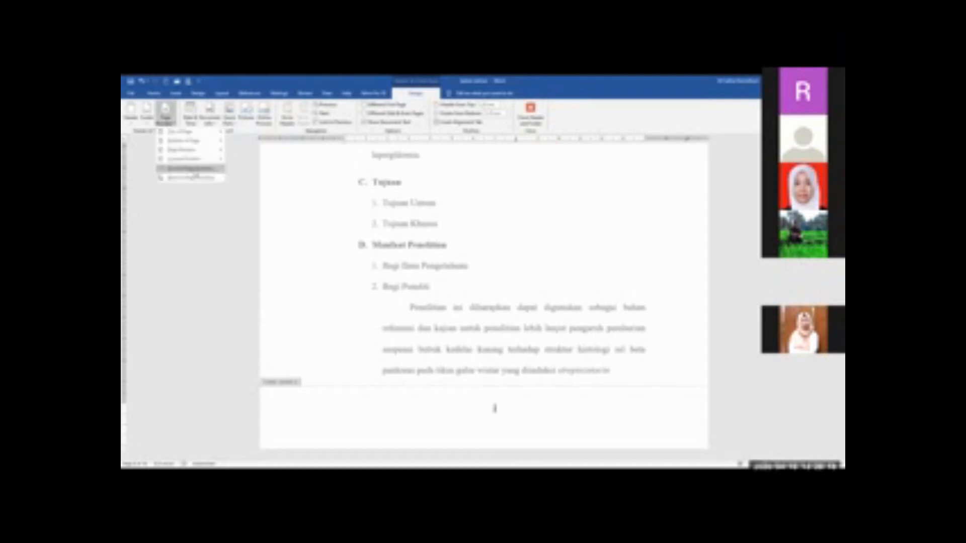
click(195, 176)
click(632, 195)
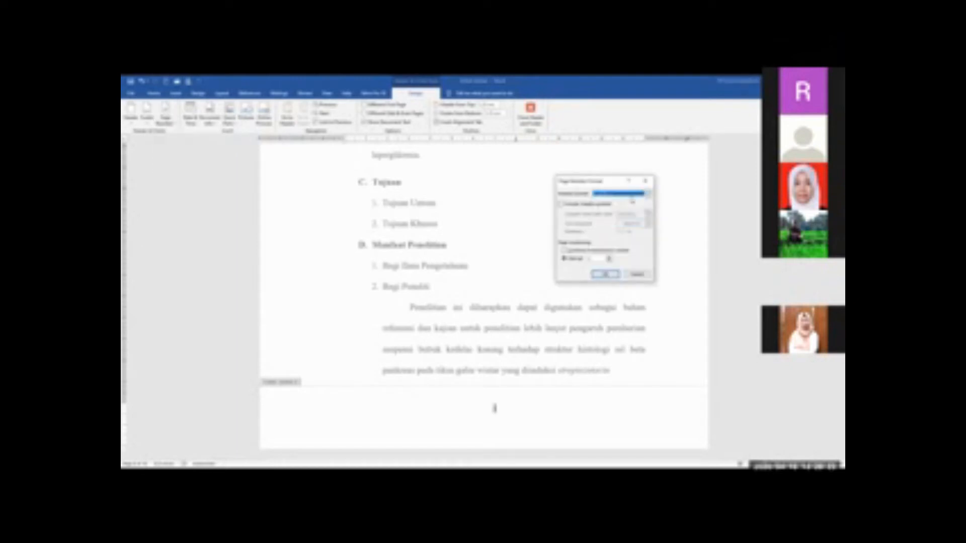
click(631, 201)
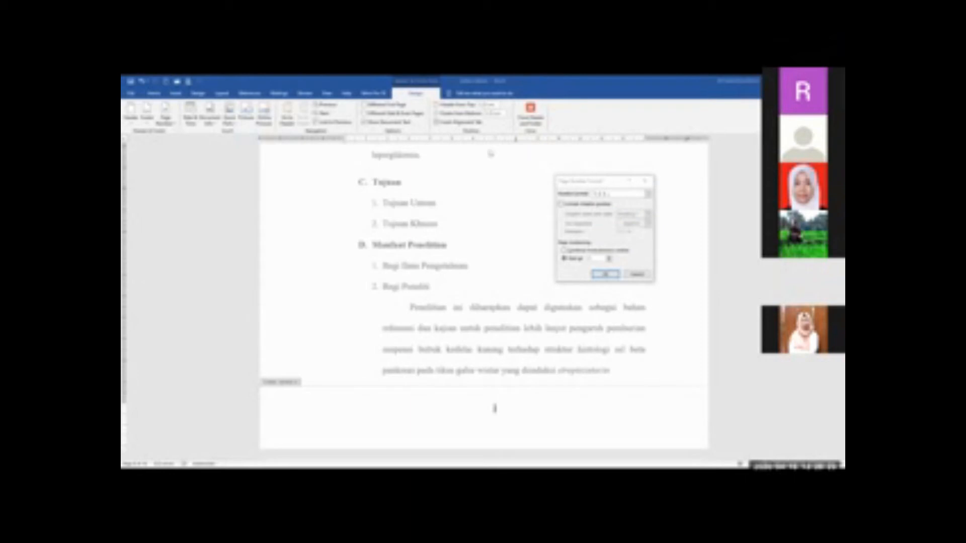
click(609, 257)
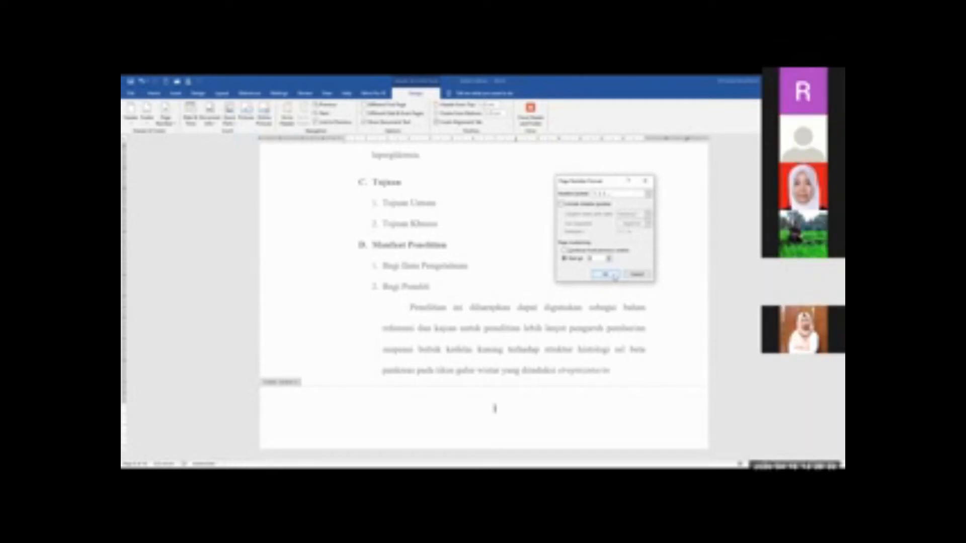
click(606, 275)
Remove the page number from the footer on the first page of BAB I
scroll(566, 285, up, 3)
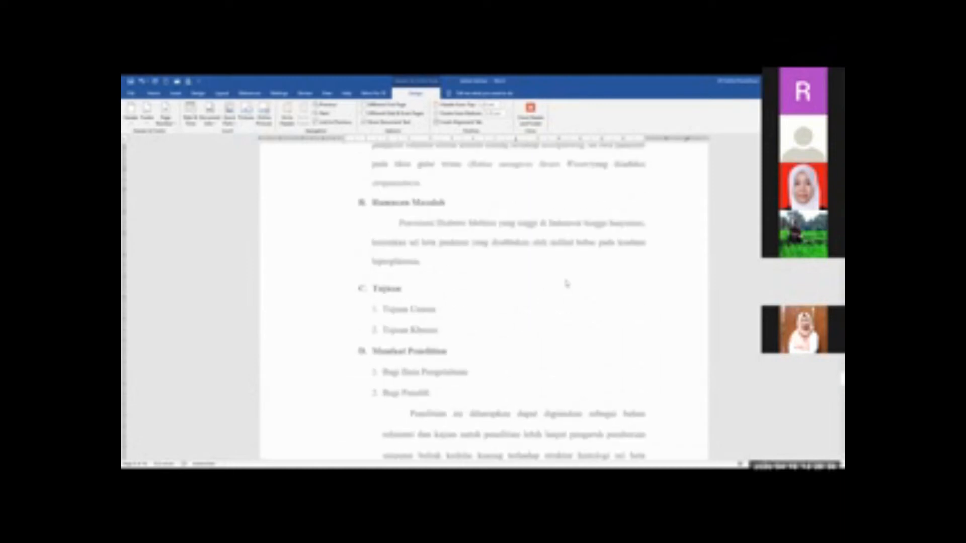
scroll(567, 285, up, 10)
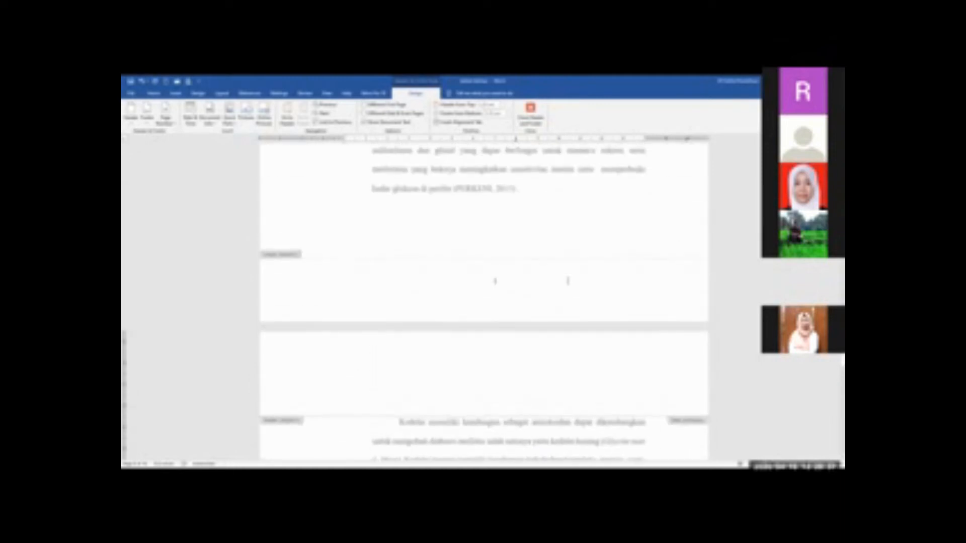
click(506, 286)
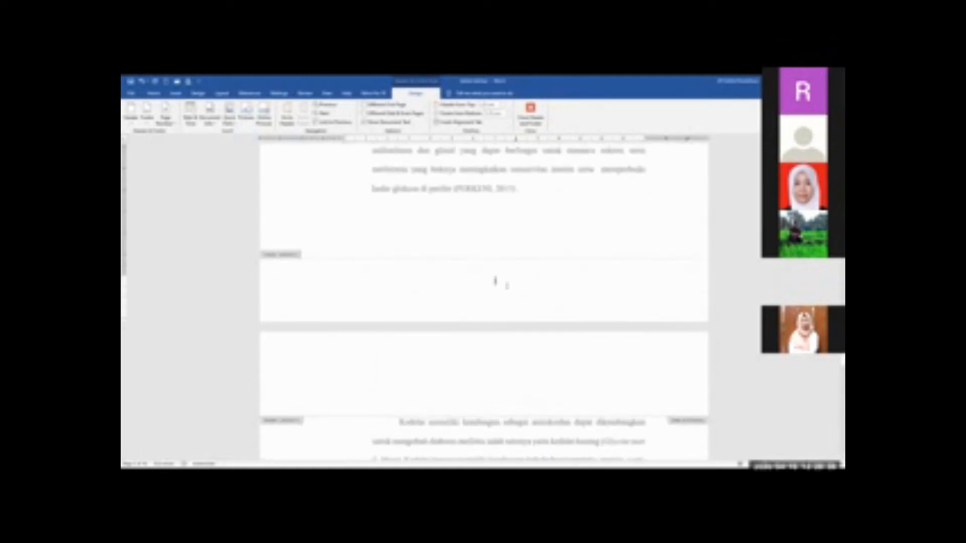
scroll(508, 284, up, 10)
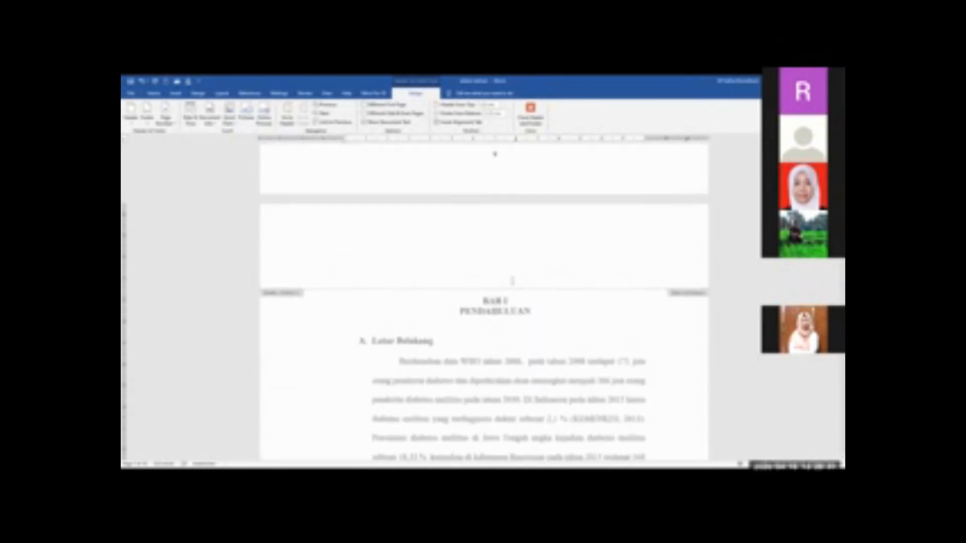
scroll(512, 281, down, 3)
scroll(512, 282, up, 2)
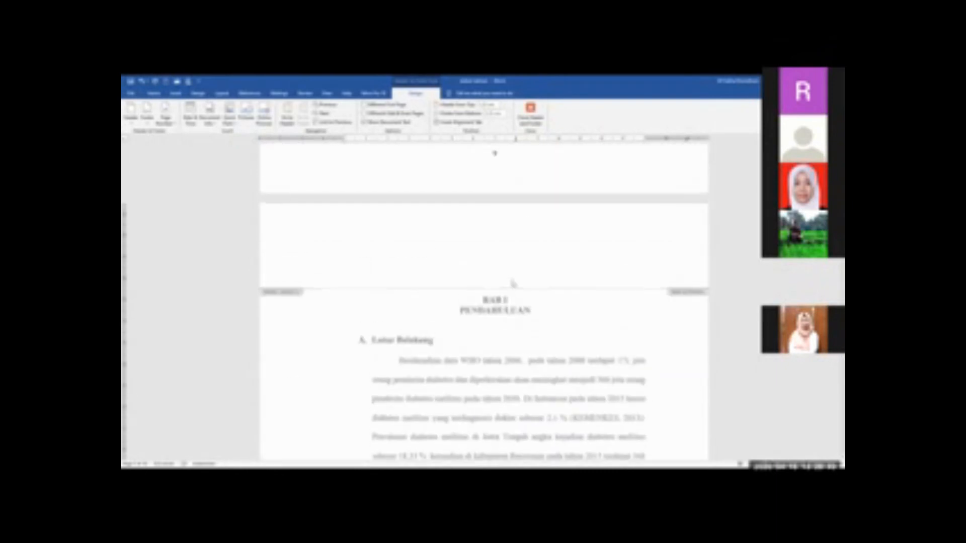
scroll(513, 284, down, 2)
scroll(513, 285, down, 7)
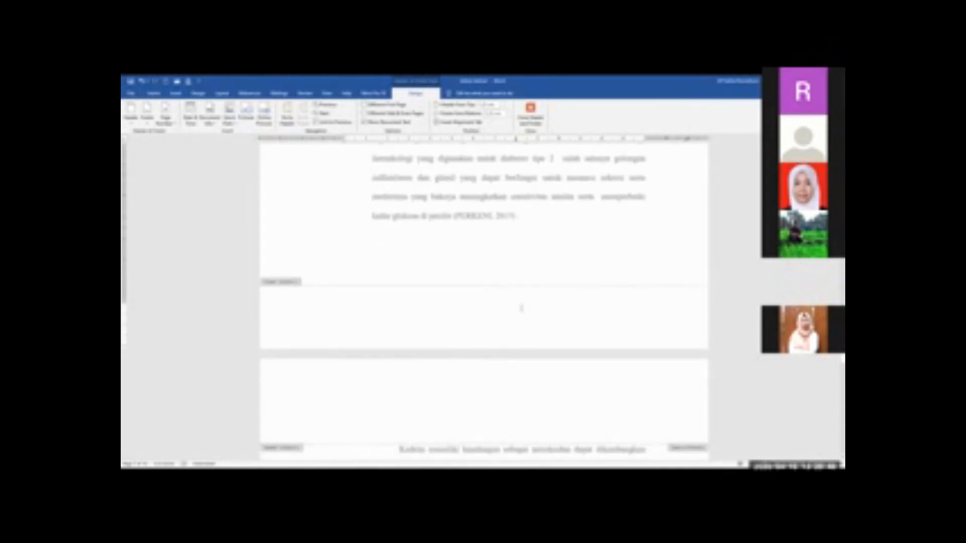
Compare the footers of the last front matter page and the first two pages of BAB I
scroll(521, 308, up, 10)
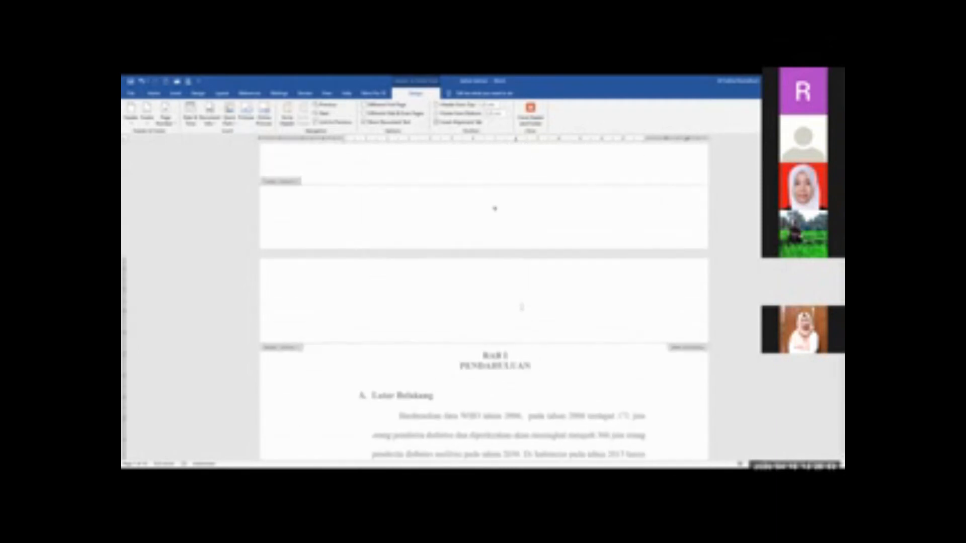
scroll(521, 307, down, 10)
scroll(510, 306, down, 10)
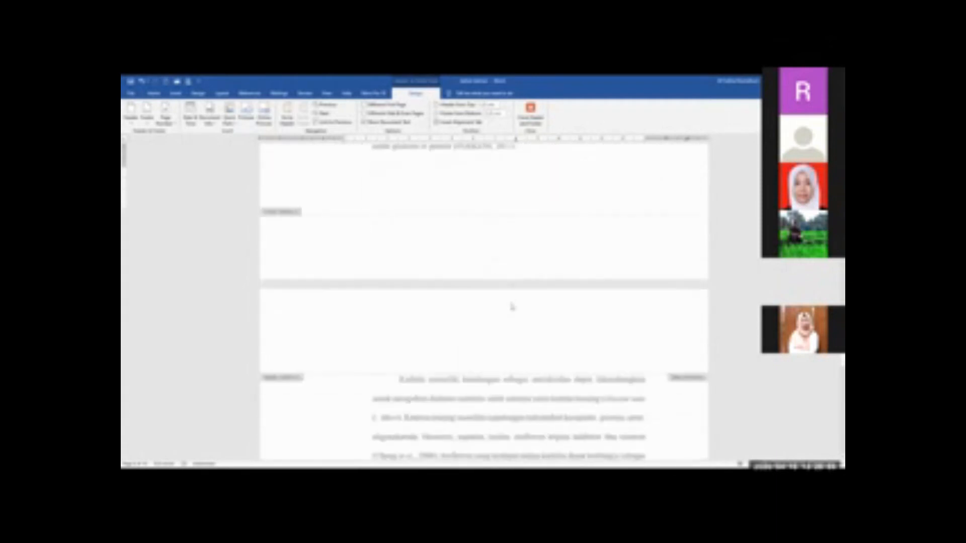
scroll(511, 307, down, 1)
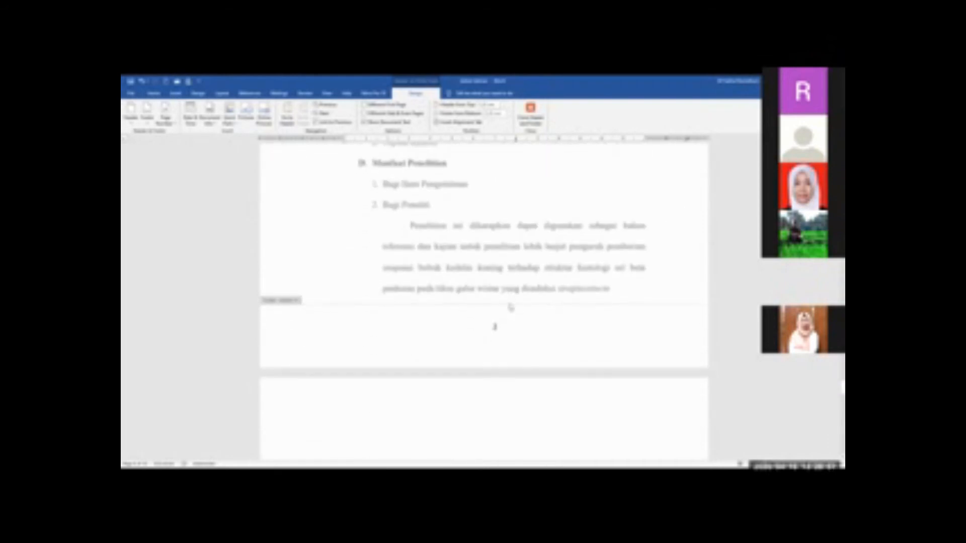
scroll(510, 308, up, 5)
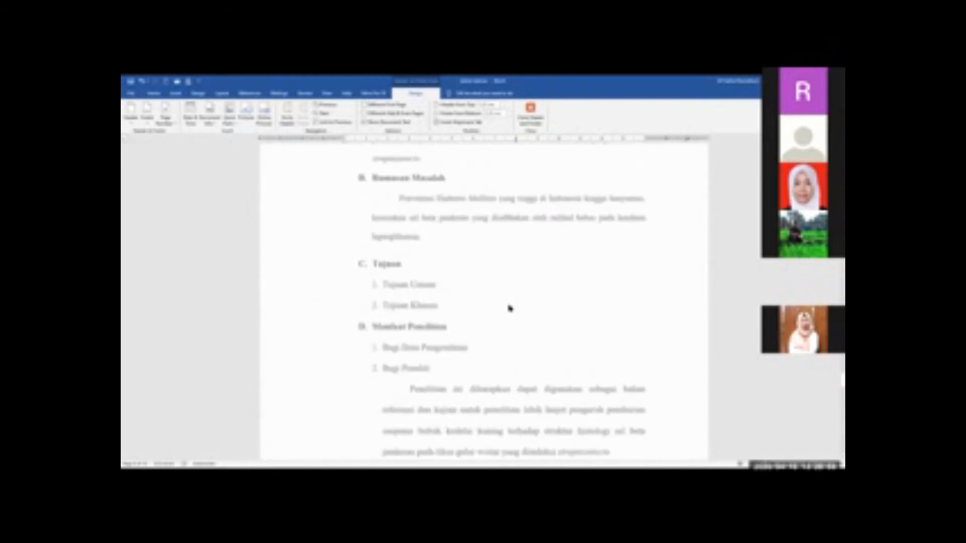
scroll(509, 308, up, 10)
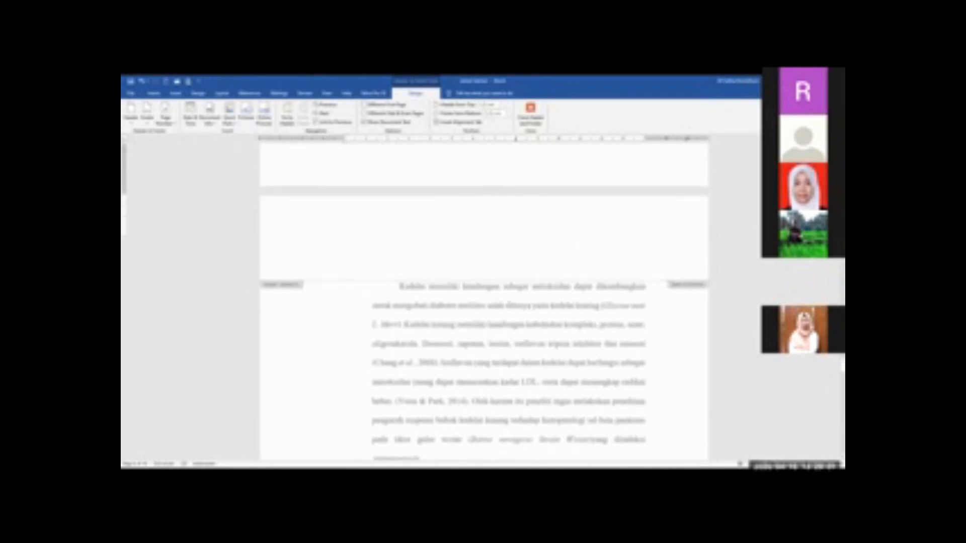
scroll(509, 308, up, 6)
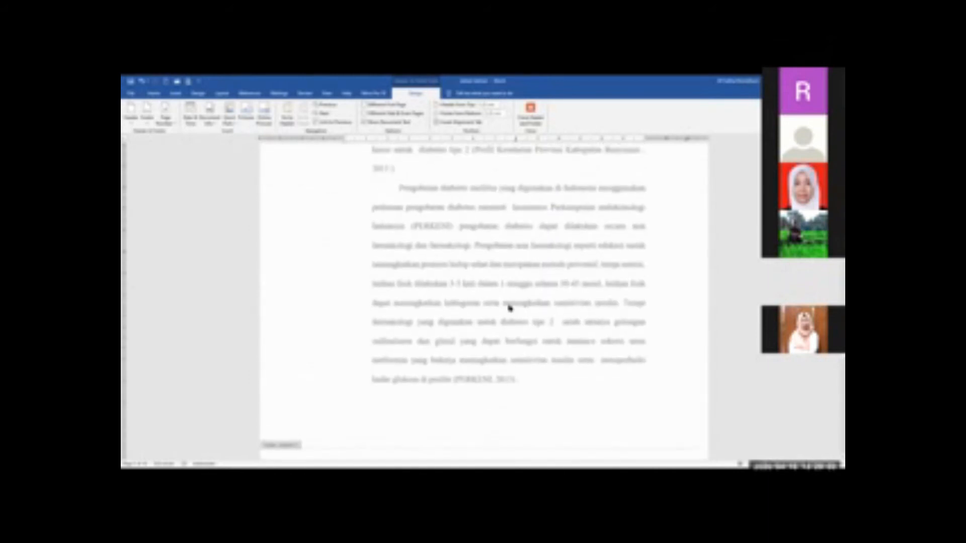
Close the footer editing and return to the first page of BAB I
scroll(503, 290, up, 3)
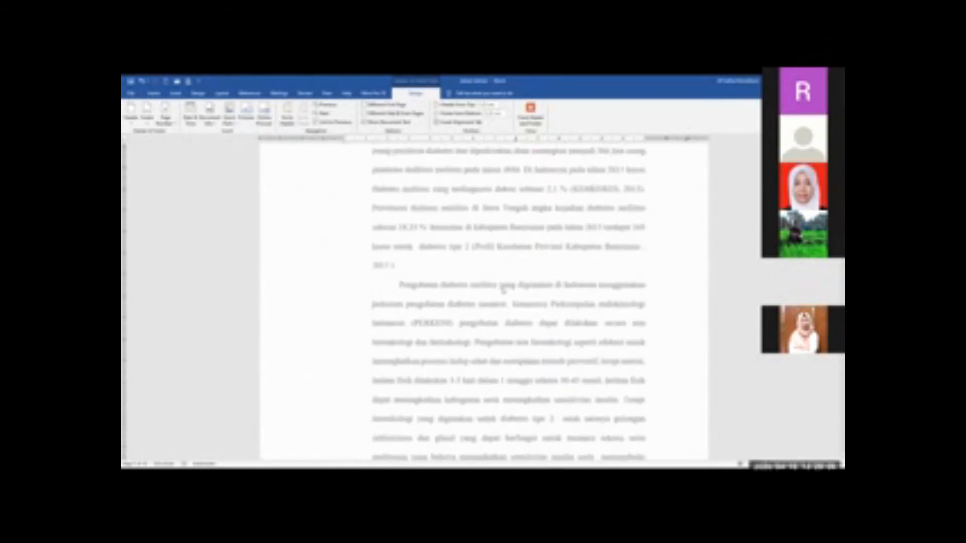
scroll(503, 289, up, 3)
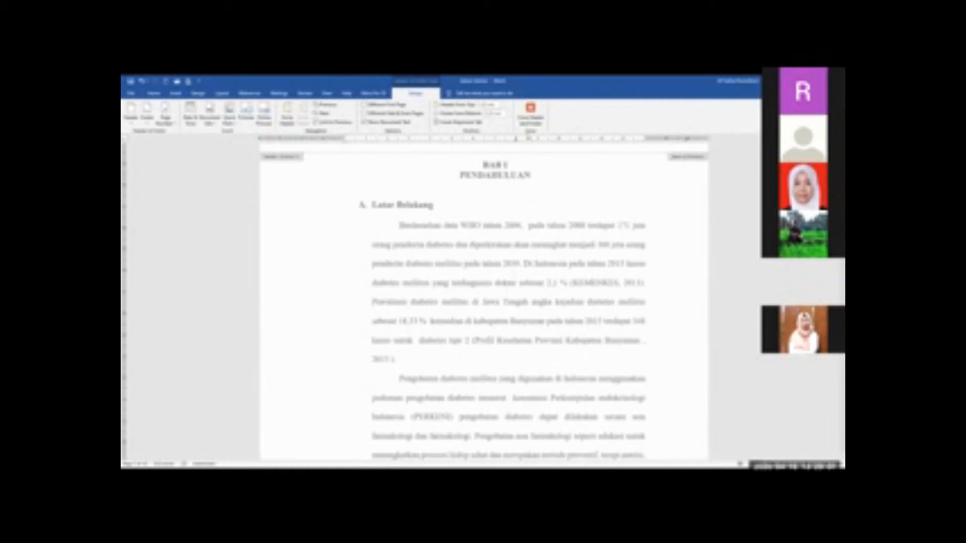
click(530, 114)
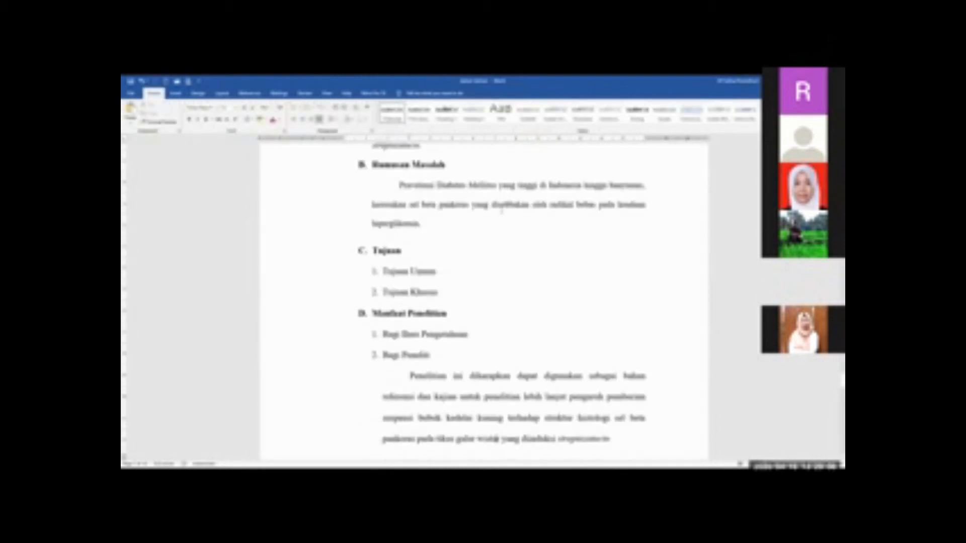
scroll(729, 203, up, 12)
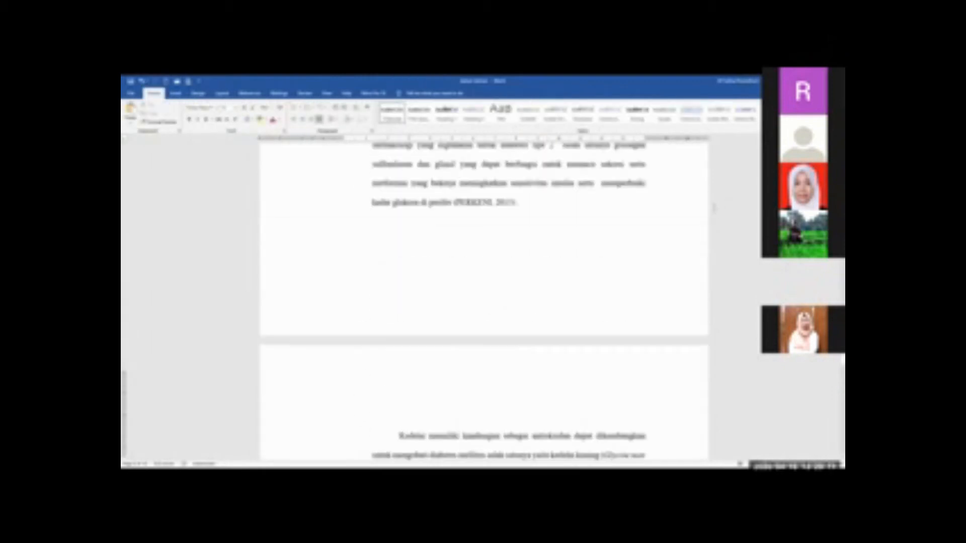
scroll(709, 206, up, 4)
scroll(708, 207, up, 2)
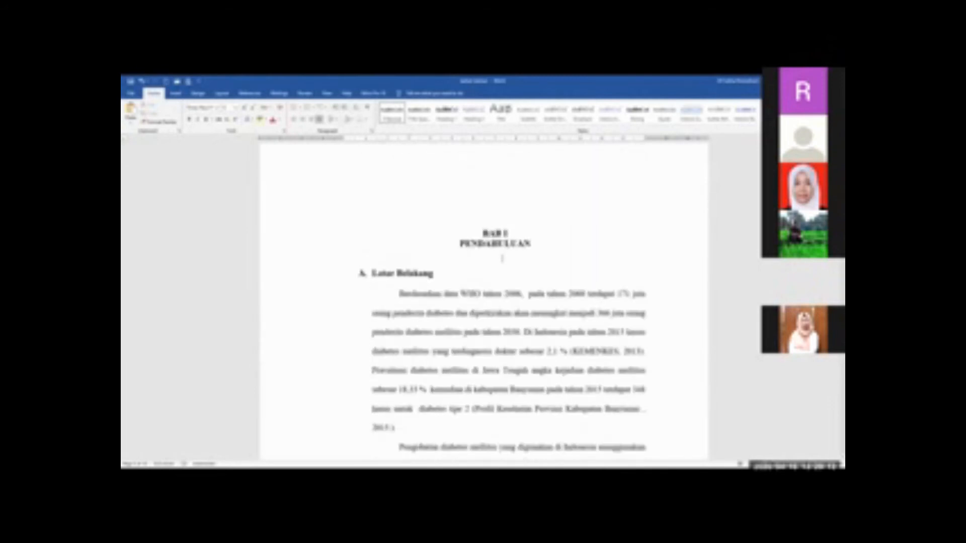
Insert a top-of-page number on the first page of BAB I using the right-aligned Plain Number 3 style
click(505, 256)
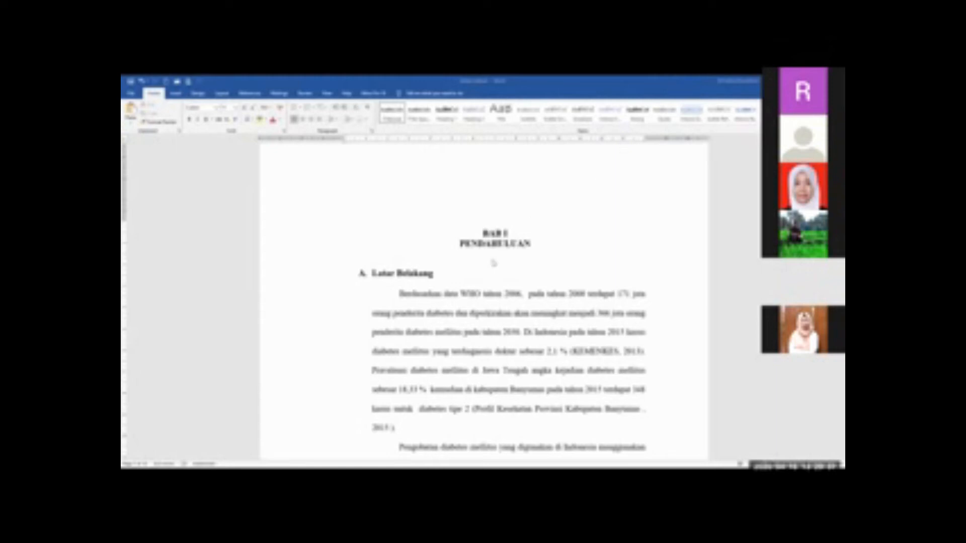
scroll(493, 262, up, 2)
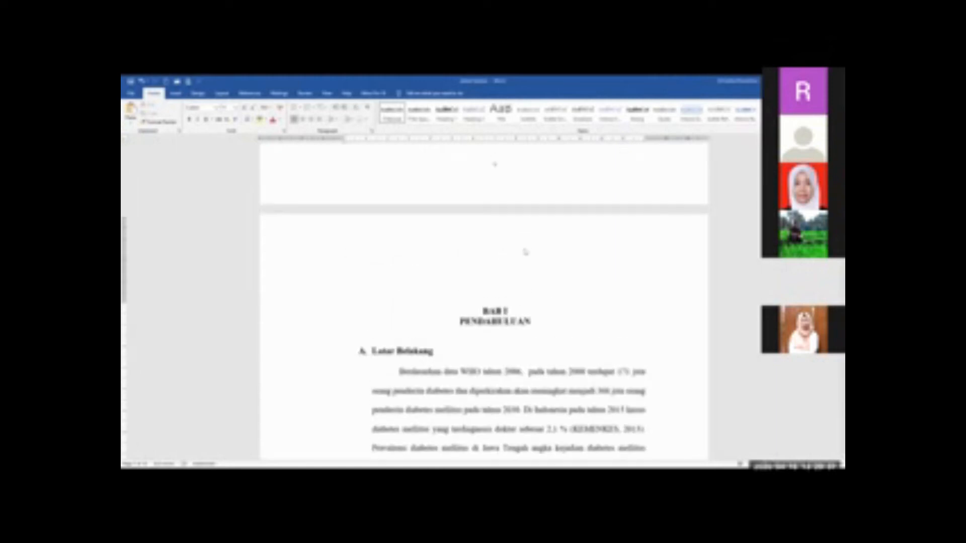
click(181, 95)
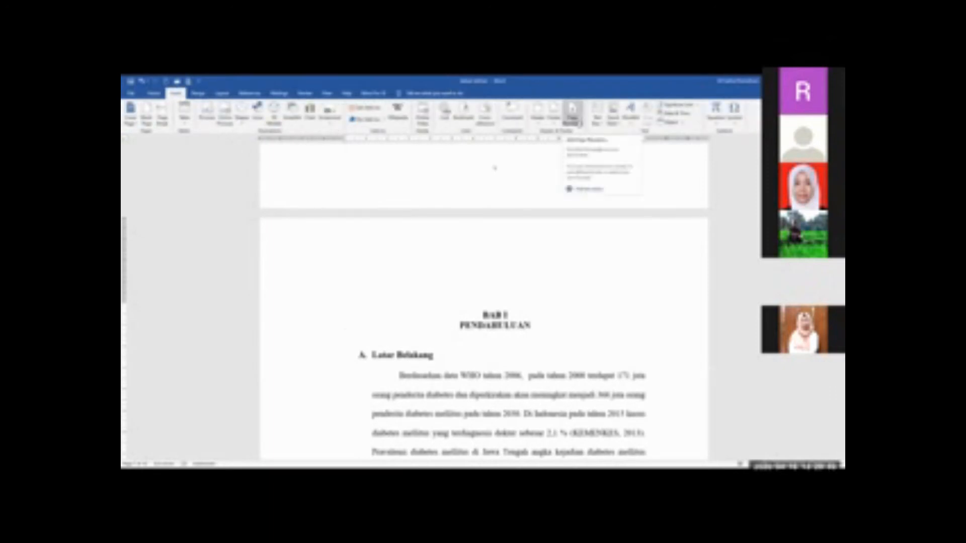
click(580, 124)
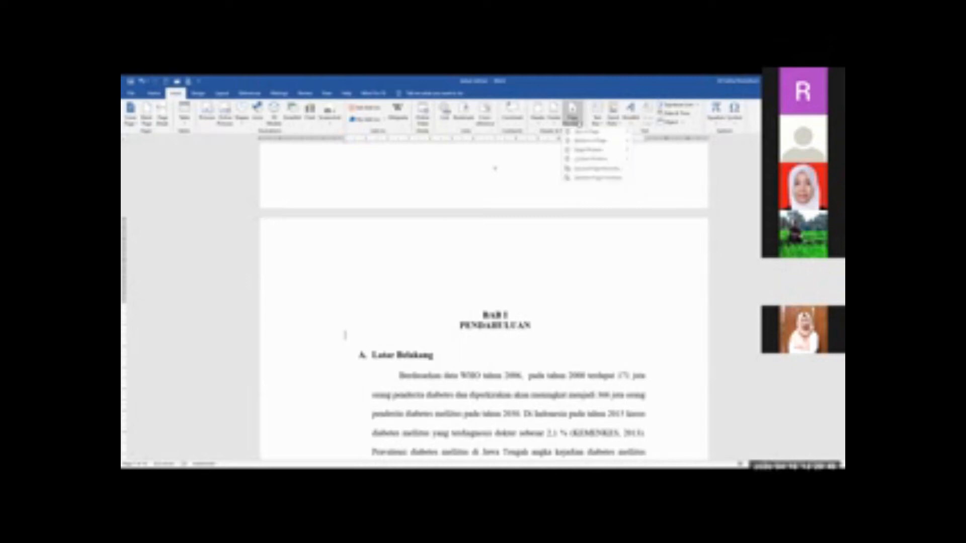
click(180, 98)
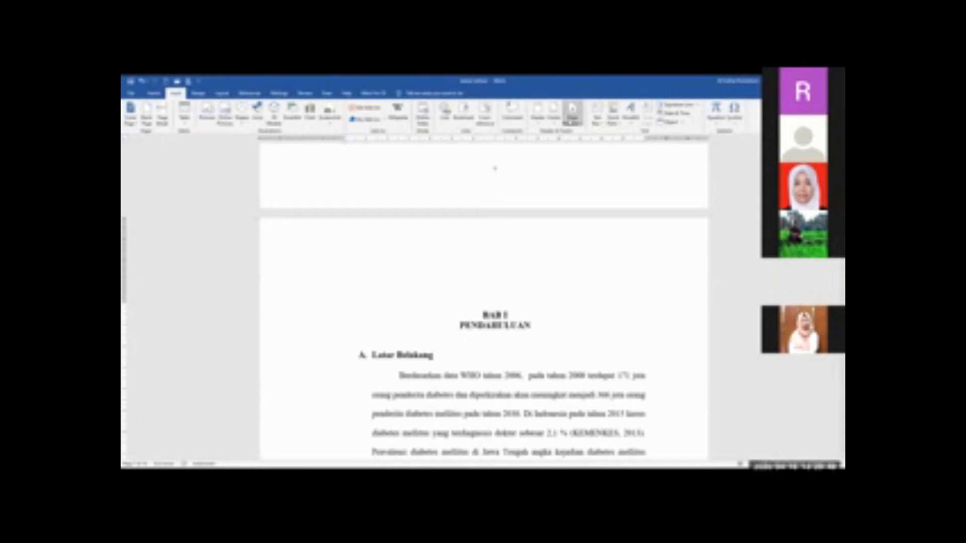
click(572, 121)
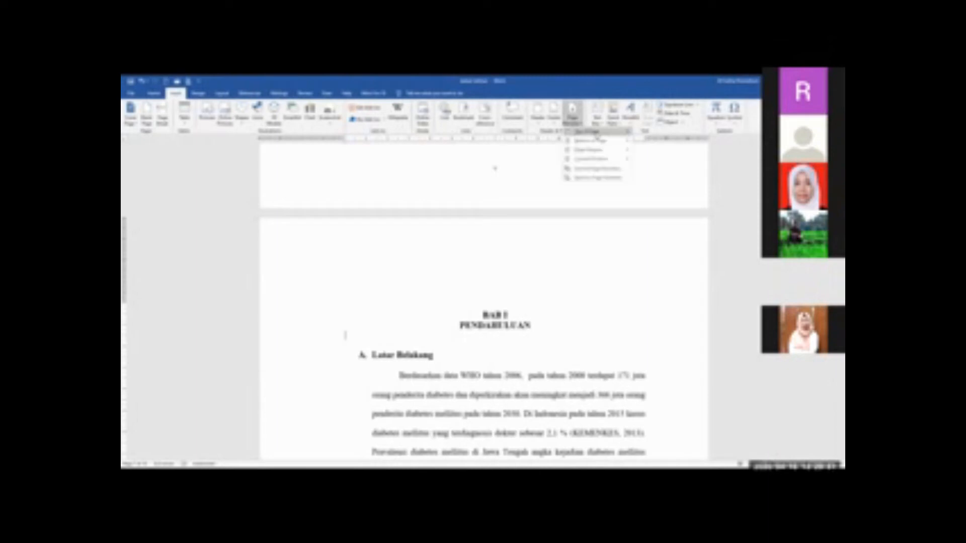
mouse_move(597, 136)
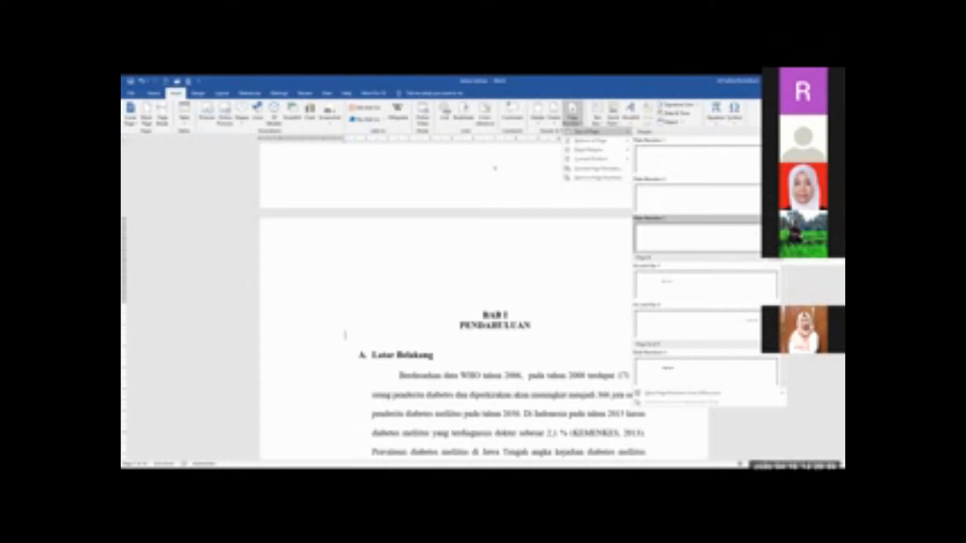
click(726, 236)
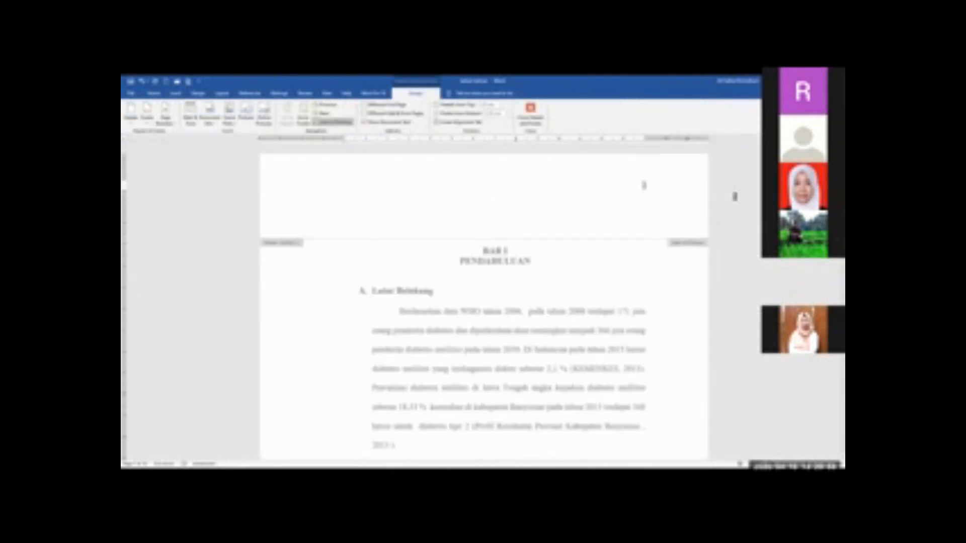
Examine the header and footer page numbers from the cover through the front matter to the last chapter pages
scroll(643, 185, up, 15)
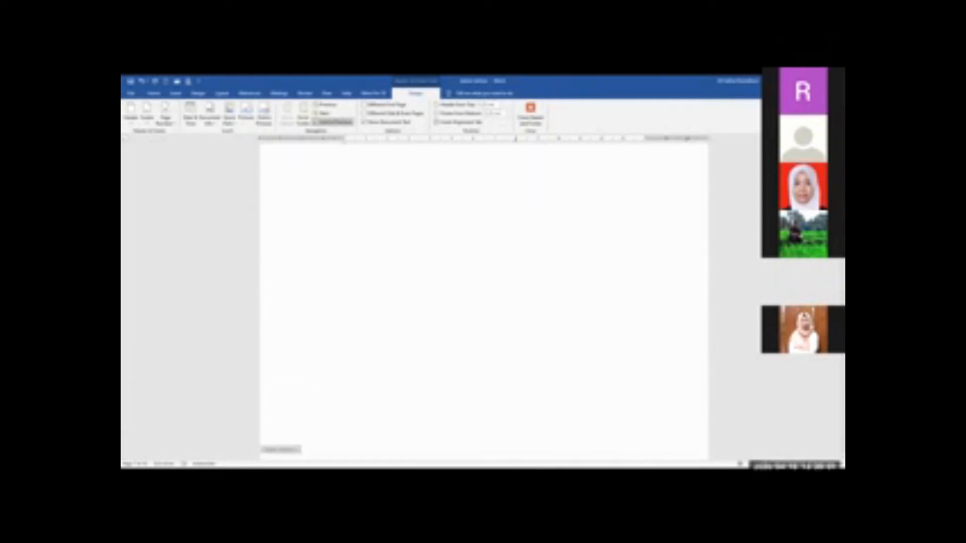
scroll(484, 302, up, 10)
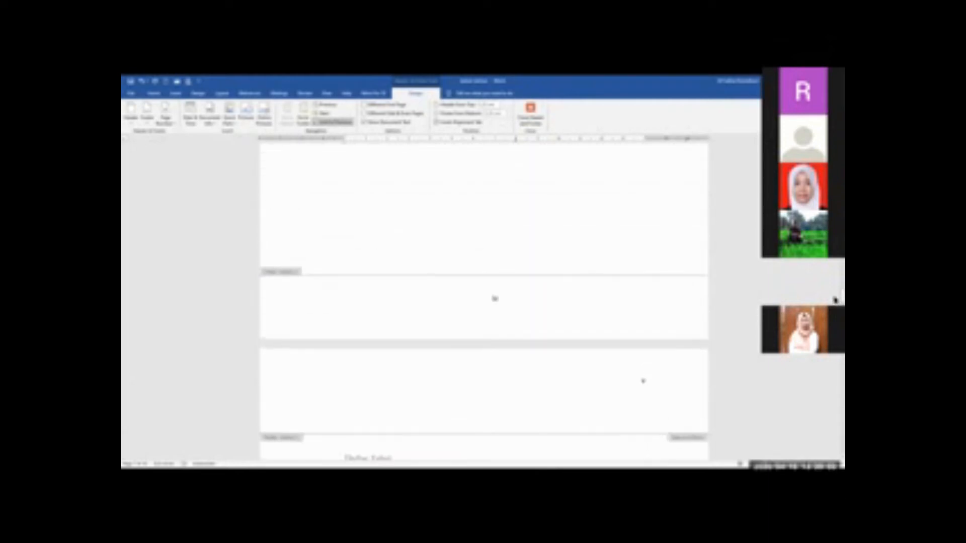
scroll(642, 278, up, 10)
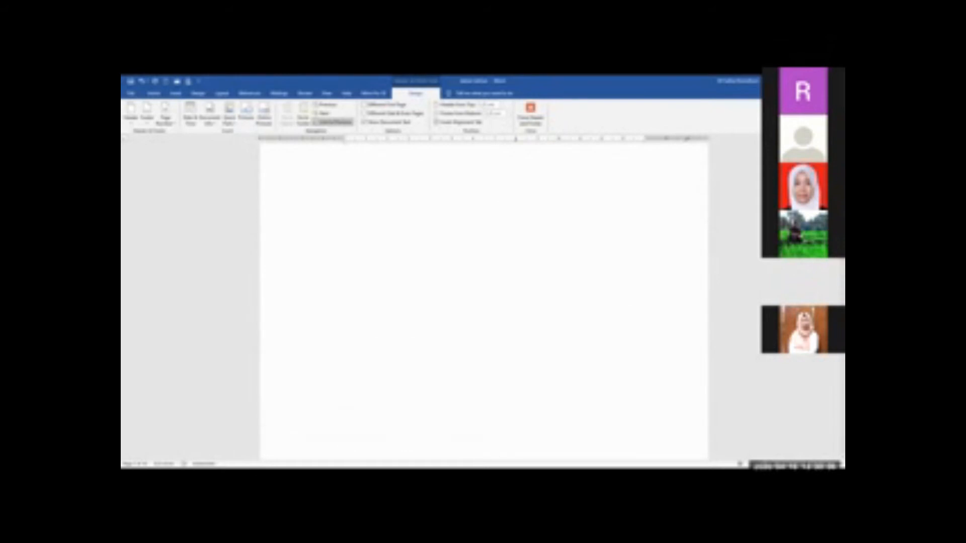
scroll(495, 383, up, 15)
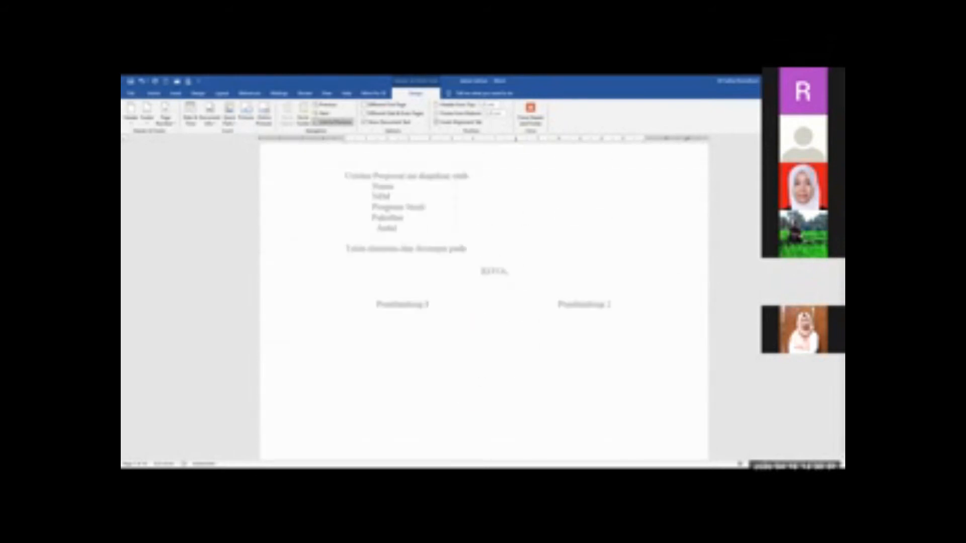
scroll(644, 373, up, 10)
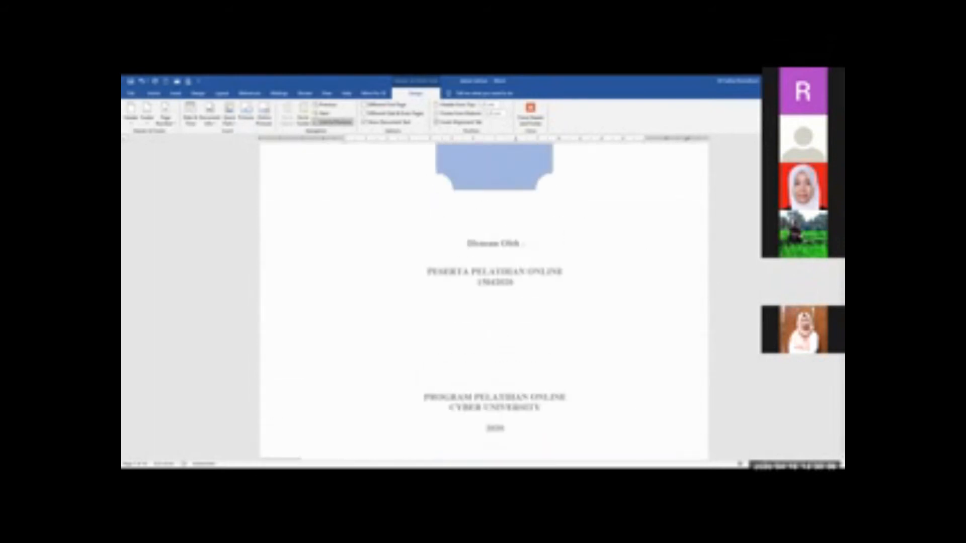
scroll(642, 221, down, 12)
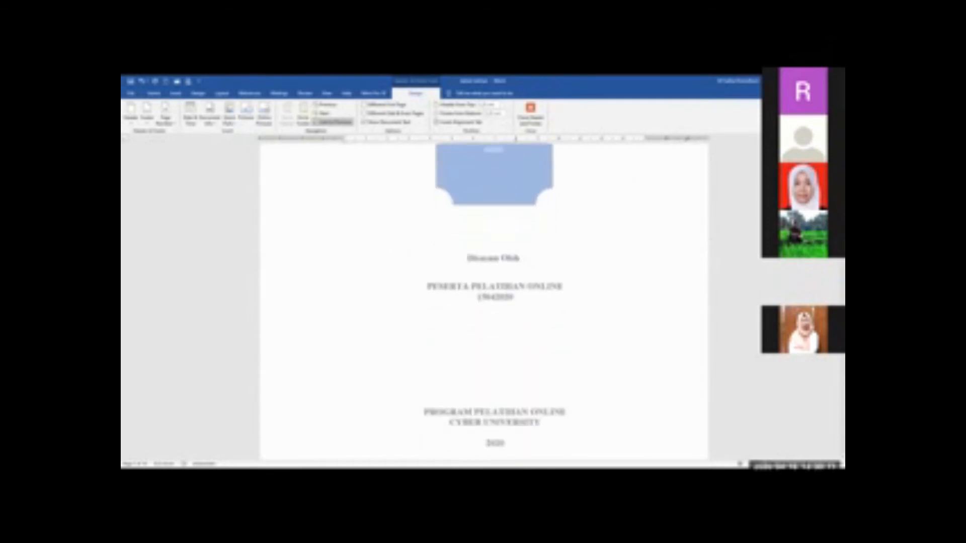
scroll(643, 257, down, 20)
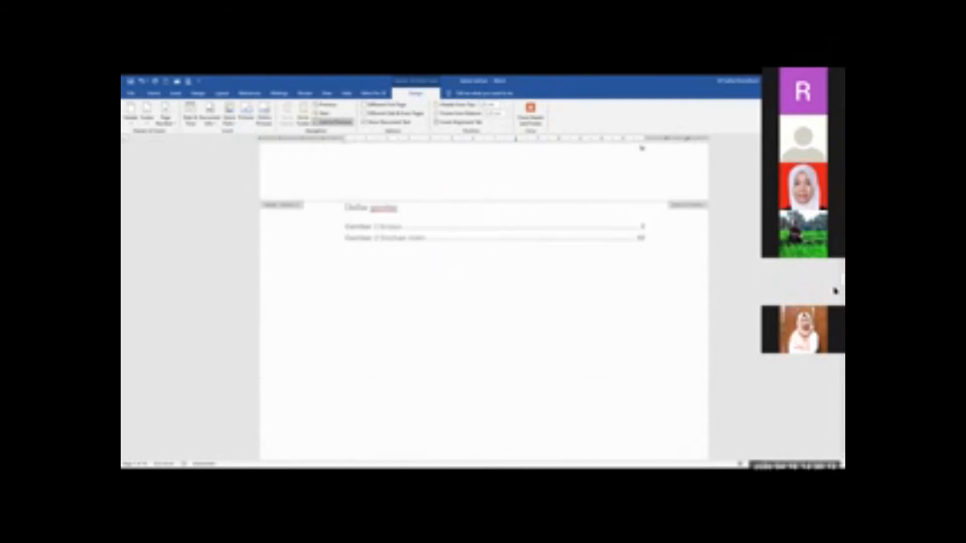
scroll(642, 240, down, 10)
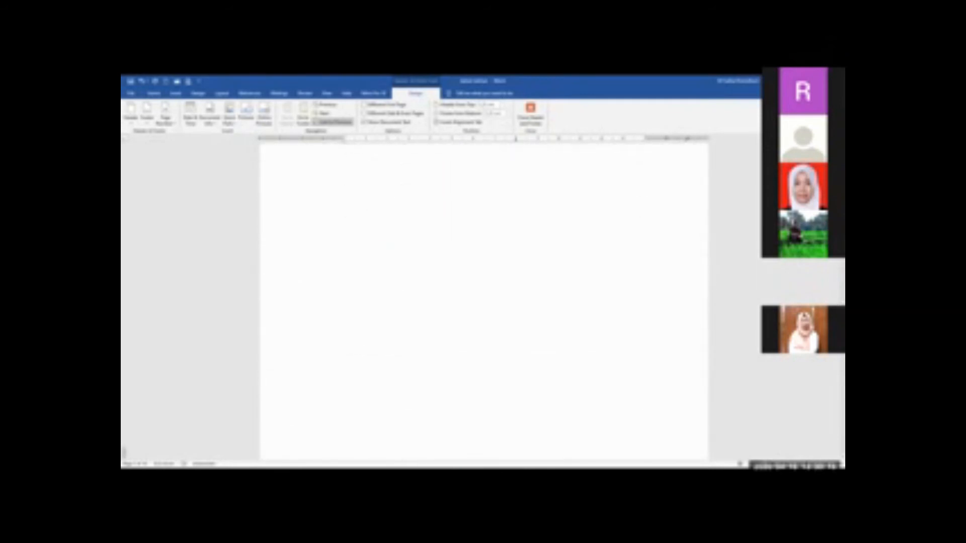
scroll(644, 162, down, 15)
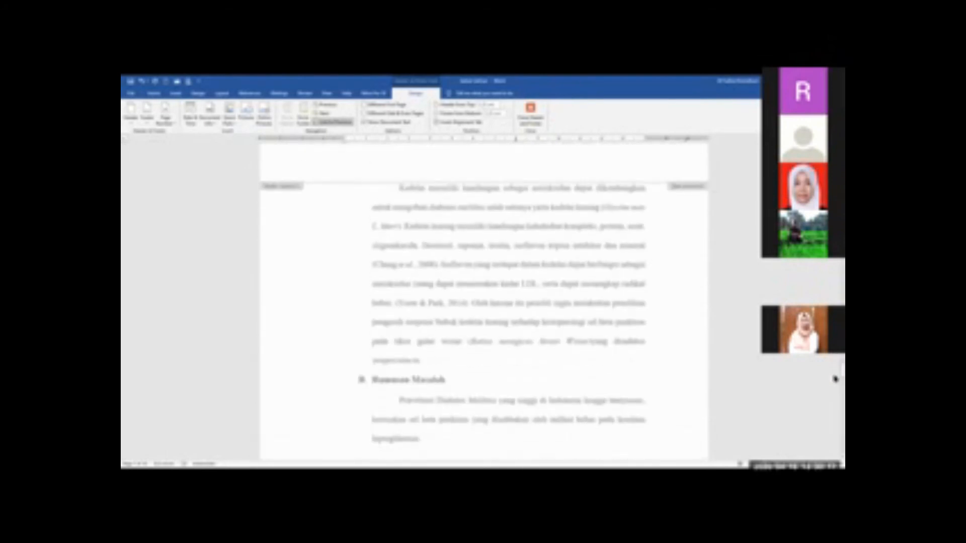
scroll(484, 302, down, 5)
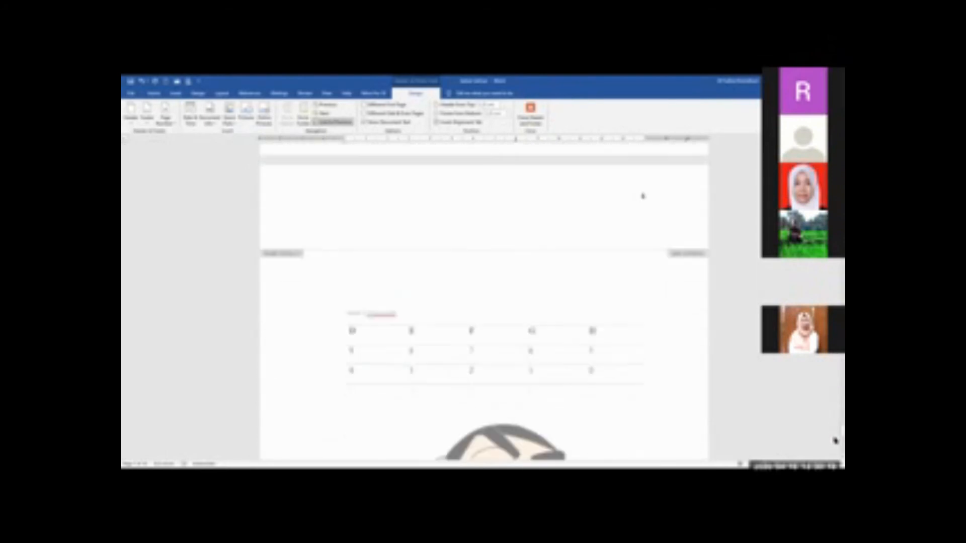
scroll(643, 156, down, 4)
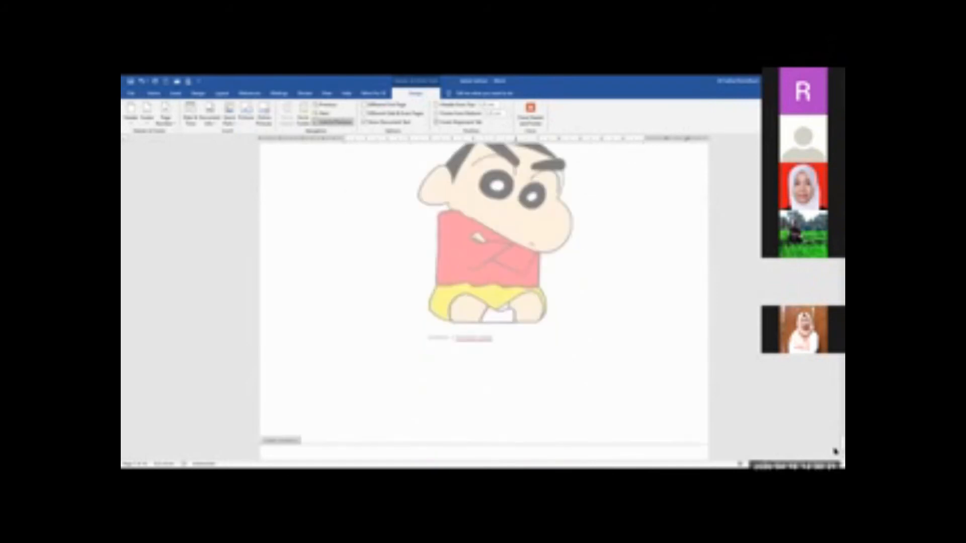
scroll(642, 156, up, 5)
scroll(643, 156, up, 10)
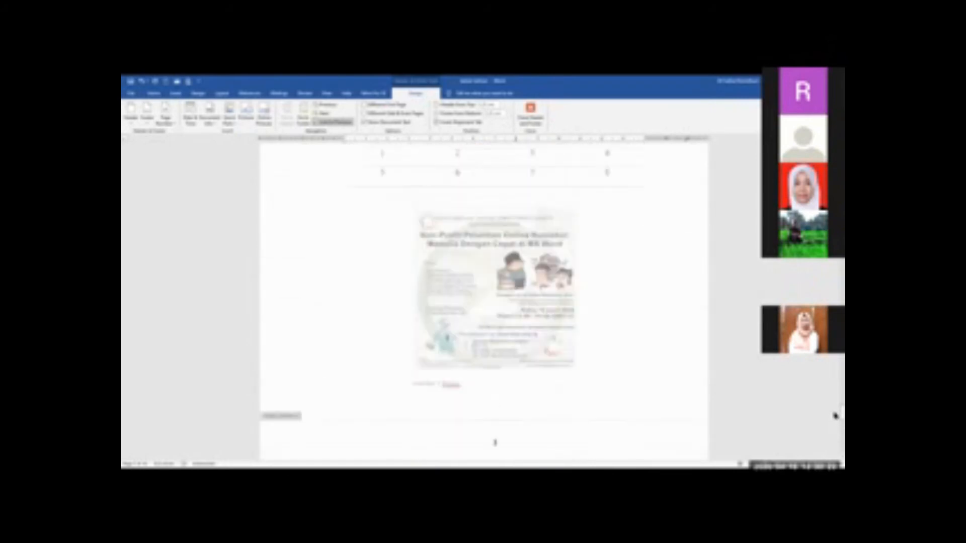
Unlink the header on the first page of BAB I from the previous section's header
scroll(643, 302, up, 10)
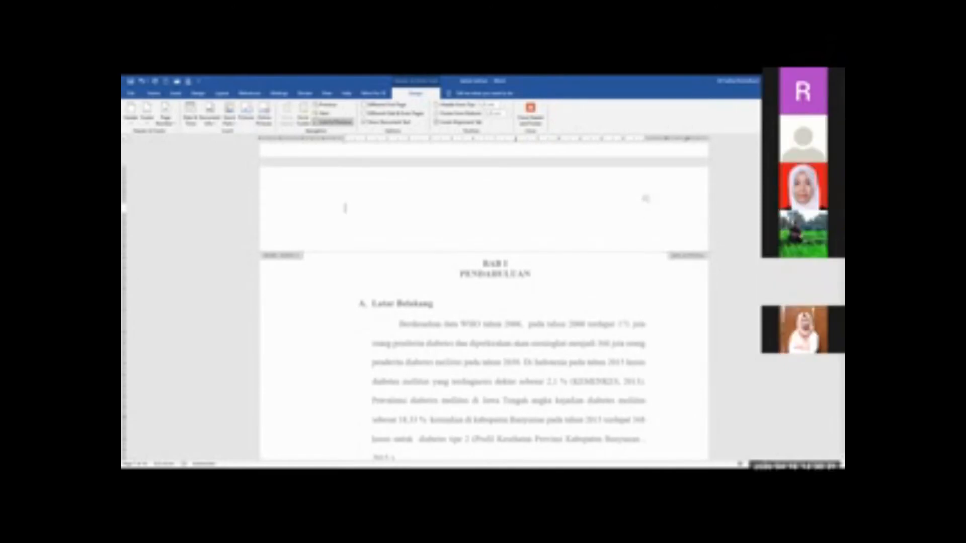
click(644, 198)
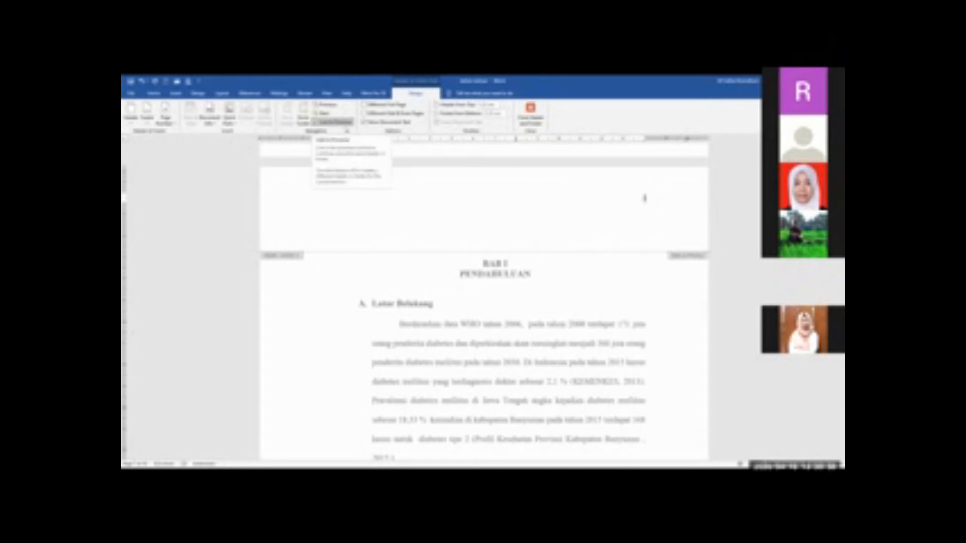
click(345, 125)
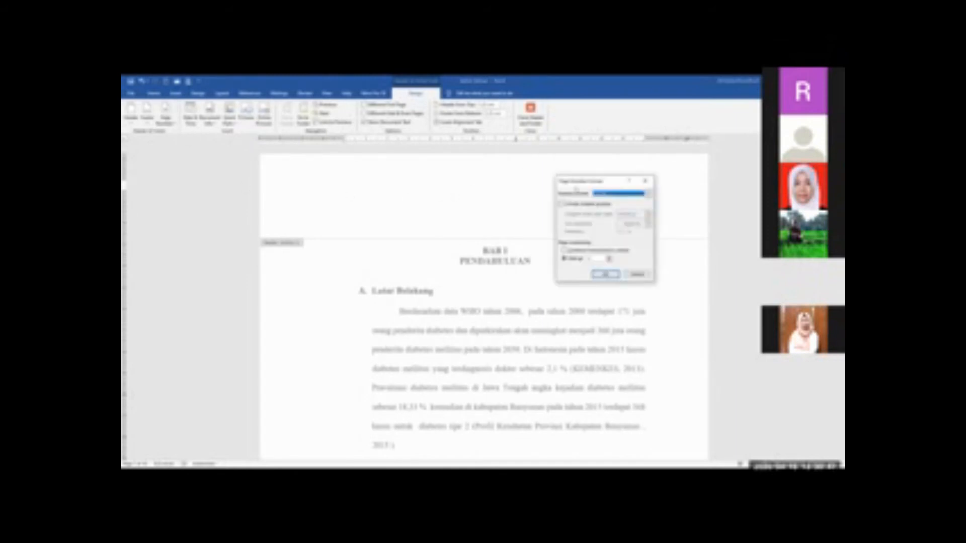
Set the page number format of BAB I's first-page section to 1, 2, 3 and confirm the numbering settings
click(622, 195)
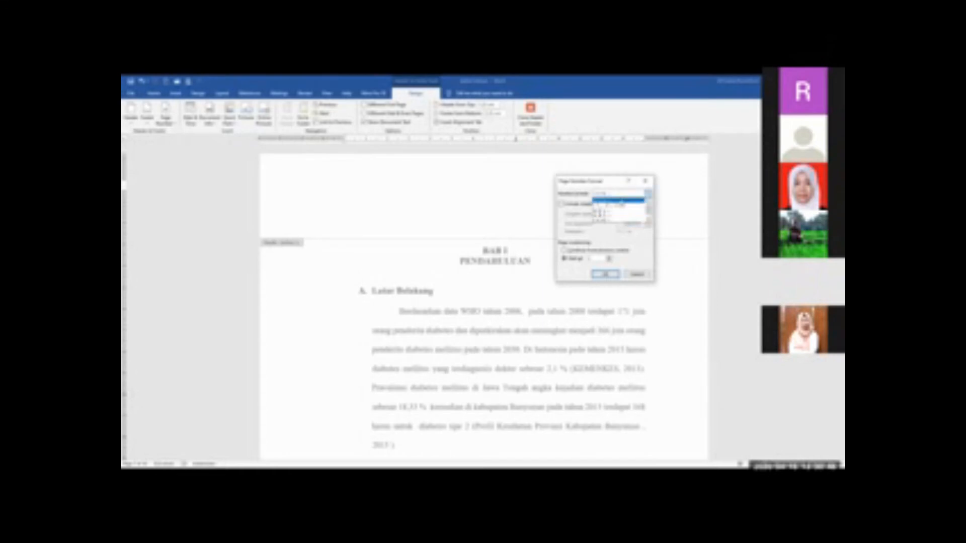
click(621, 201)
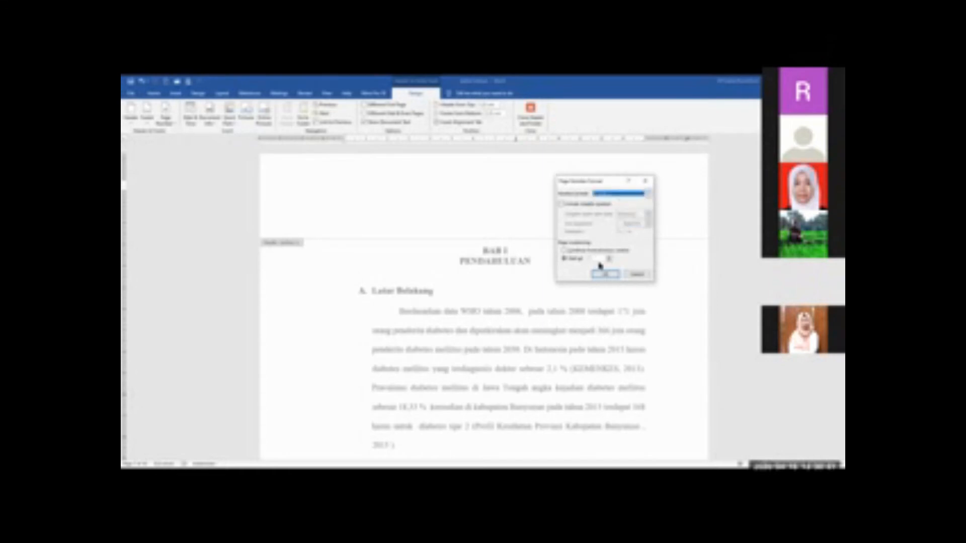
click(607, 275)
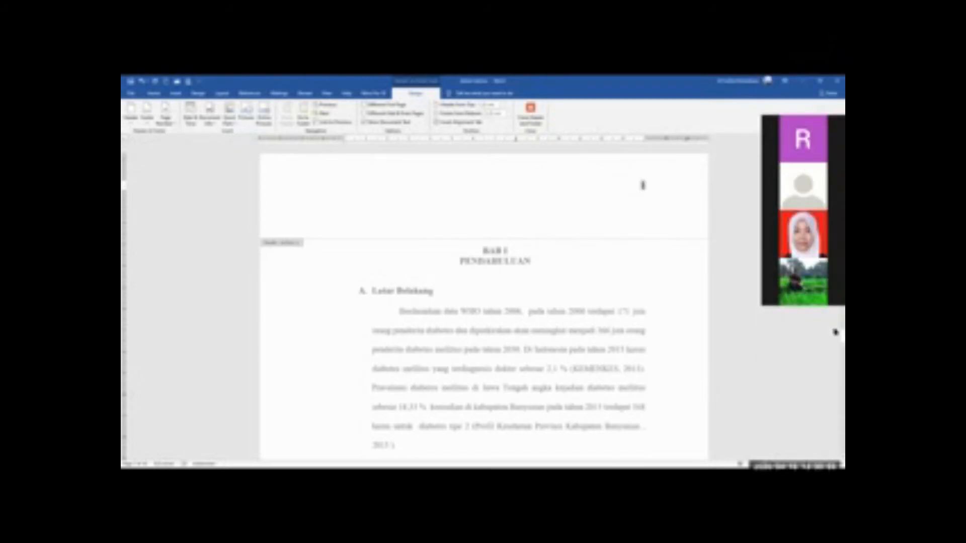
Remove the page number from the front matter header on the Daftar Tabel page
drag(836, 337, 836, 300)
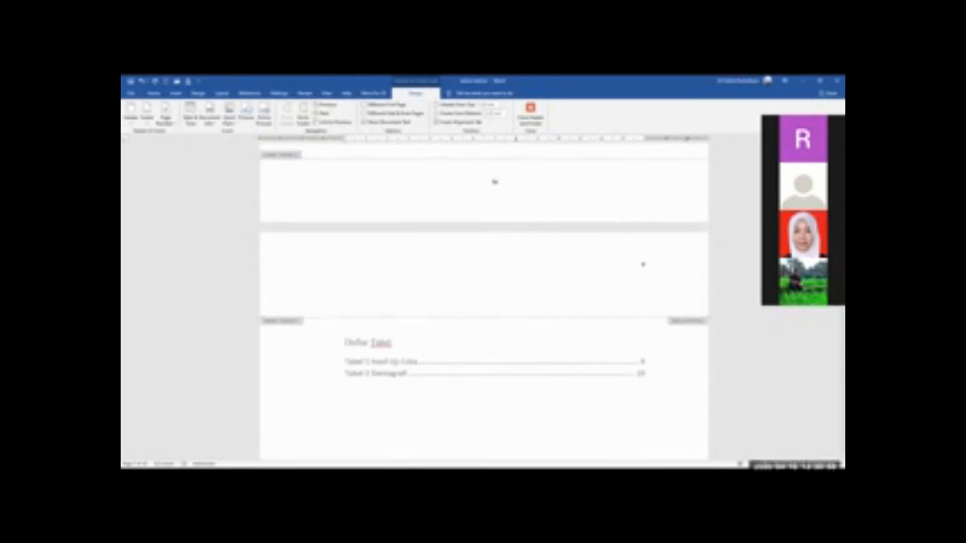
click(647, 266)
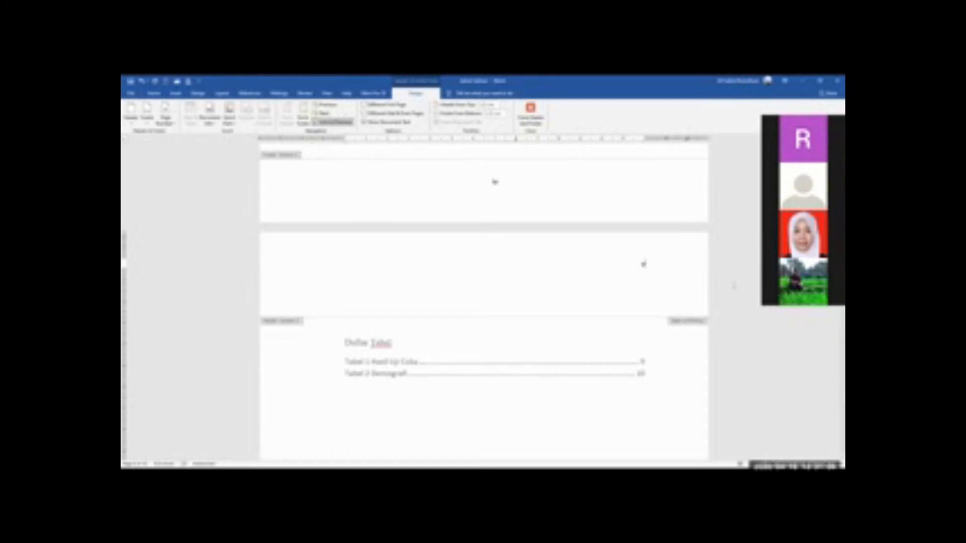
click(642, 263)
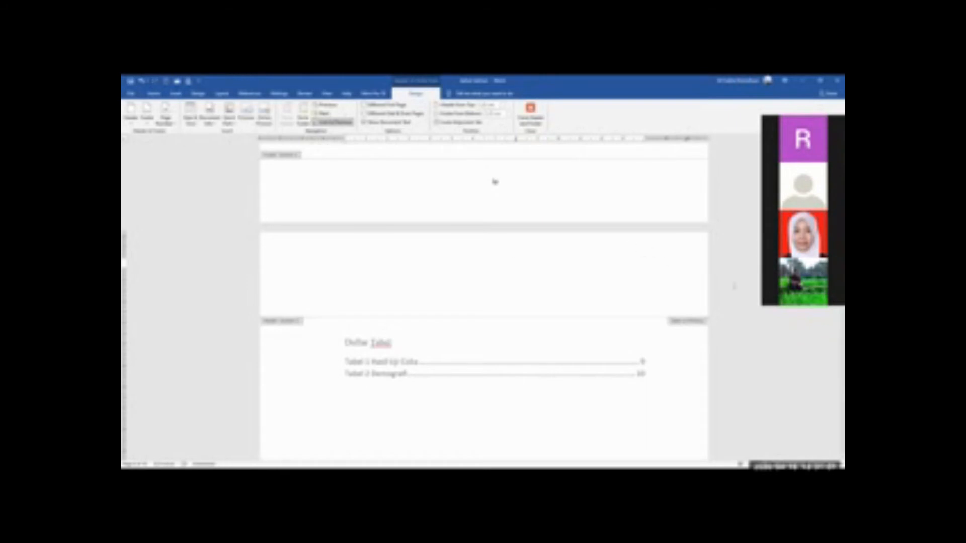
scroll(494, 181, down, 5)
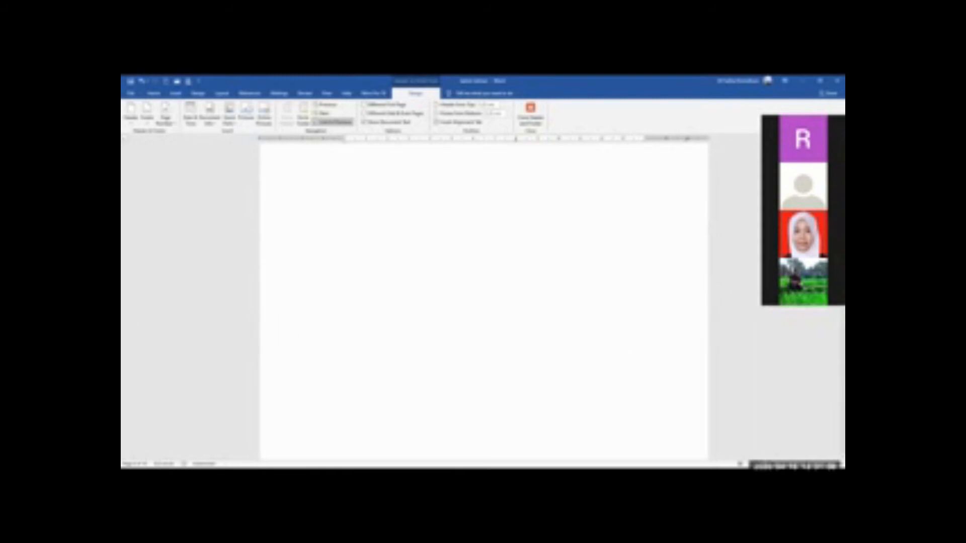
Examine the header and footer page numbers from the cover through the Halaman Pengesahan and front matter to BAB I
scroll(484, 302, up, 20)
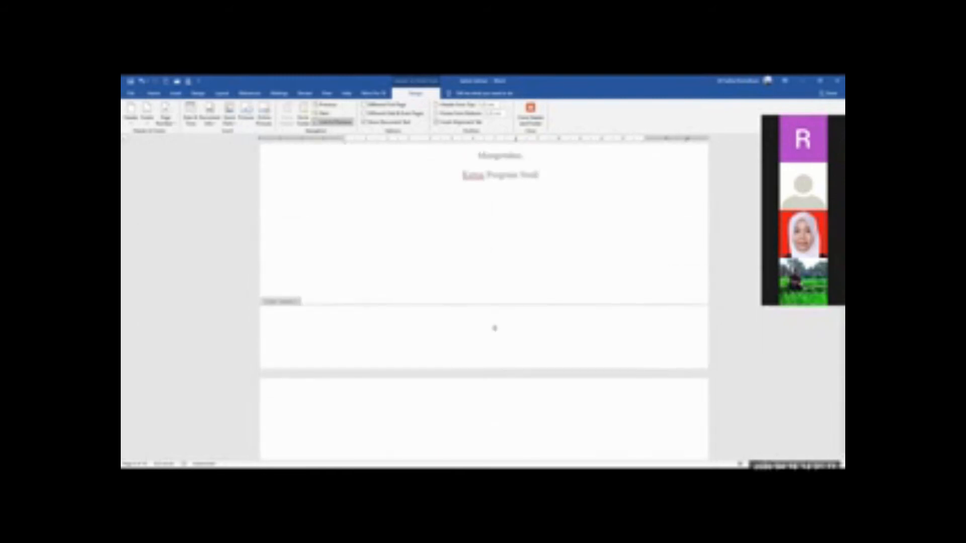
scroll(484, 302, up, 5)
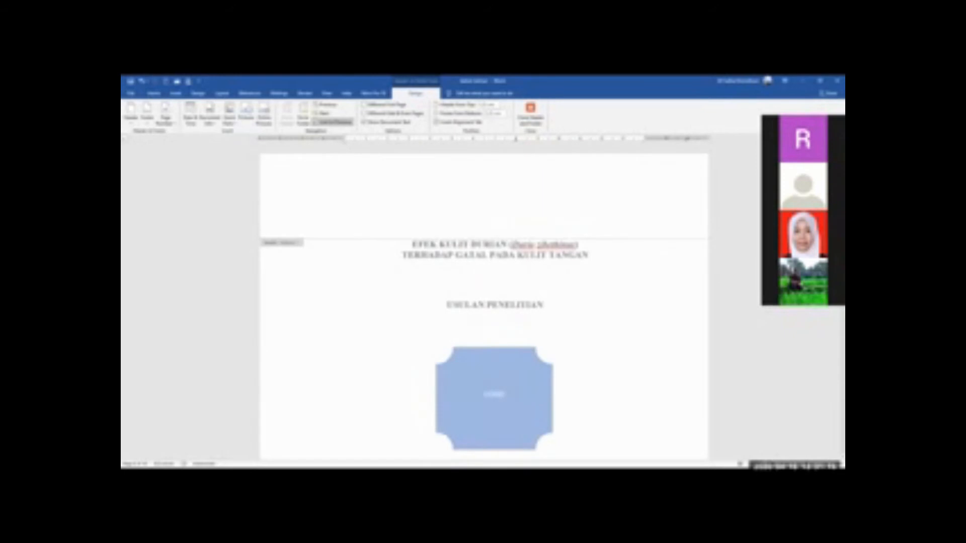
scroll(484, 302, down, 12)
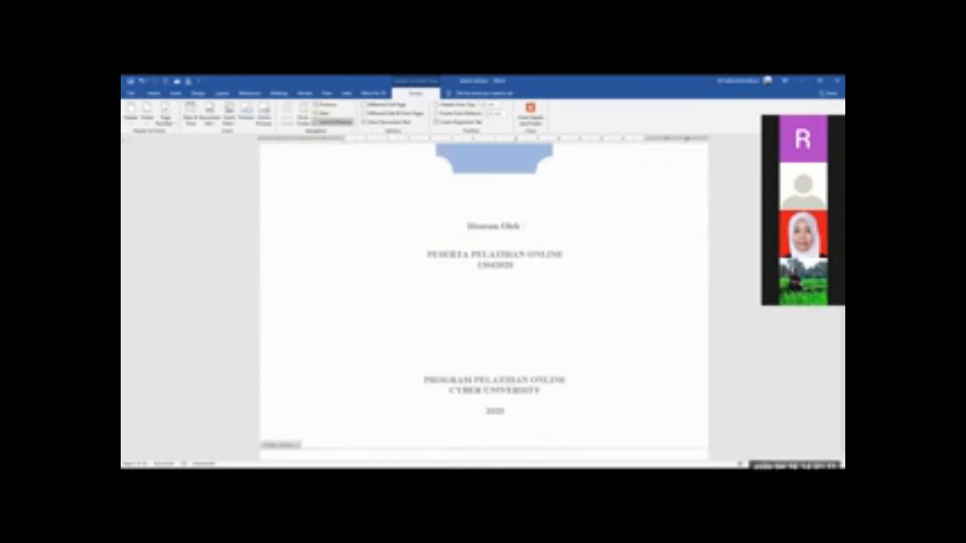
scroll(484, 302, down, 6)
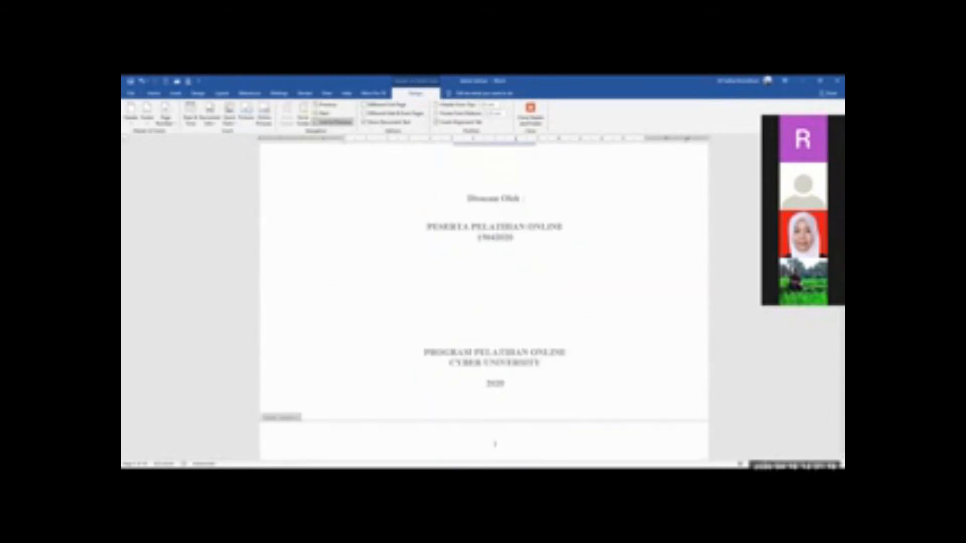
scroll(483, 301, up, 5)
scroll(484, 302, down, 8)
scroll(484, 301, down, 12)
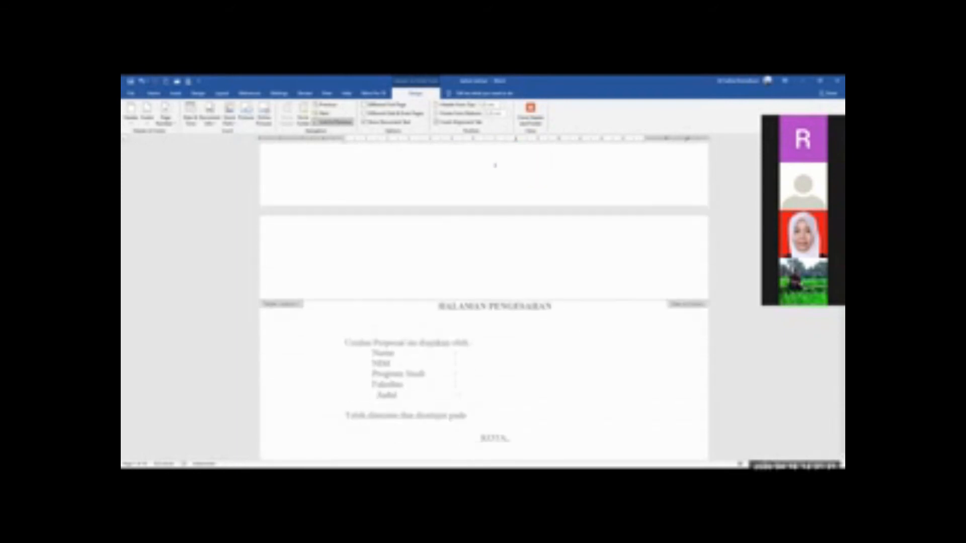
scroll(494, 304, down, 12)
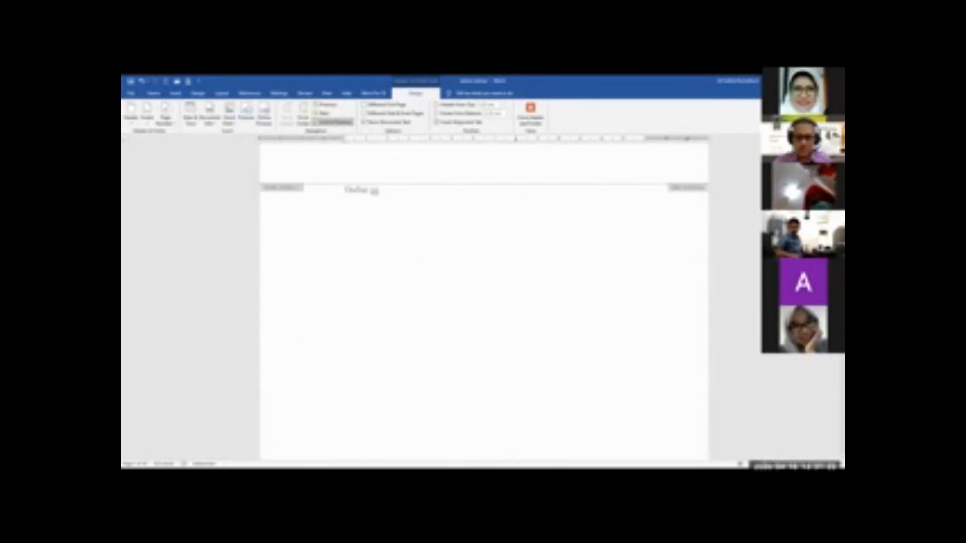
scroll(643, 360, down, 12)
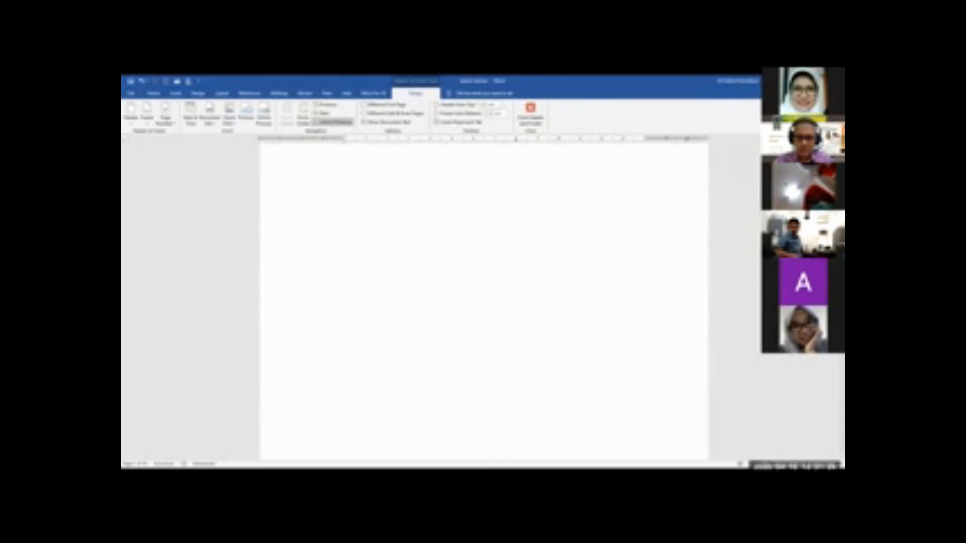
scroll(643, 347, down, 12)
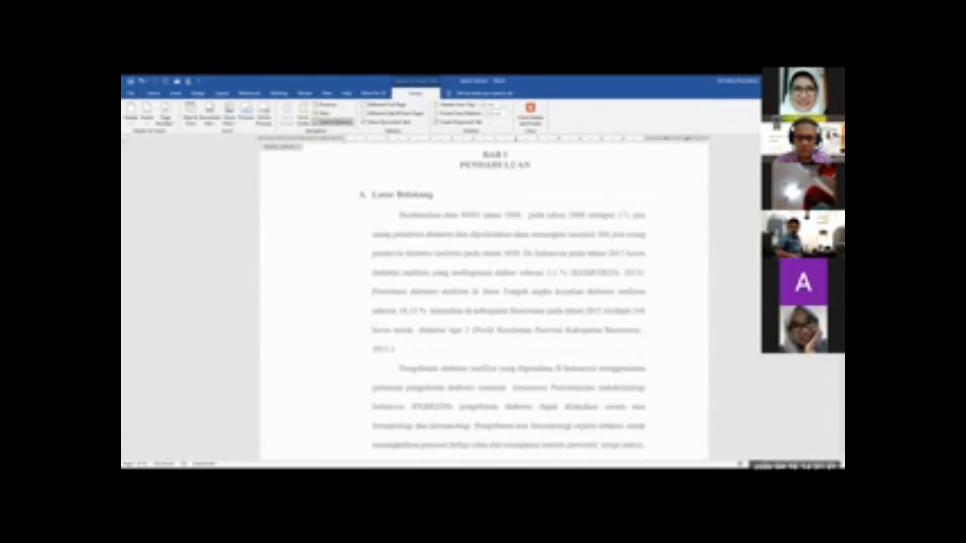
scroll(642, 211, down, 6)
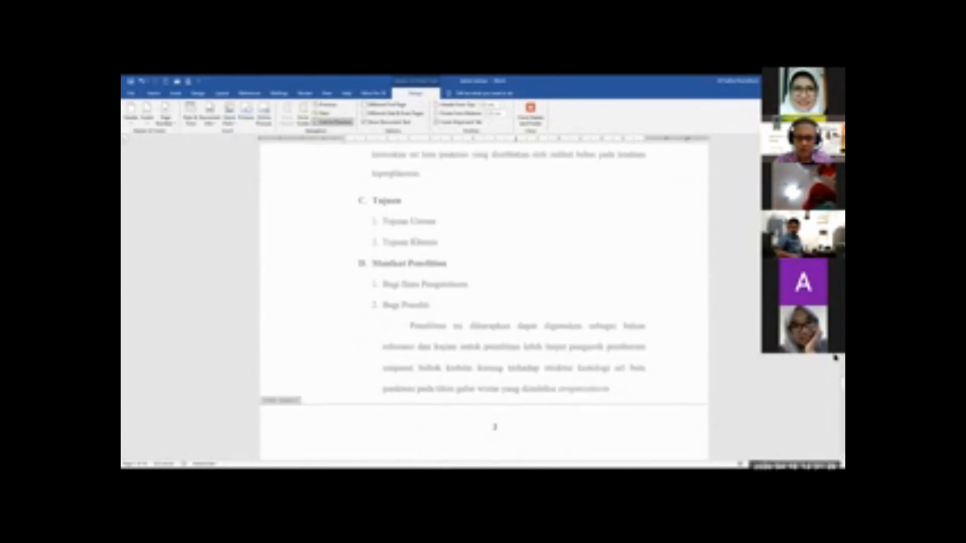
Unlink the header on BAB I's second page from the previous section's header
scroll(642, 305, up, 7)
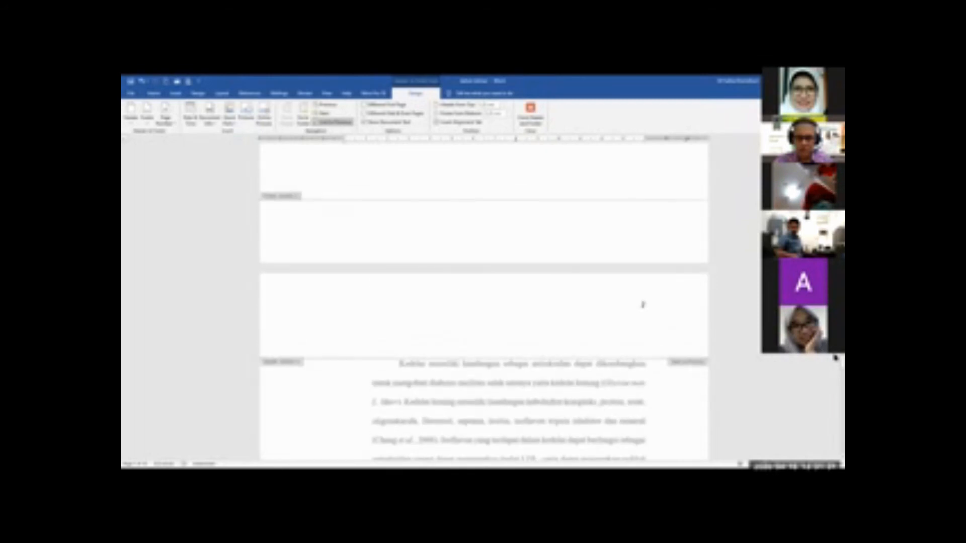
scroll(642, 305, down, 1)
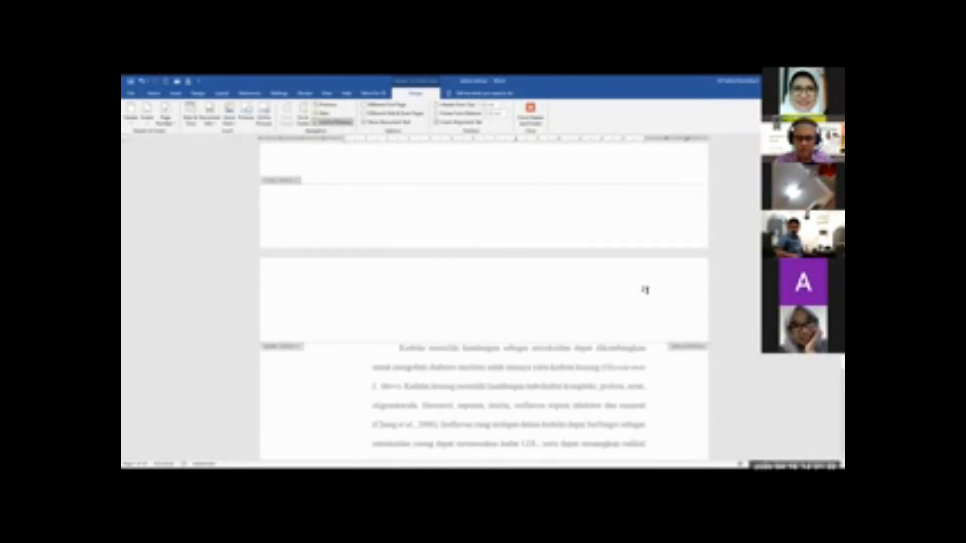
click(645, 290)
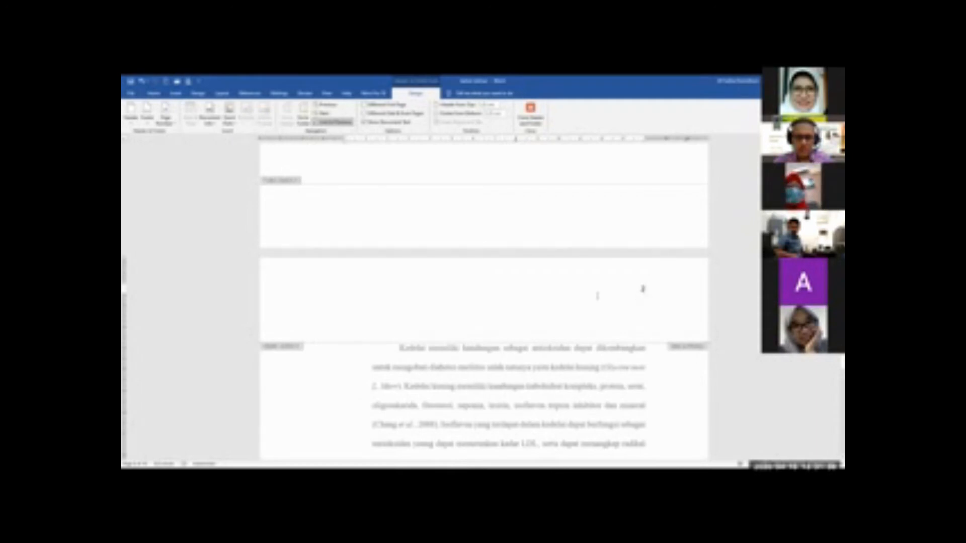
click(343, 124)
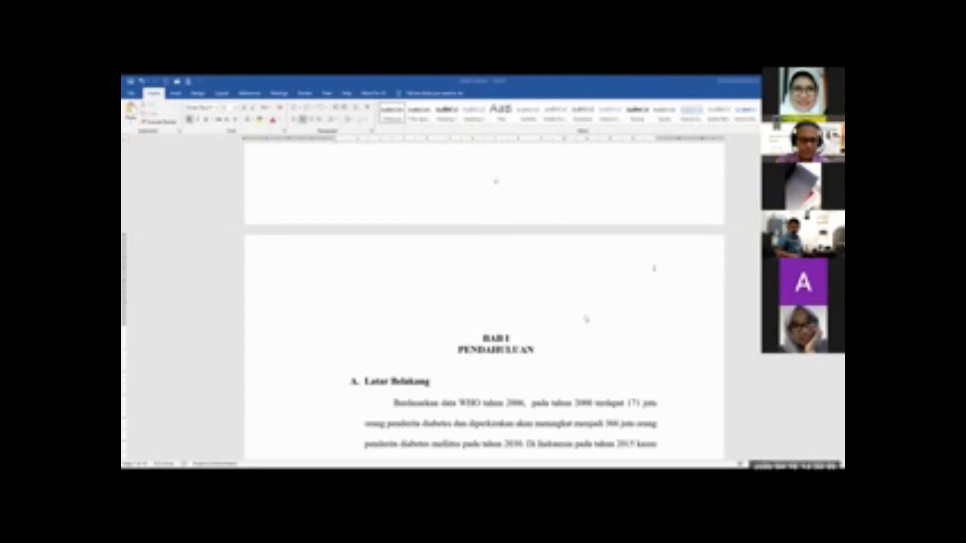
Check the page numbers of BAB I from its opening page to the page with the BAB II heading
scroll(586, 317, down, 4)
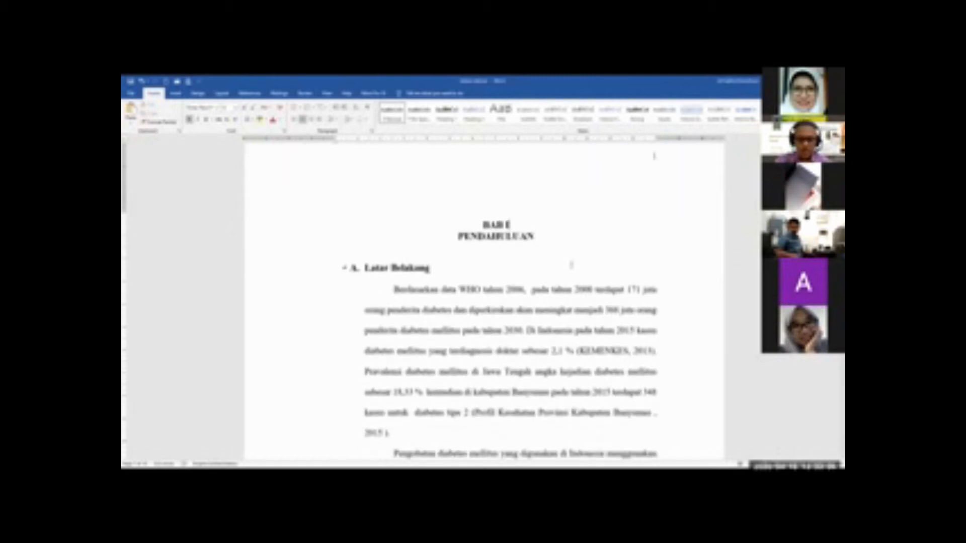
scroll(580, 246, up, 1)
scroll(582, 246, down, 1)
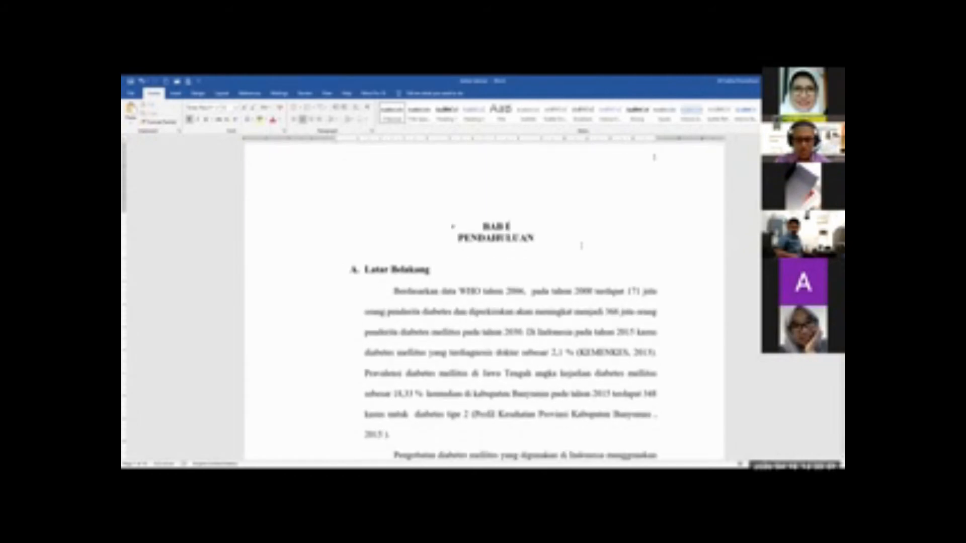
scroll(582, 246, down, 2)
scroll(582, 247, down, 5)
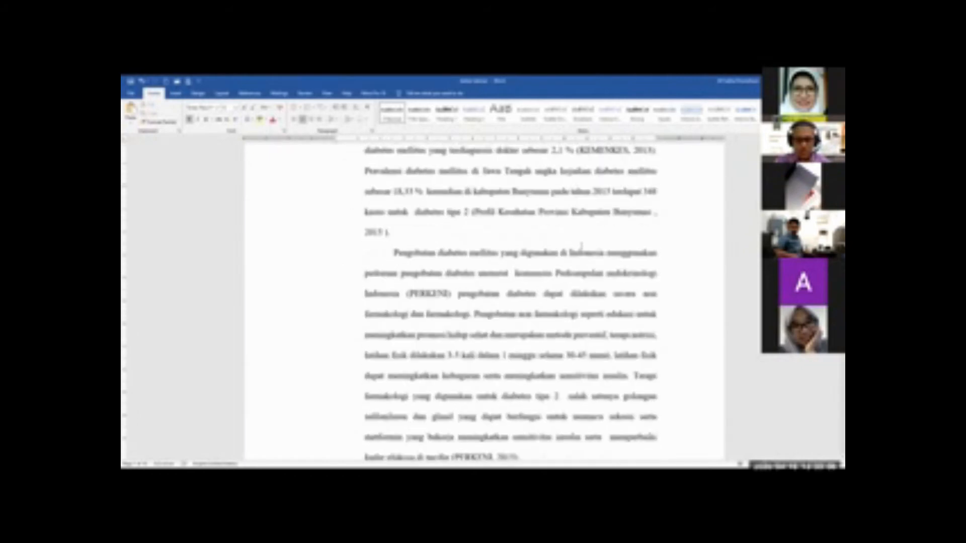
scroll(582, 246, down, 6)
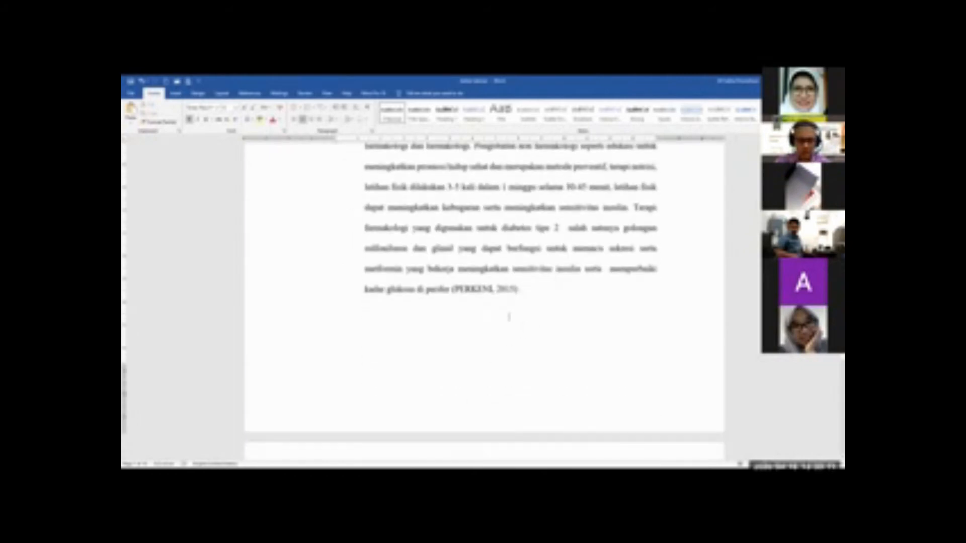
scroll(509, 317, down, 10)
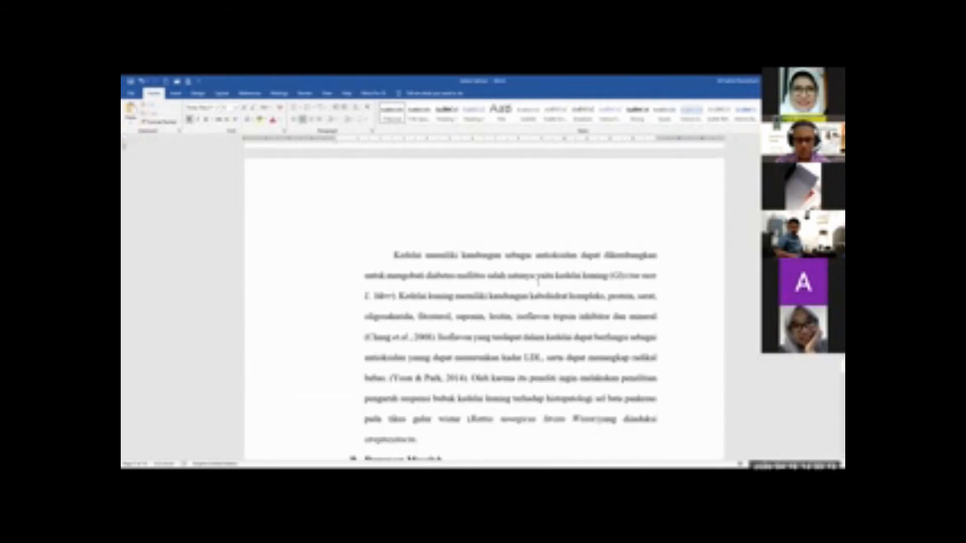
scroll(538, 281, down, 14)
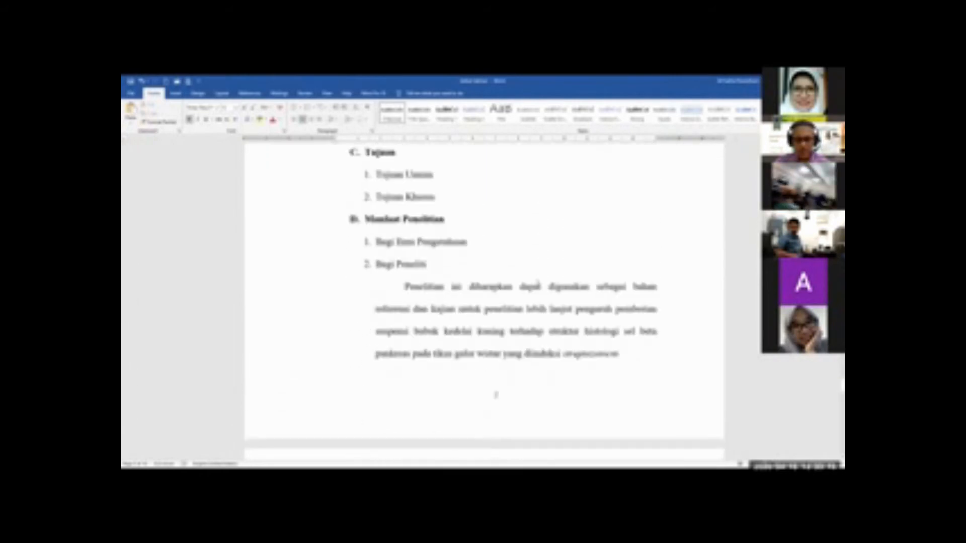
scroll(484, 291, down, 1)
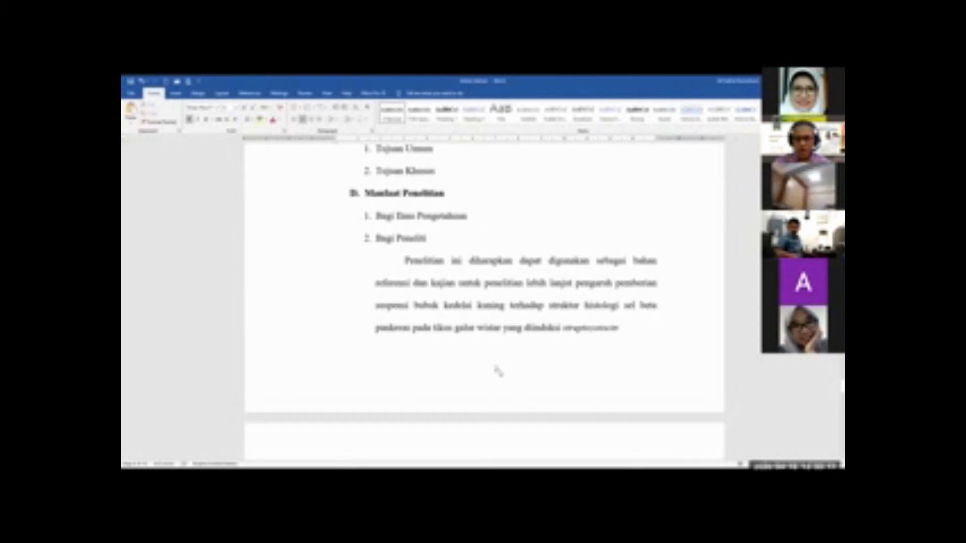
scroll(499, 370, down, 5)
scroll(503, 368, down, 5)
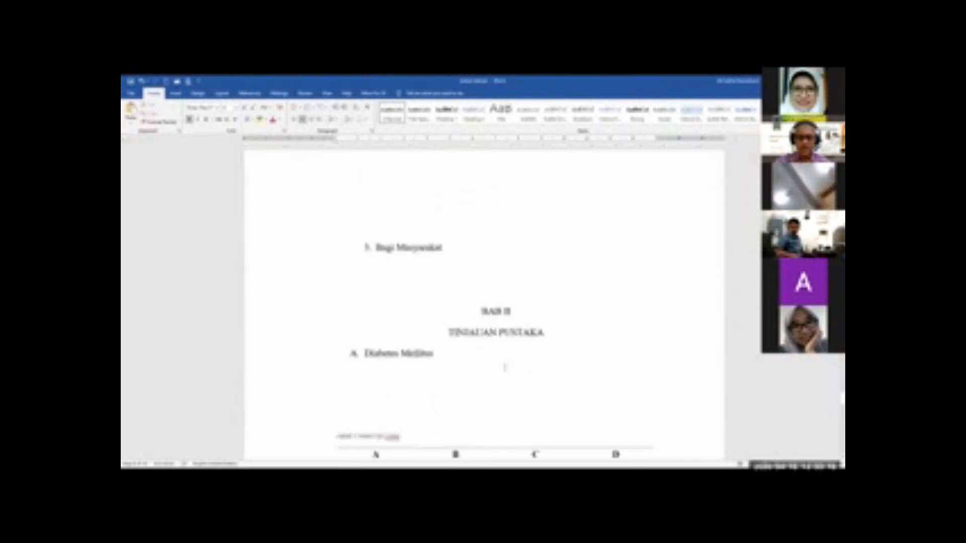
Recheck the page numbers on BAB I's second page and examine those on the BAB II and figure pages
scroll(509, 367, up, 6)
scroll(452, 398, down, 1)
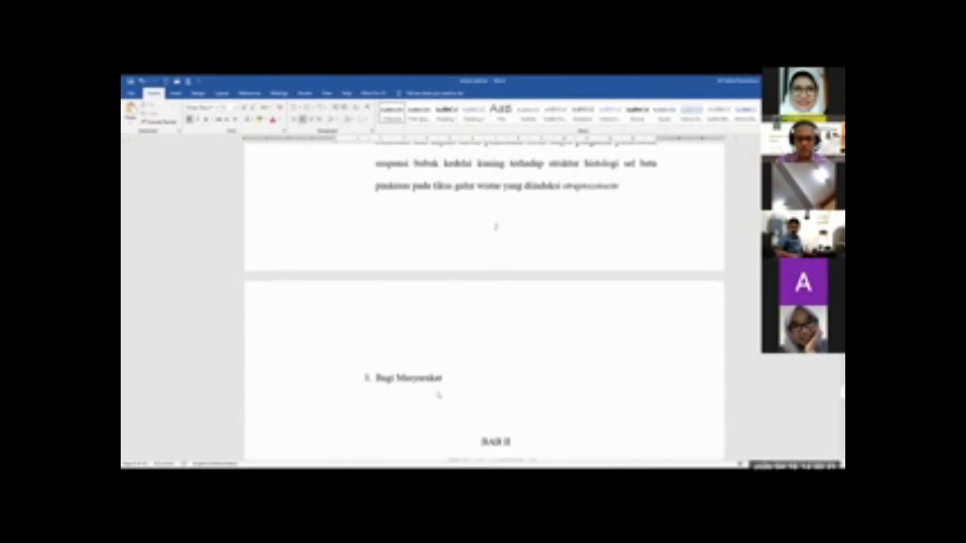
scroll(438, 392, up, 15)
scroll(432, 280, up, 5)
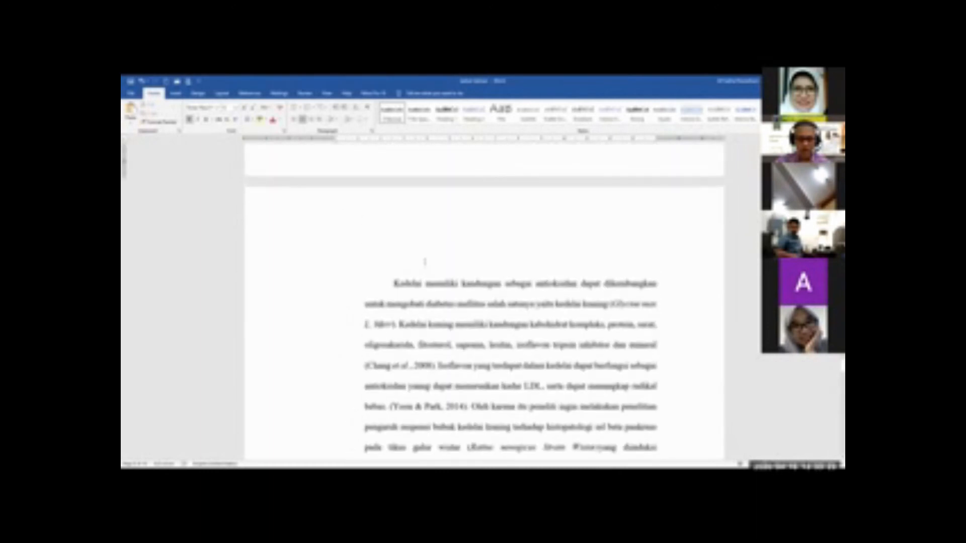
scroll(405, 303, down, 8)
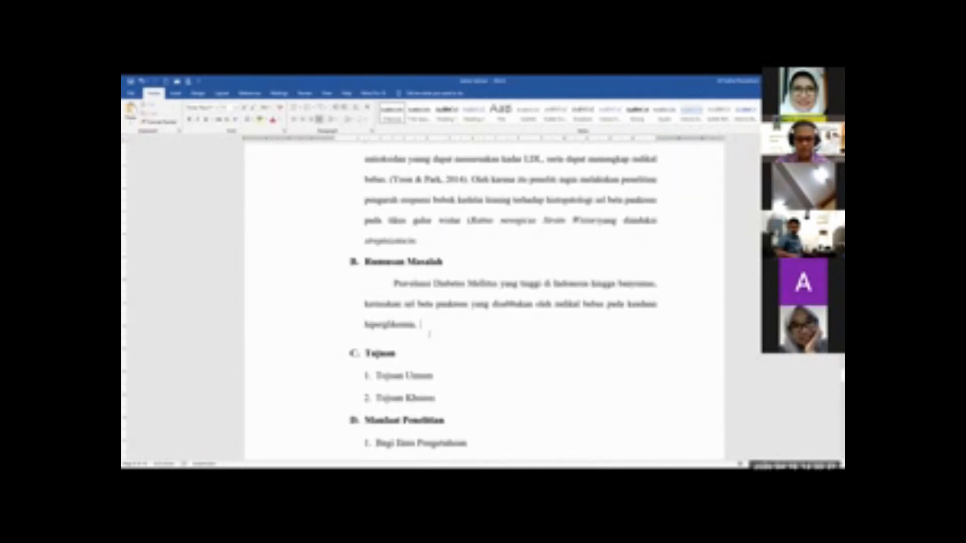
scroll(429, 334, down, 15)
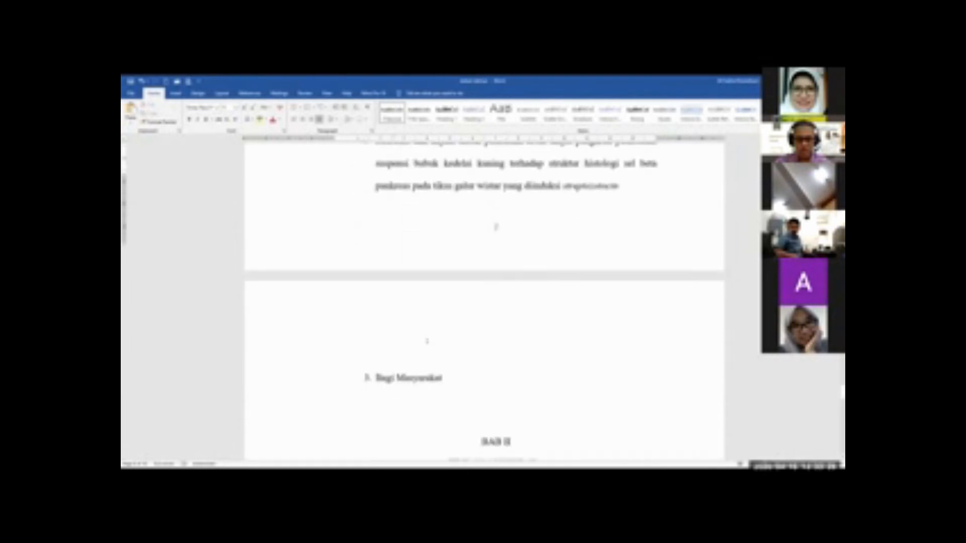
scroll(427, 341, down, 3)
scroll(350, 304, down, 16)
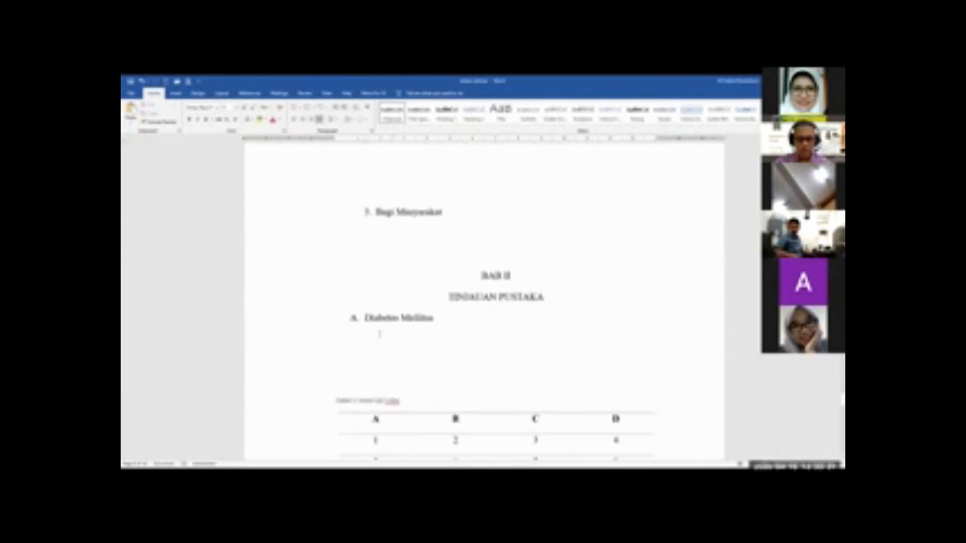
scroll(481, 391, down, 20)
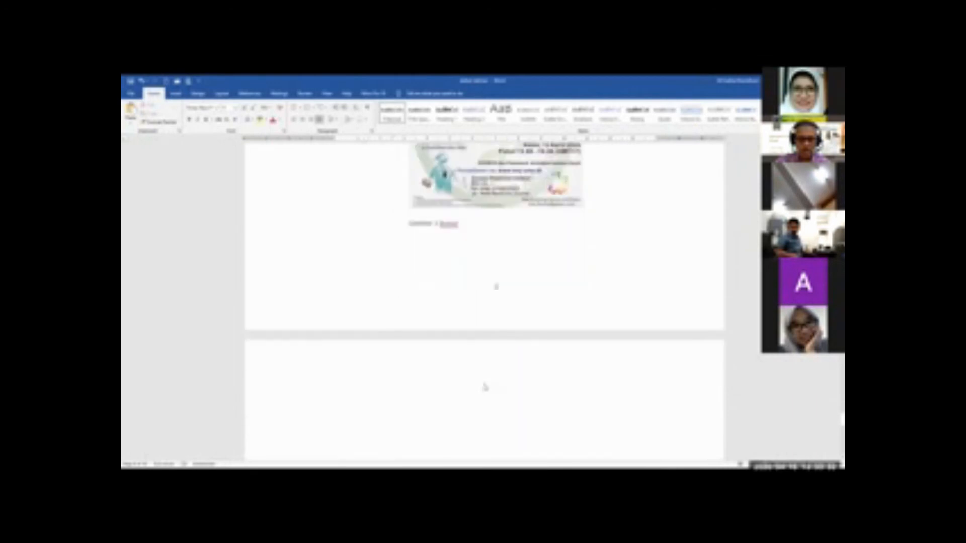
scroll(485, 385, down, 4)
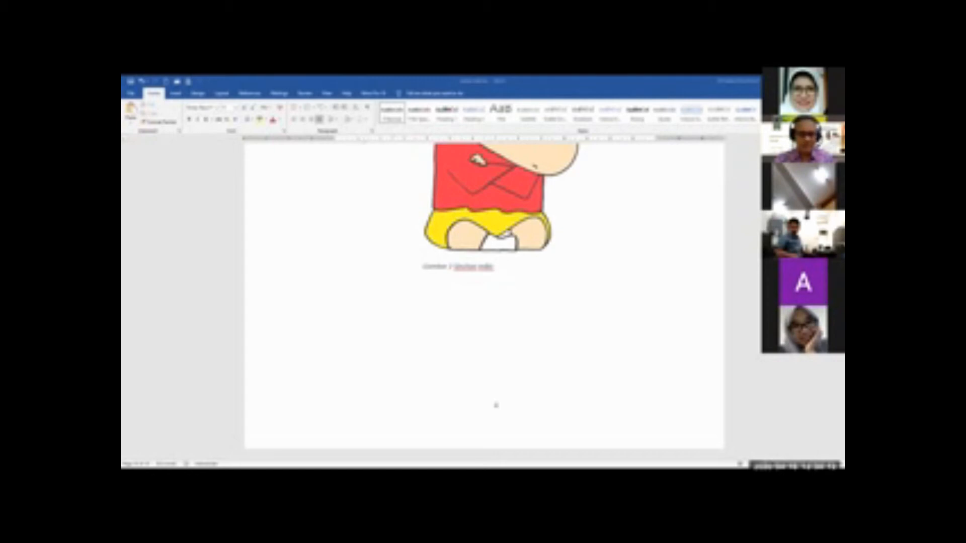
click(499, 395)
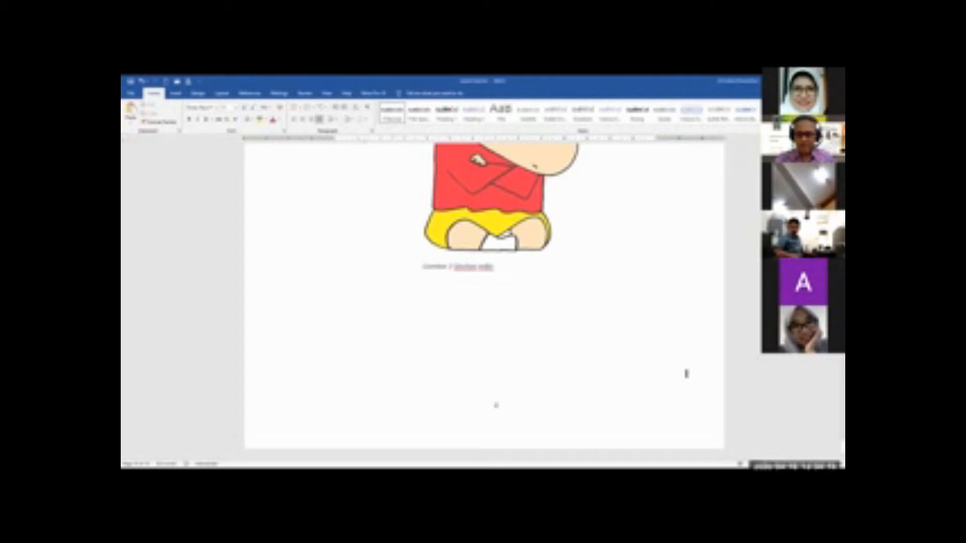
Center the Daftar isi heading on its front matter page
drag(842, 447, 842, 438)
scroll(608, 361, down, 3)
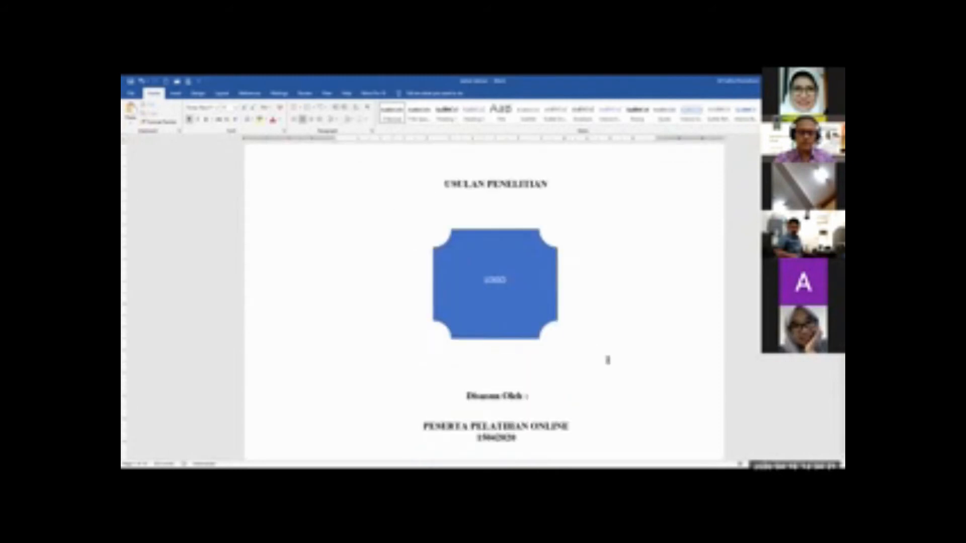
scroll(608, 360, down, 15)
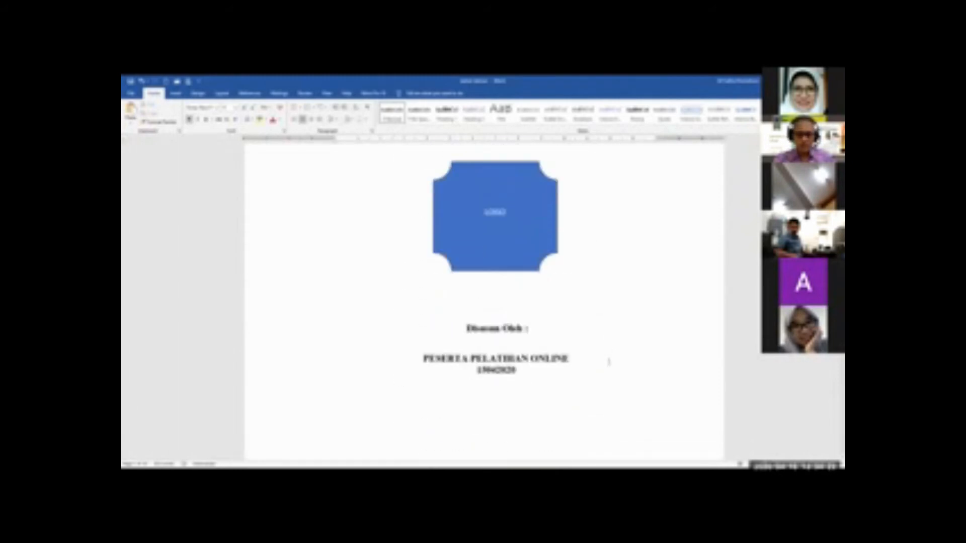
scroll(608, 361, down, 15)
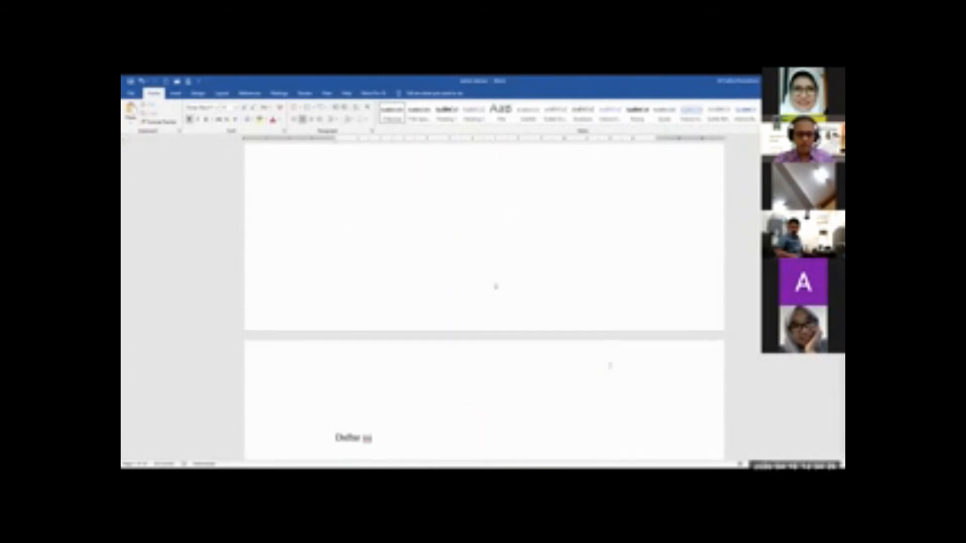
scroll(609, 364, down, 5)
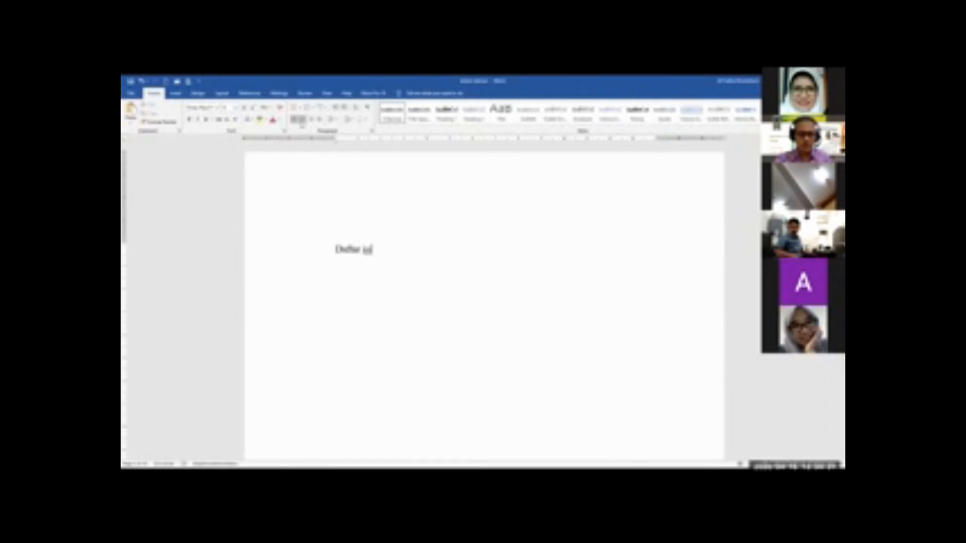
click(302, 119)
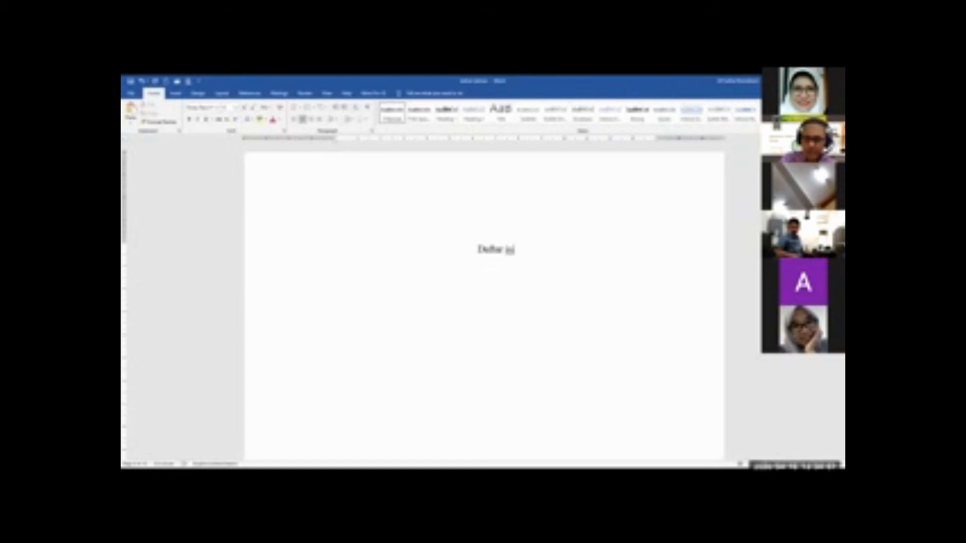
key(ctrl+alt+shift+s)
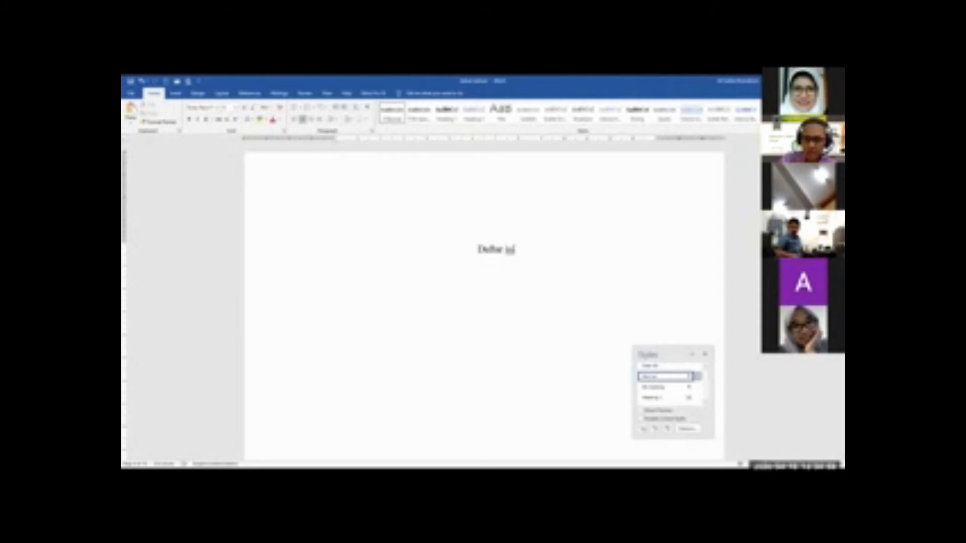
click(705, 354)
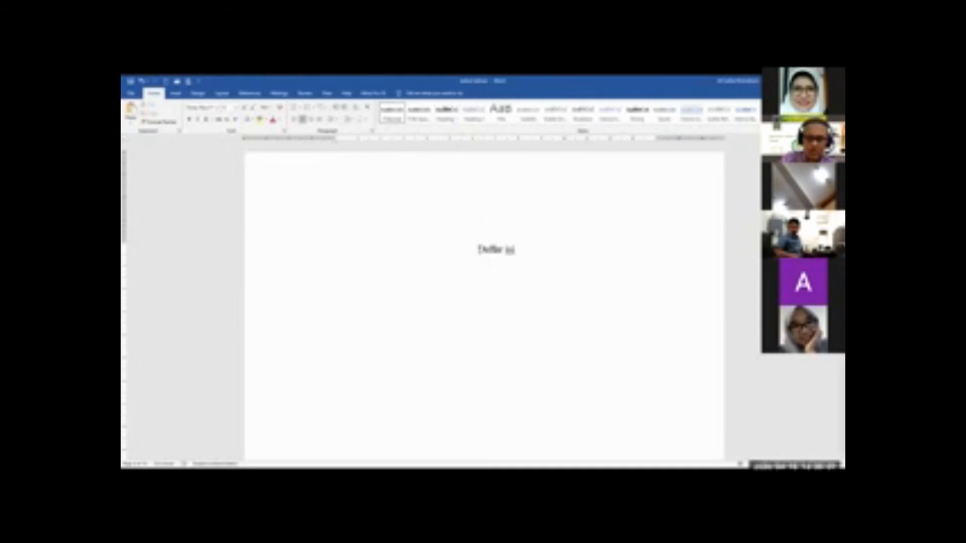
click(450, 122)
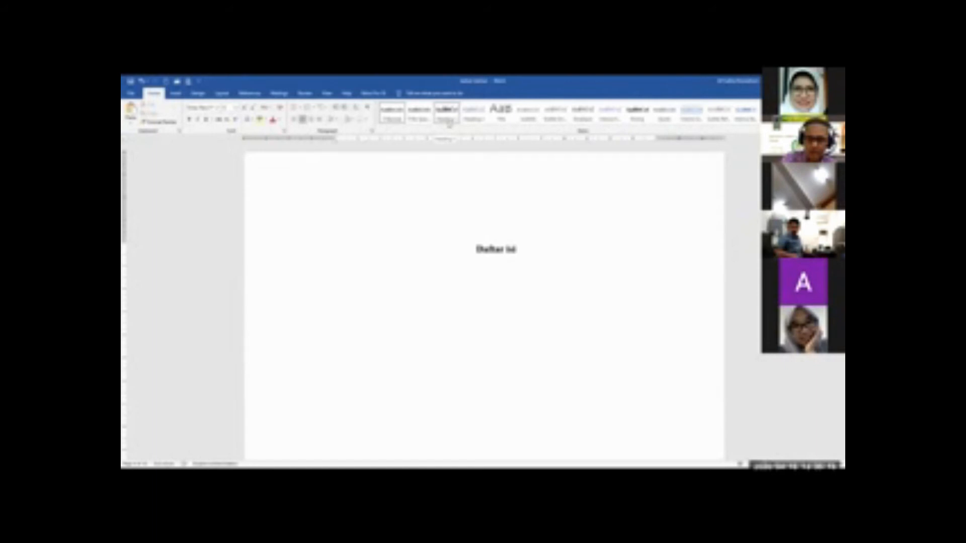
key(ctrl+z)
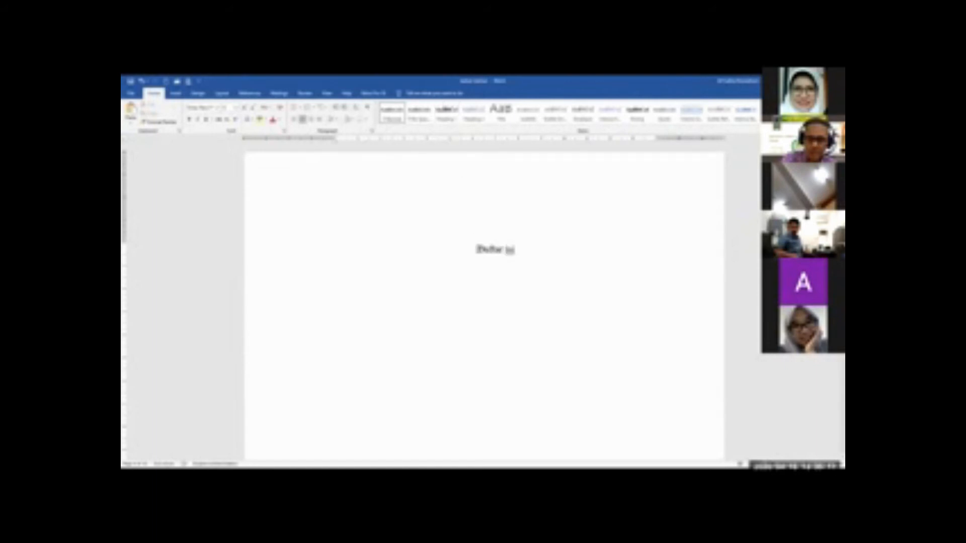
Apply the Heading 1 style to the Daftar isi heading
drag(478, 249, 516, 252)
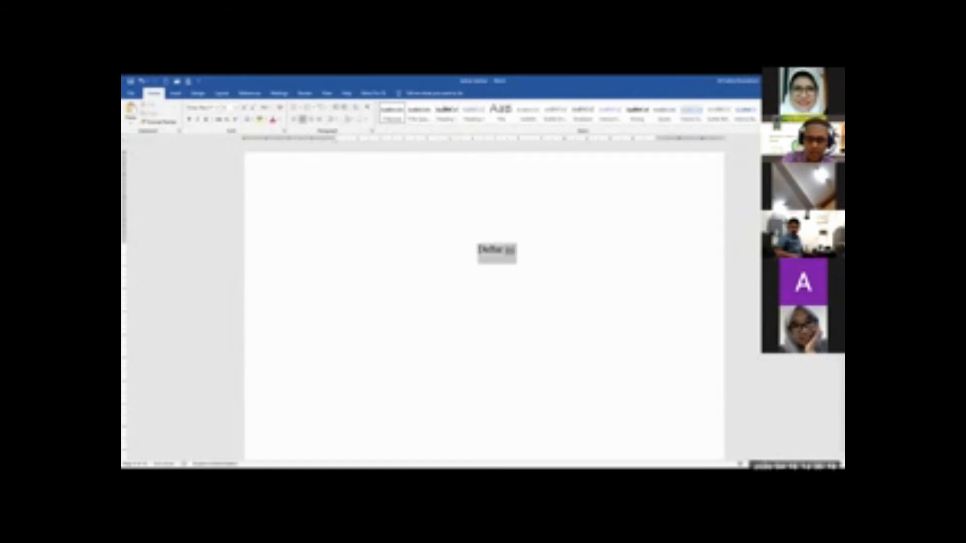
click(445, 120)
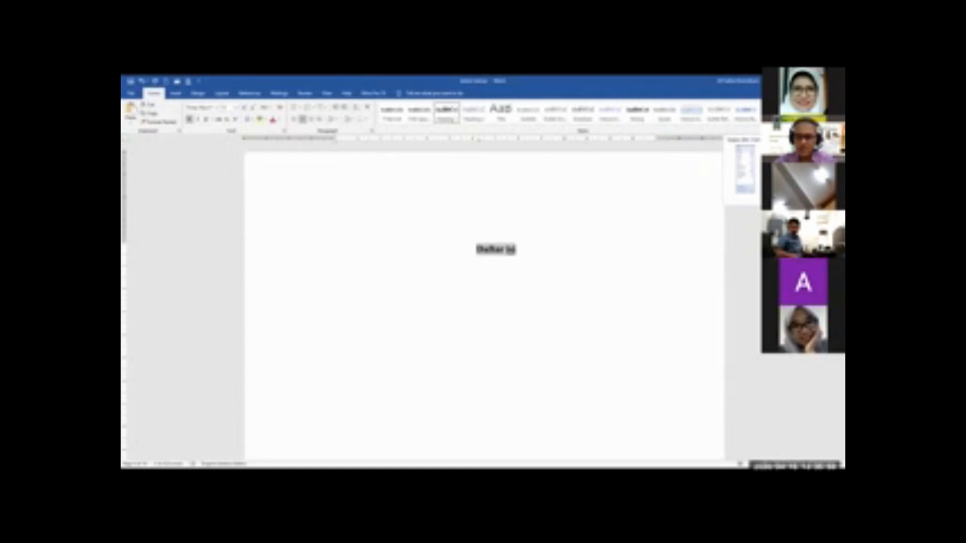
Open the Heading 1 style's modification settings from the list of styles
click(791, 131)
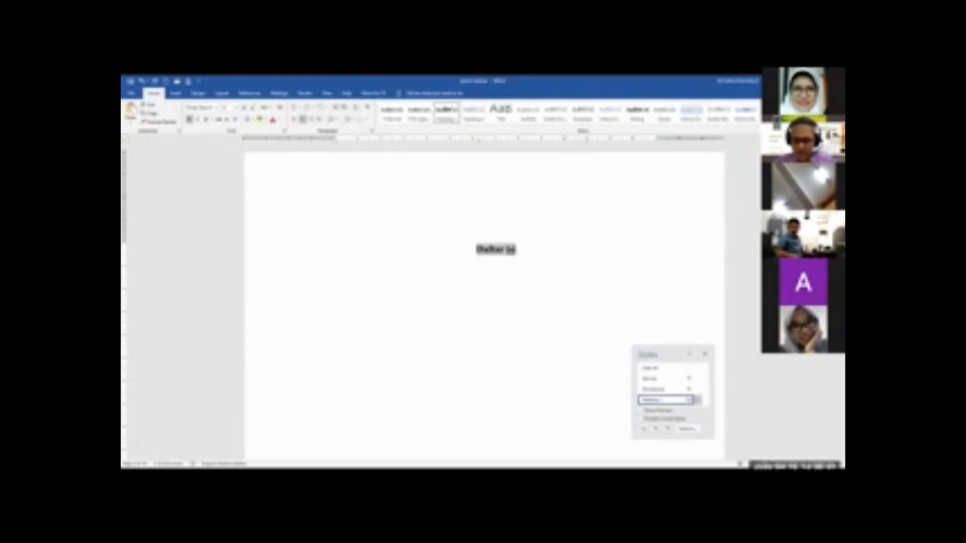
click(459, 156)
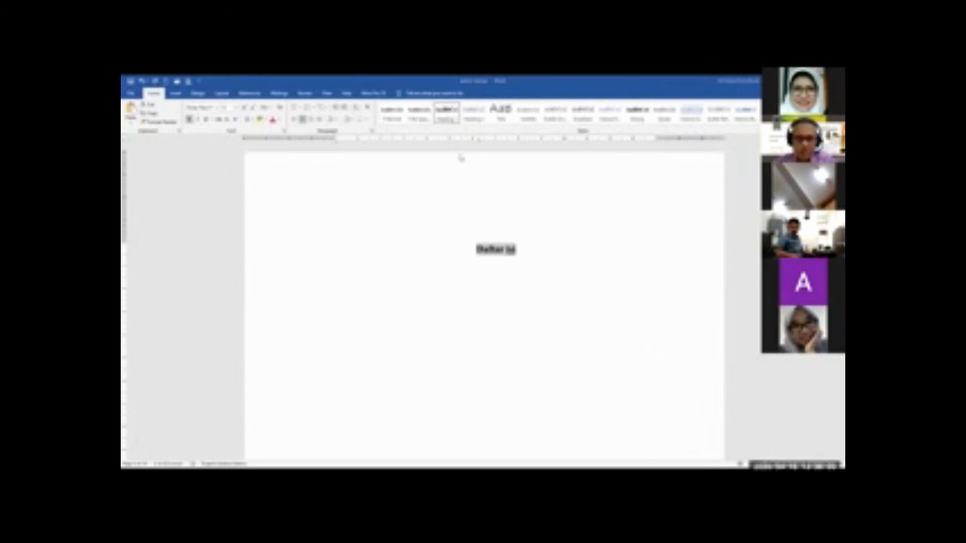
click(714, 170)
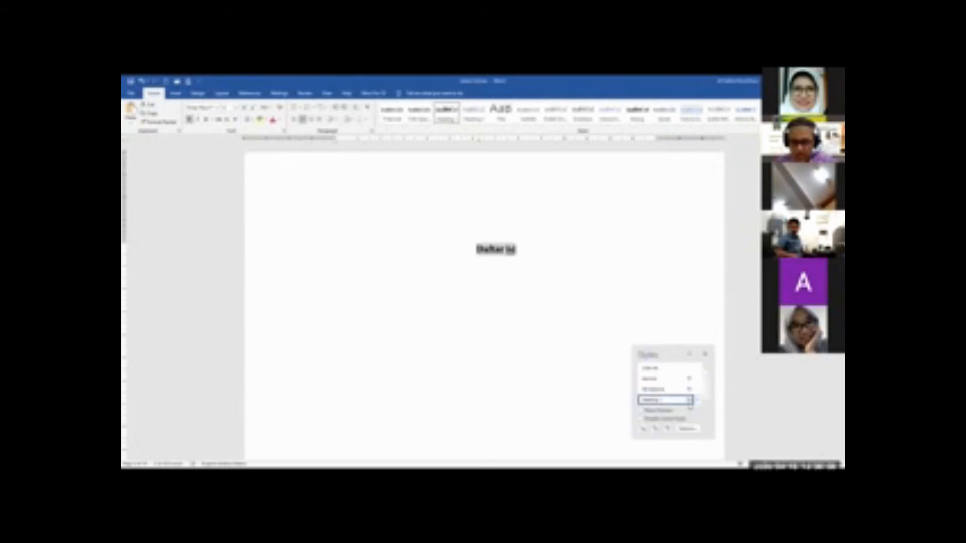
click(699, 400)
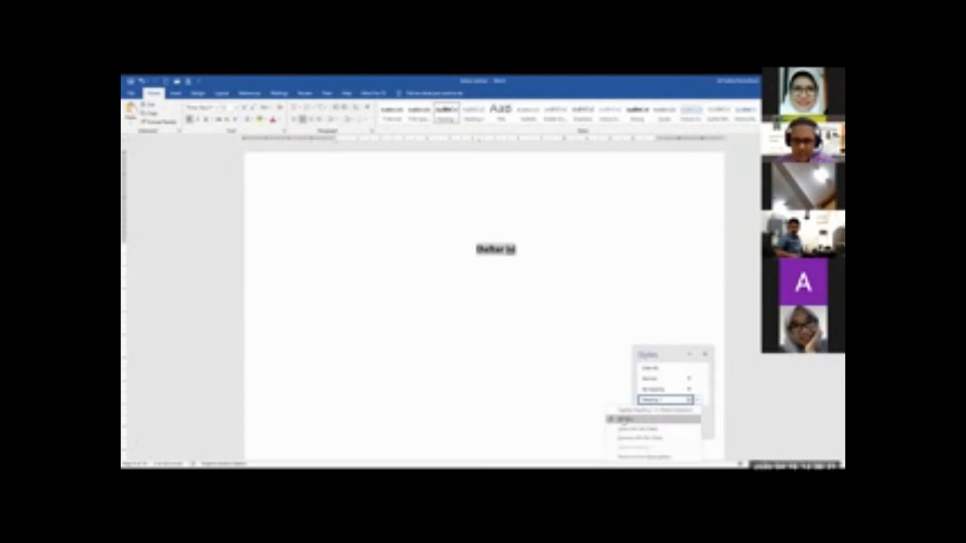
click(623, 419)
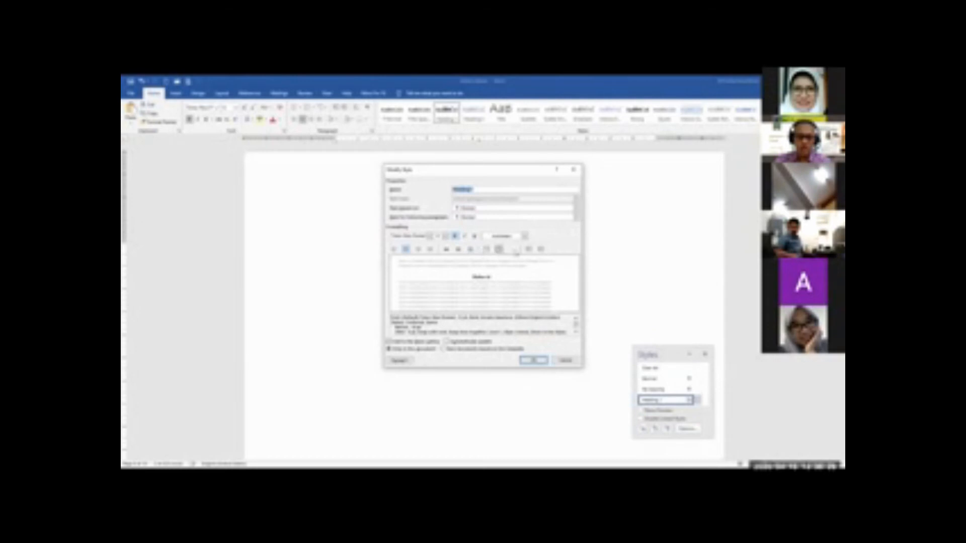
Review the font and font size choices in the Heading 1 style's formatting settings
click(429, 236)
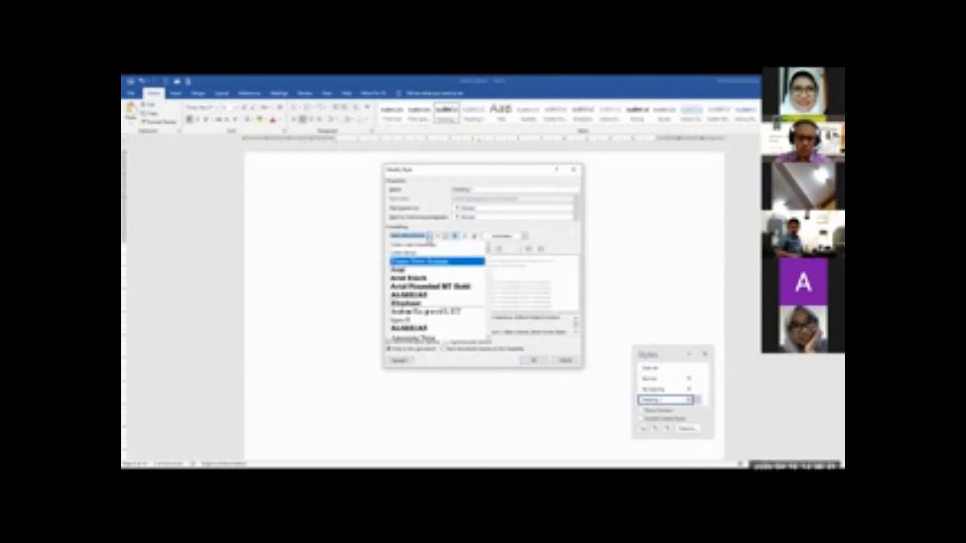
click(429, 236)
click(429, 235)
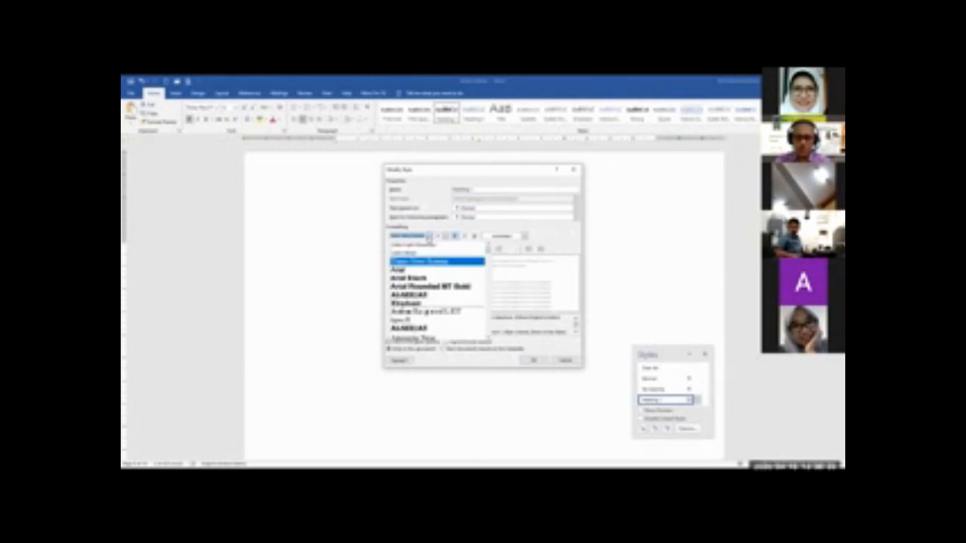
click(429, 236)
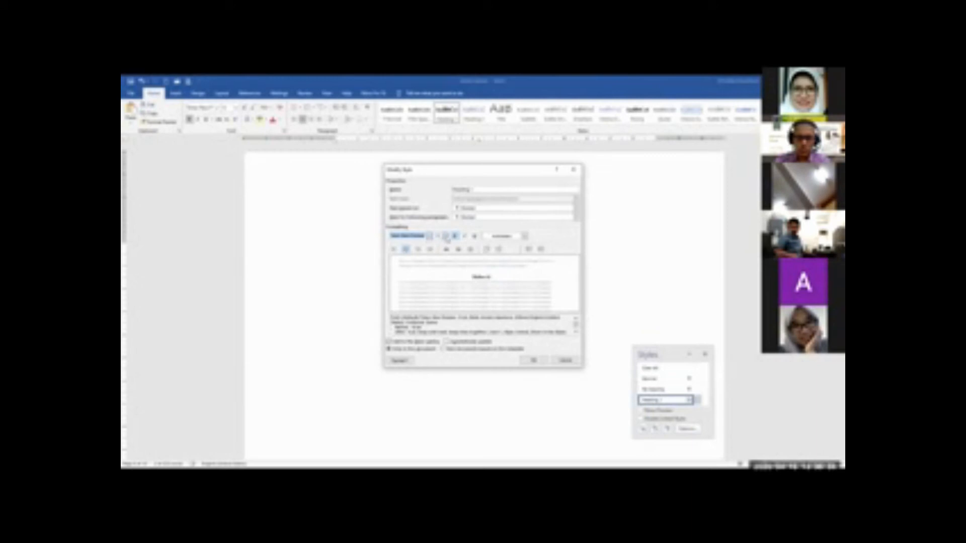
click(445, 237)
click(446, 237)
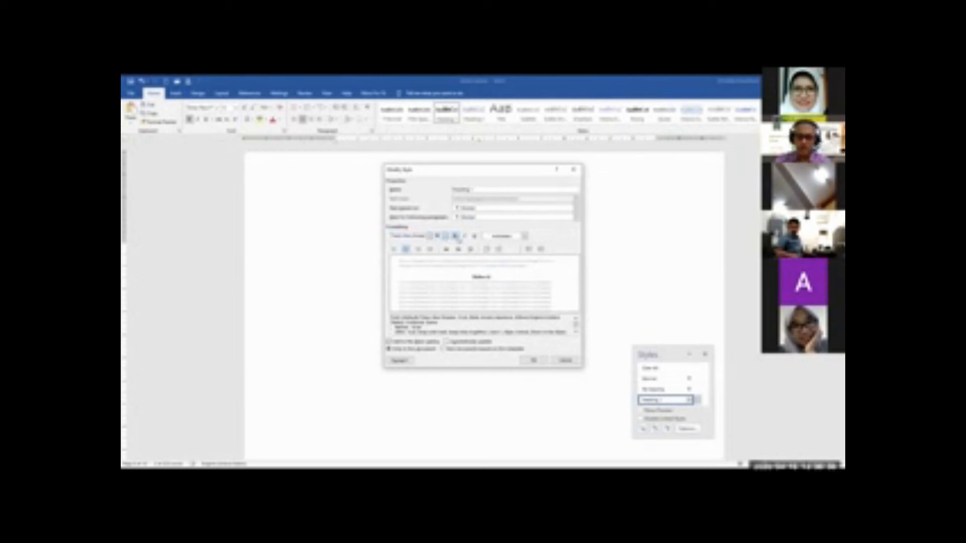
Turn off bold in the Heading 1 style, save the modification and close the list of styles
click(456, 237)
click(457, 238)
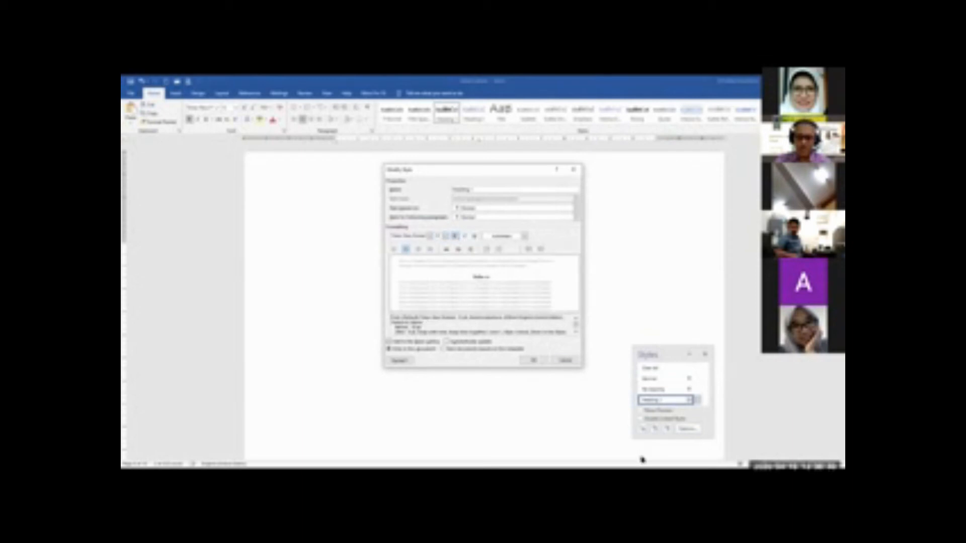
click(538, 362)
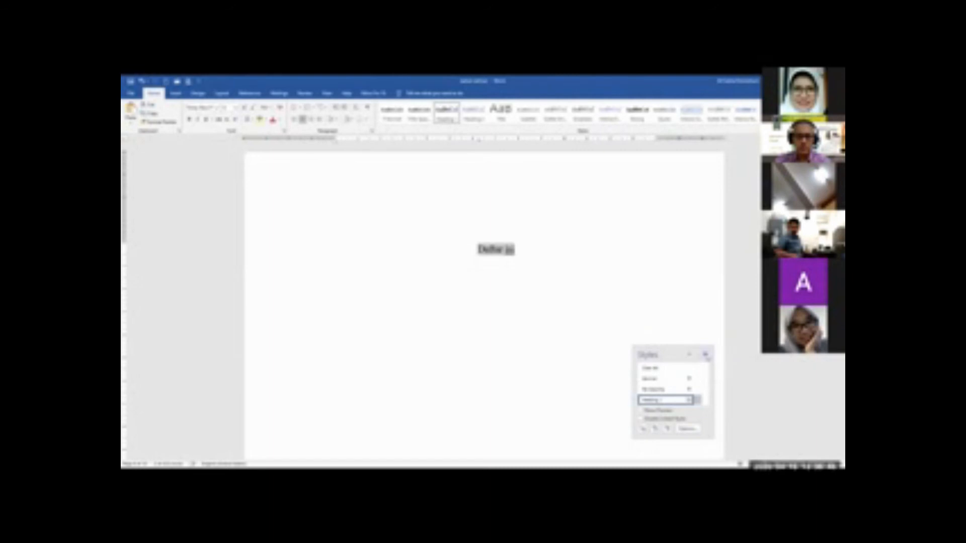
click(707, 355)
click(597, 264)
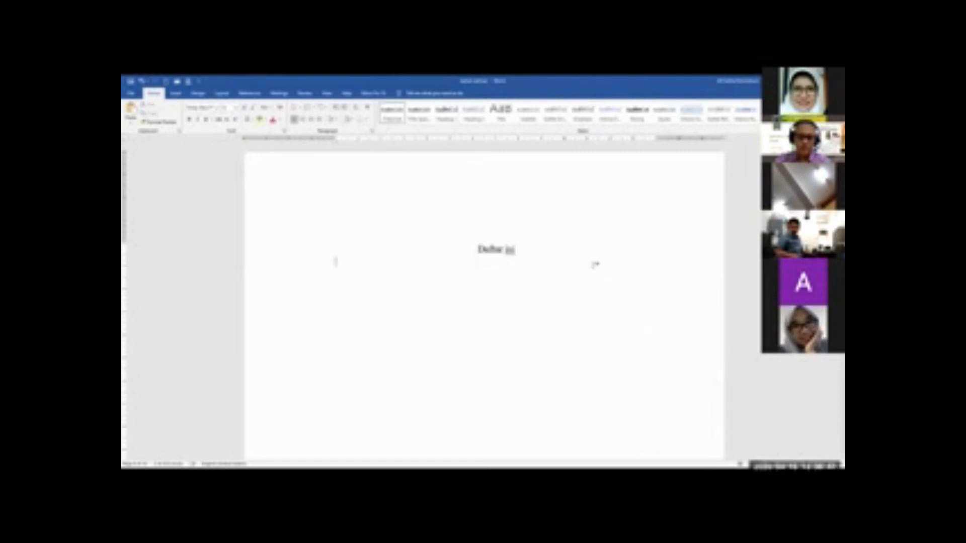
Apply the Heading 1 style to the Daftar gambar heading above the list of figures
click(481, 249)
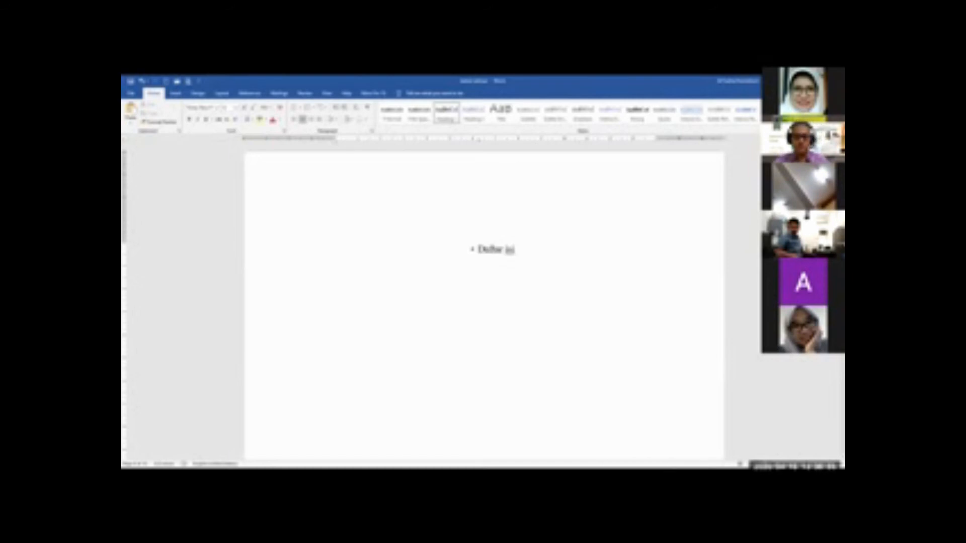
scroll(503, 251, down, 5)
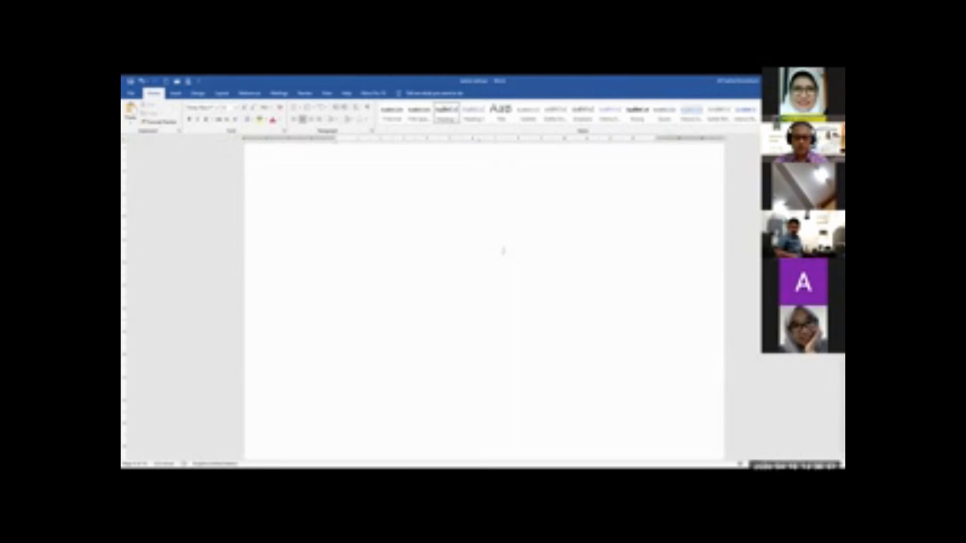
scroll(503, 251, down, 10)
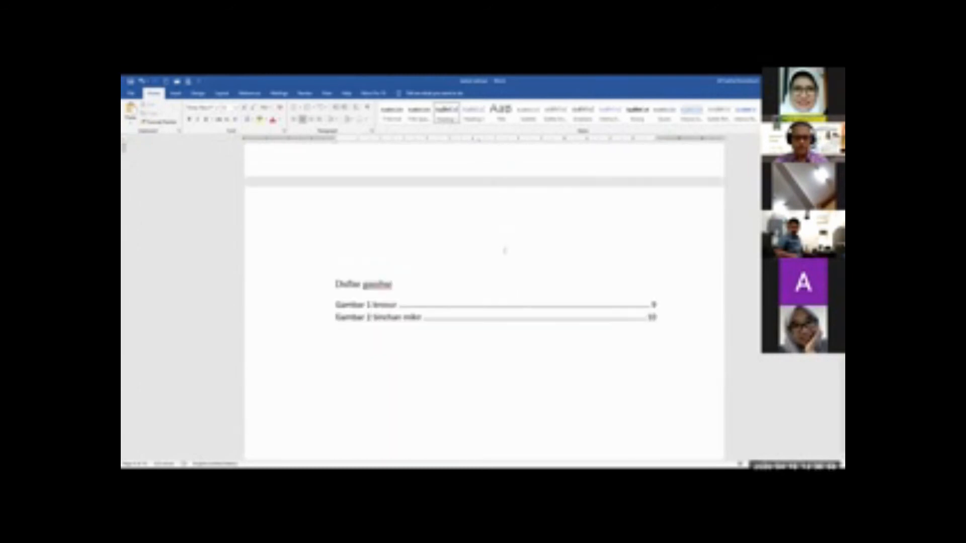
scroll(504, 251, down, 1)
click(390, 259)
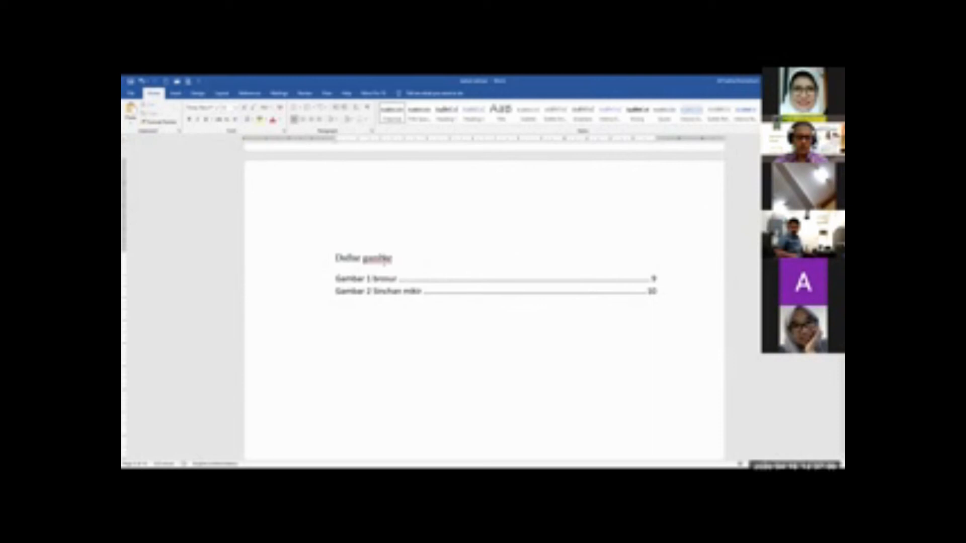
click(309, 260)
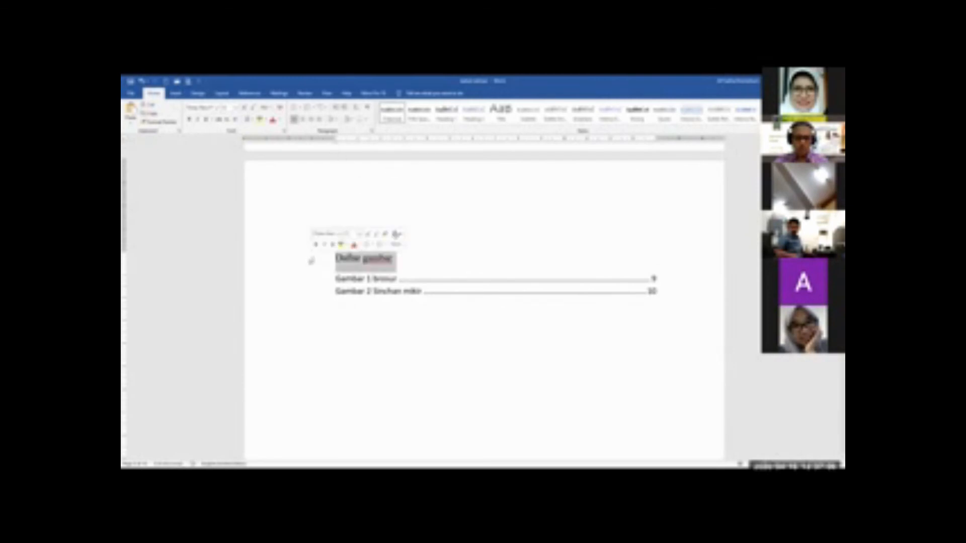
click(445, 117)
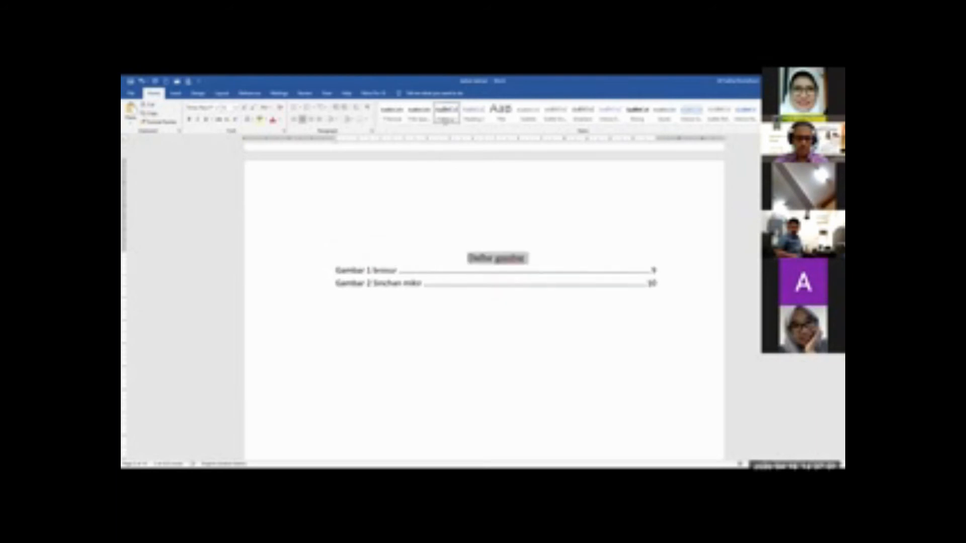
Apply the Heading 1 style to the Daftar Tabel heading above the list of tables
scroll(599, 419, down, 15)
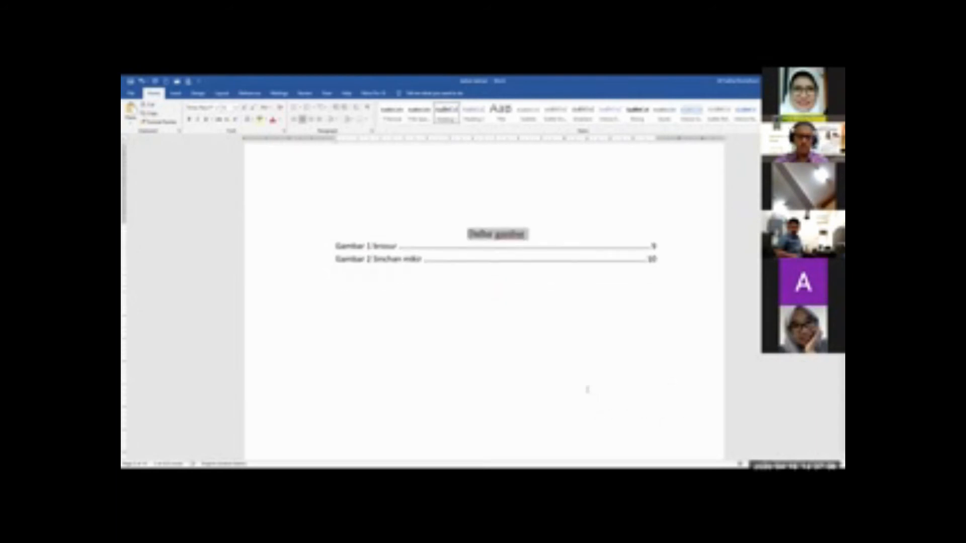
scroll(582, 384, down, 4)
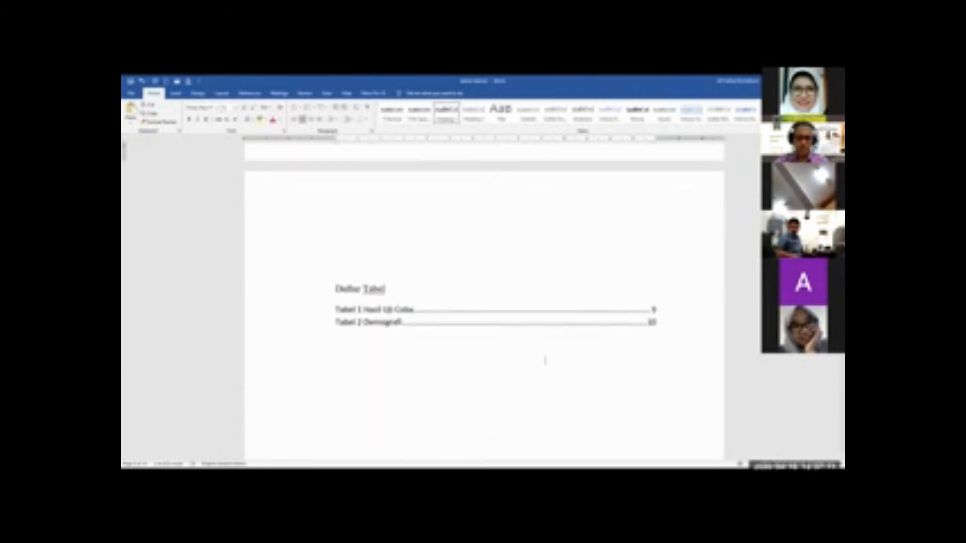
click(317, 293)
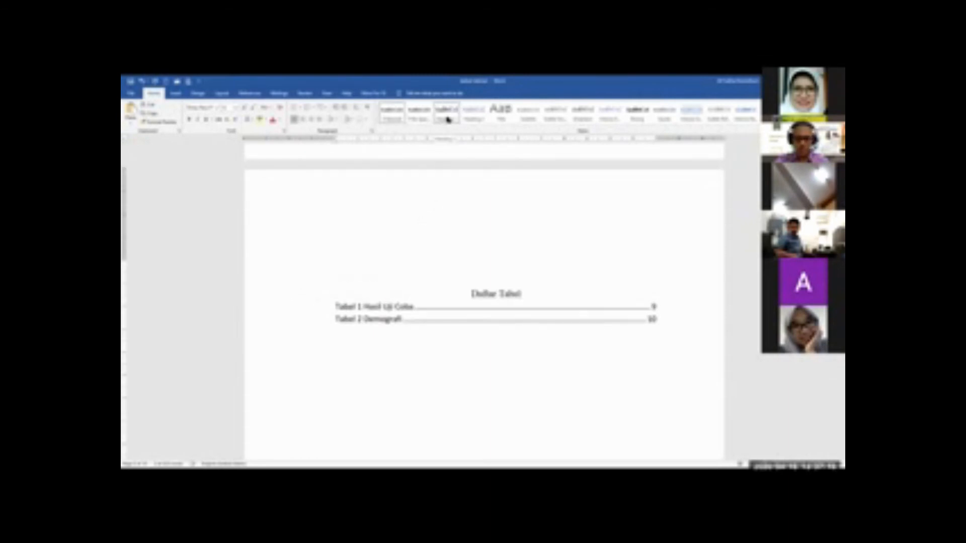
click(448, 120)
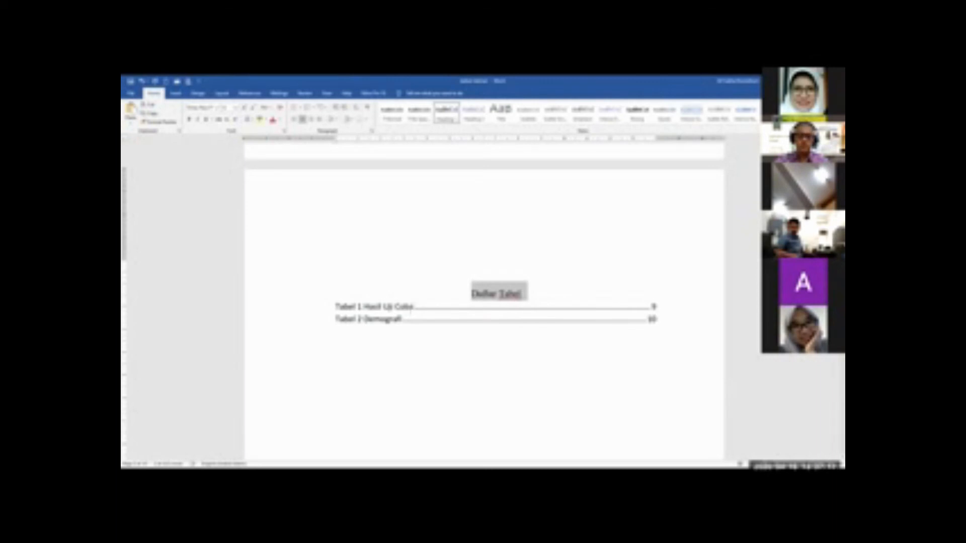
Apply the Heading 1 style to both lines of the BAB I PENDAHULUAN chapter title
scroll(411, 312, down, 10)
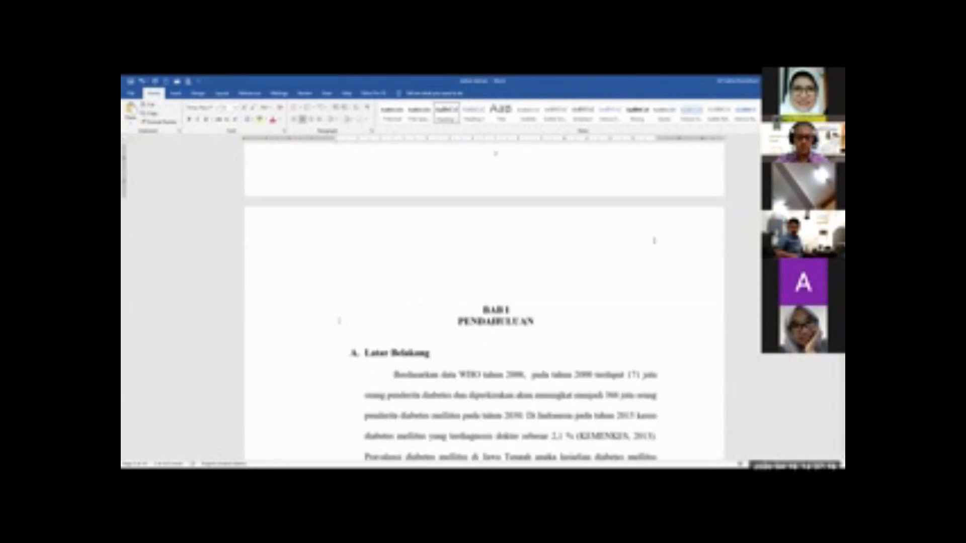
mouse_move(316, 319)
mouse_down()
mouse_move(317, 334)
mouse_move(310, 324)
mouse_up()
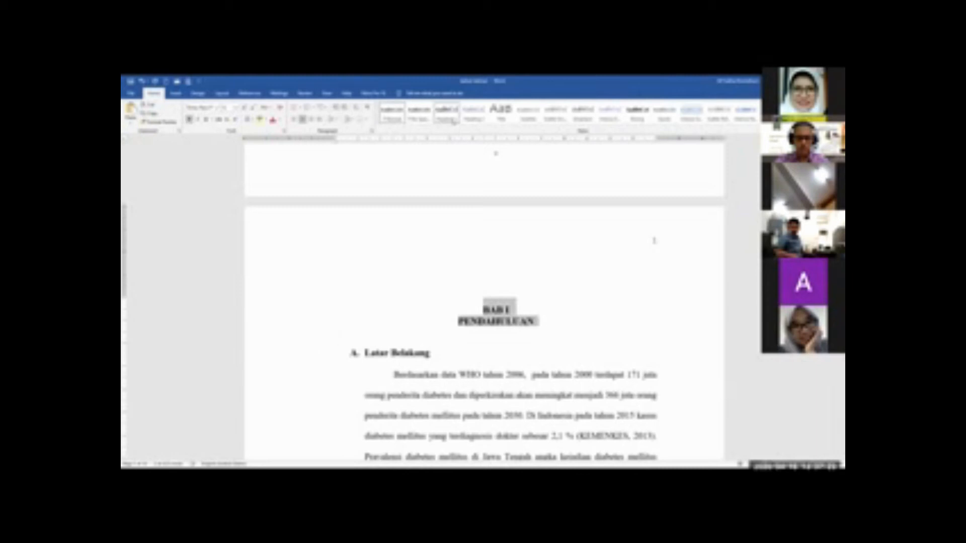
click(446, 113)
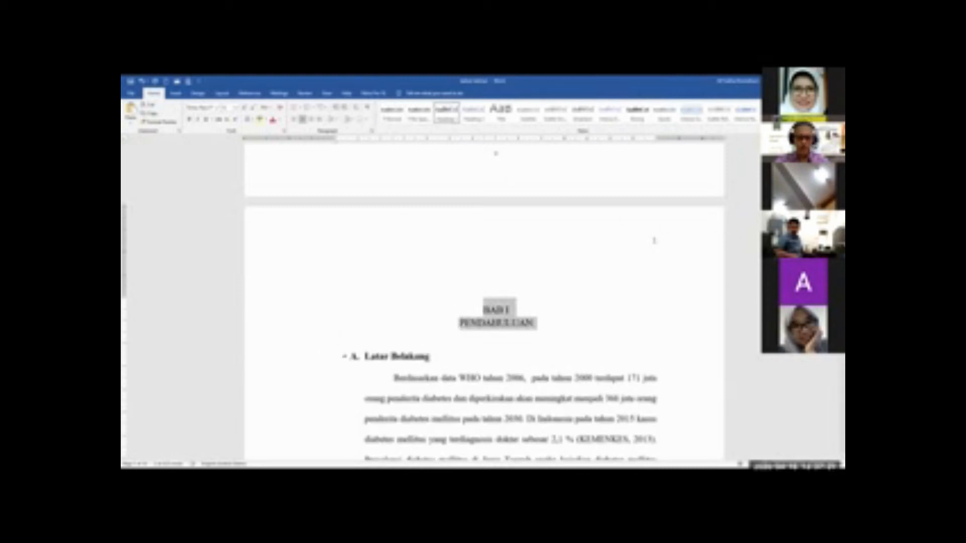
click(536, 360)
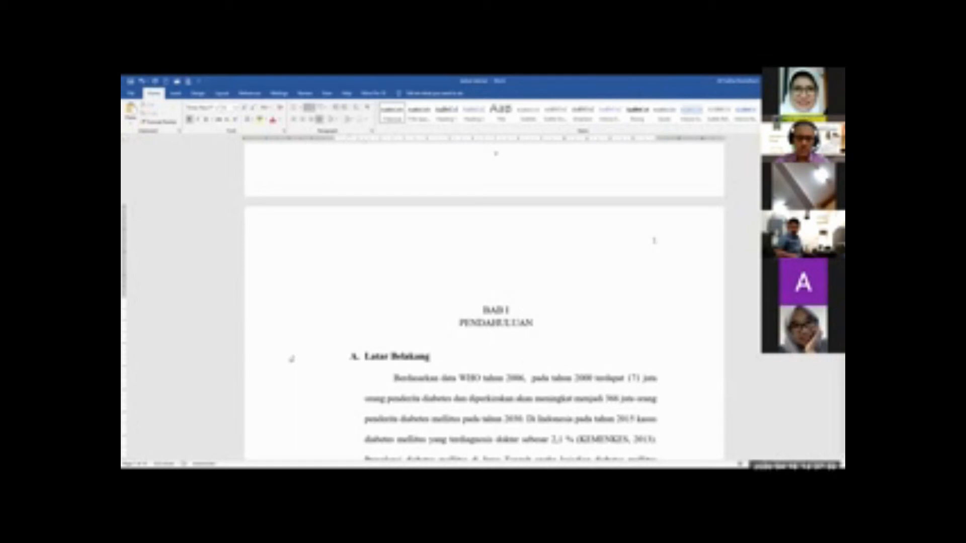
Apply the Heading 2 style to the Latar Belakang subheading in BAB I
click(291, 358)
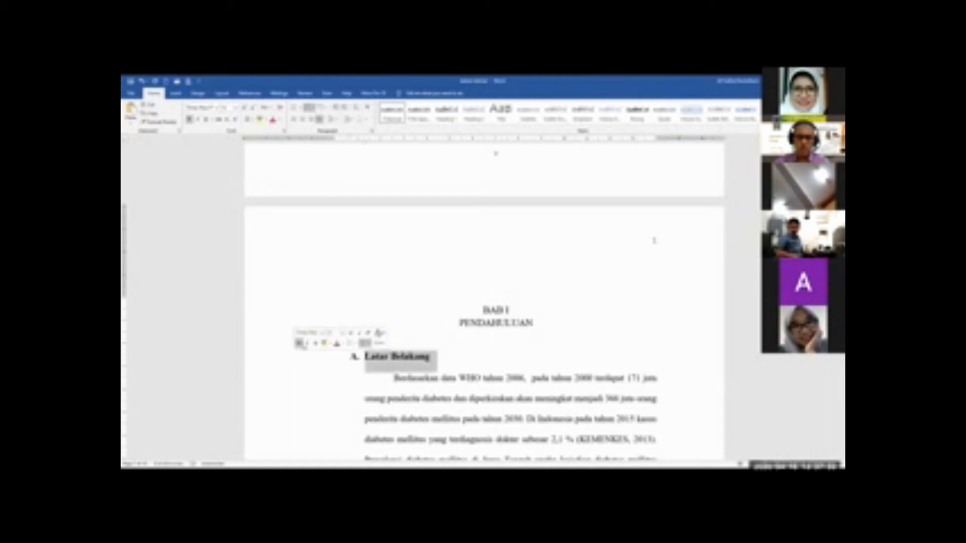
click(478, 121)
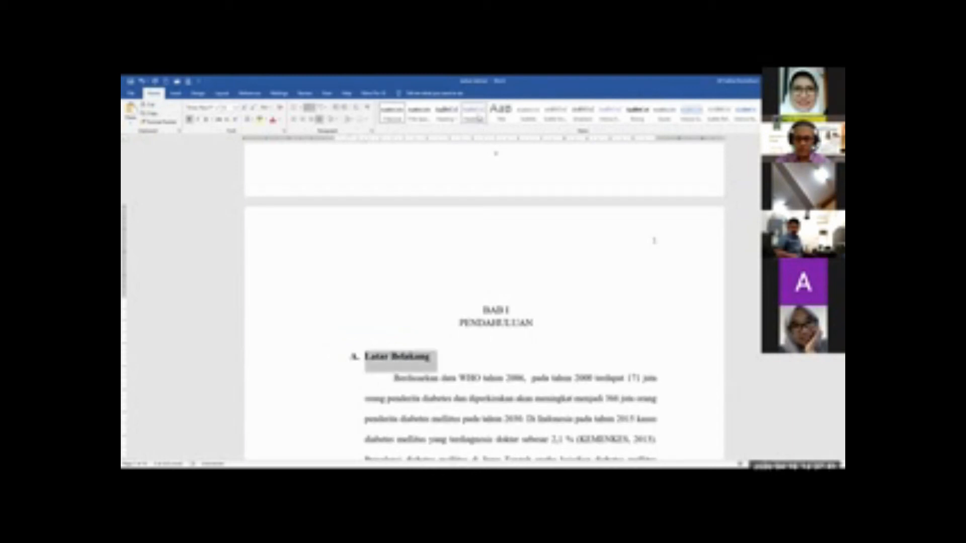
click(479, 120)
click(480, 119)
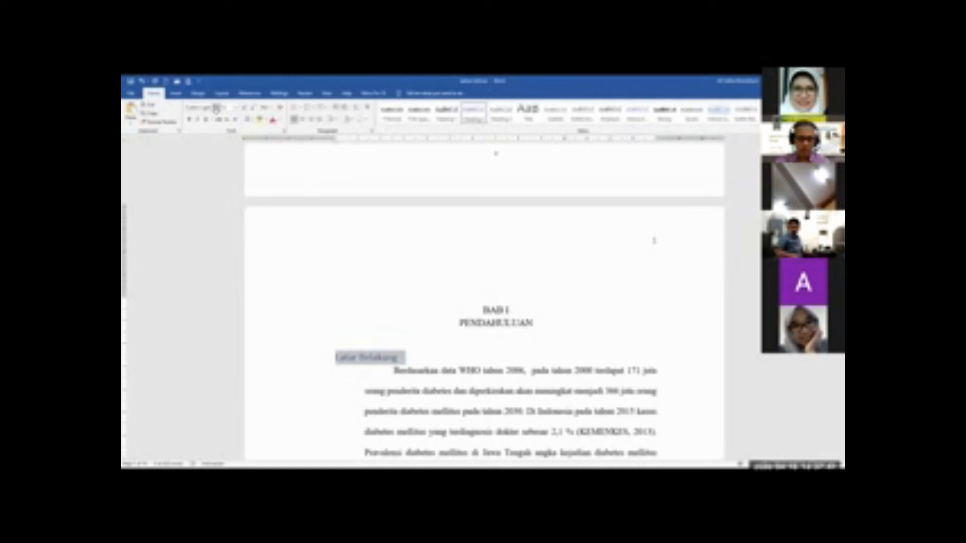
Undo the heading style on Latar Belakang and change the Heading 2 style's font to Times New Roman, 12 pt
click(142, 82)
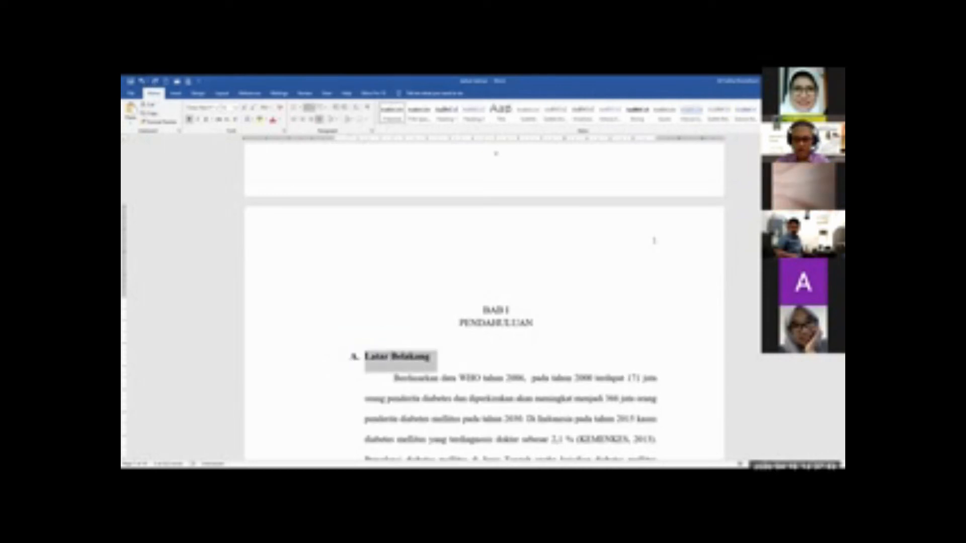
key(ctrl+alt+shift+s)
scroll(676, 392, down, 2)
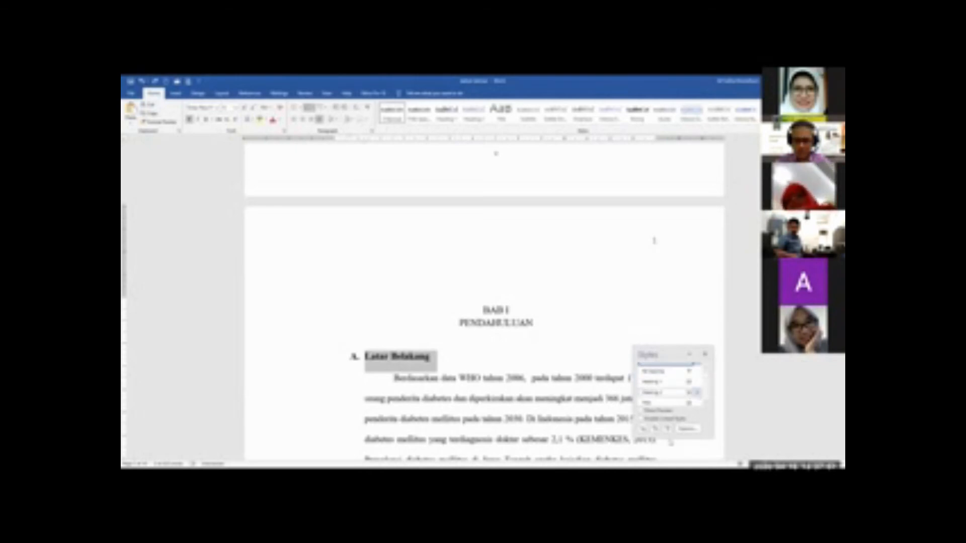
click(696, 392)
click(663, 412)
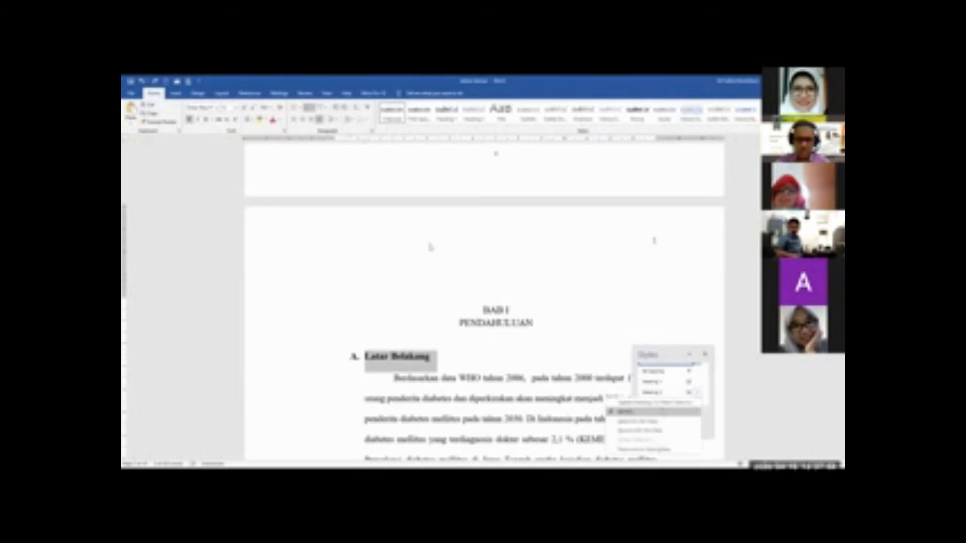
click(430, 236)
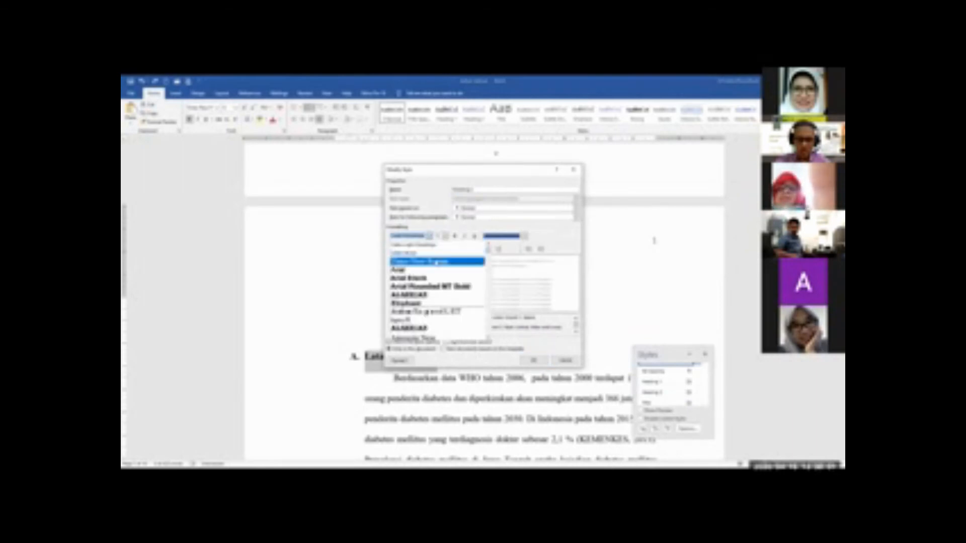
click(442, 250)
click(445, 237)
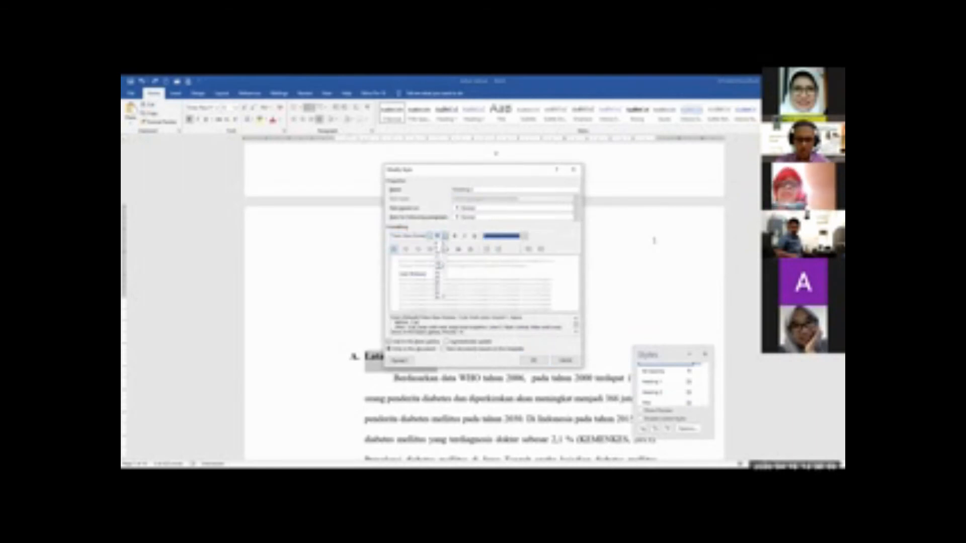
click(438, 265)
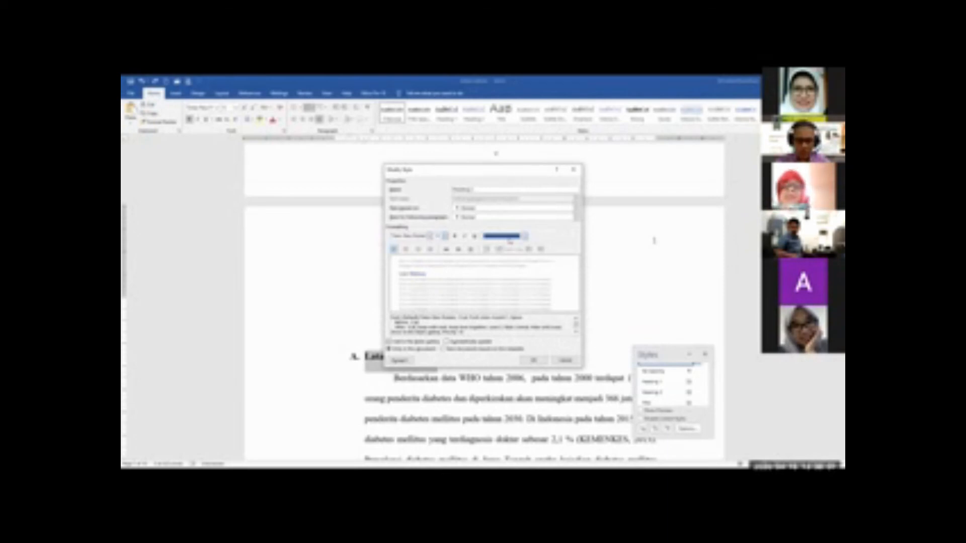
Set the Heading 2 style's font color to black and save the style changes
click(524, 237)
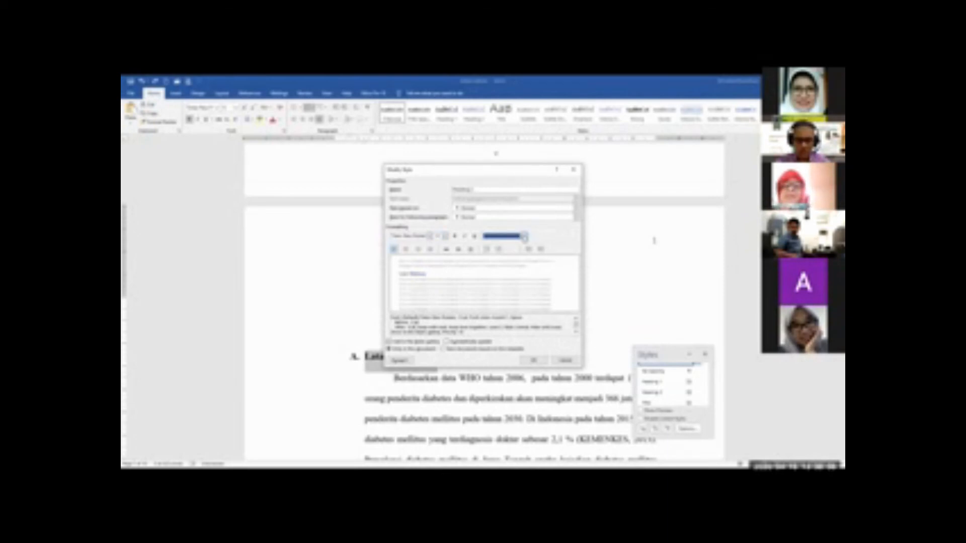
click(505, 238)
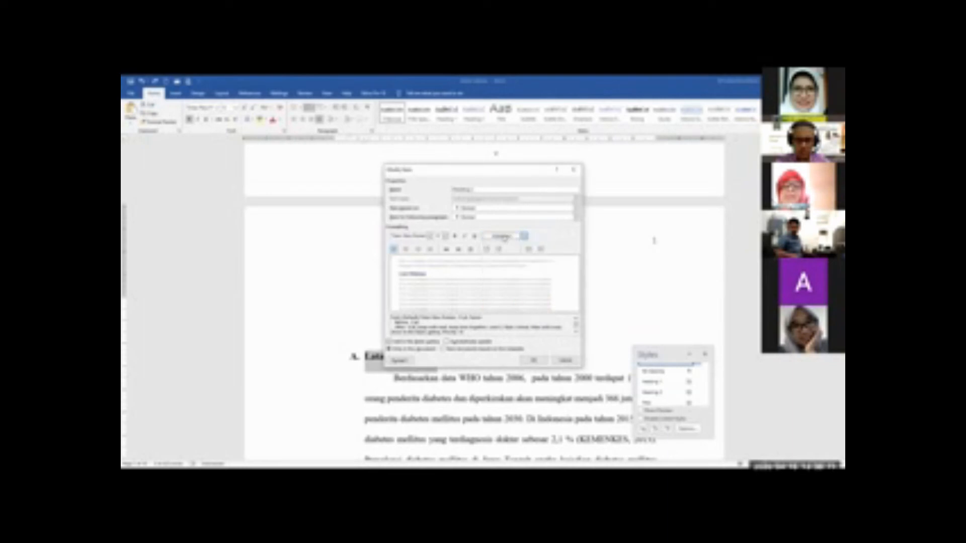
click(504, 238)
click(493, 262)
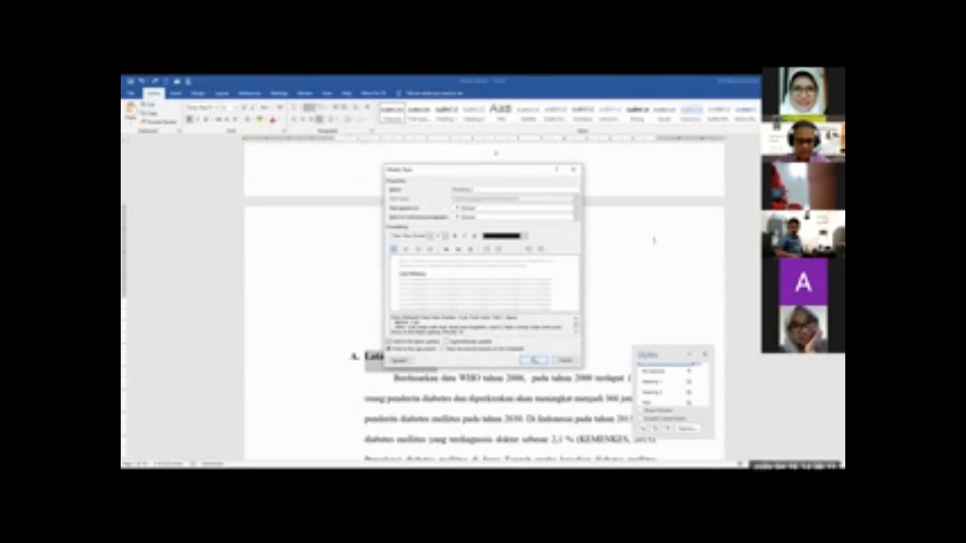
click(535, 360)
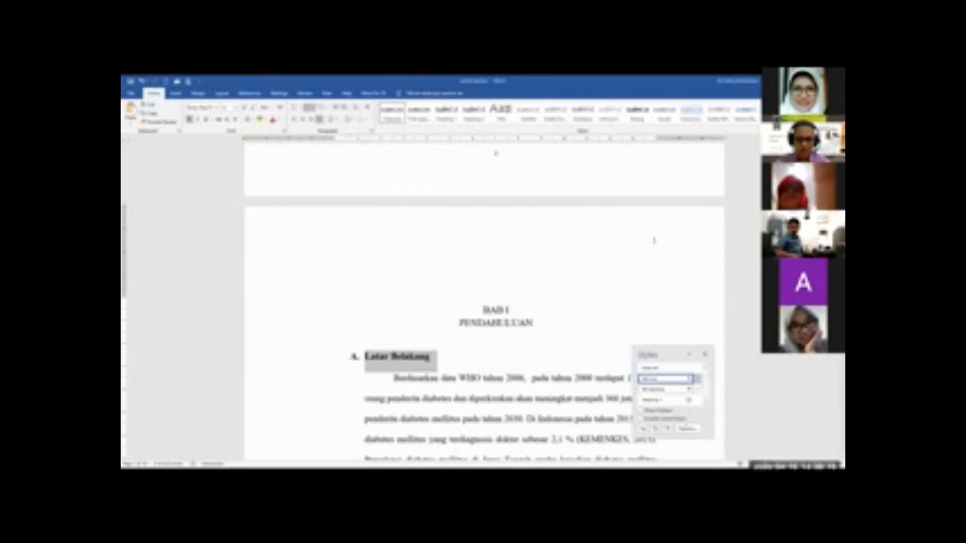
Apply the modified Heading 2 style to the Latar Belakang subheading and number it "A."
click(512, 311)
click(404, 357)
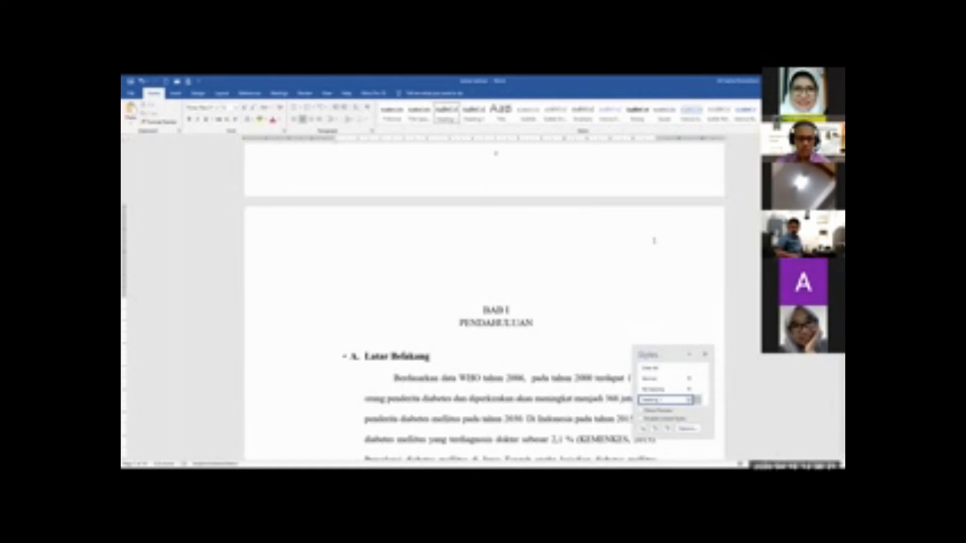
click(322, 362)
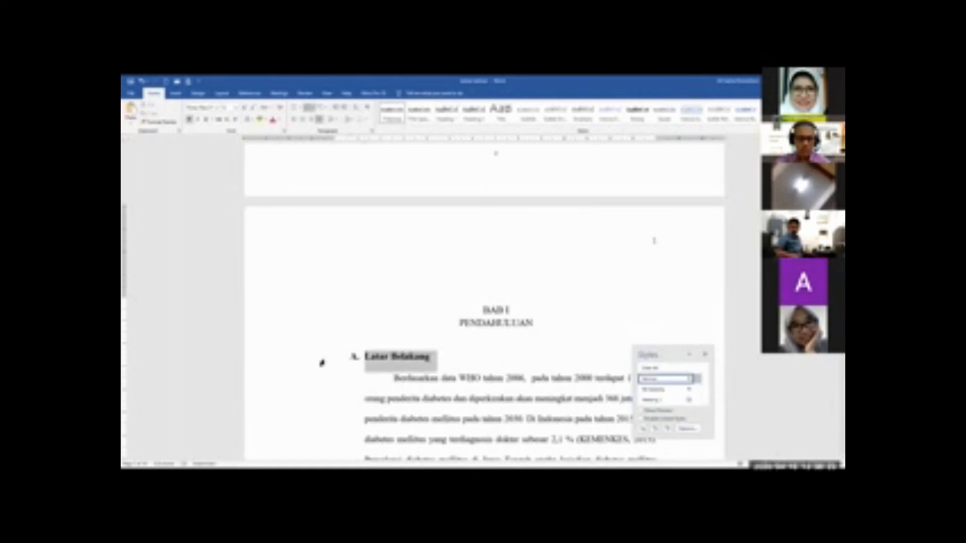
click(473, 112)
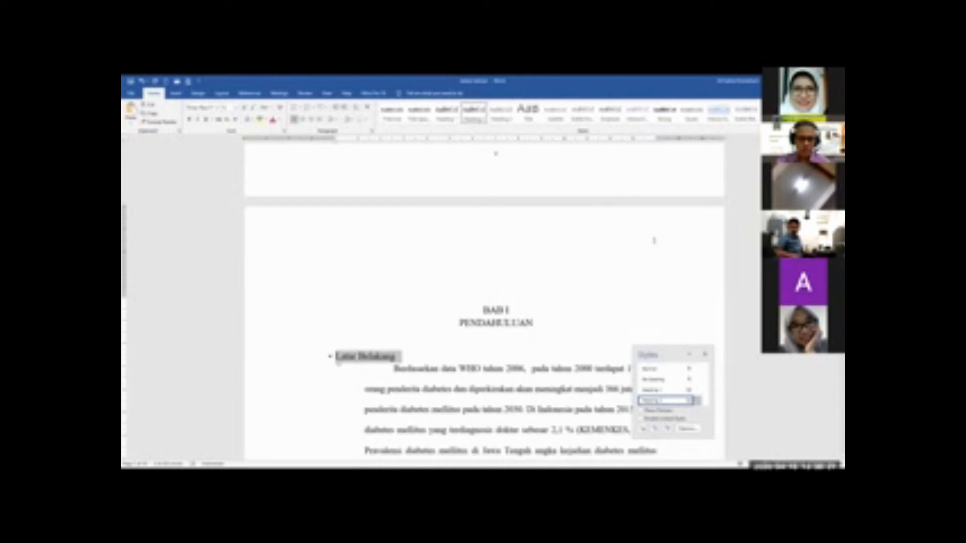
click(338, 362)
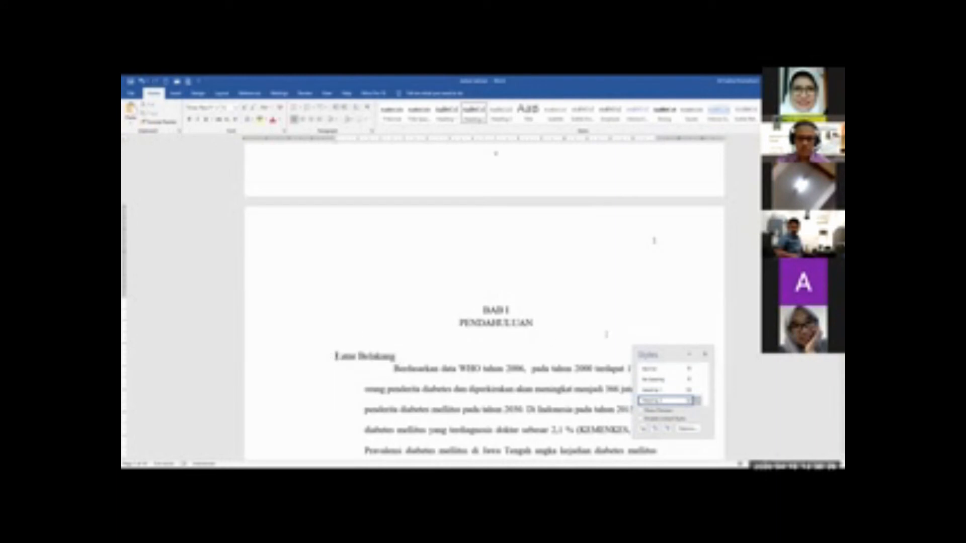
click(704, 354)
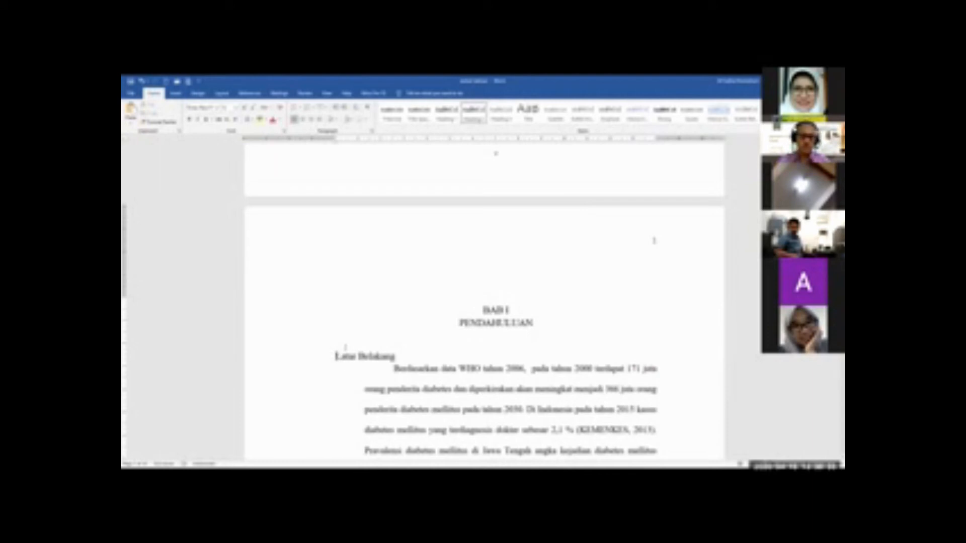
text(A)
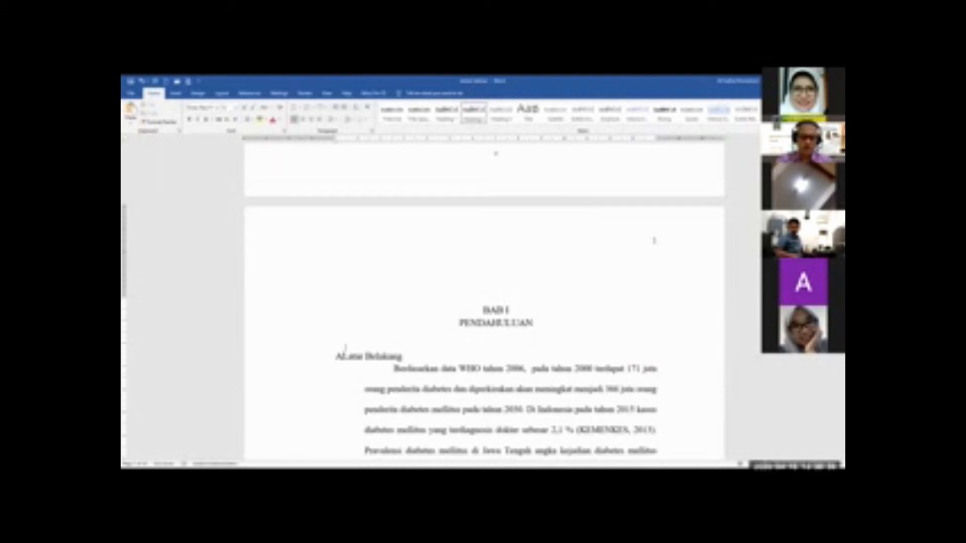
text(.)
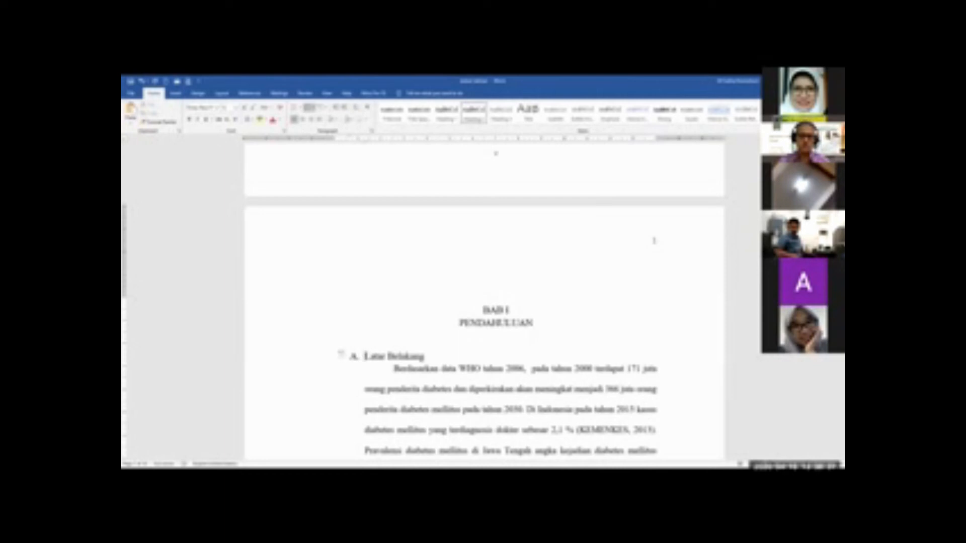
Apply the Heading 2 style to the Rumusan Masalah subheading and number it "B."
scroll(355, 349, down, 5)
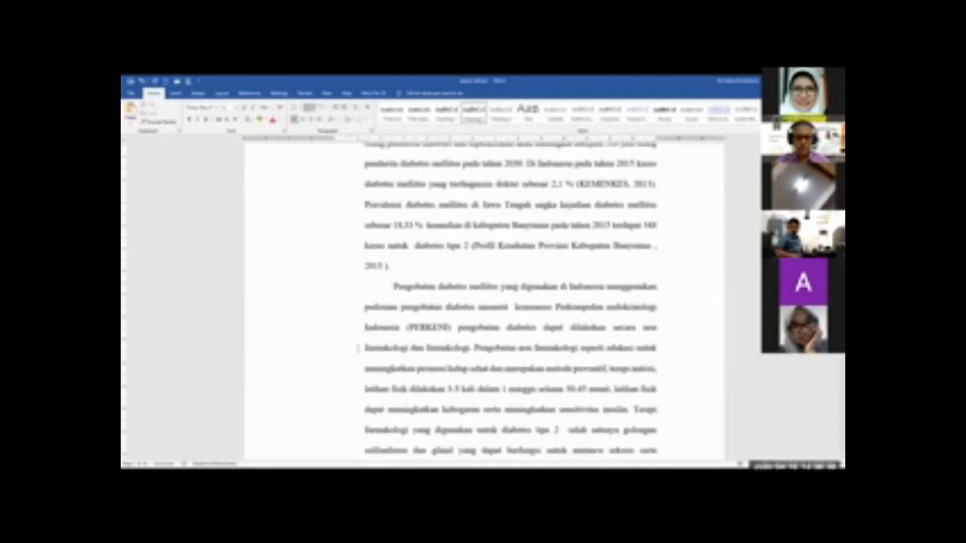
scroll(358, 348, down, 15)
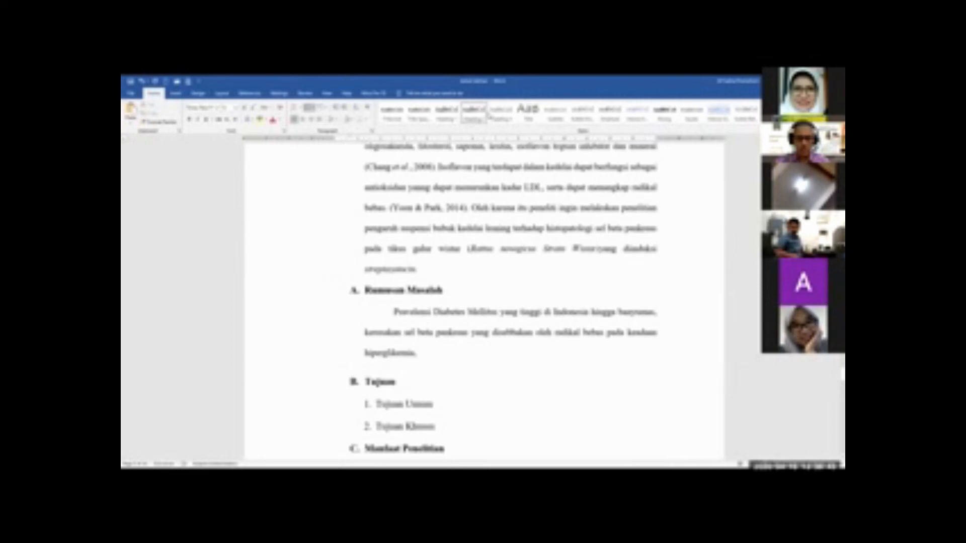
click(332, 290)
click(480, 114)
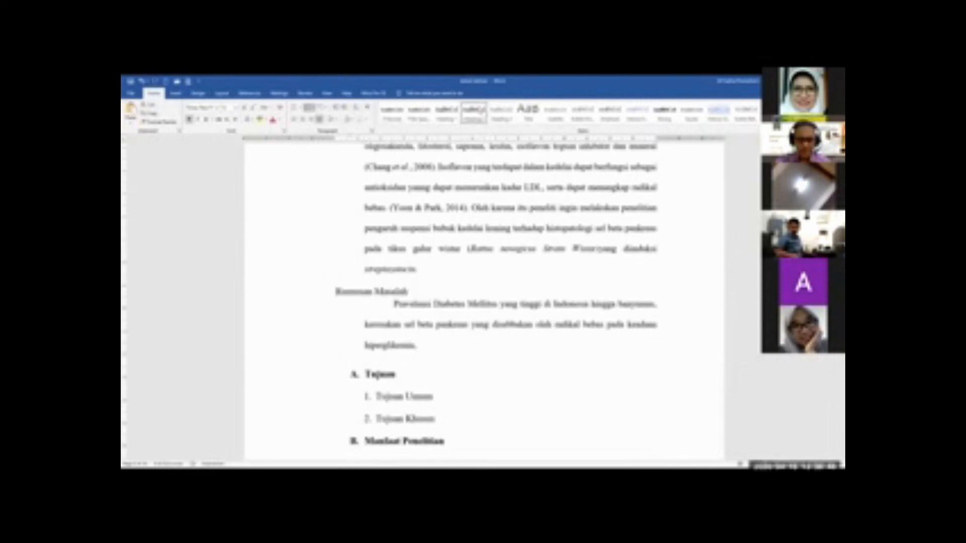
click(337, 292)
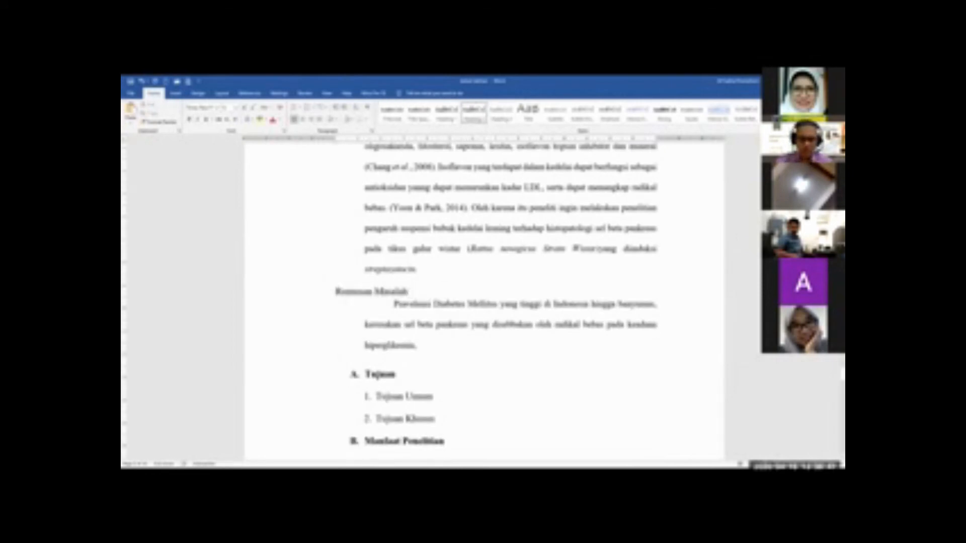
text(B.)
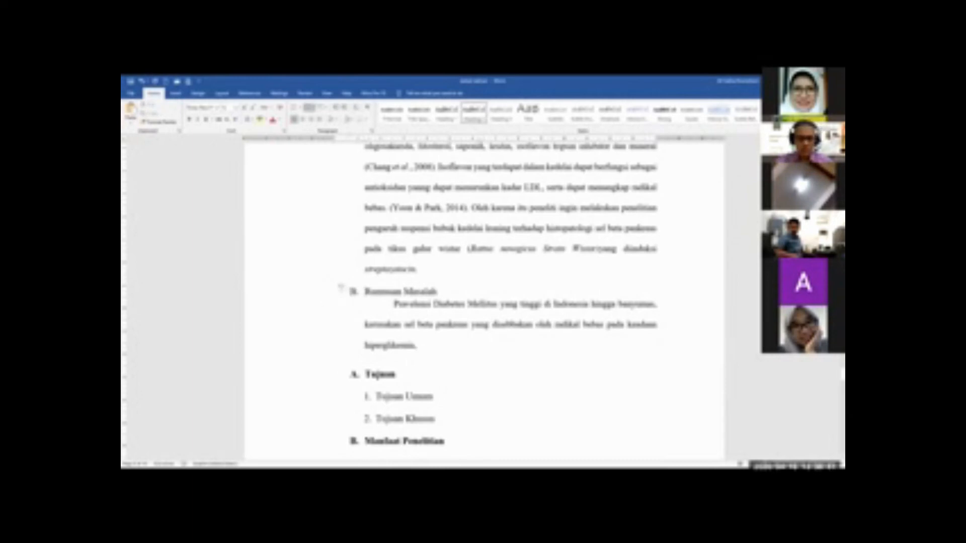
Apply the Heading 2 style to the Tujuan subheading and number it "C."
drag(365, 375, 401, 375)
click(473, 113)
click(337, 376)
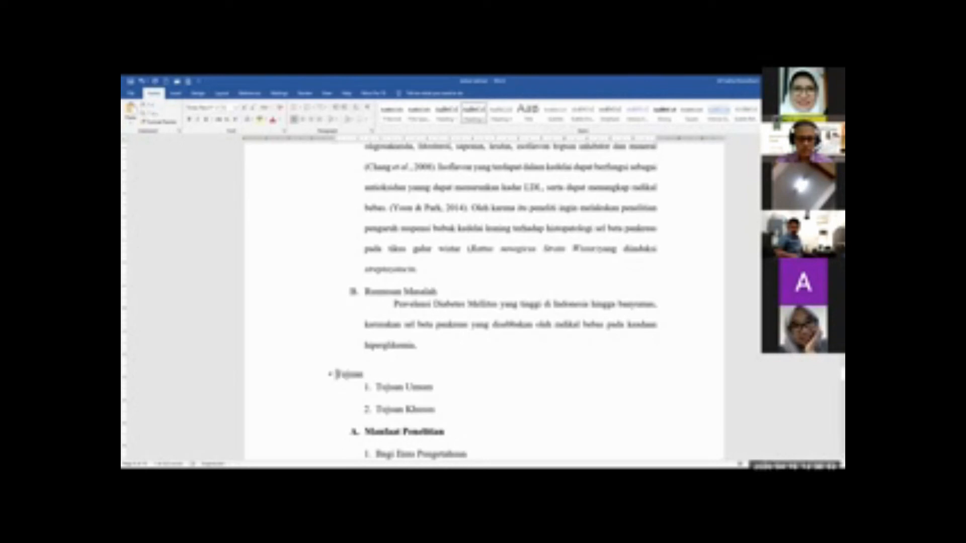
text(C.)
Apply the Heading 2 style to the Manfaat Penelitian subheading and number it "D."
scroll(323, 373, down, 3)
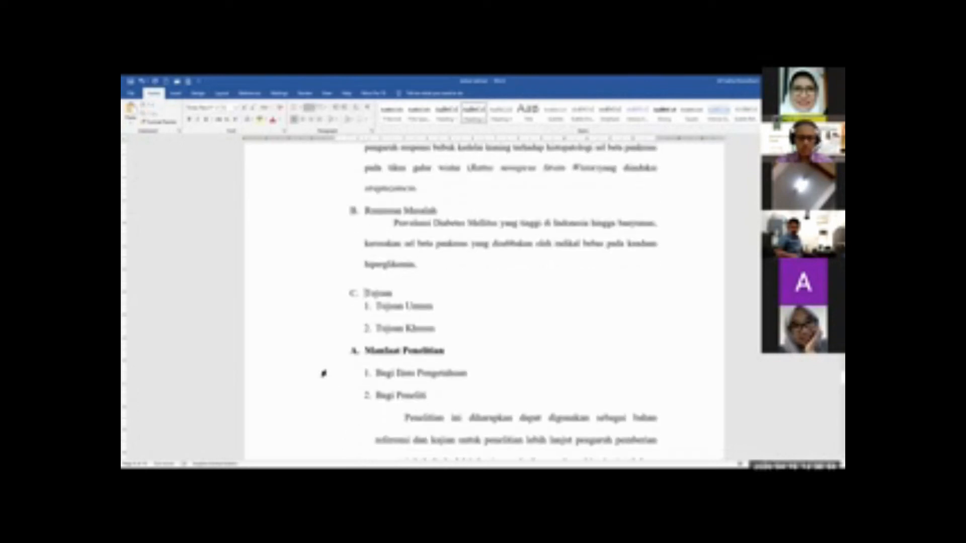
click(319, 355)
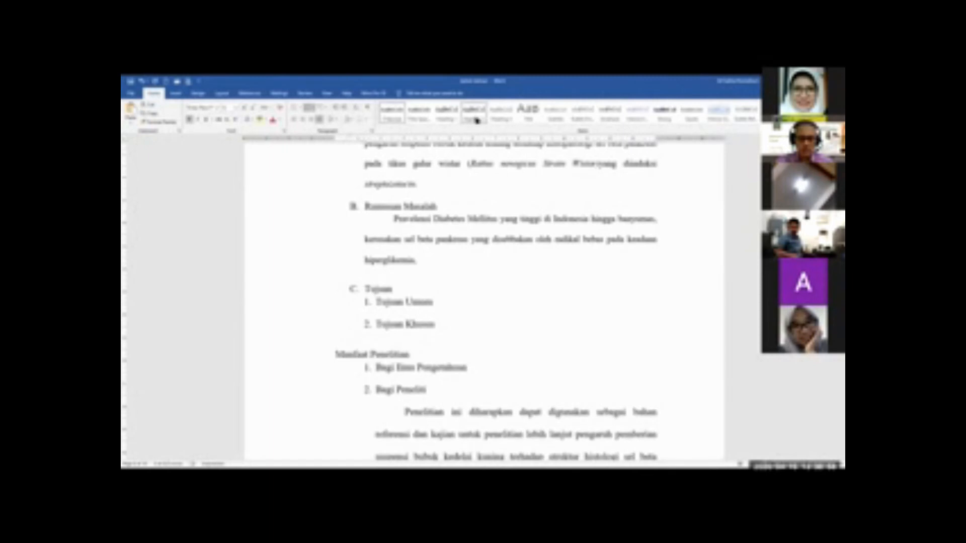
click(476, 121)
click(339, 356)
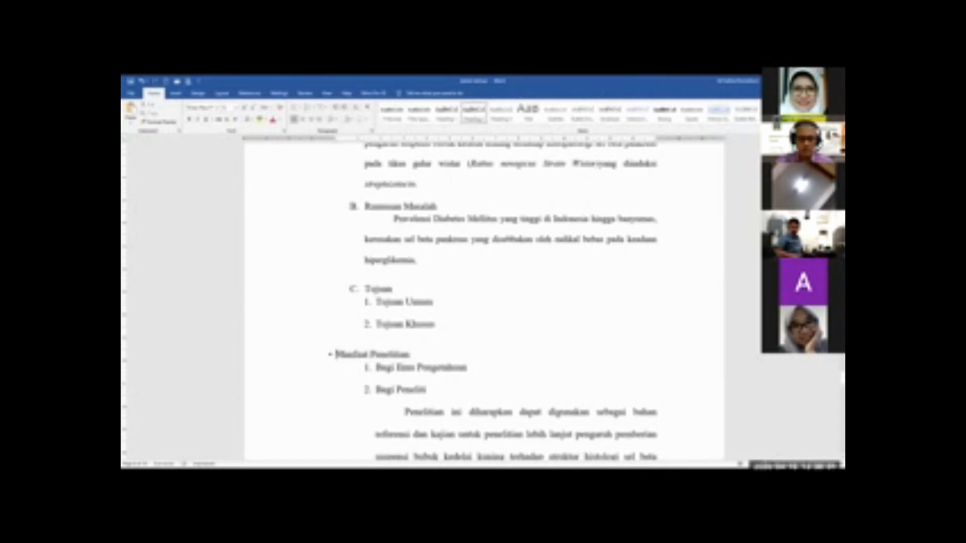
text(D.)
Apply the Heading 1 style to both lines of the BAB II TINJAUAN PUSTAKA chapter title
scroll(344, 355, down, 10)
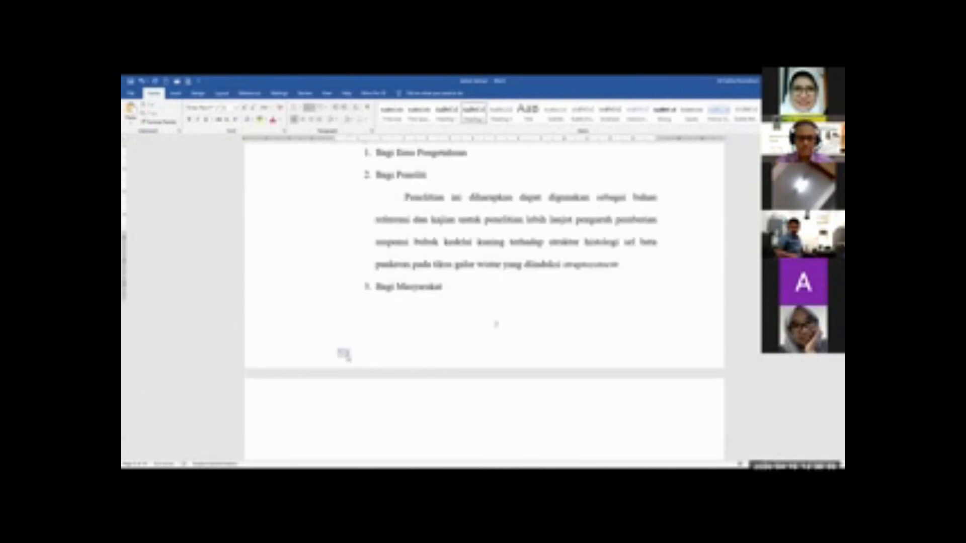
scroll(308, 315, up, 1)
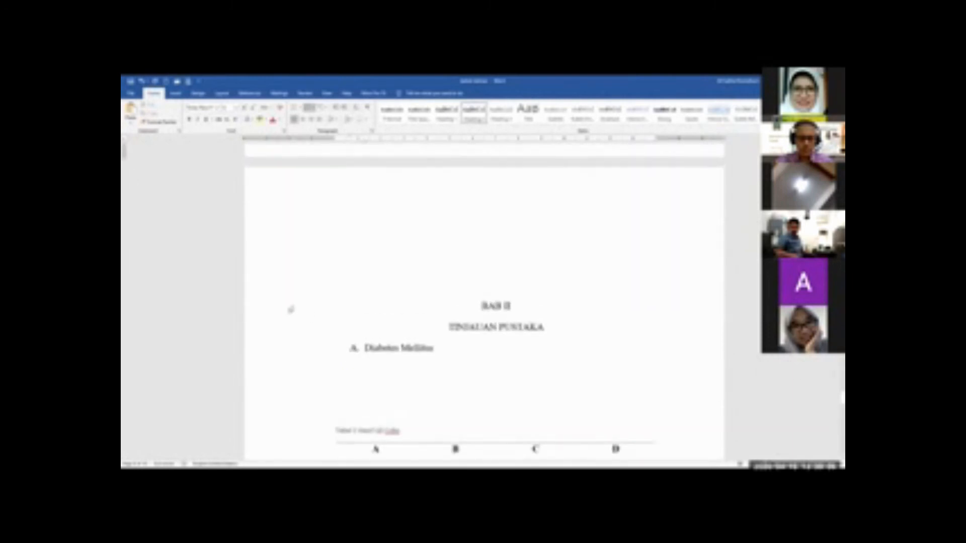
drag(290, 309, 275, 330)
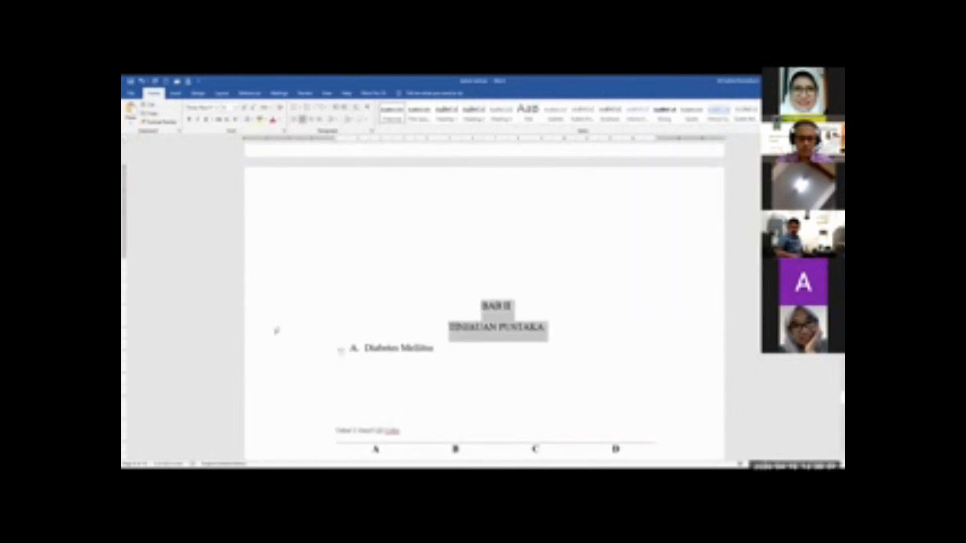
click(443, 117)
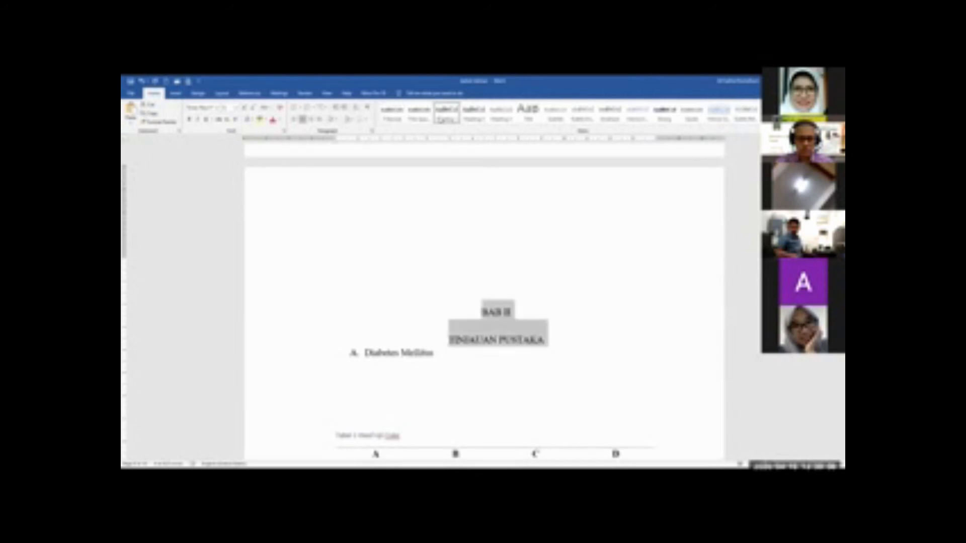
Apply the Heading 2 style to the Diabetes Mellitus subheading in BAB II and number it "A."
click(301, 360)
click(474, 114)
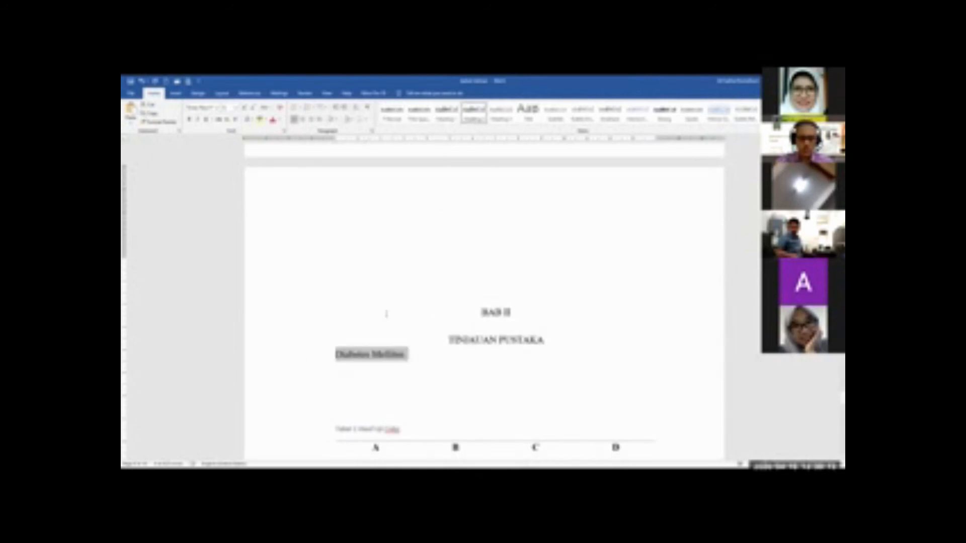
click(336, 354)
text(A.)
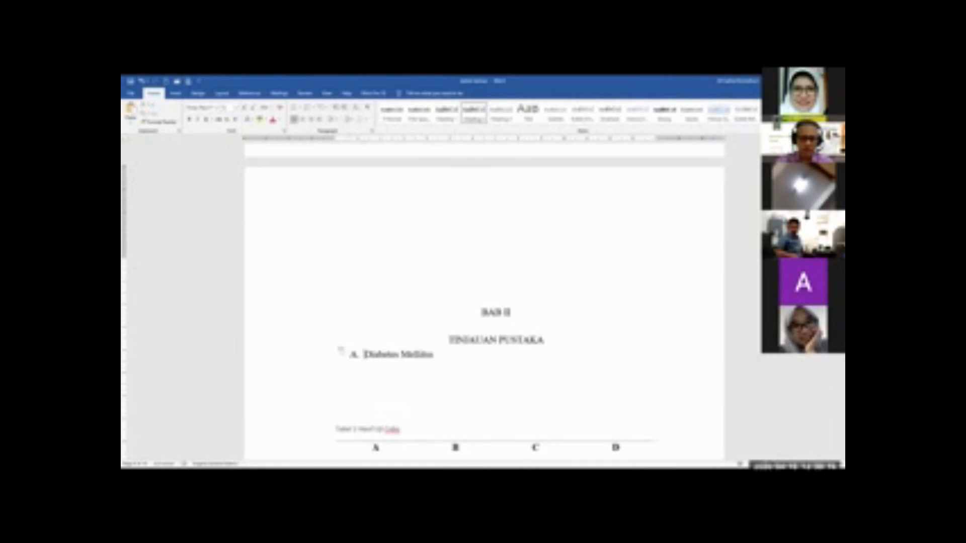
scroll(471, 349, down, 5)
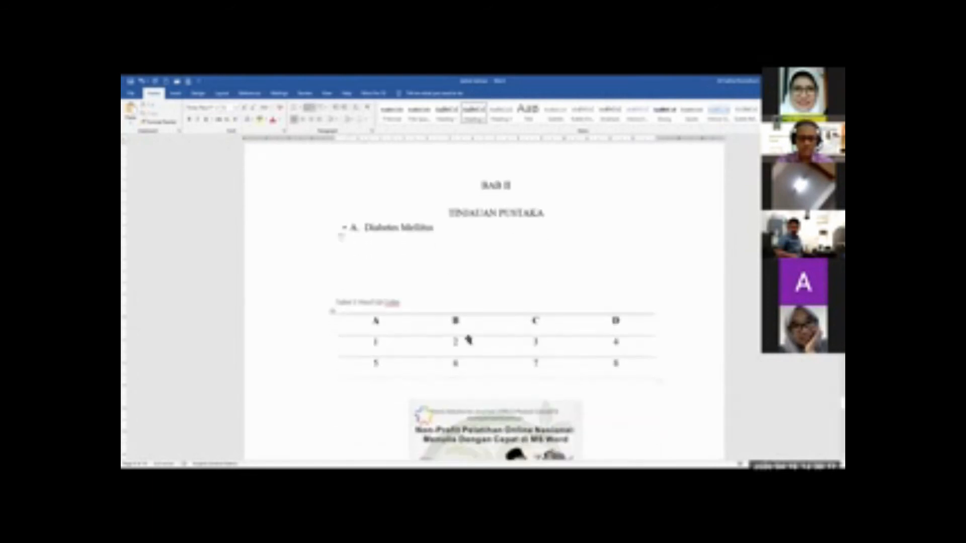
scroll(468, 340, down, 15)
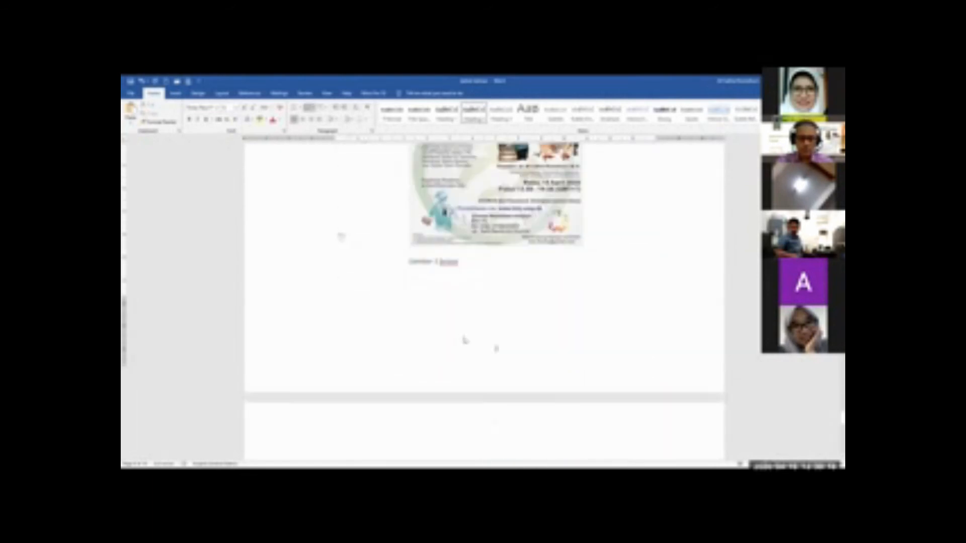
scroll(496, 410, down, 5)
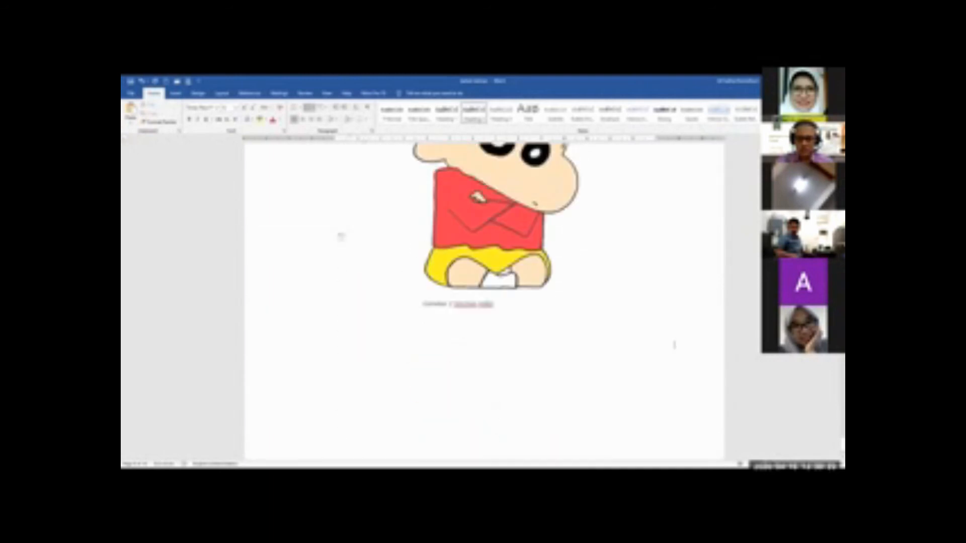
Insert an Automatic Table 2 table of contents on the empty line below the Daftar isi title
scroll(341, 236, up, 20)
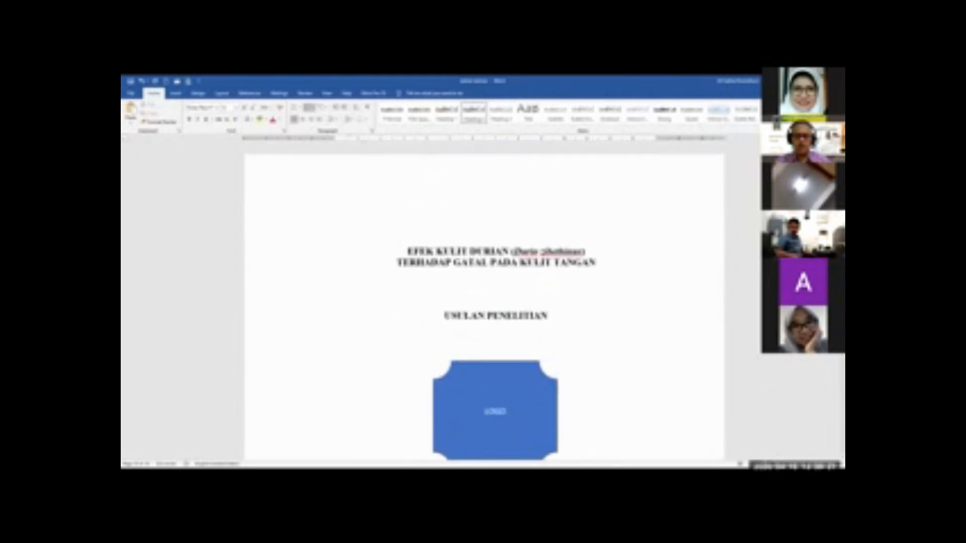
scroll(673, 286, down, 17)
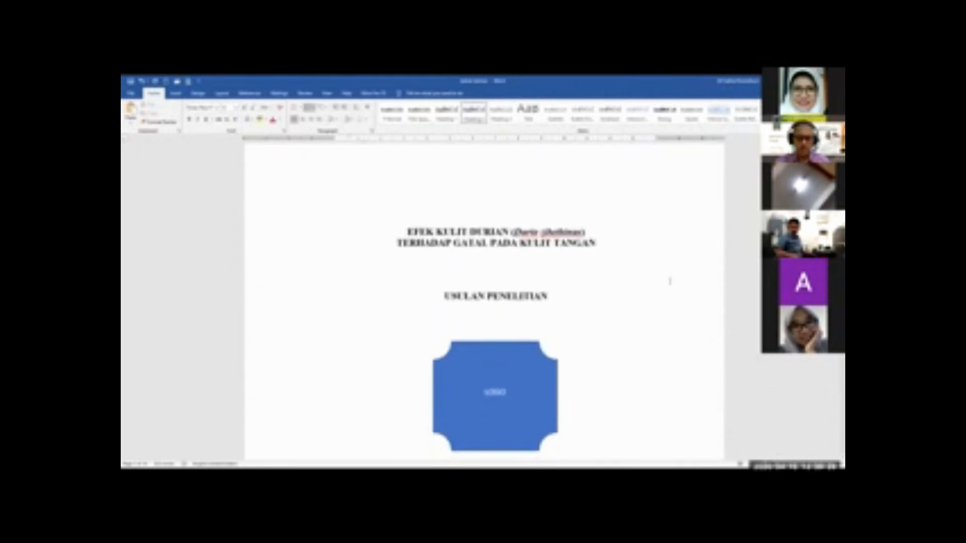
scroll(669, 281, down, 15)
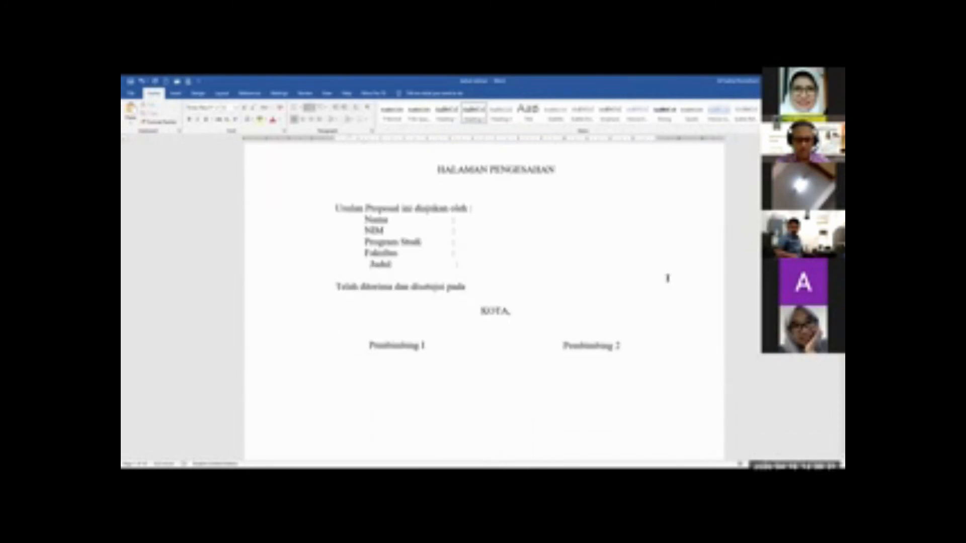
scroll(668, 278, down, 15)
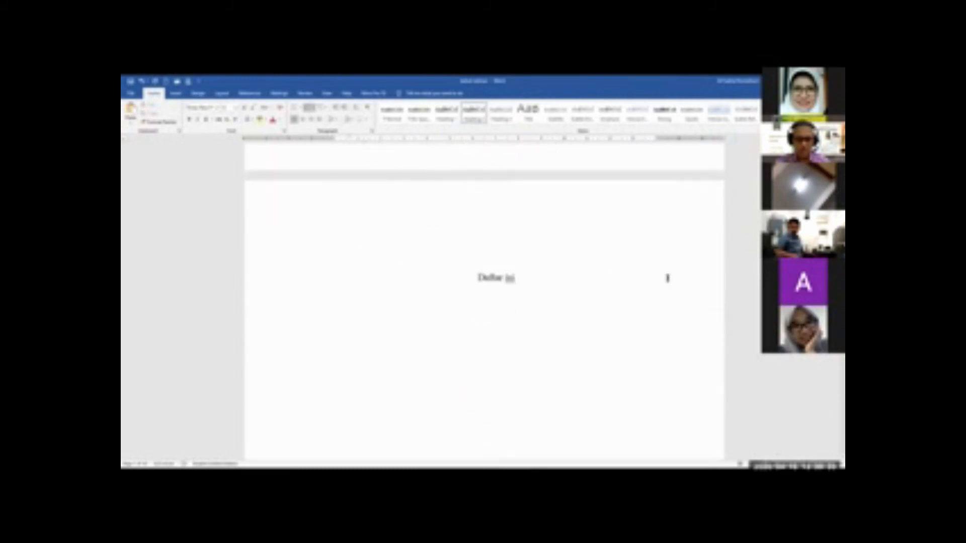
scroll(668, 278, down, 3)
click(473, 218)
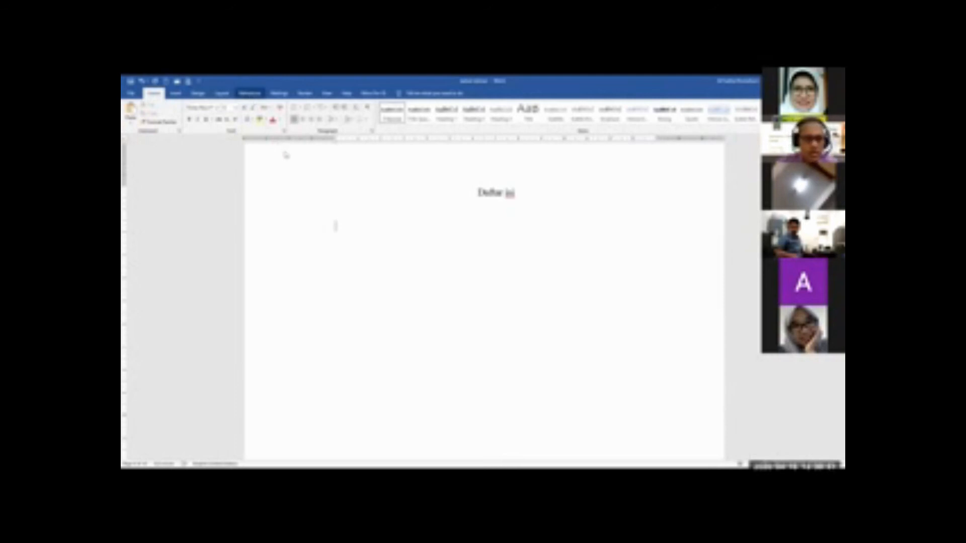
click(250, 93)
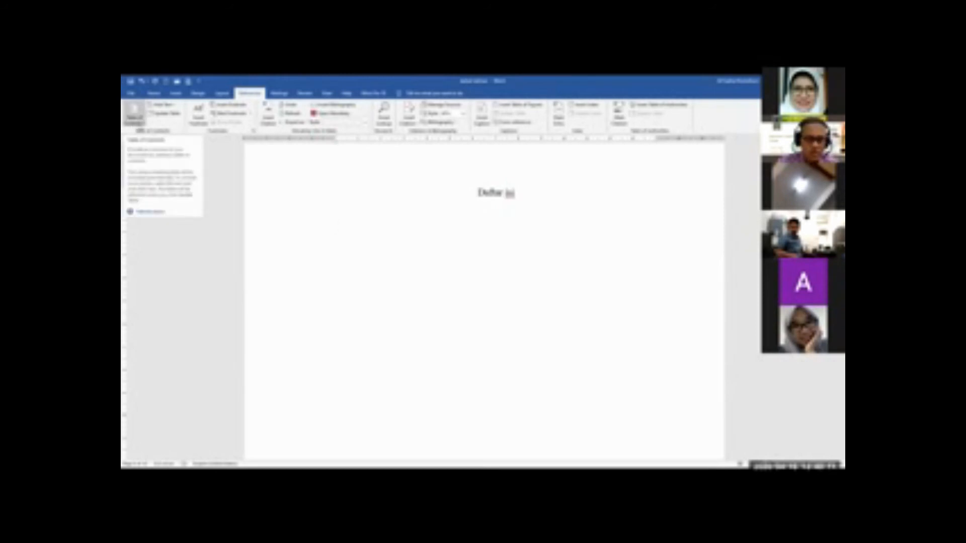
click(133, 117)
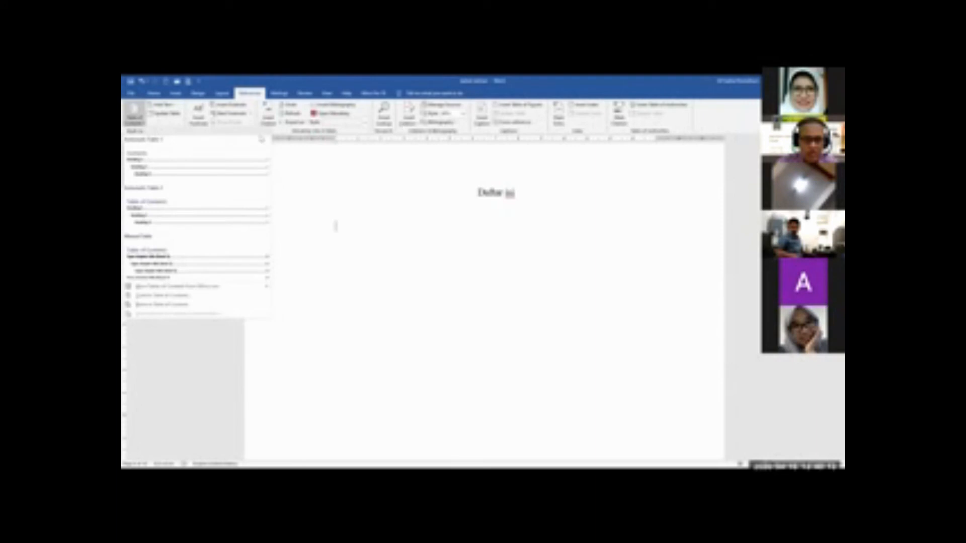
click(162, 295)
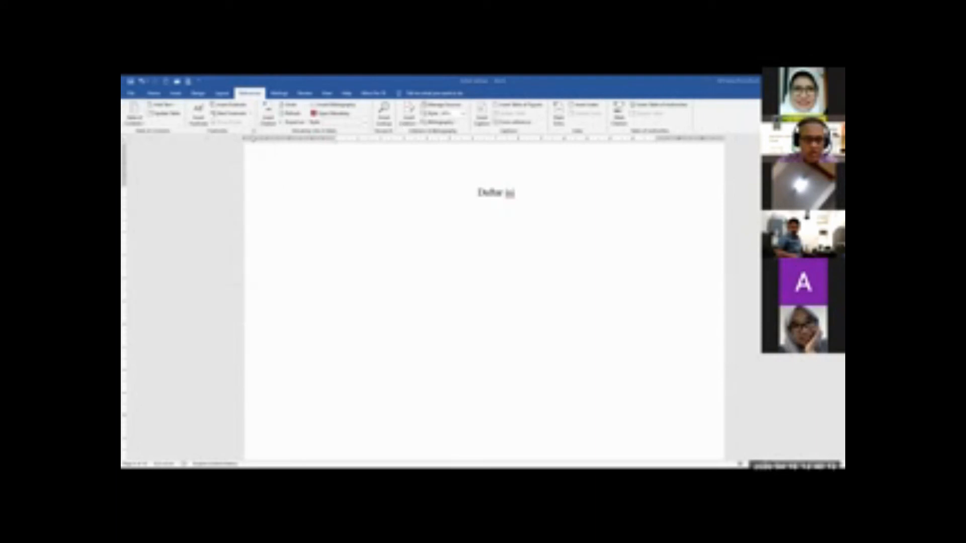
click(134, 117)
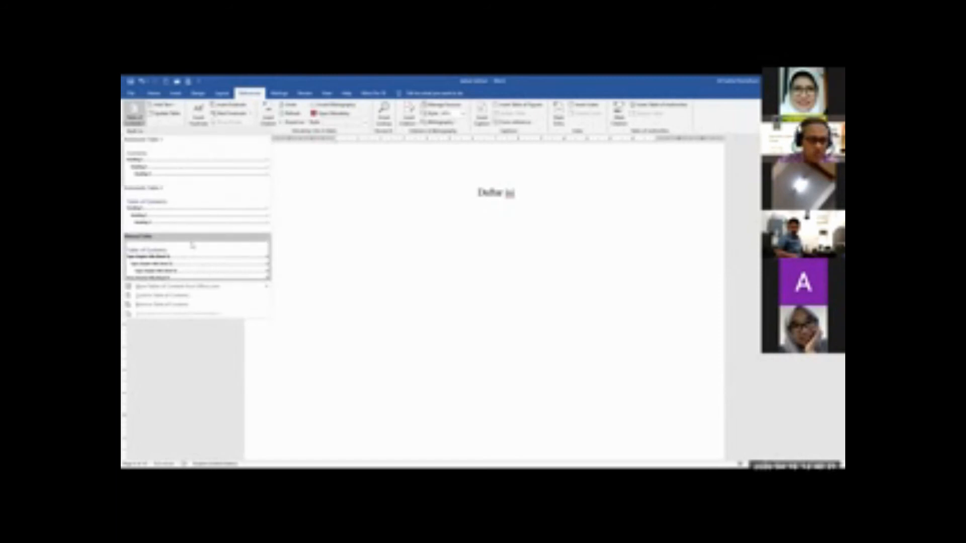
click(175, 209)
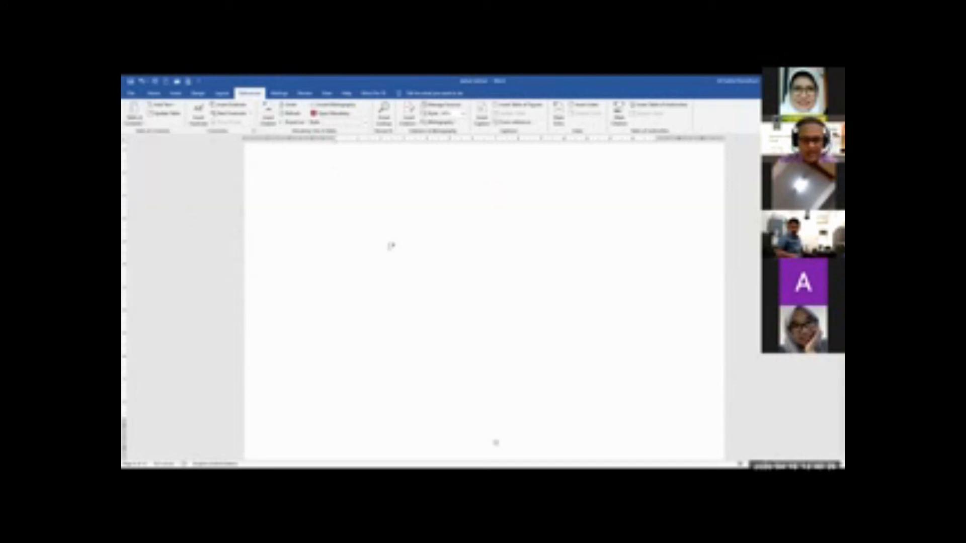
scroll(577, 269, up, 3)
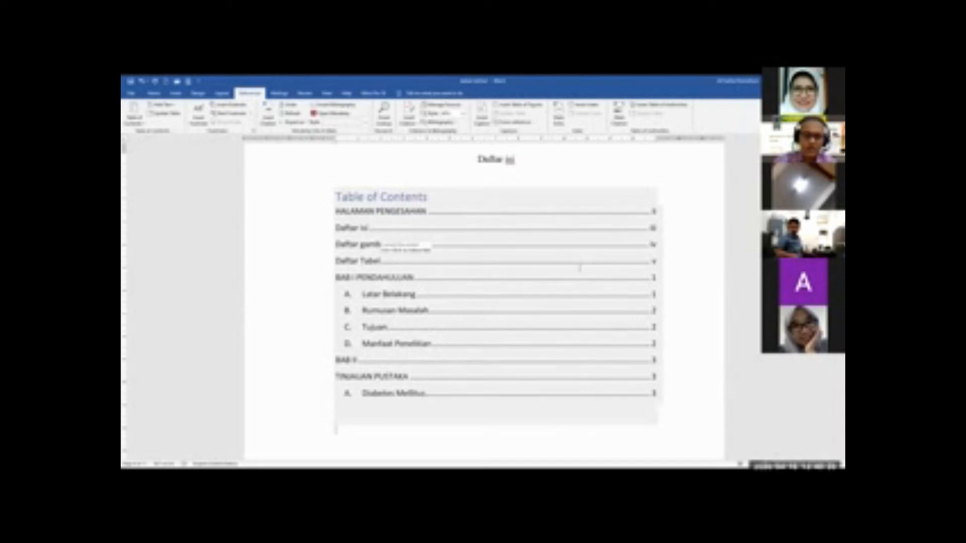
Delete the built-in "Table of Contents" heading above the entries on the Daftar isi page
scroll(443, 259, up, 2)
click(442, 259)
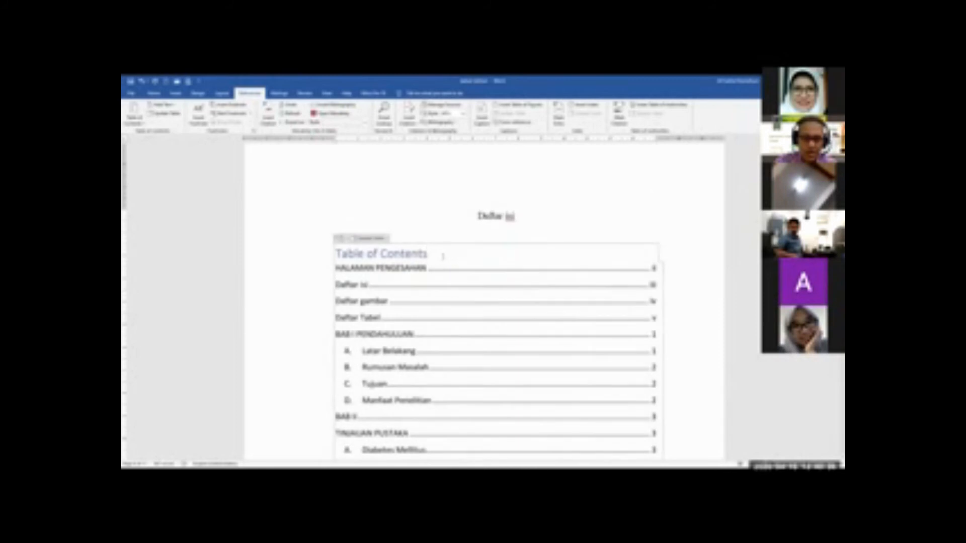
drag(434, 254, 335, 254)
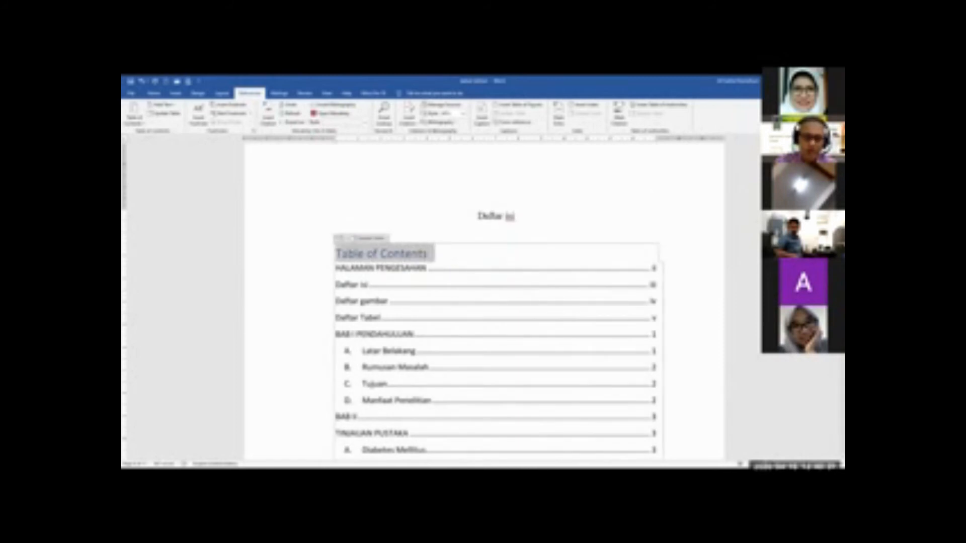
key(Delete)
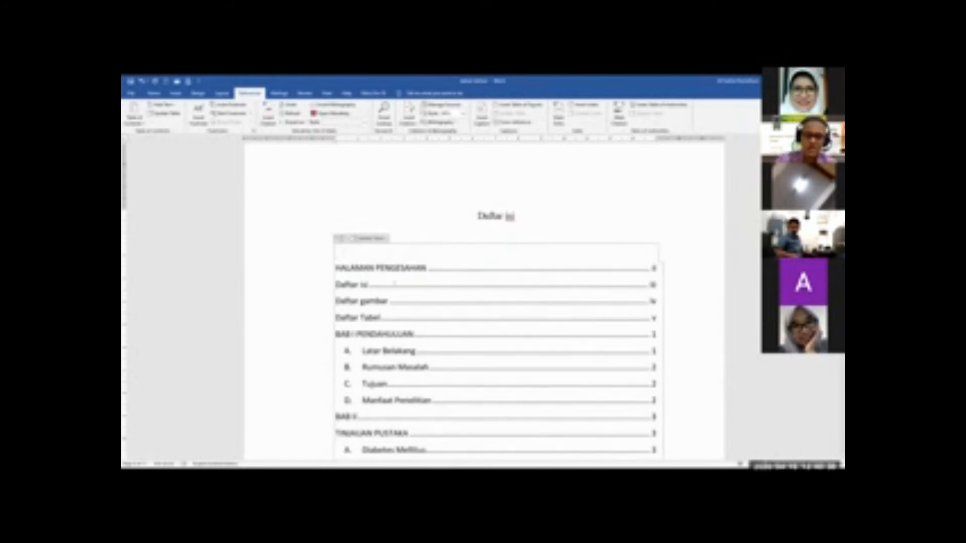
click(310, 312)
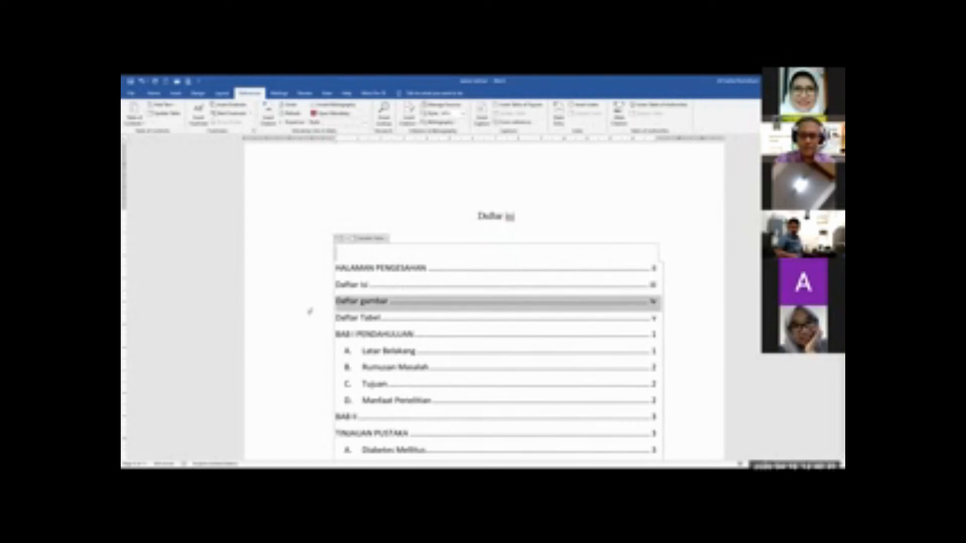
click(689, 244)
scroll(689, 245, up, 1)
click(685, 245)
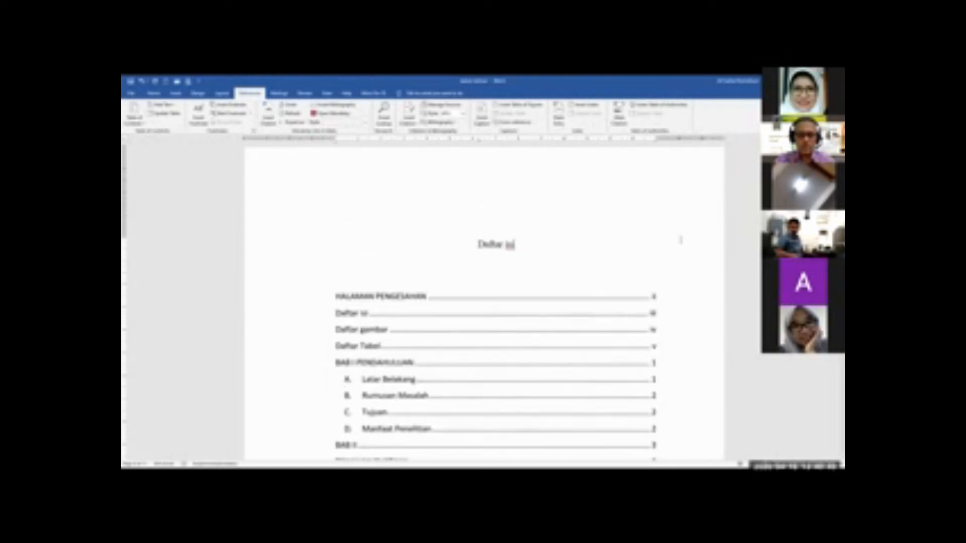
Review the generated table of contents, checking its front matter, chapter and subheading entries with their page numbers
scroll(673, 245, down, 1)
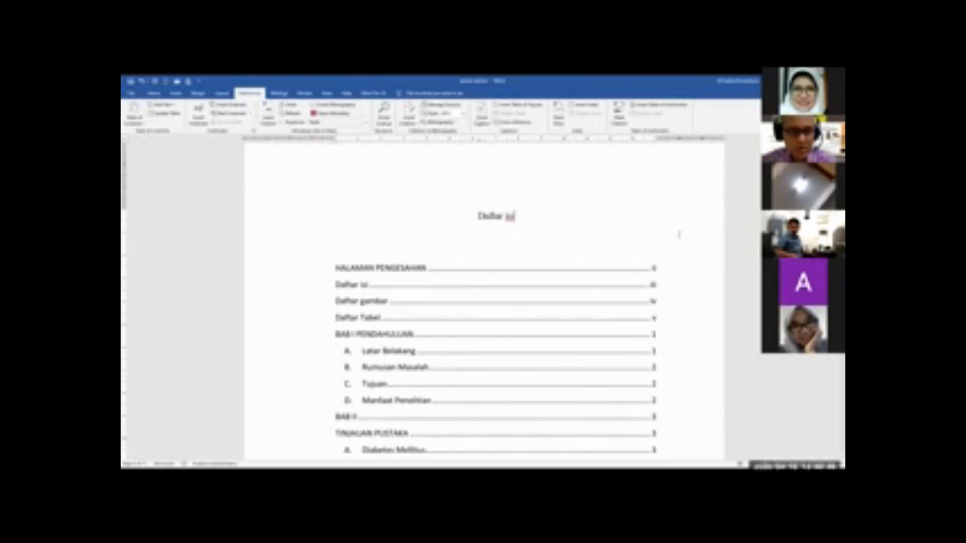
click(606, 278)
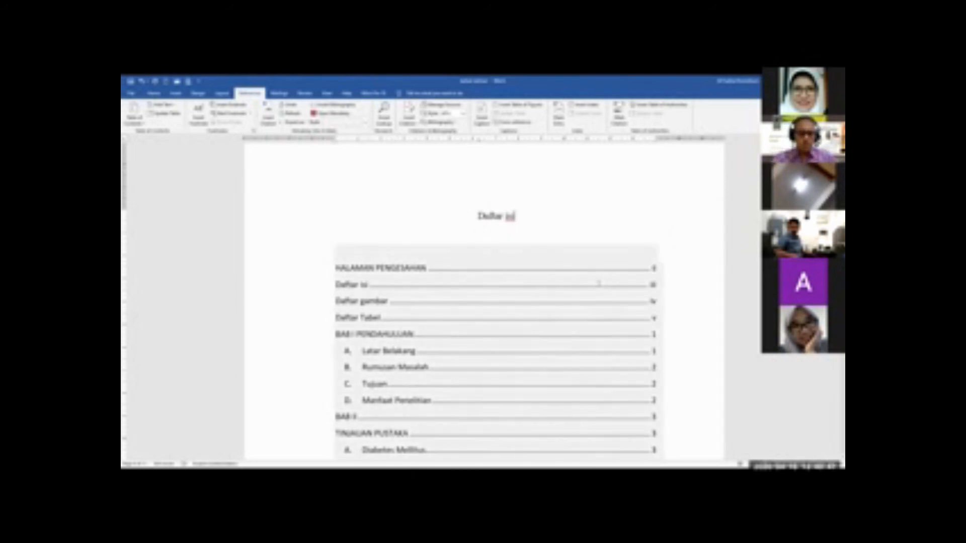
click(621, 215)
scroll(676, 244, down, 3)
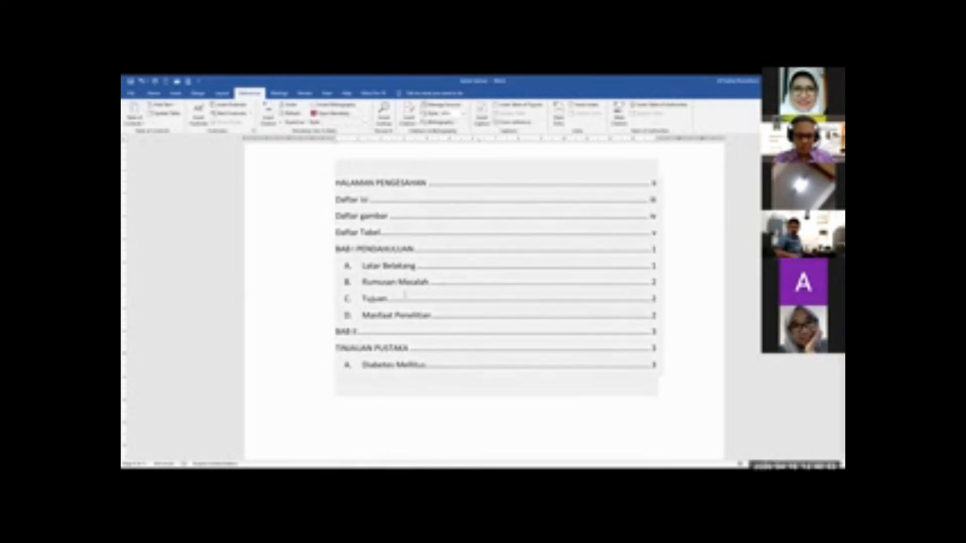
scroll(707, 337, down, 5)
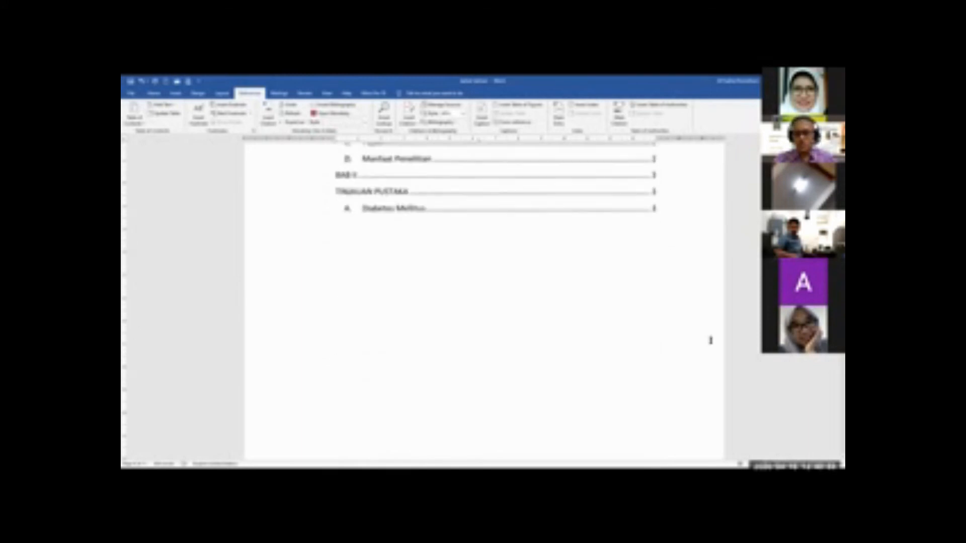
scroll(710, 329, up, 2)
scroll(711, 322, down, 1)
scroll(713, 326, up, 4)
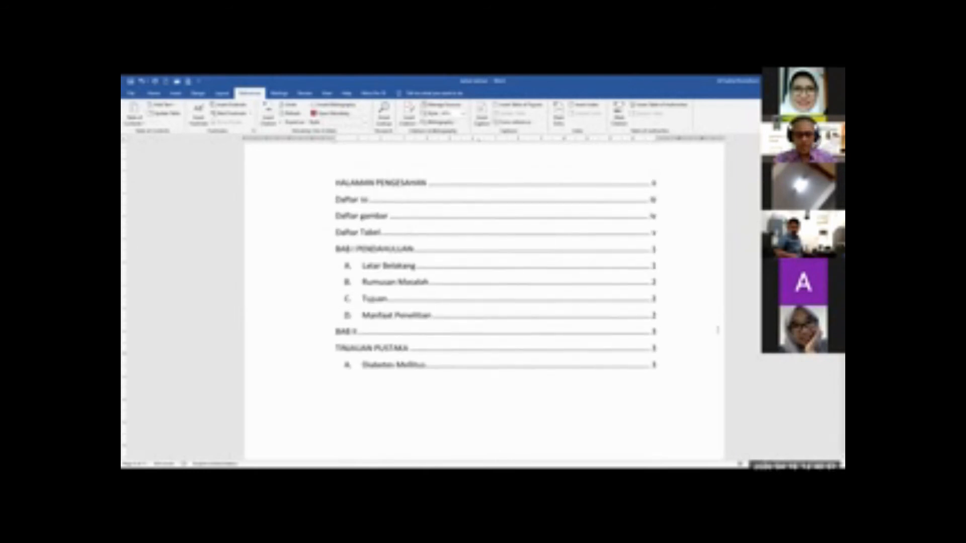
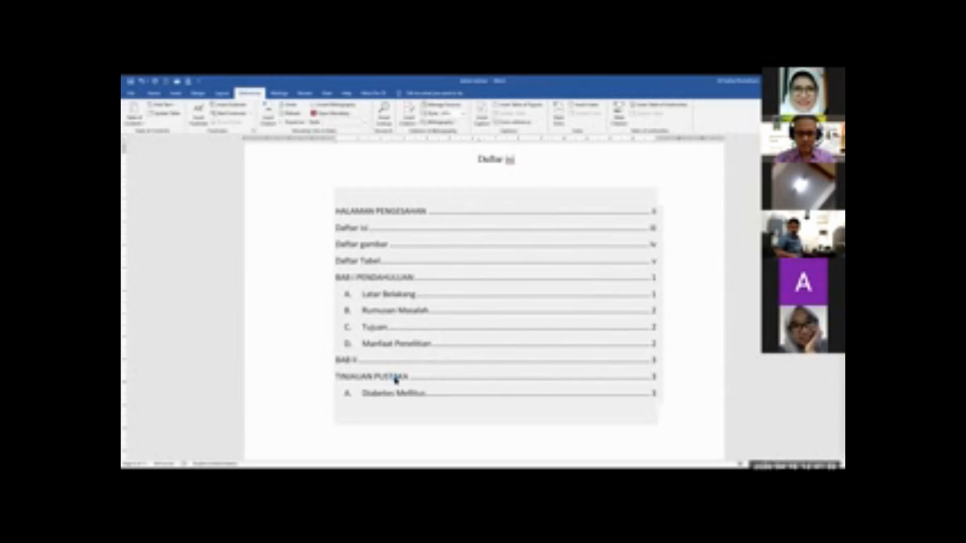
Copy the Latar Belakang text that ends with the (PERKENI, 2015) citation
ctrl+click(395, 378)
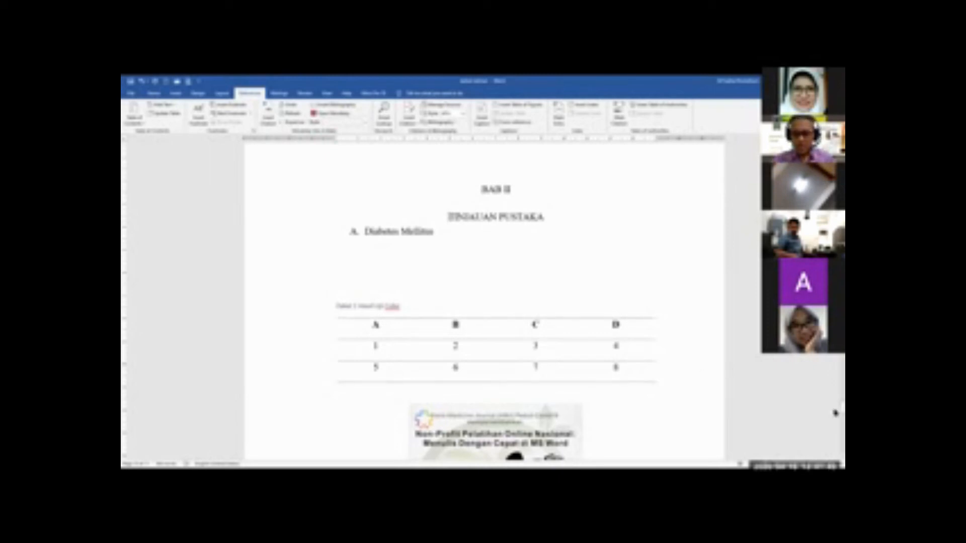
drag(834, 410, 835, 402)
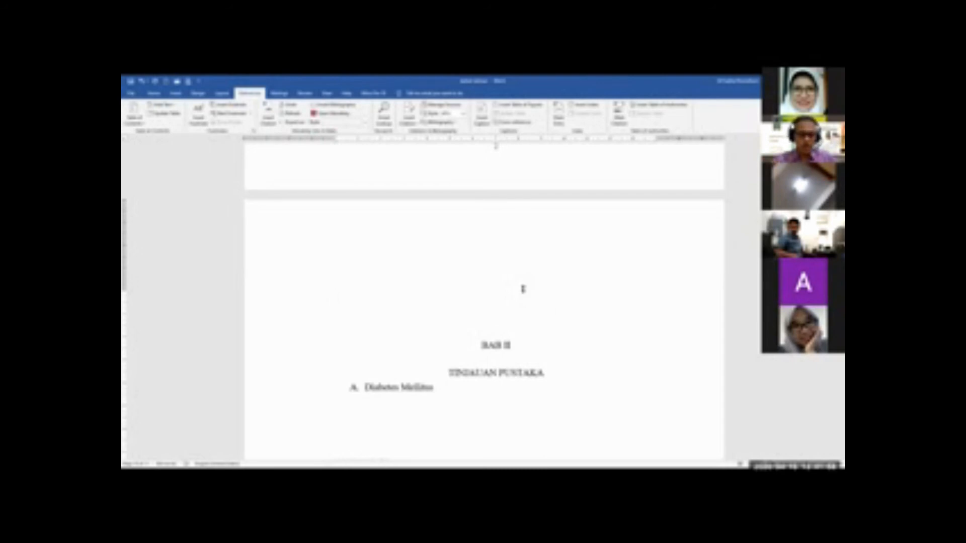
scroll(523, 288, up, 15)
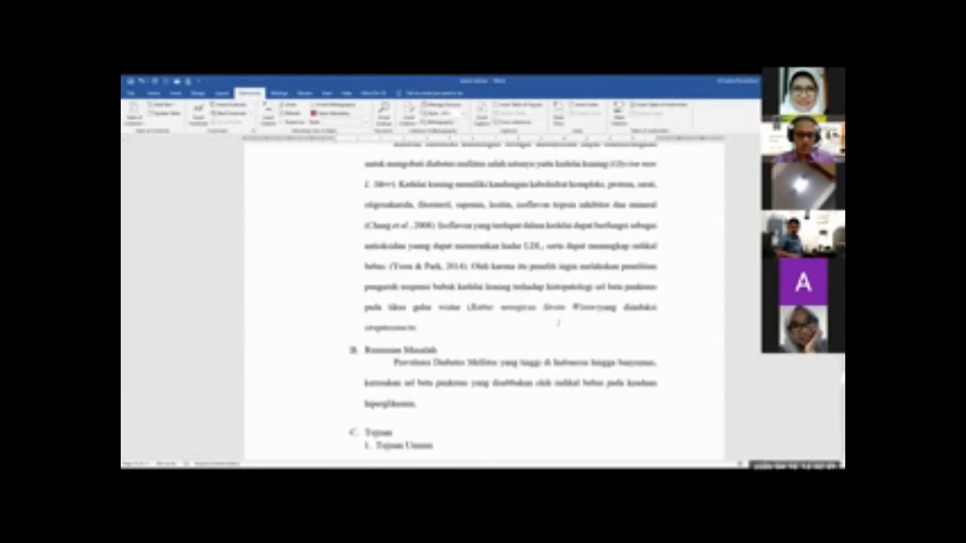
scroll(558, 322, up, 15)
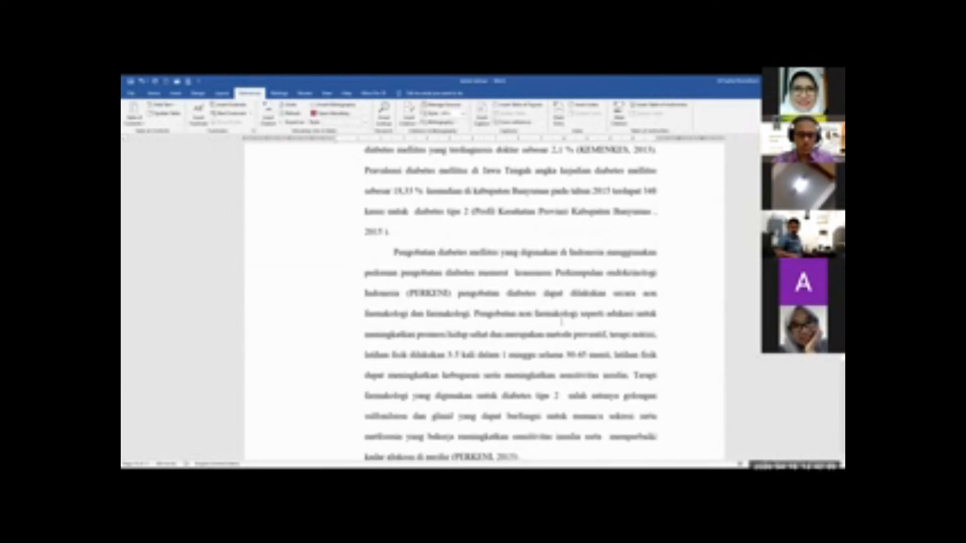
scroll(561, 322, up, 5)
drag(394, 203, 553, 356)
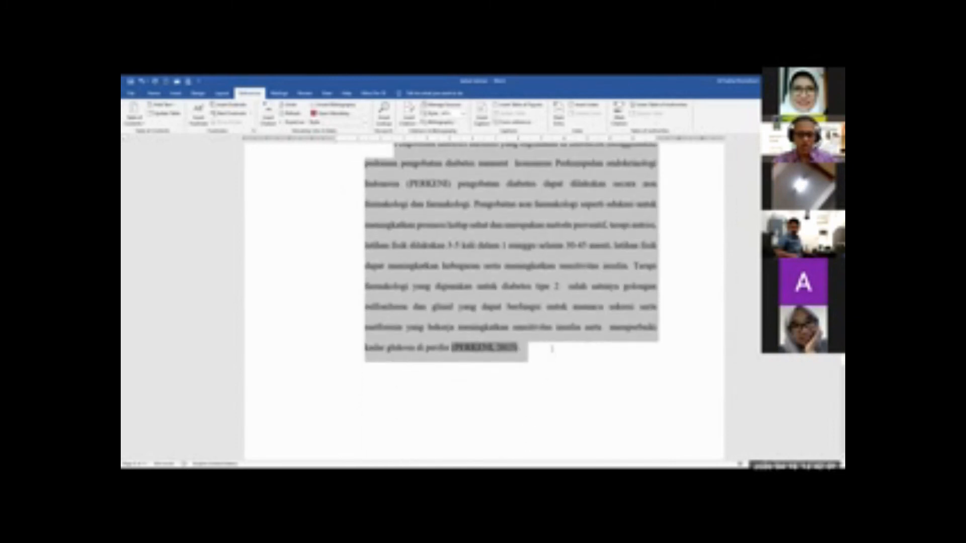
click(159, 96)
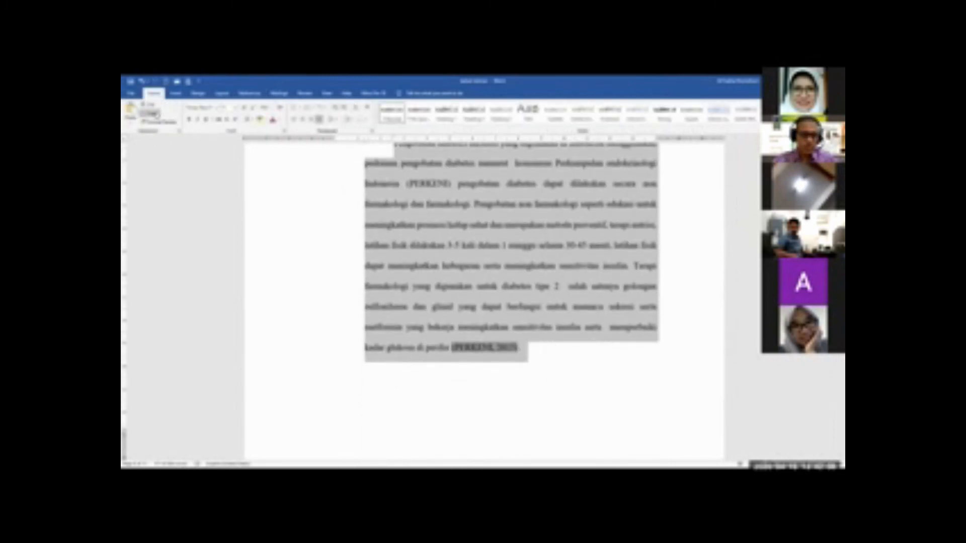
Add a line before the paragraph beginning "Kedelai memiliki kandungan" and paste the copied Latar Belakang text there
scroll(431, 309, down, 7)
scroll(431, 309, down, 1)
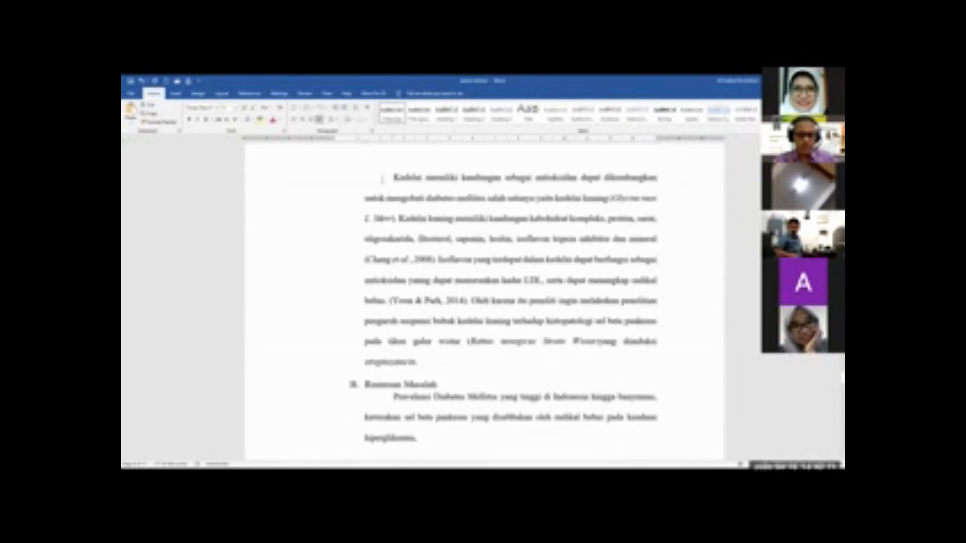
click(394, 179)
key(Return)
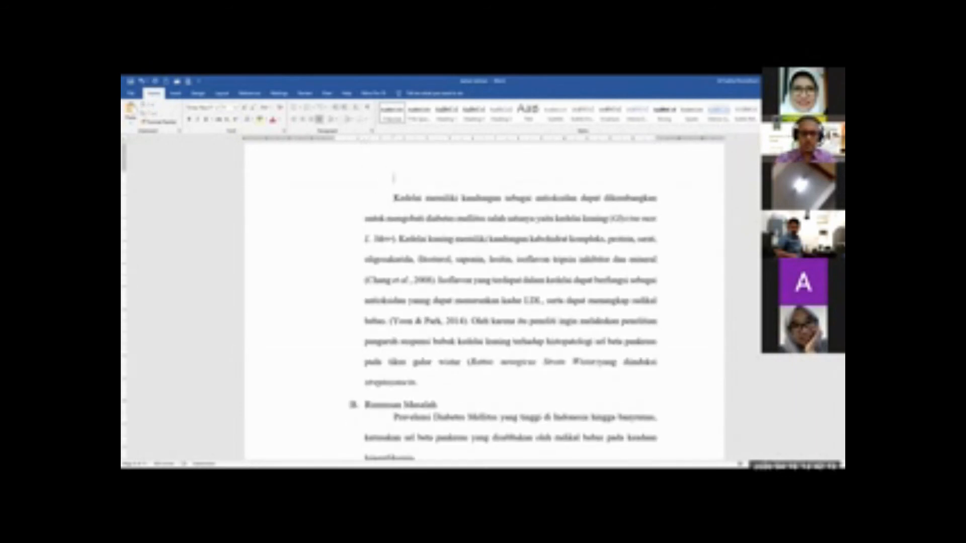
scroll(399, 189, up, 5)
scroll(398, 302, down, 2)
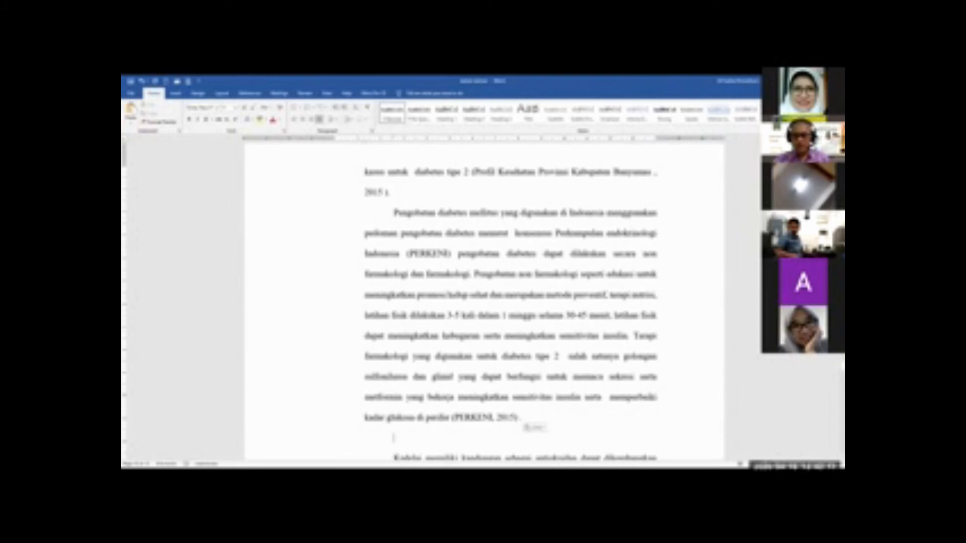
Insert several blank lines between "Bagi Masyarakat" and the BAB II heading to push the chapter onto the following page
drag(842, 365, 835, 396)
click(545, 290)
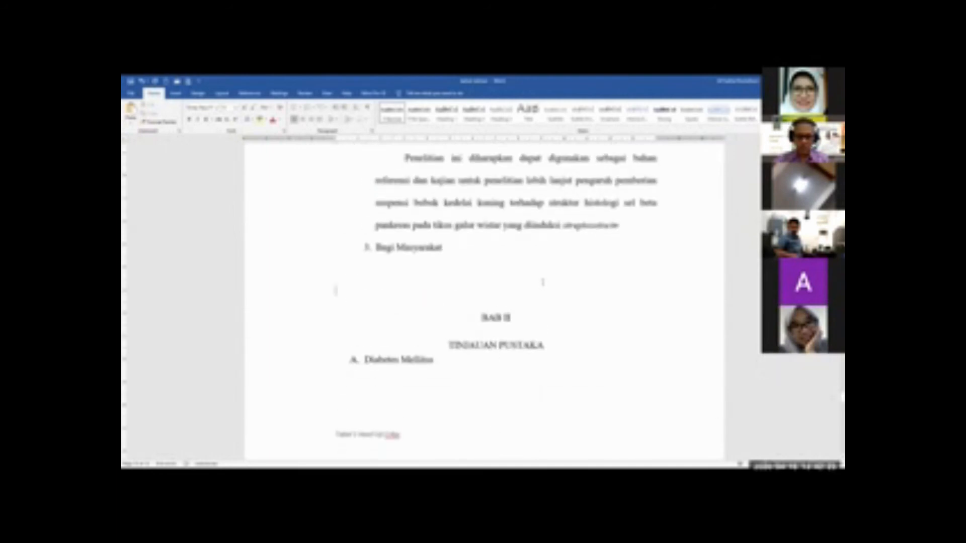
key(Return)
key(Return)
key(Return)
key(Return)
key(Return)
key(Return)
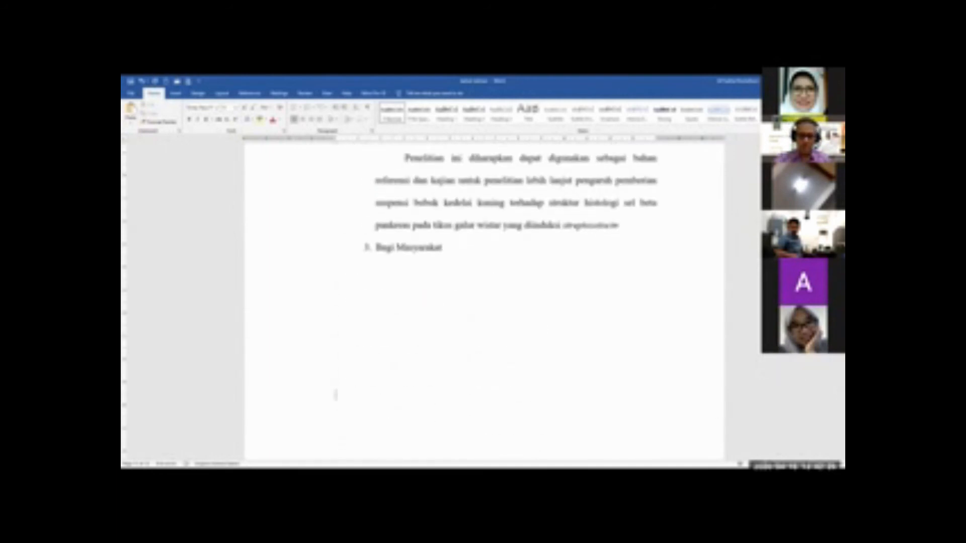
Update the table of contents on the Daftar isi page, using the update page numbers only option
scroll(603, 306, down, 3)
scroll(539, 306, down, 15)
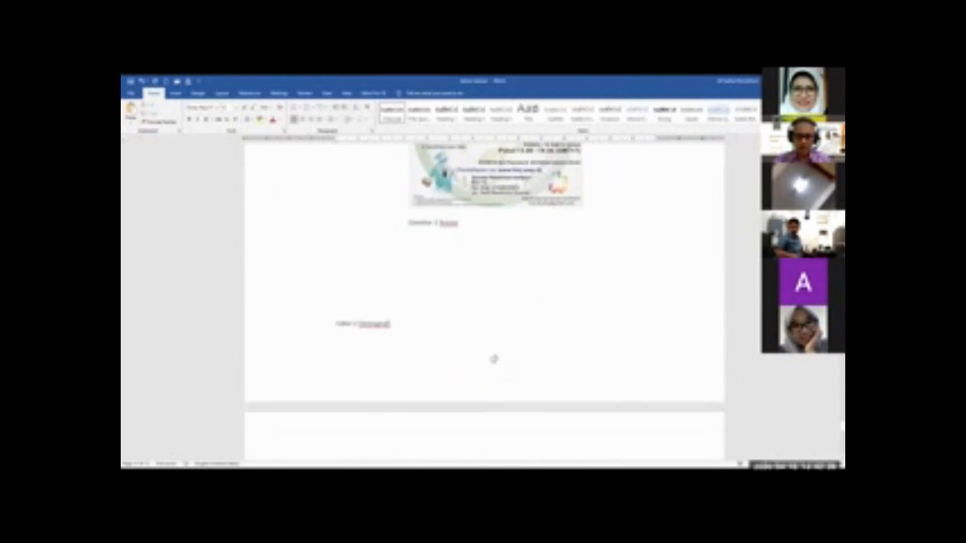
click(497, 362)
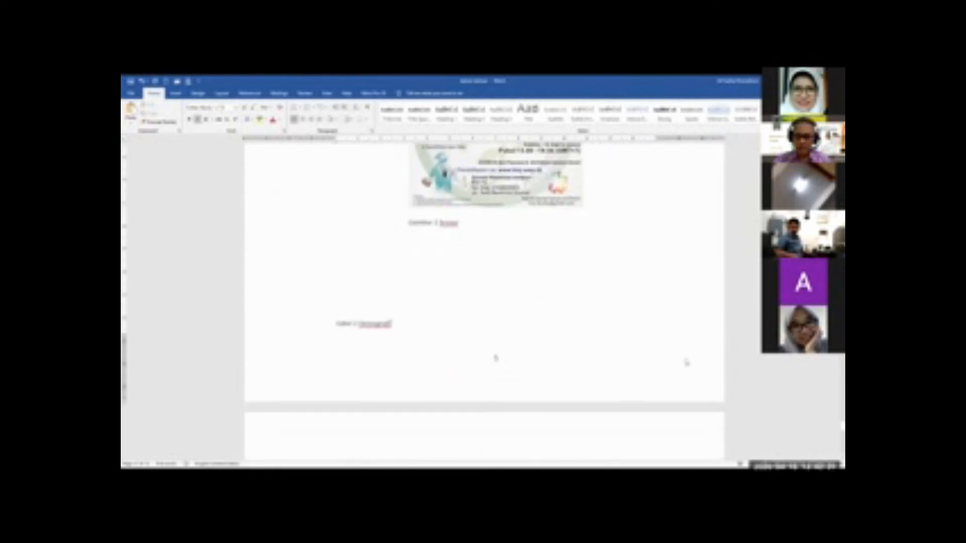
drag(842, 427, 843, 295)
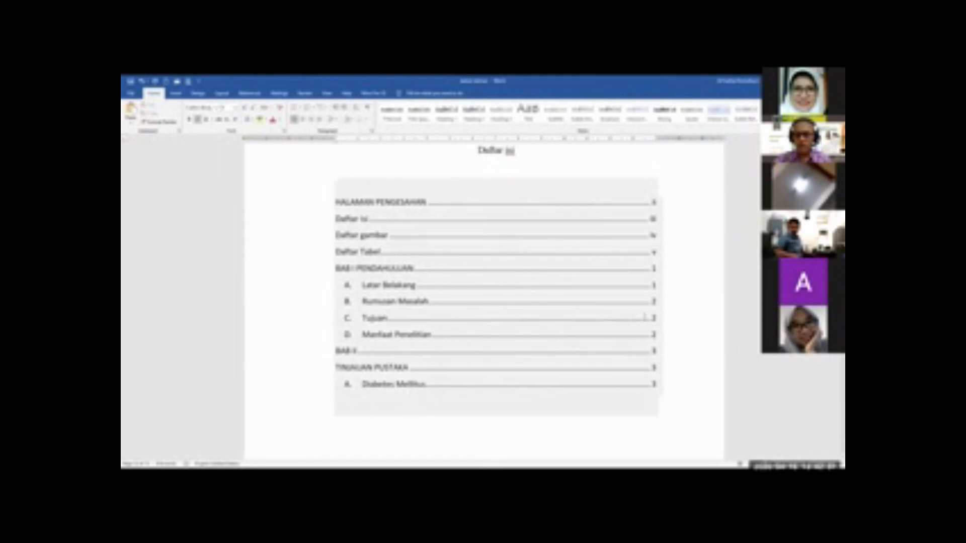
scroll(638, 324, up, 1)
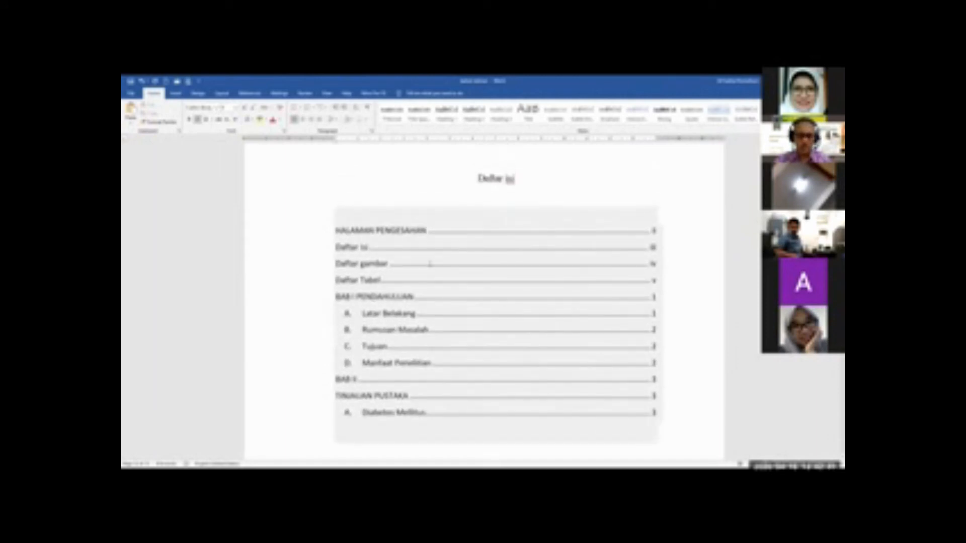
click(430, 263)
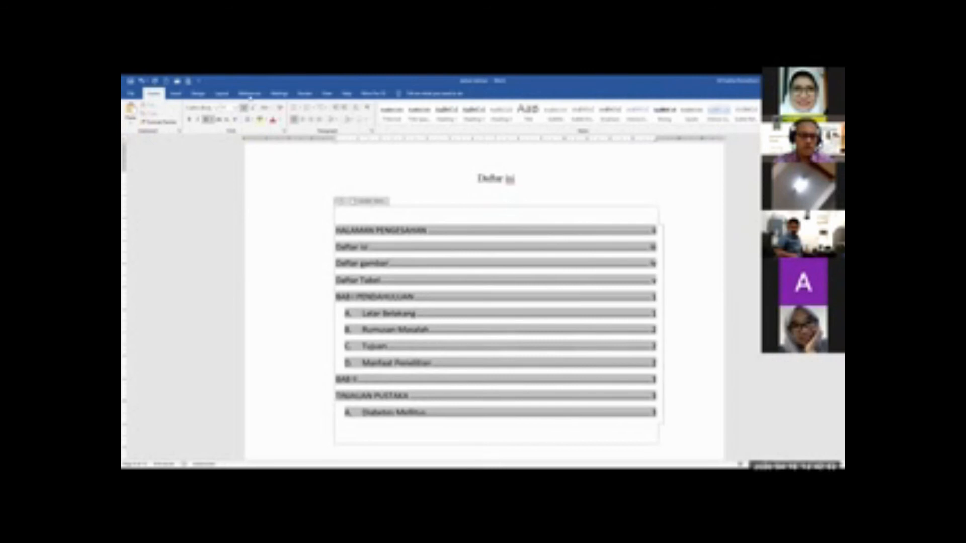
click(249, 93)
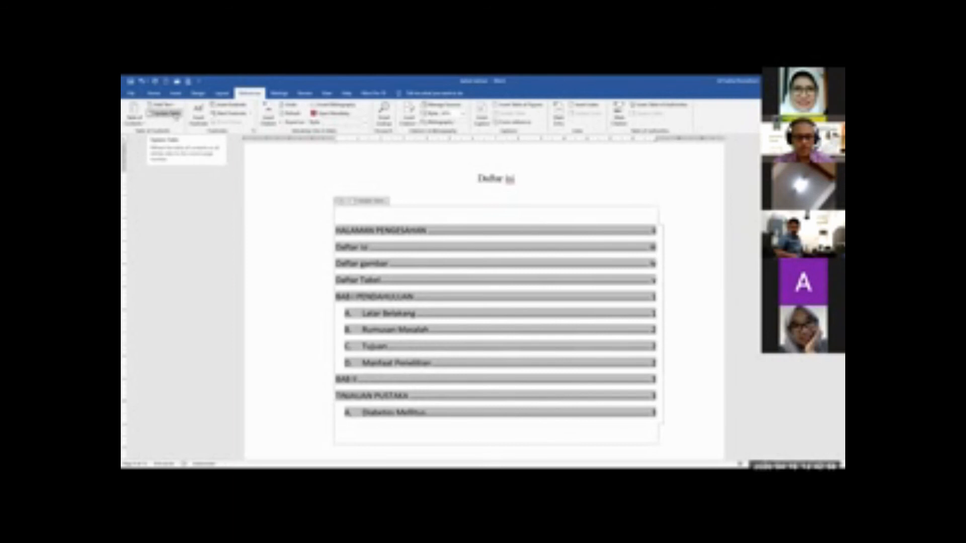
click(175, 114)
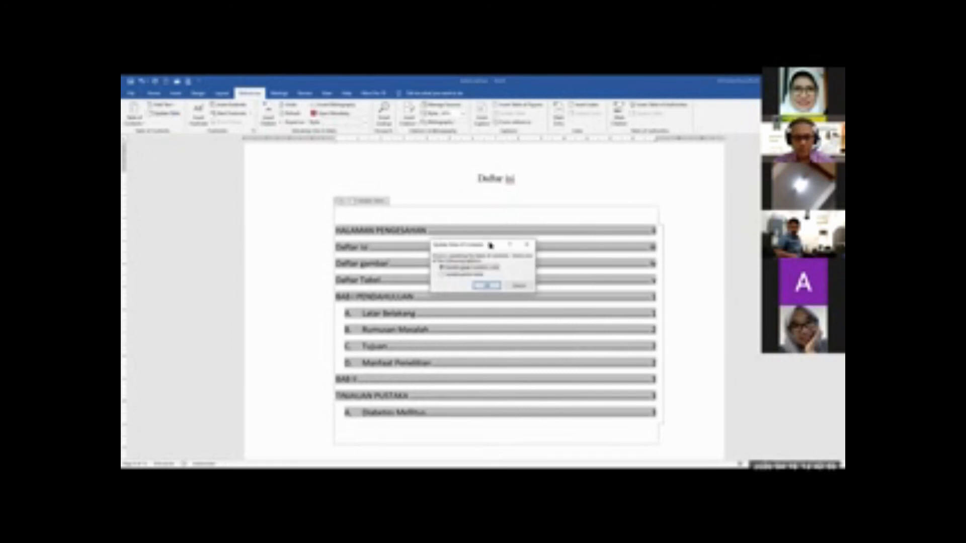
drag(490, 245, 511, 220)
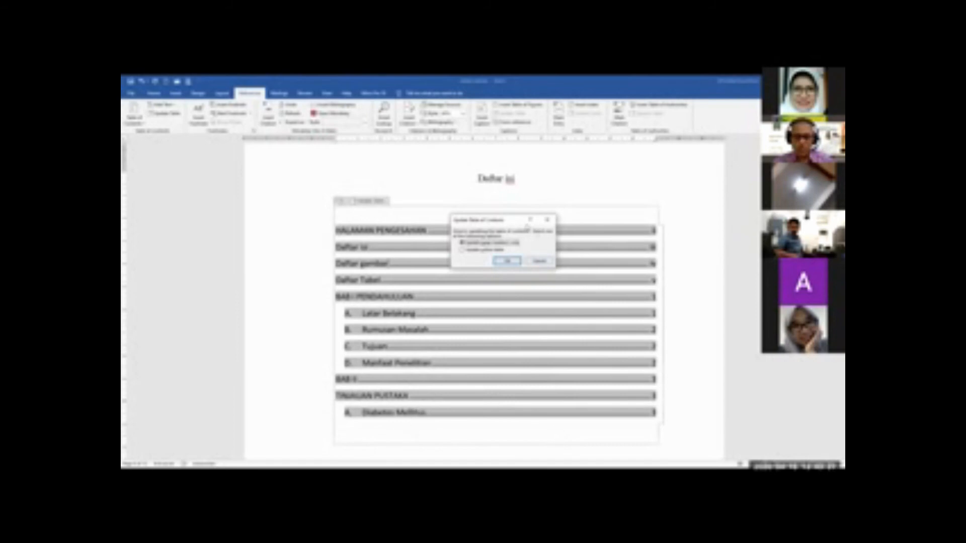
click(469, 250)
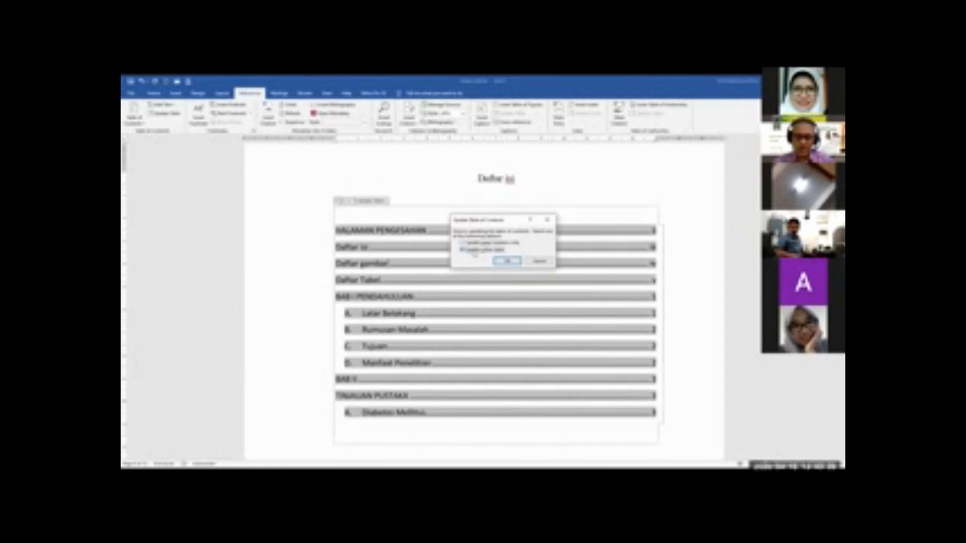
click(477, 242)
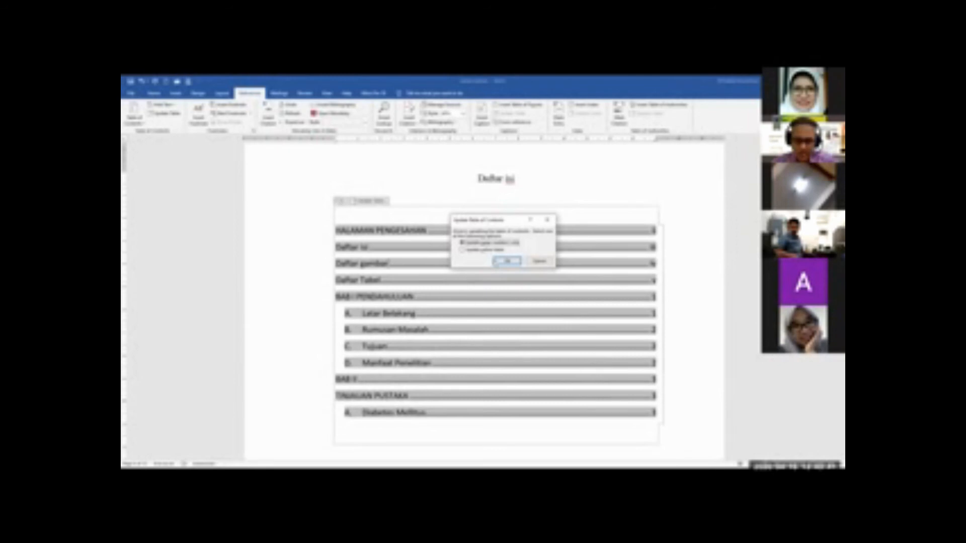
click(505, 261)
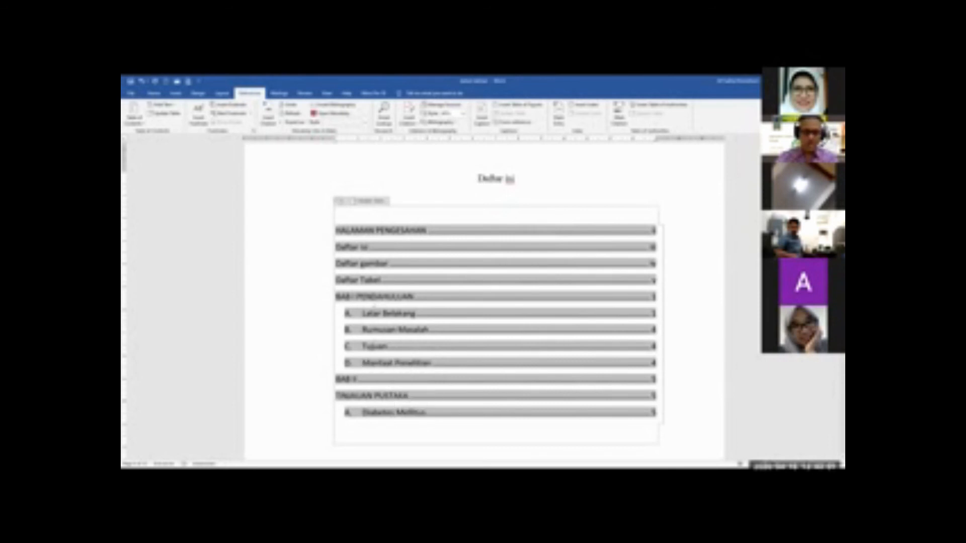
Add blank lines below the Gambar 2 caption at the end of the document to start a new page
click(153, 94)
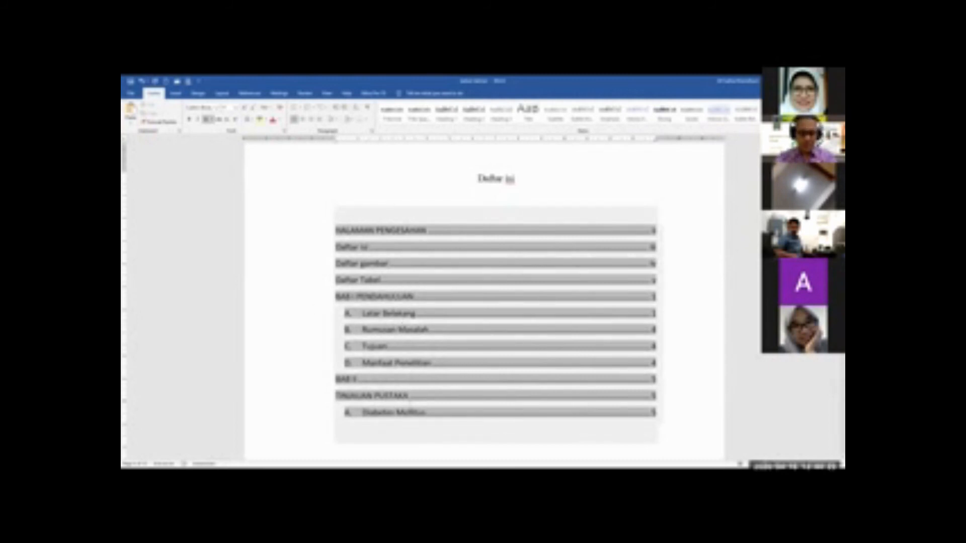
ctrl+click(404, 413)
scroll(418, 408, down, 8)
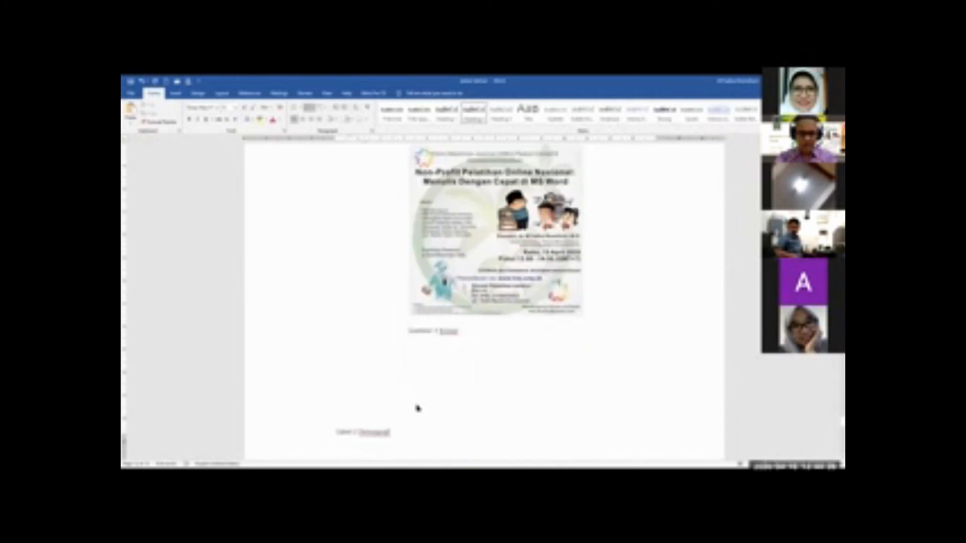
scroll(418, 409, down, 15)
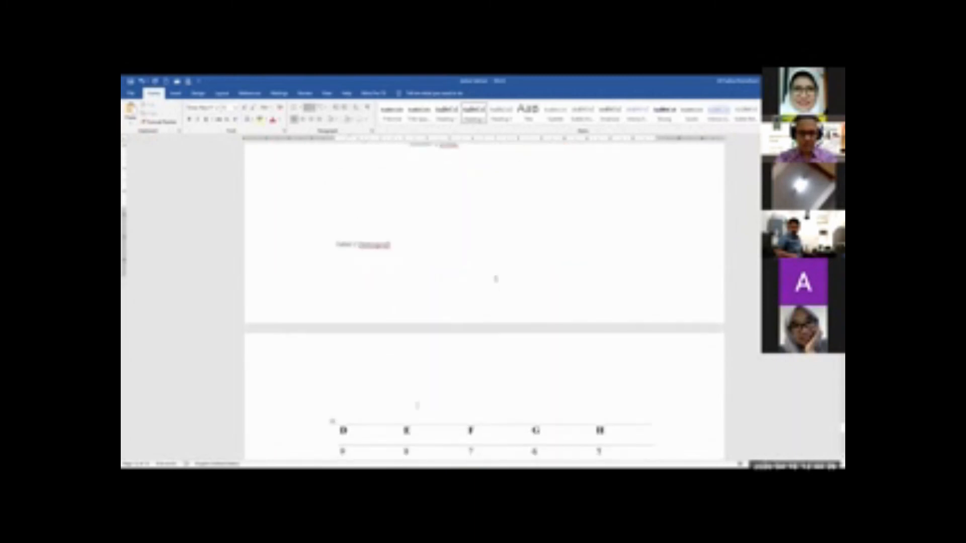
click(429, 365)
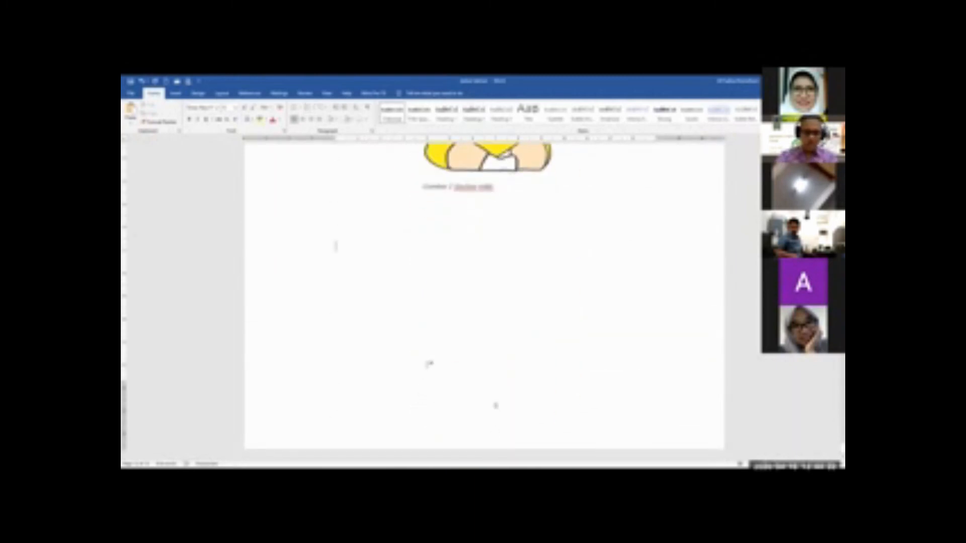
key(Return)
key(Return)
key(Return)
key(Return)
key(Return)
key(Return)
key(Return)
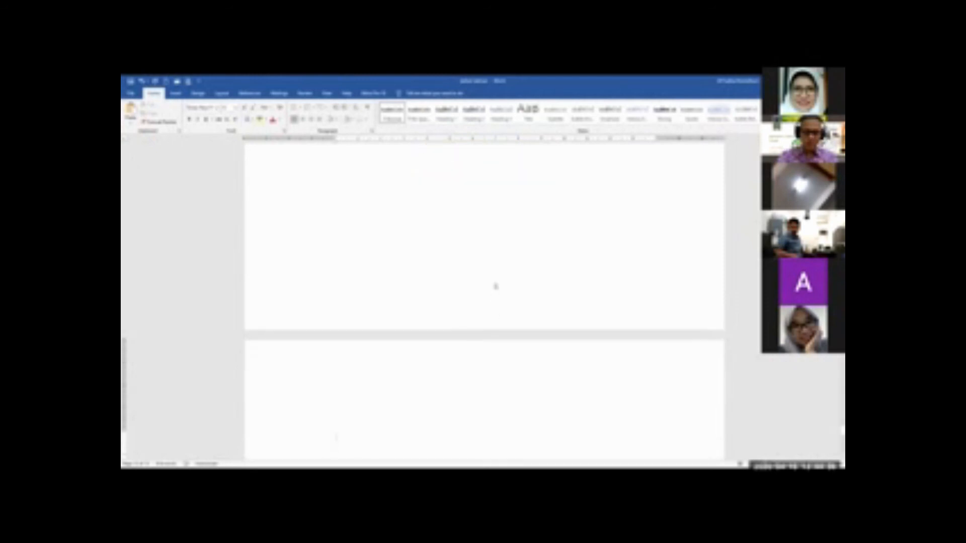
scroll(491, 393, down, 5)
Write the chapter title "BAB III" with "Metode Penelitian" on a separate line below it on the new page
text(BA)
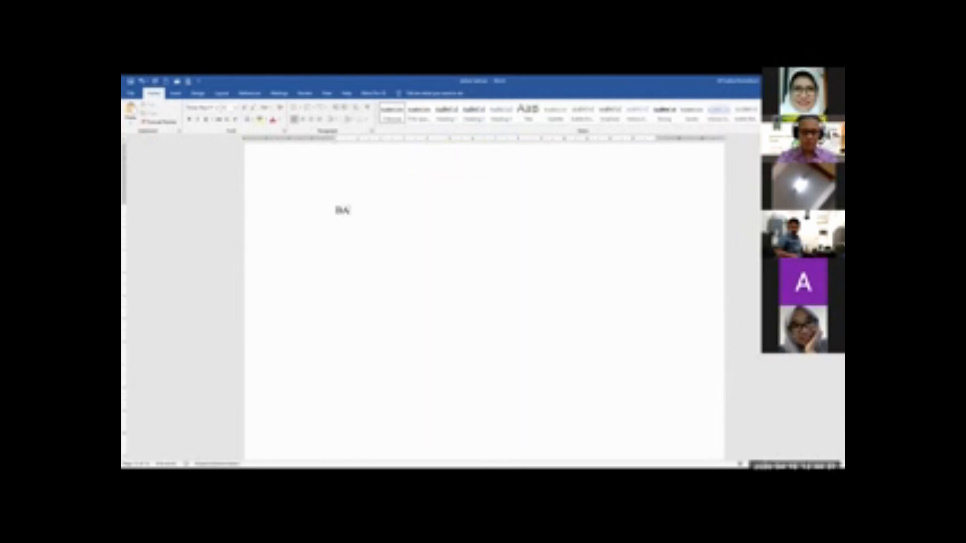
text(B)
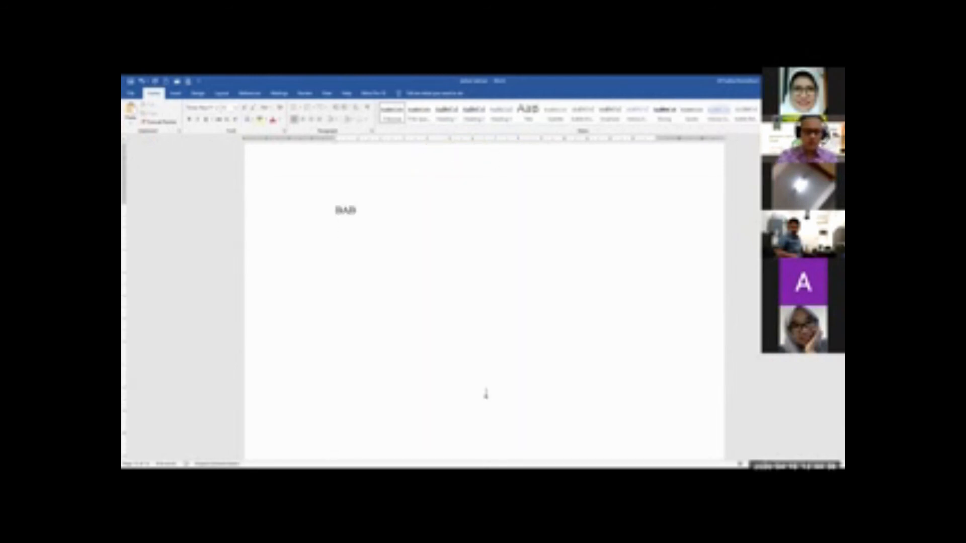
text( III)
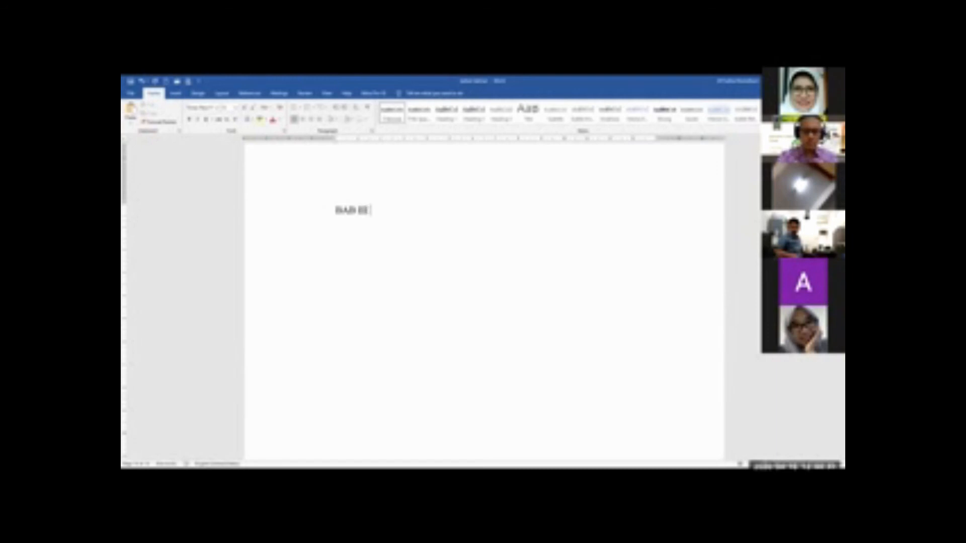
text( Model)
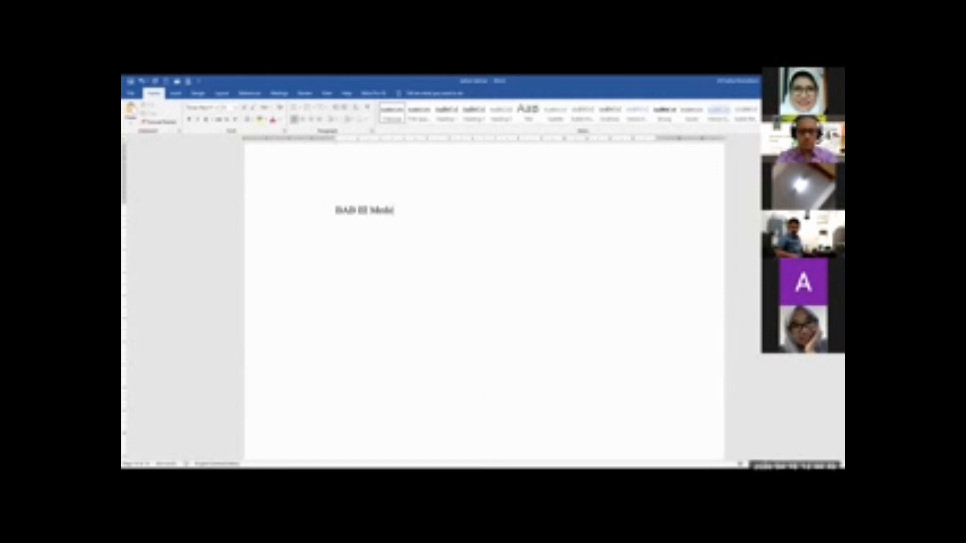
key(BackSpace)
key(BackSpace)
key(BackSpace)
key(BackSpace)
text(etod)
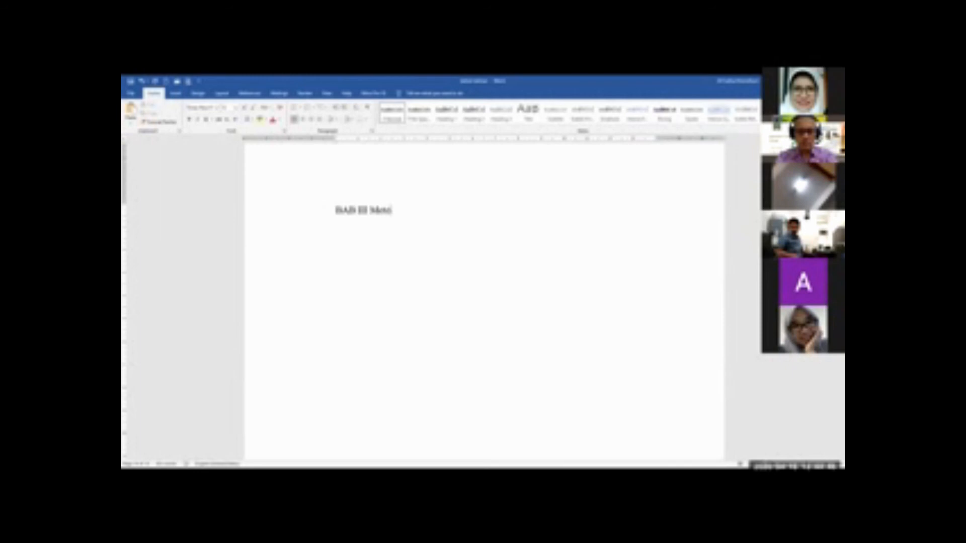
text(e P)
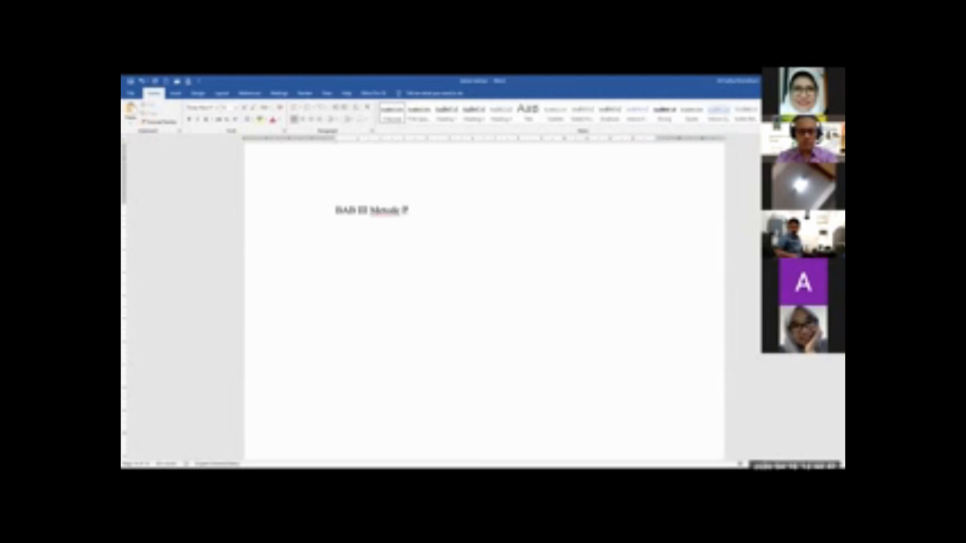
text(enelitian)
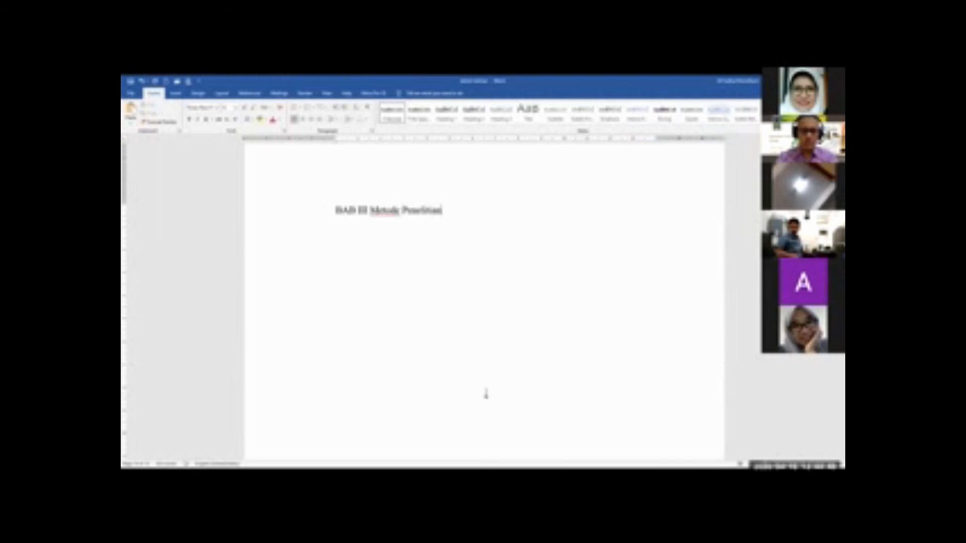
key(ctrl+Left)
key(ctrl+Left)
key(Return)
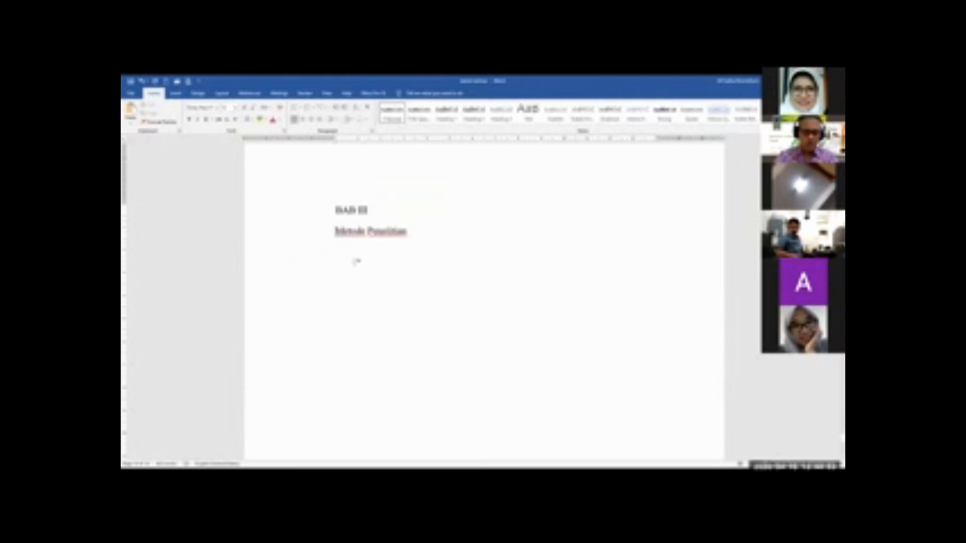
Apply the Heading 1 style to the "BAB III" and "Metode Penelitian" lines, with a blank line below them
key(Return)
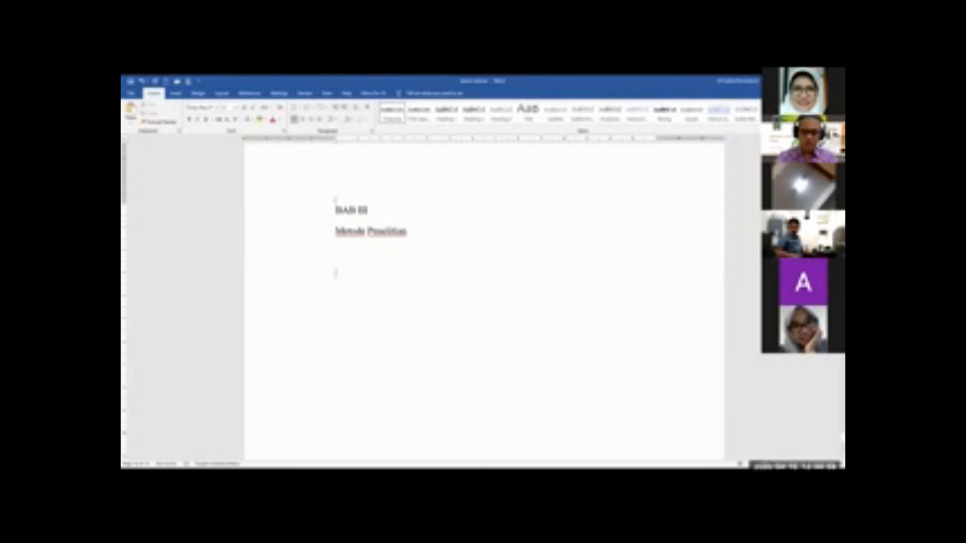
drag(311, 215, 311, 236)
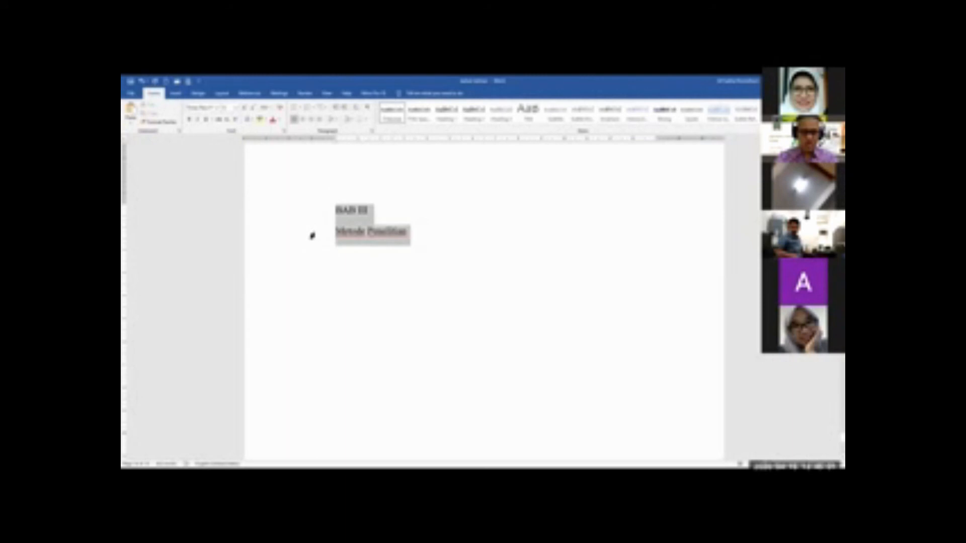
click(453, 122)
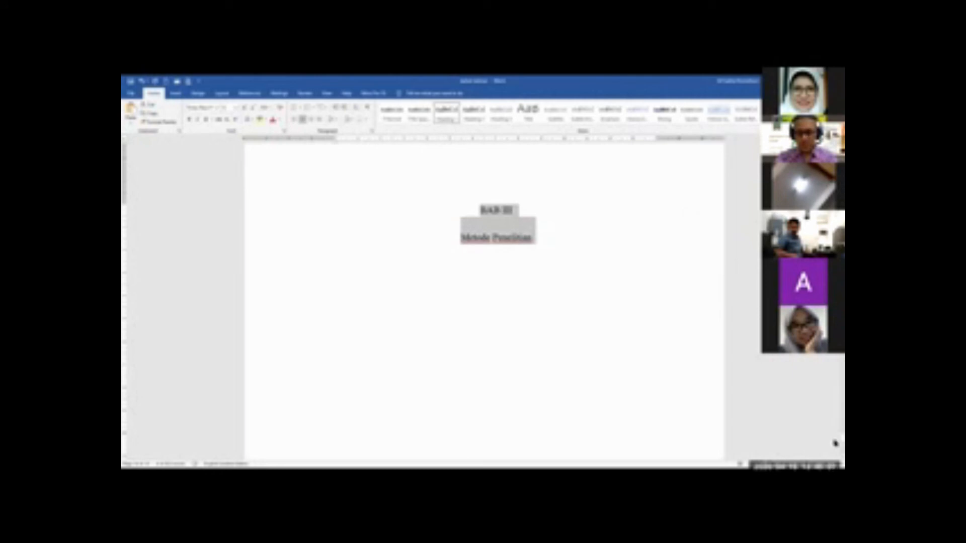
Update the table of contents on the Daftar isi page, using the update entire table option
drag(835, 442, 836, 279)
scroll(484, 302, down, 5)
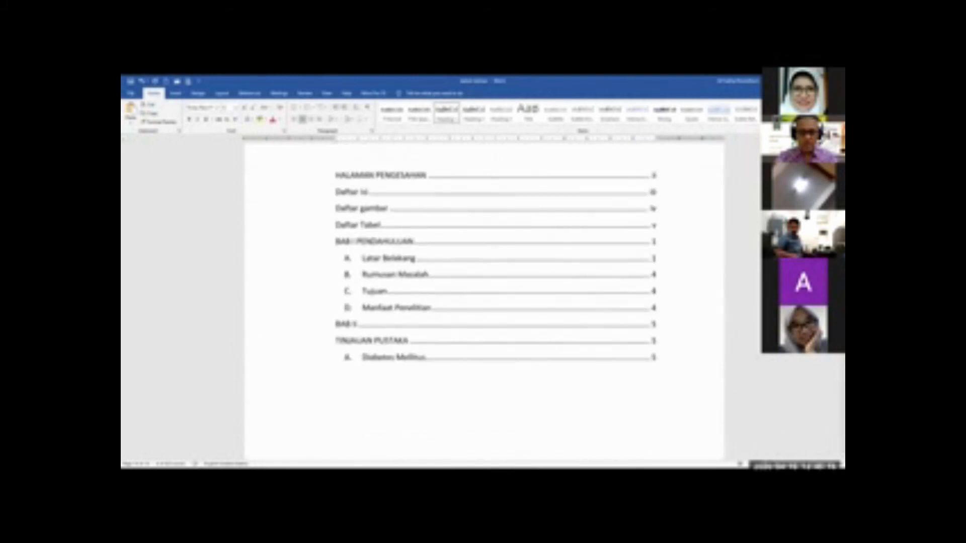
click(515, 299)
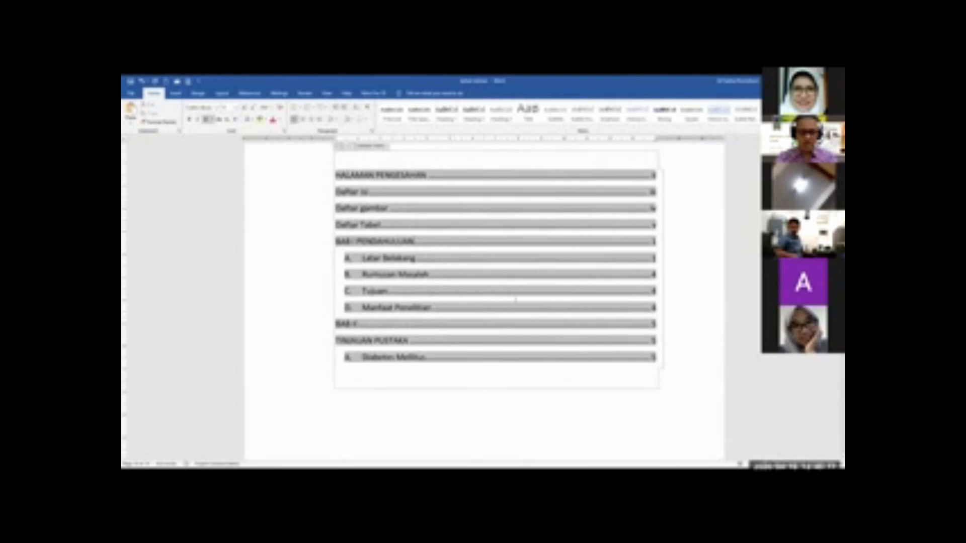
scroll(516, 299, up, 1)
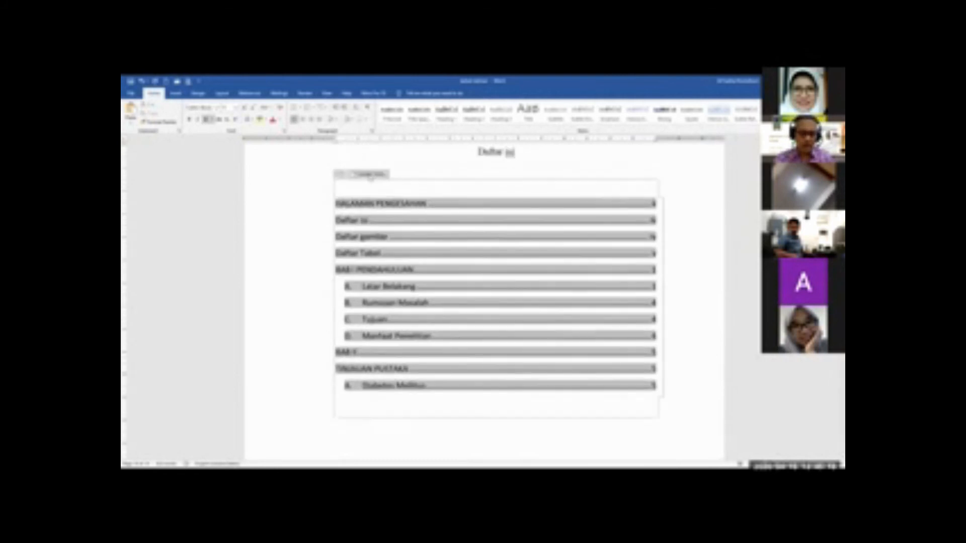
click(370, 175)
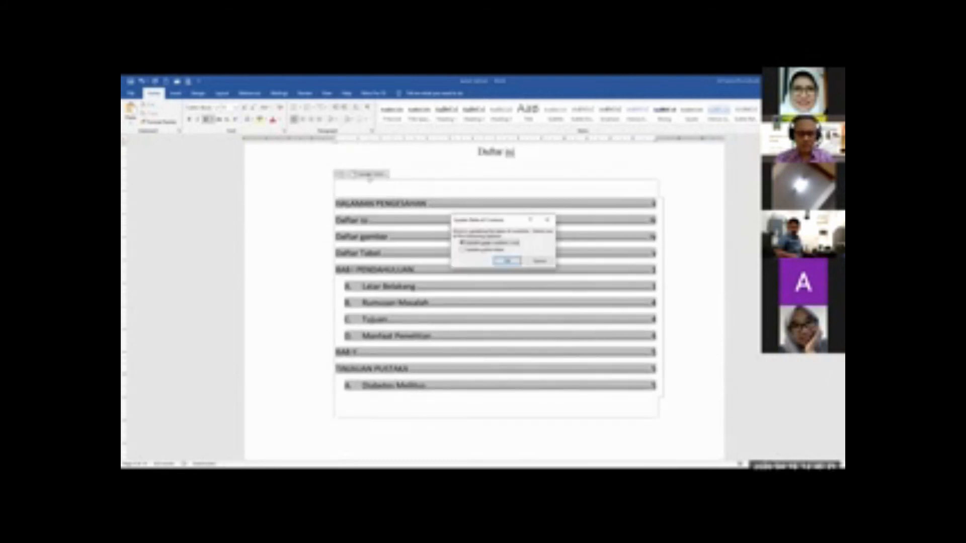
click(490, 251)
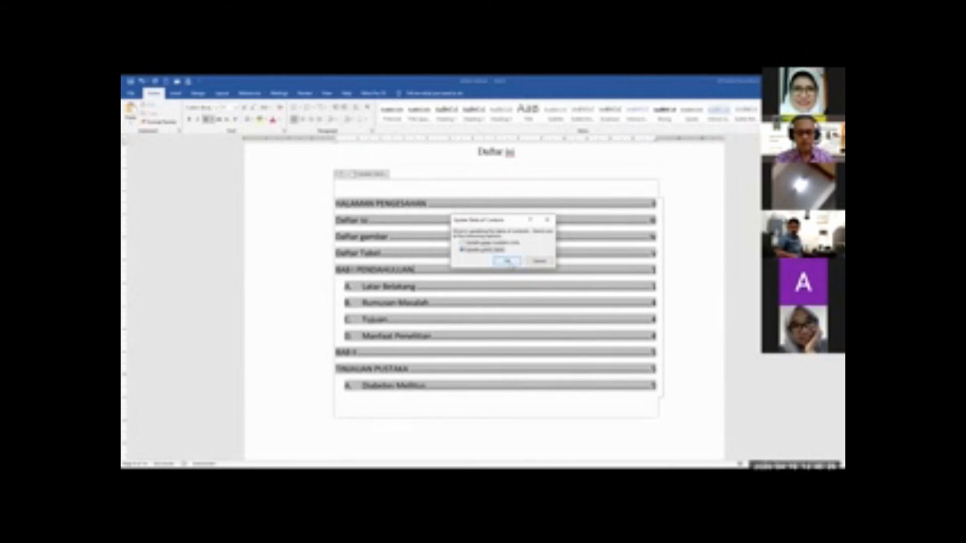
click(508, 261)
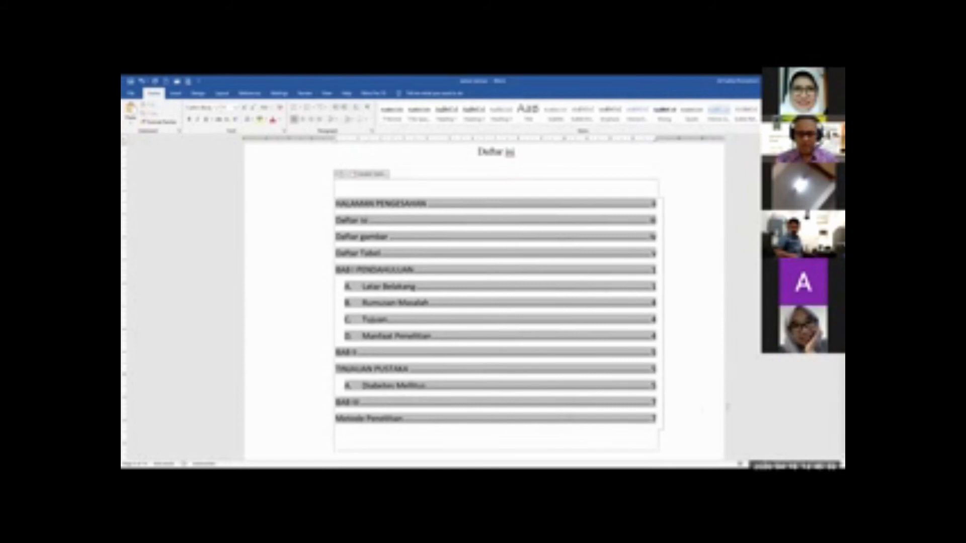
scroll(727, 406, up, 1)
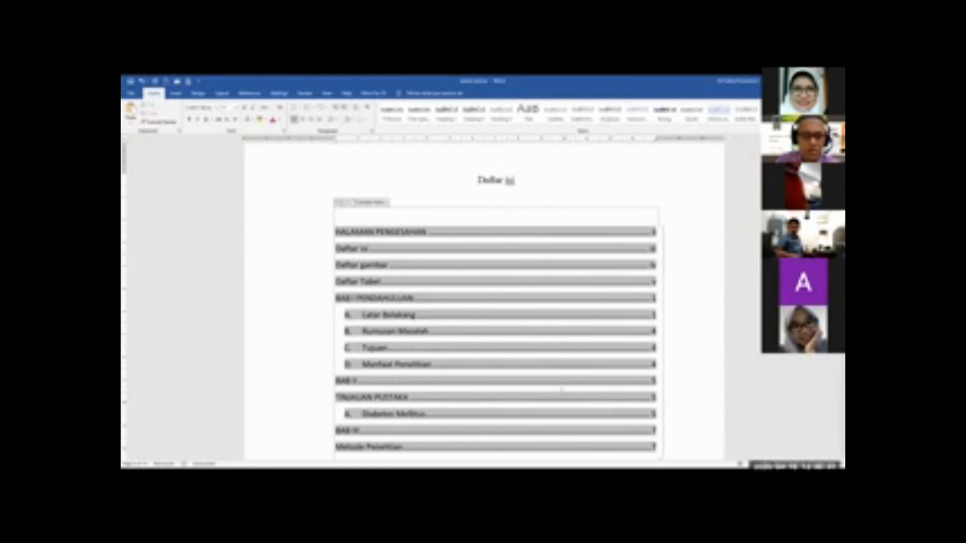
Review the updated table of contents and check which styles the HALAMAN PENGESAHAN heading and the cover page title use
key(alt+Tab)
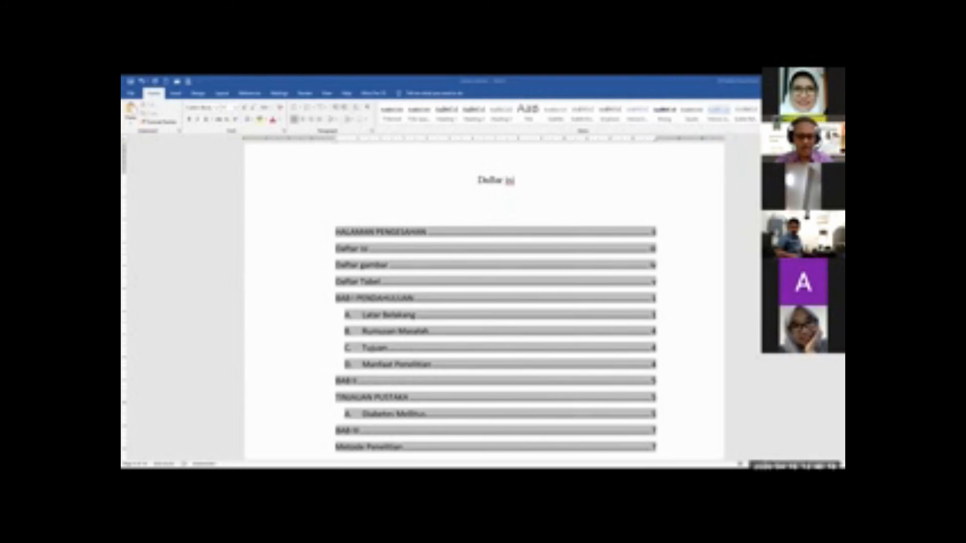
scroll(703, 287, down, 3)
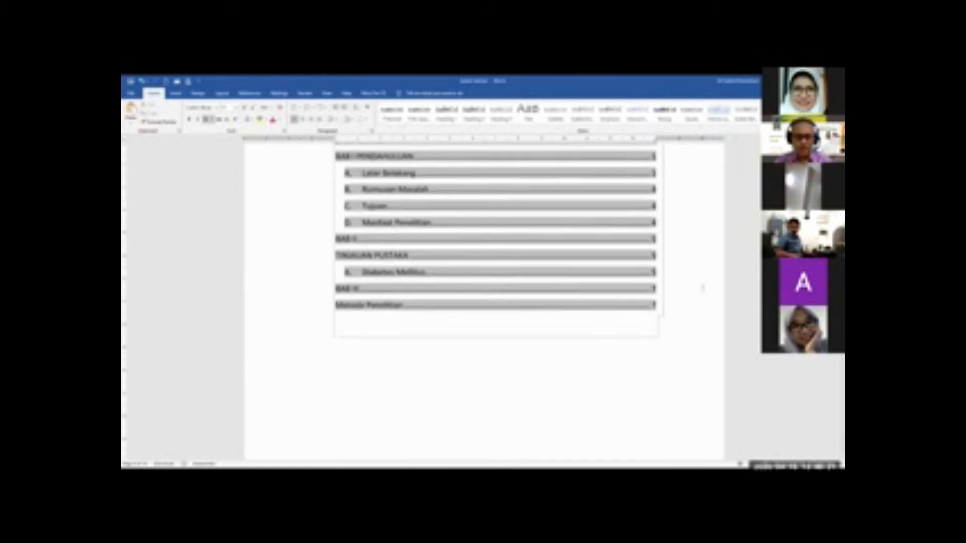
scroll(703, 287, down, 5)
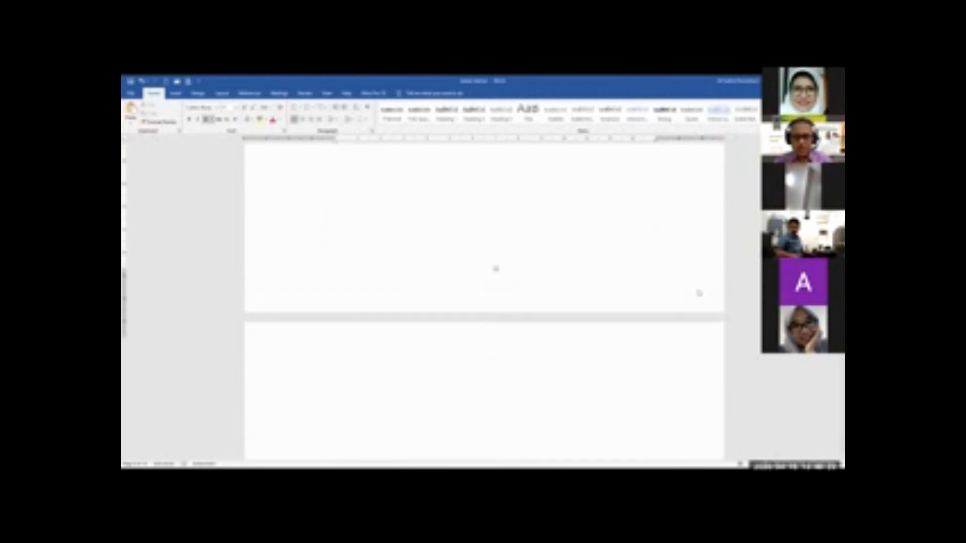
scroll(699, 293, up, 7)
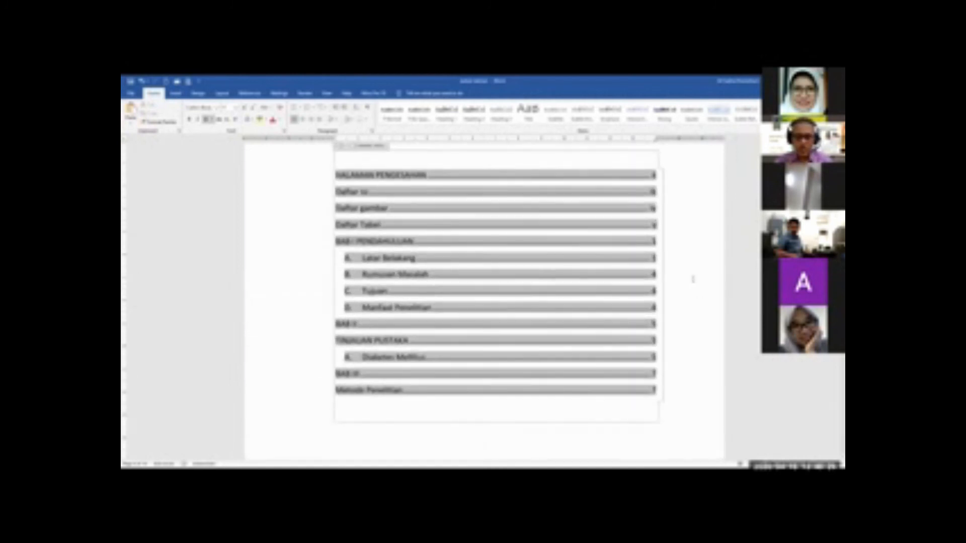
scroll(693, 279, up, 1)
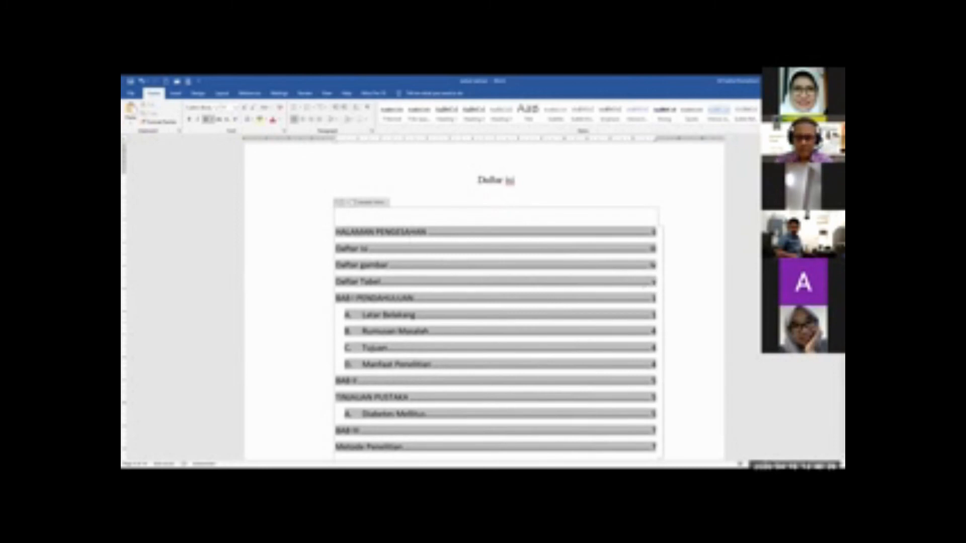
scroll(495, 194, up, 14)
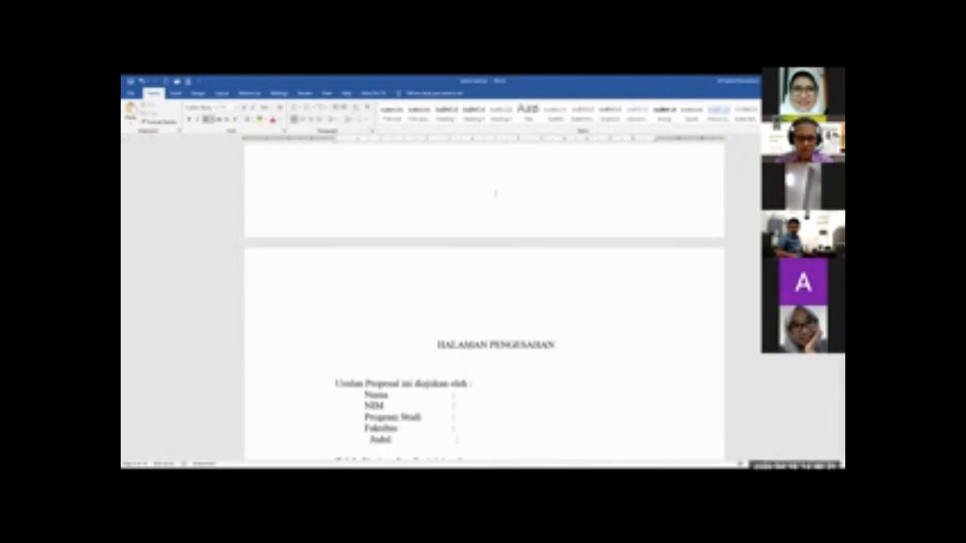
click(535, 345)
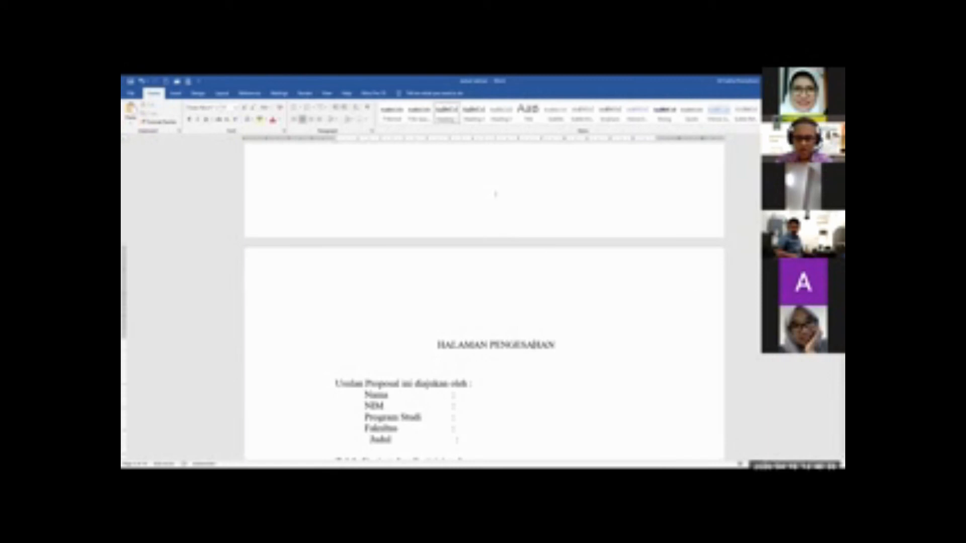
scroll(496, 194, up, 12)
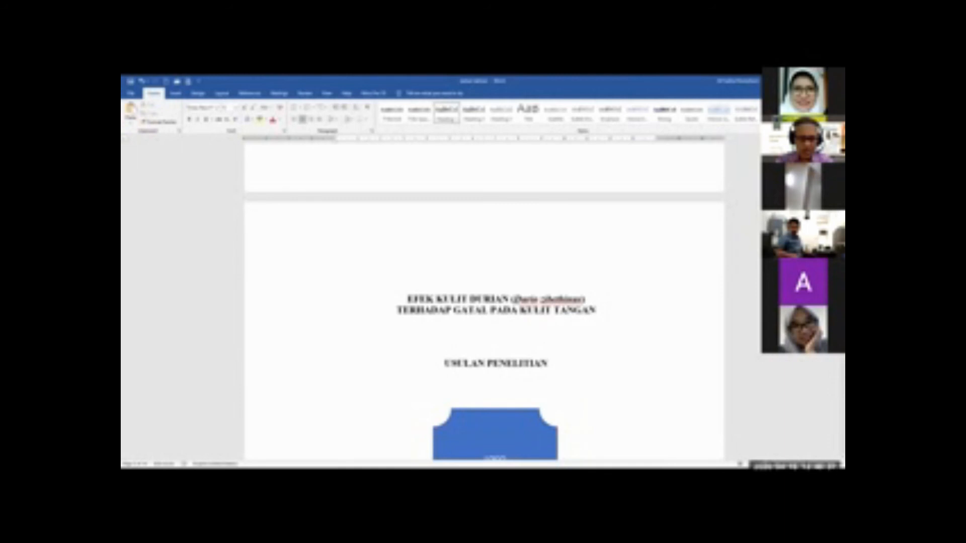
click(406, 297)
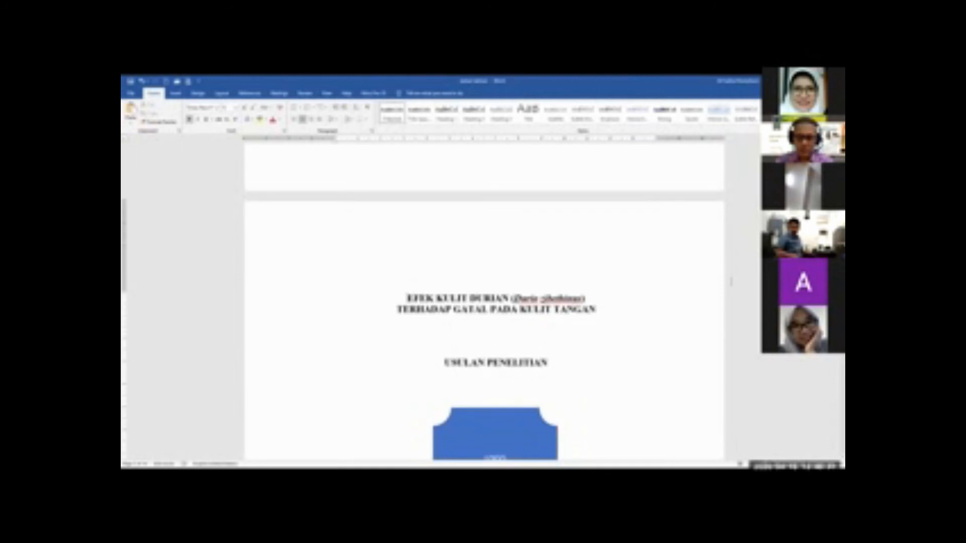
scroll(484, 301, down, 2)
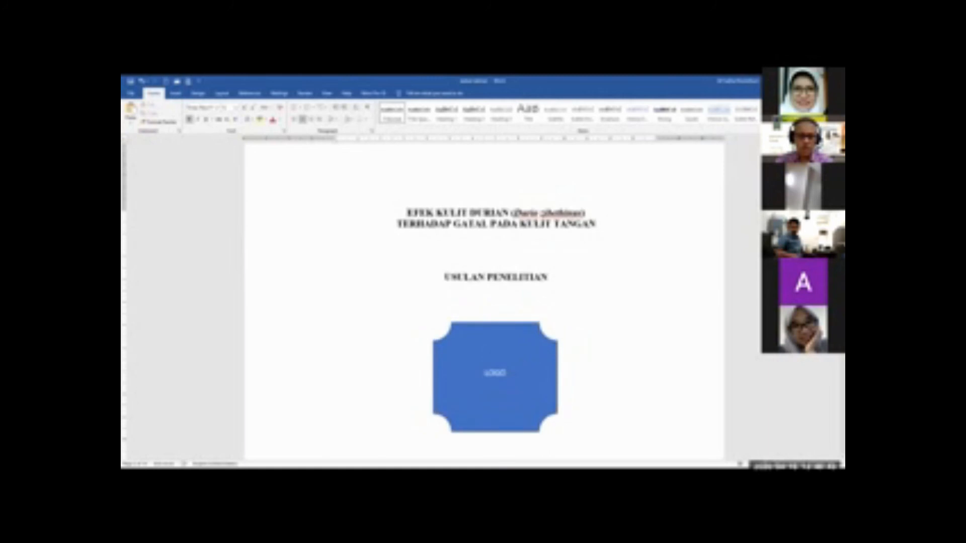
Insert a blank line above the title "EFEK KULIT DURIAN (Durio zibethinus) TERHADAP GATAL PADA KULIT TANGAN" on the cover page
drag(402, 215, 600, 226)
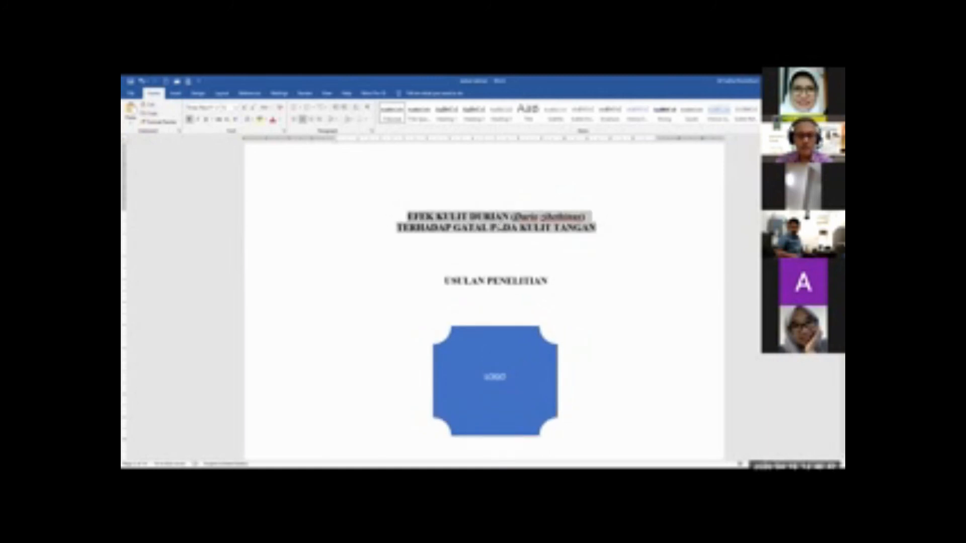
click(495, 241)
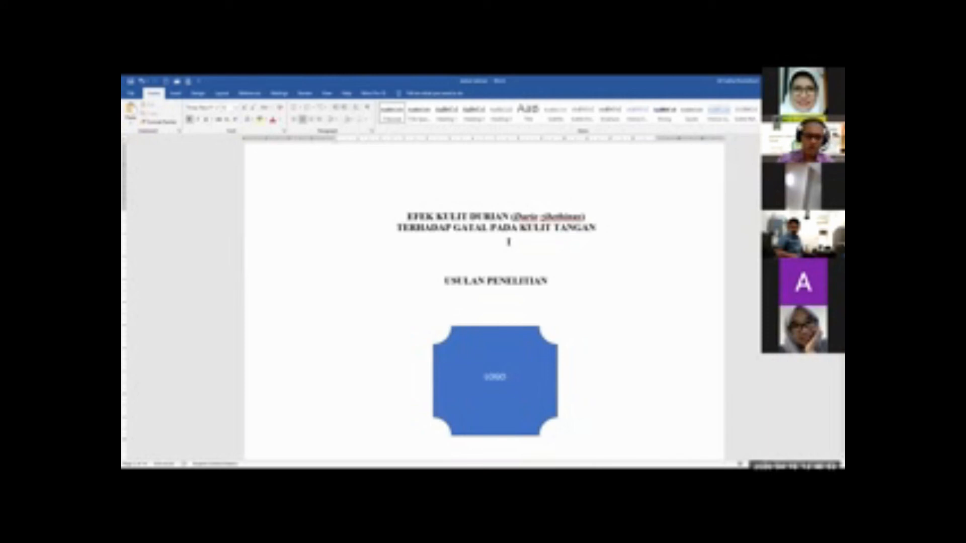
key(Return)
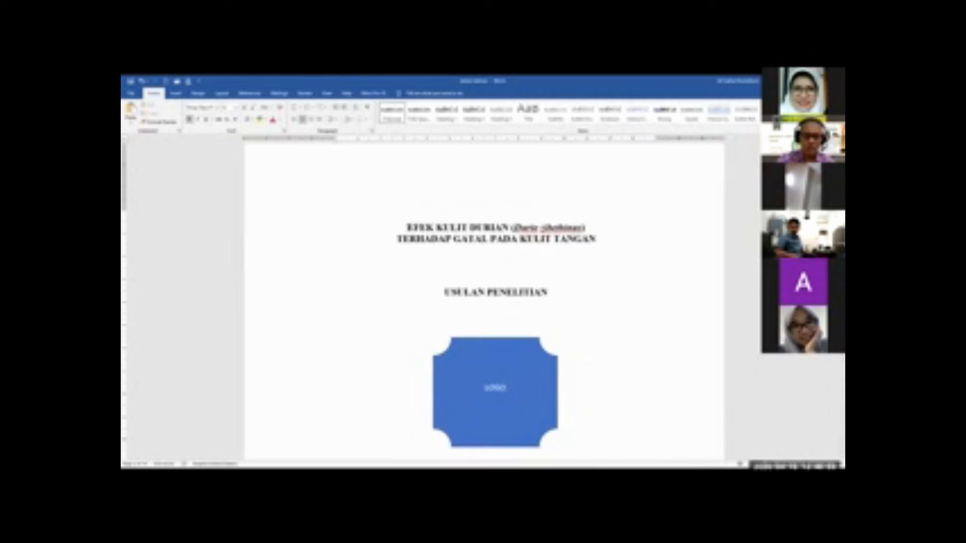
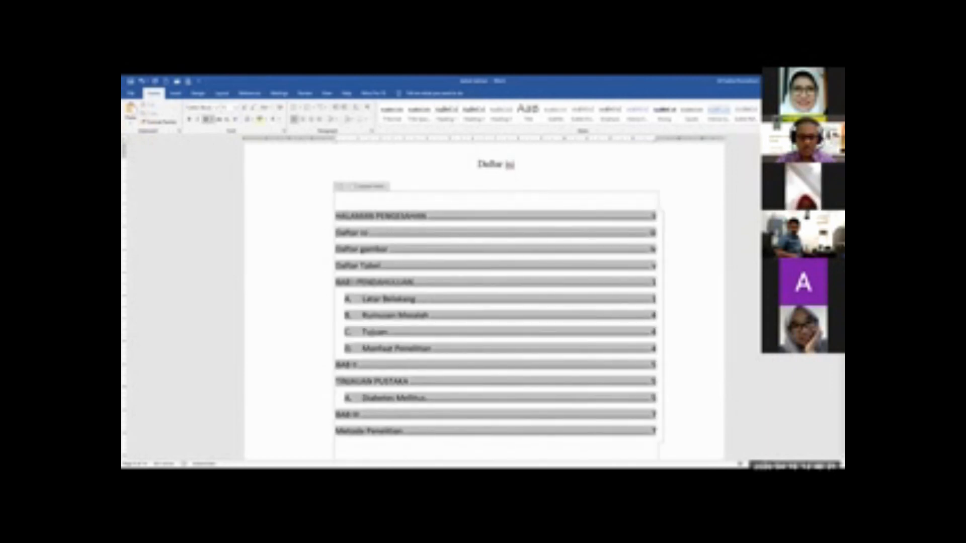
Update the entire table of contents on the Daftar isi page and look over its entries
click(377, 189)
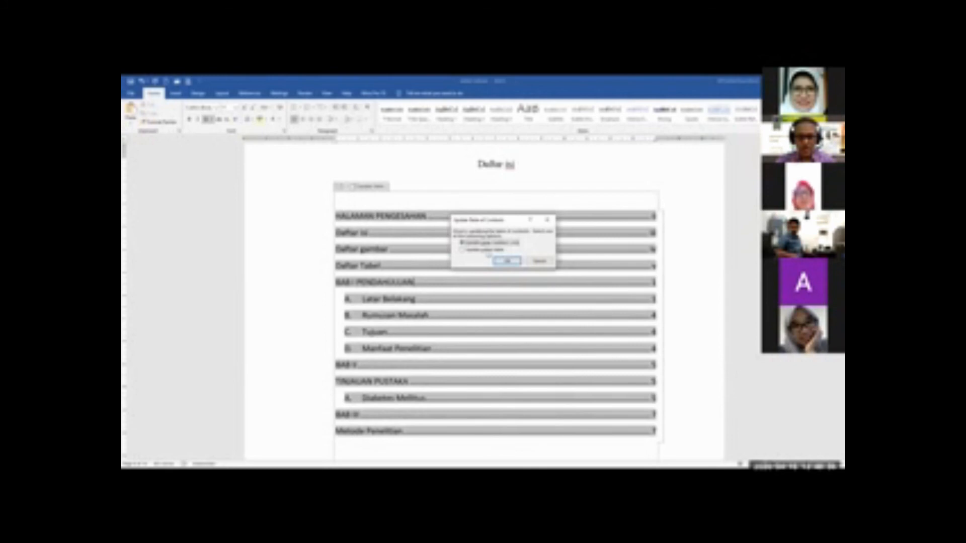
click(486, 250)
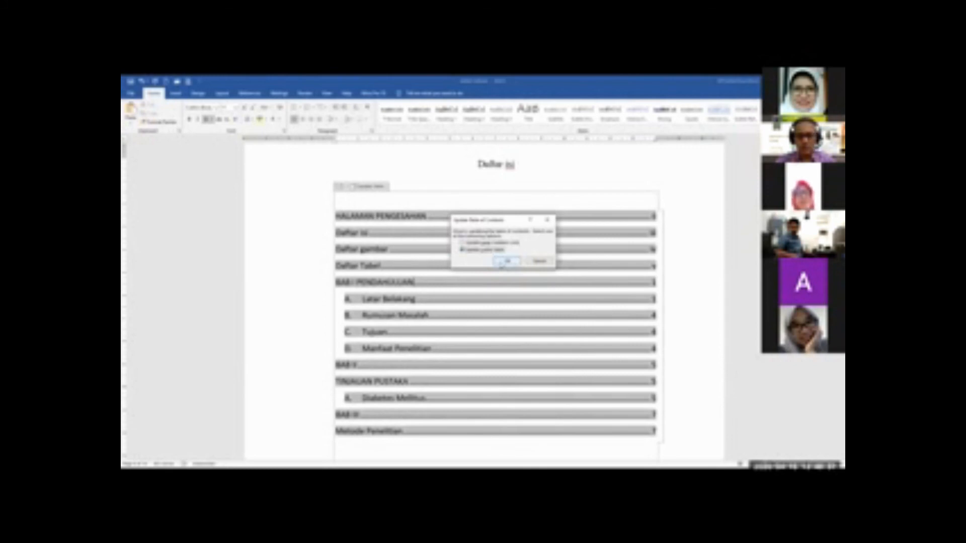
click(504, 261)
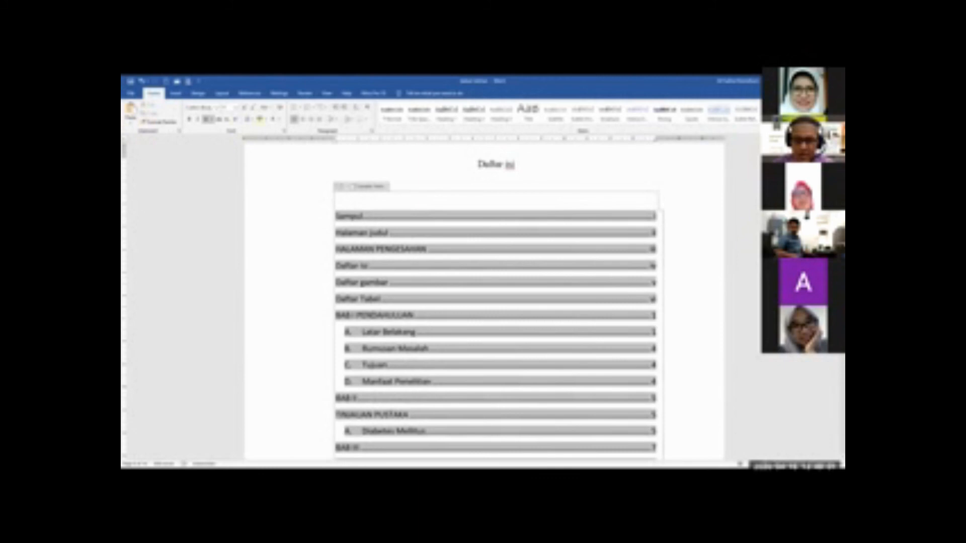
scroll(665, 290, down, 2)
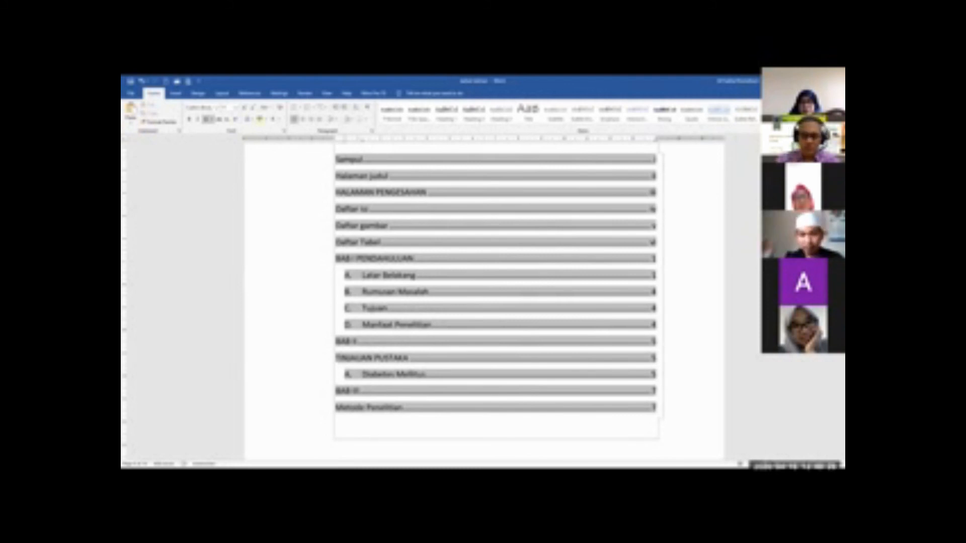
scroll(320, 431, up, 1)
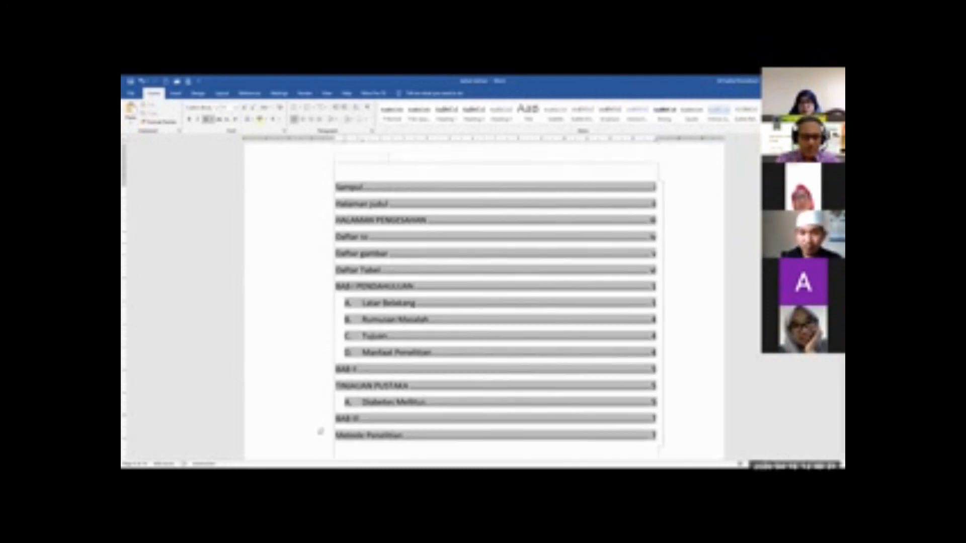
scroll(320, 432, down, 1)
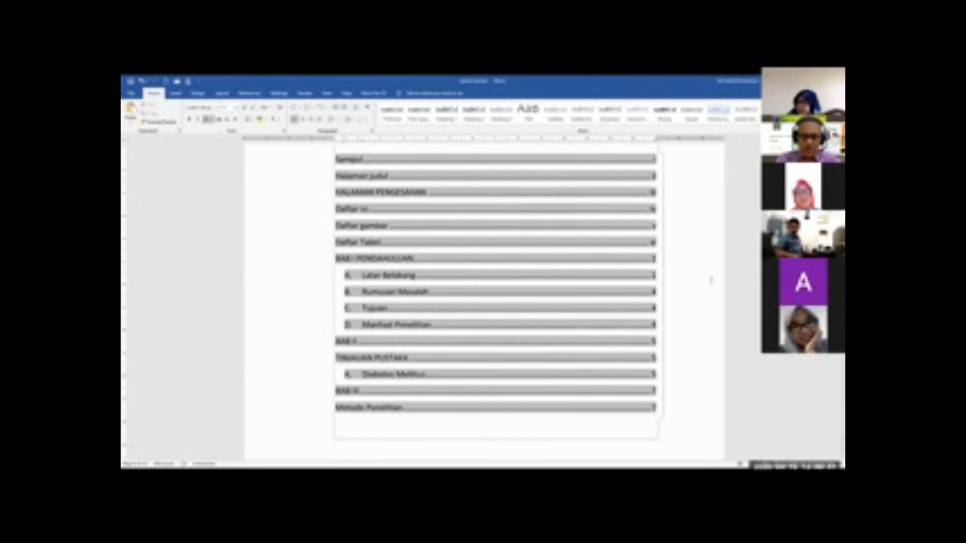
scroll(622, 227, up, 2)
scroll(622, 228, down, 1)
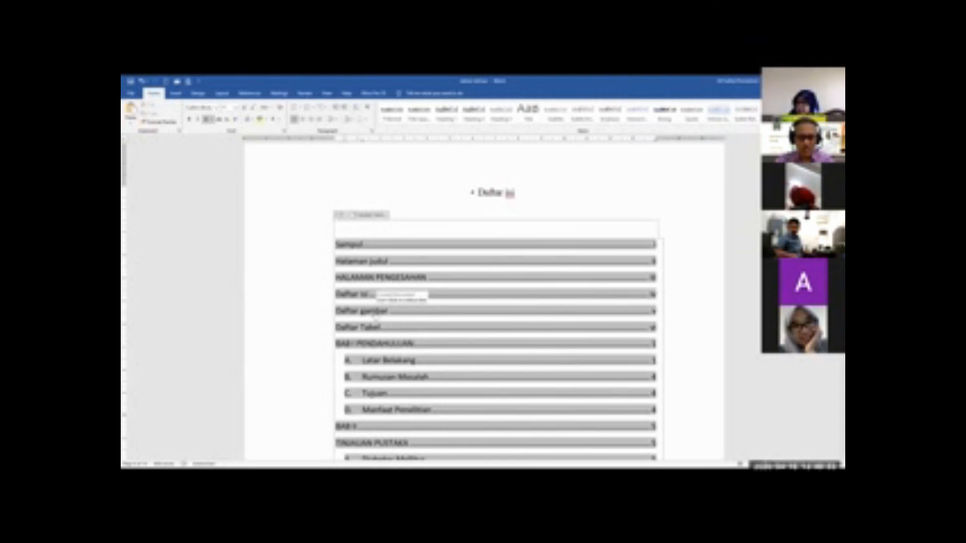
Follow the Daftar gambar entry to the list of figures, and its Gambar 2 entry to the Sinchan picture and caption
ctrl+click(375, 312)
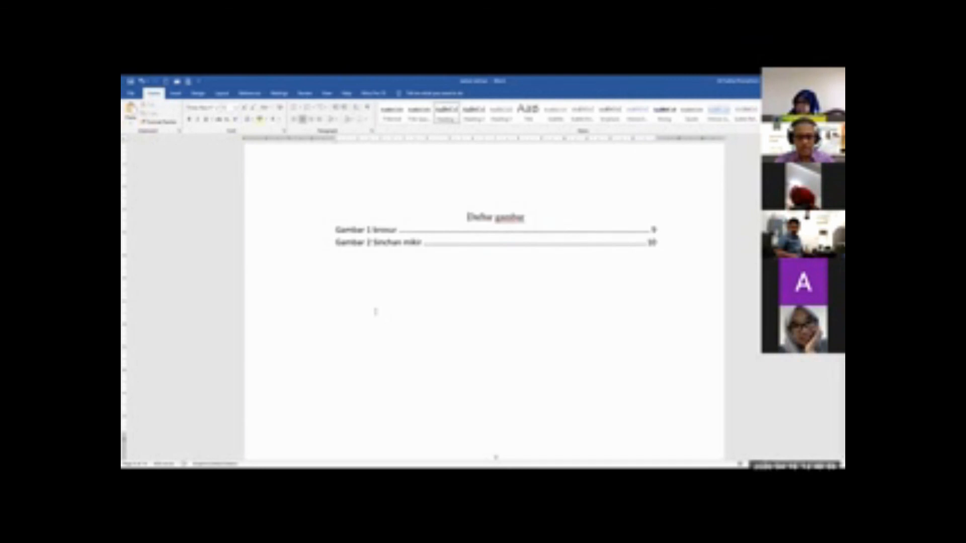
click(460, 232)
click(461, 267)
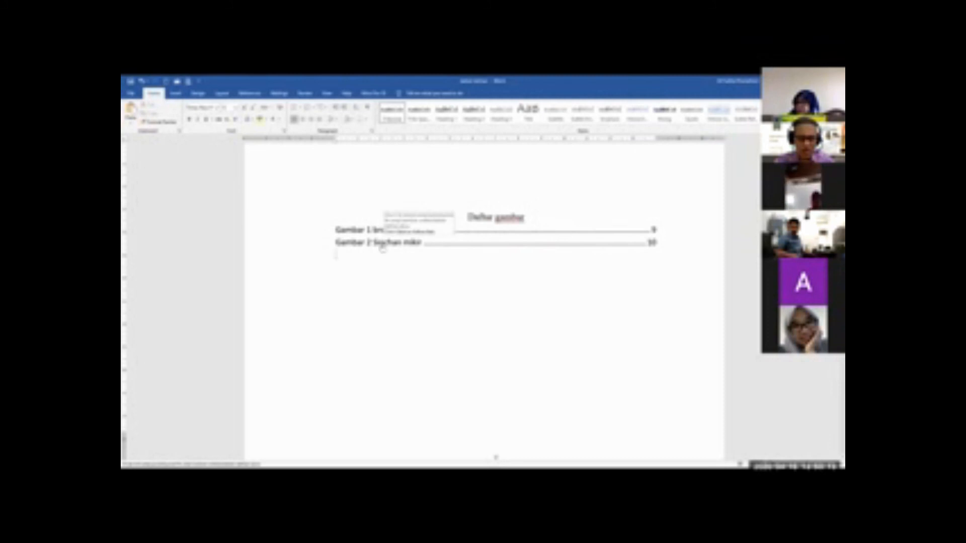
ctrl+click(382, 244)
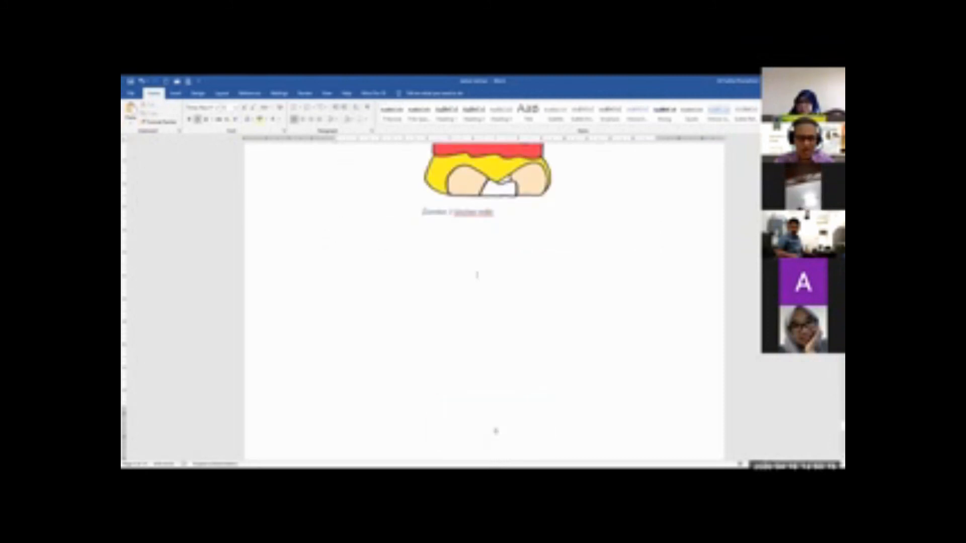
scroll(483, 302, up, 2)
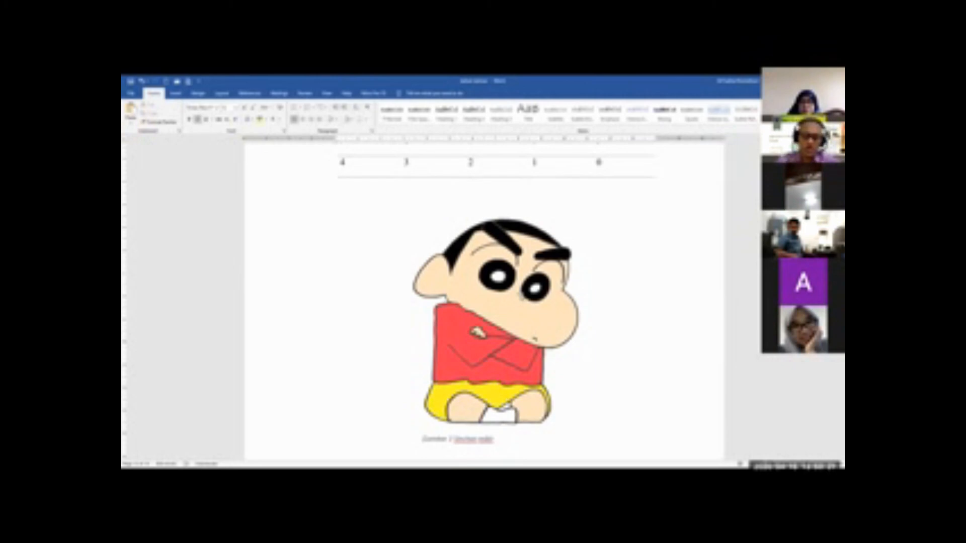
scroll(520, 374, down, 2)
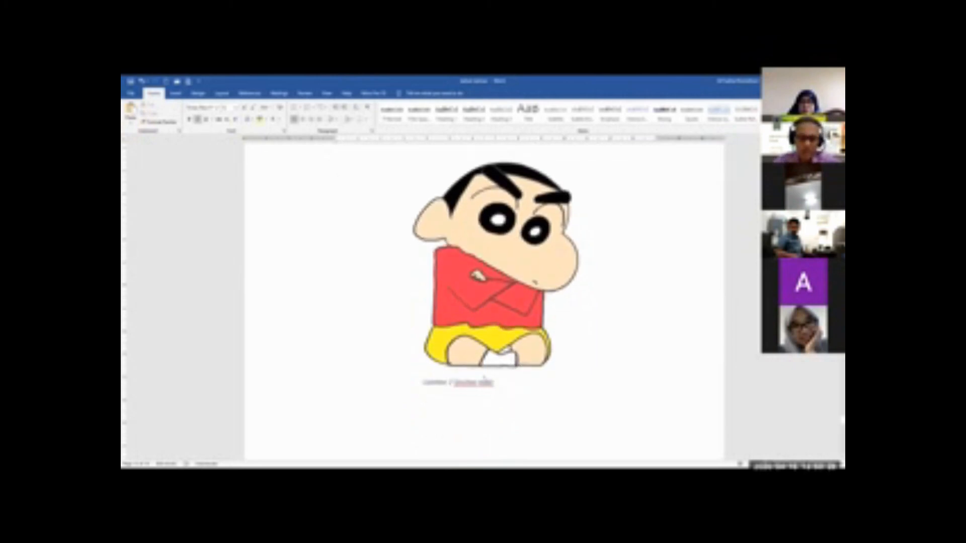
click(485, 383)
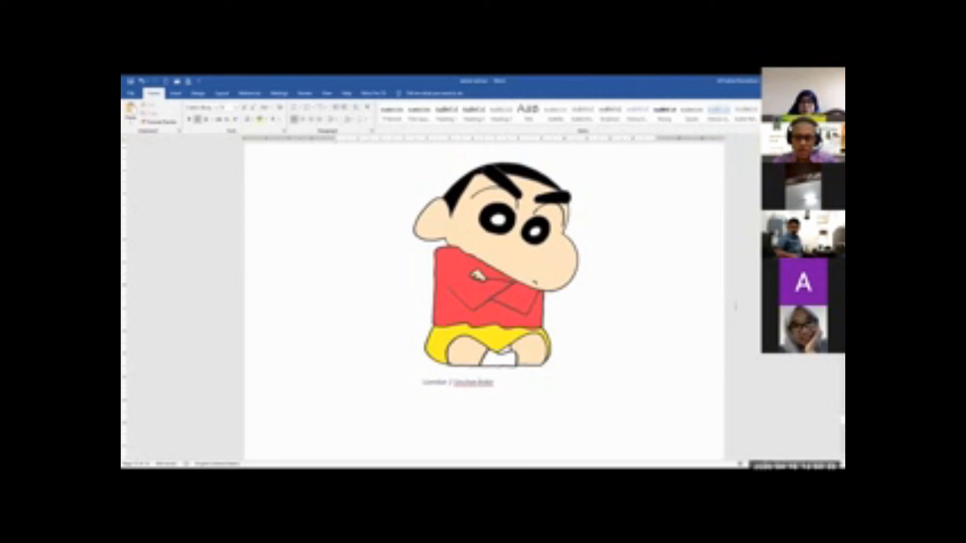
Delete the list of tables under the Daftar Tabel heading, keeping the heading
scroll(485, 302, up, 20)
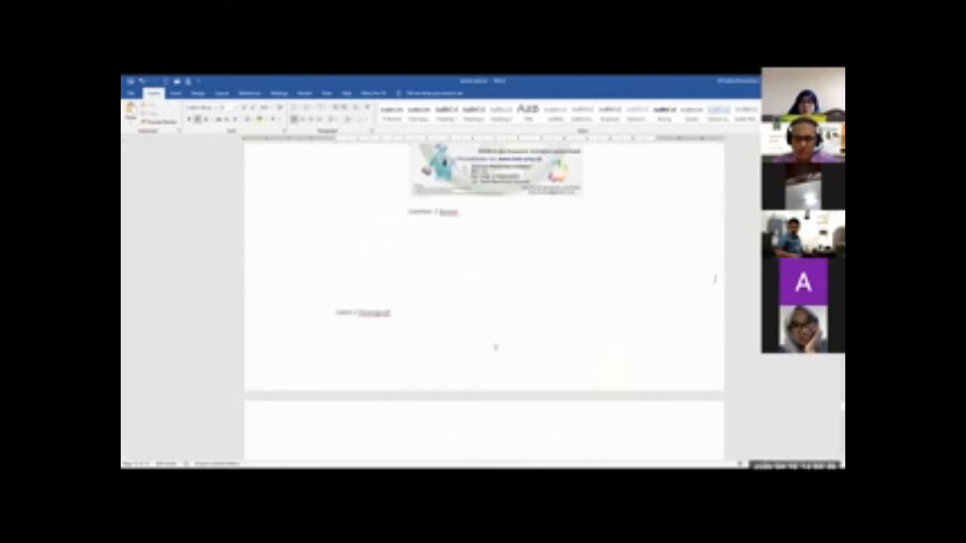
scroll(715, 279, up, 15)
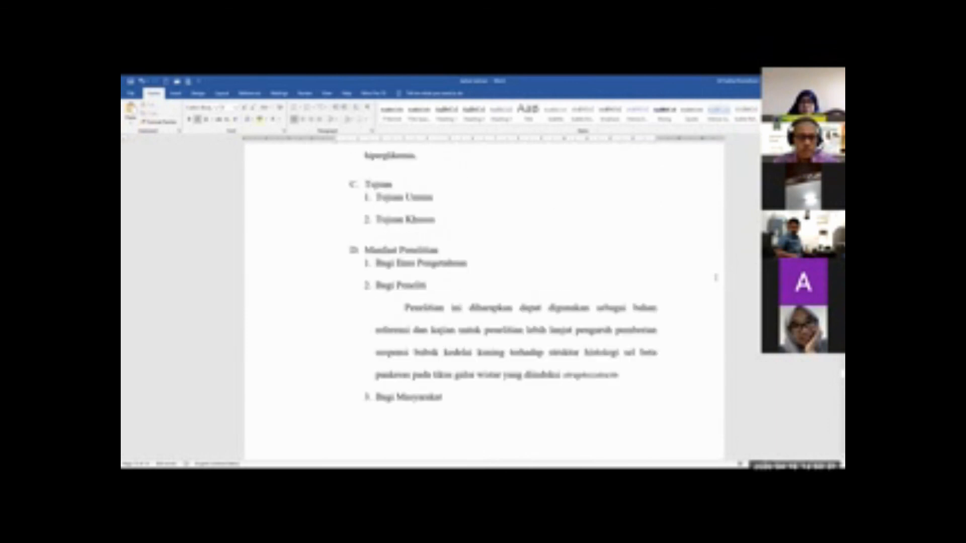
scroll(717, 276, up, 4)
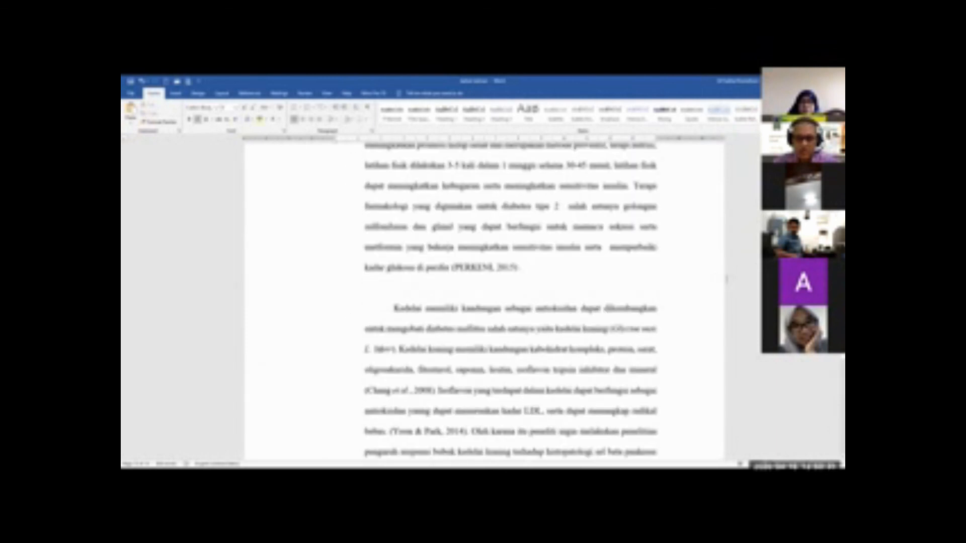
scroll(726, 278, up, 12)
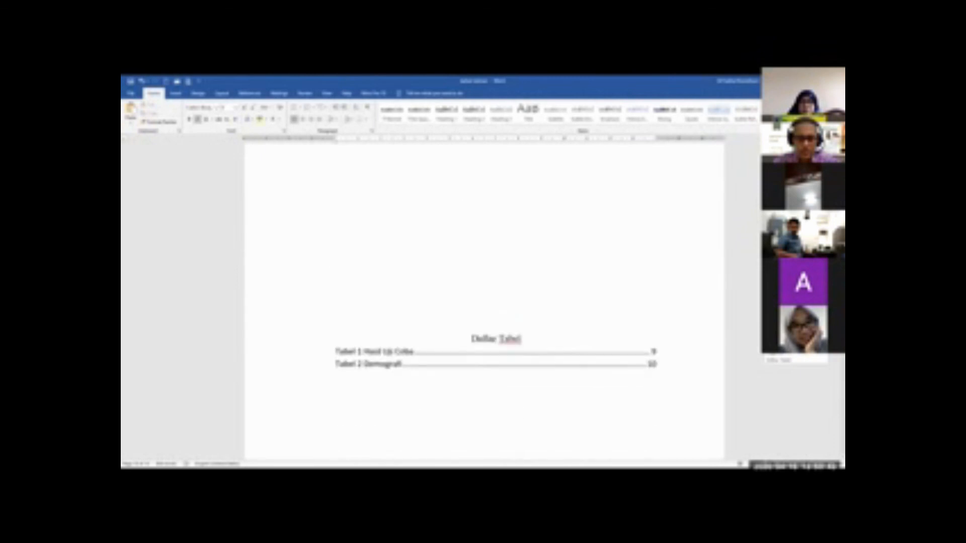
click(290, 347)
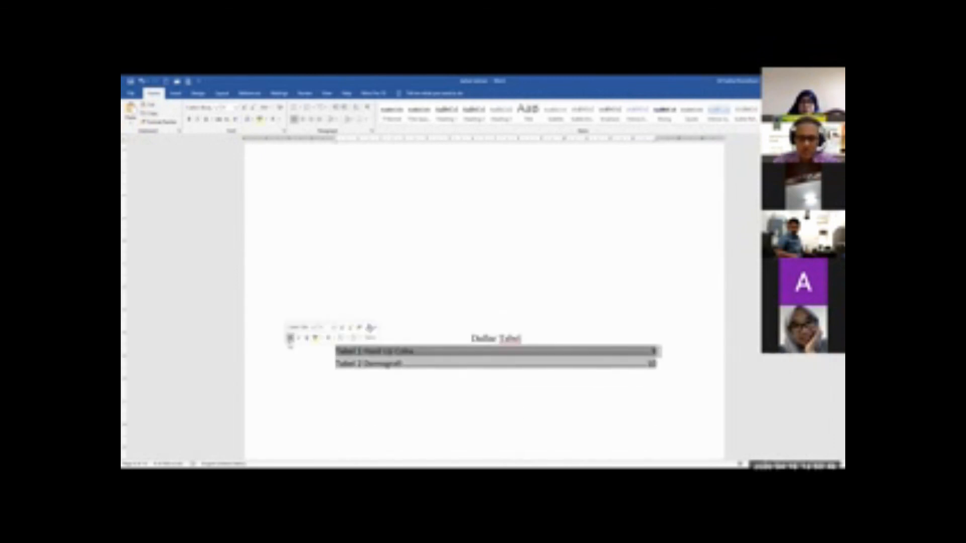
drag(274, 355, 275, 366)
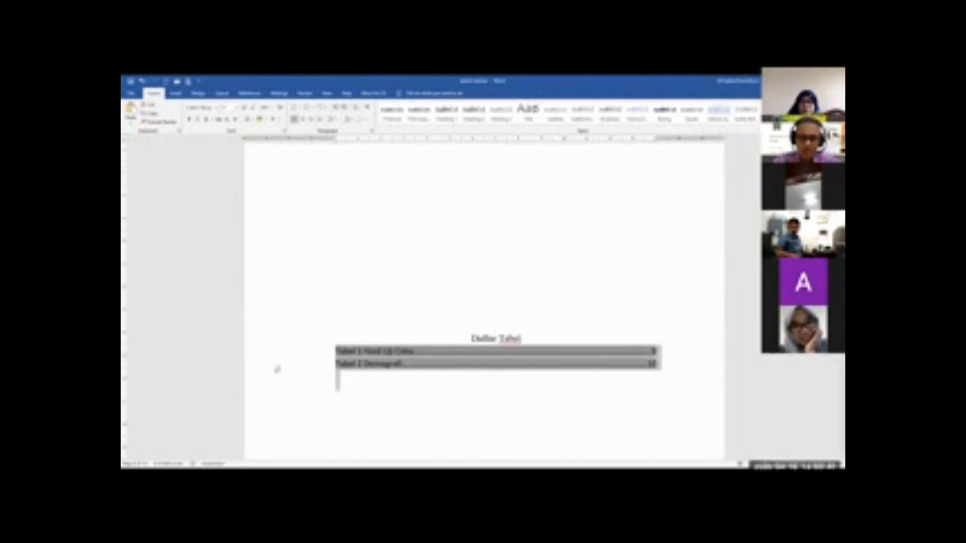
key(Delete)
Delete the list of figures under the Daftar gambar heading, keeping the heading
scroll(275, 367, up, 10)
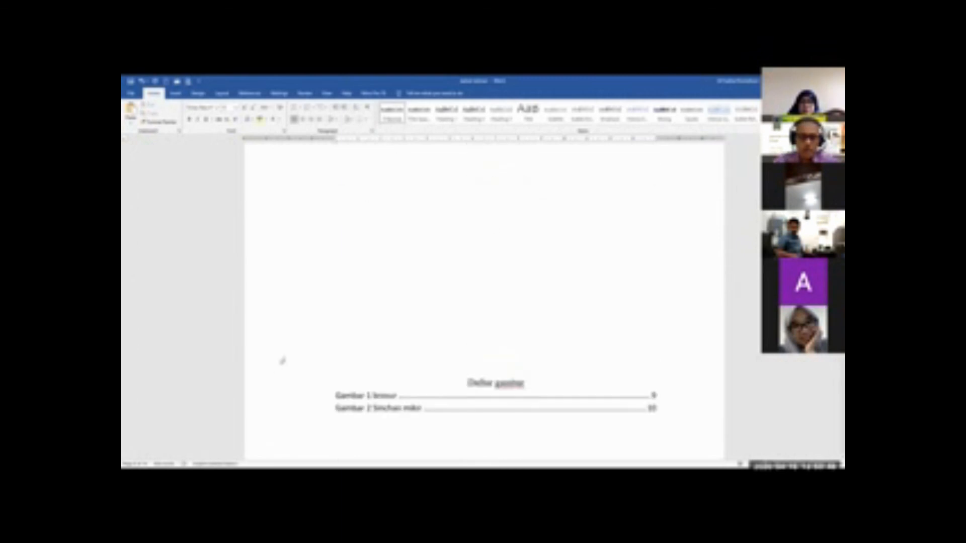
scroll(282, 361, down, 3)
click(280, 337)
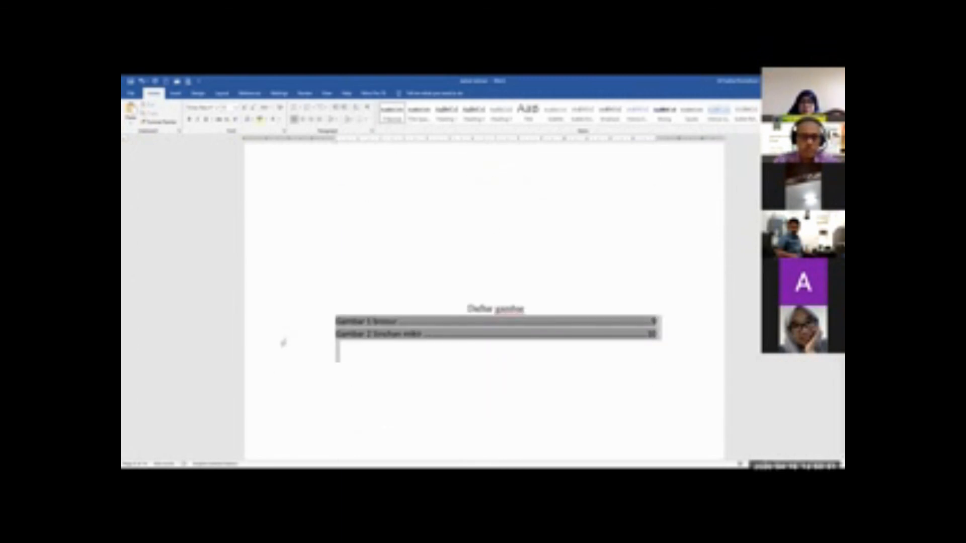
key(Delete)
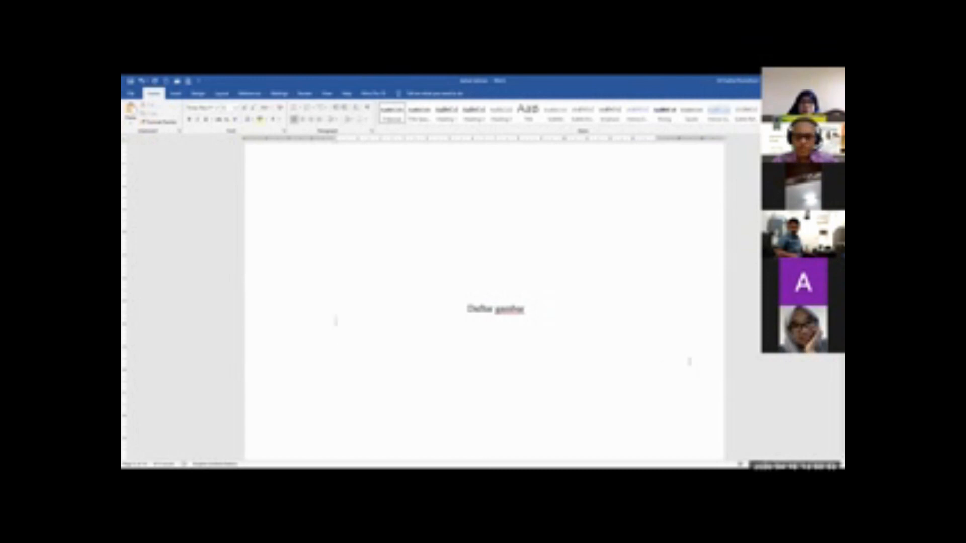
In BAB II, delete the Tabel 1 caption above the first table and the Gambar 1 caption below the brochure picture
scroll(689, 361, down, 8)
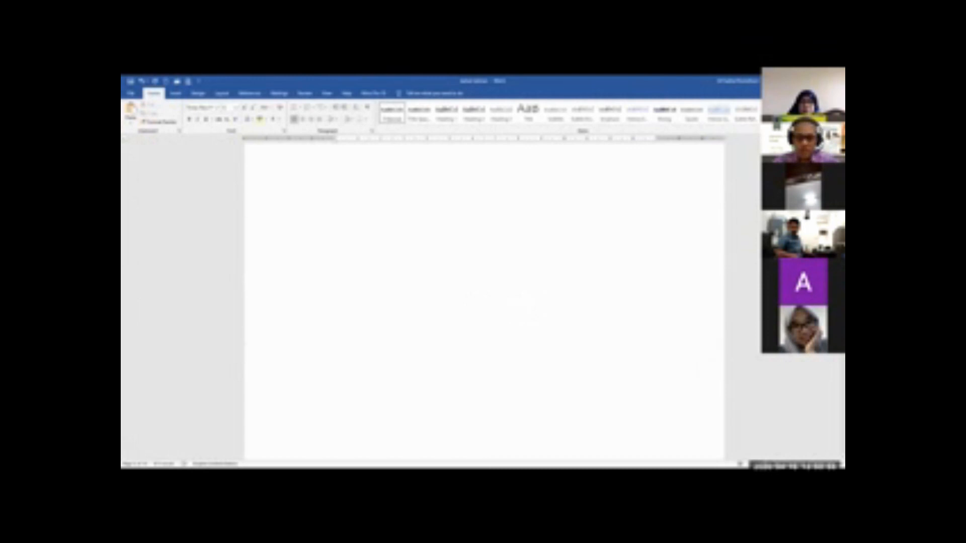
scroll(835, 372, down, 20)
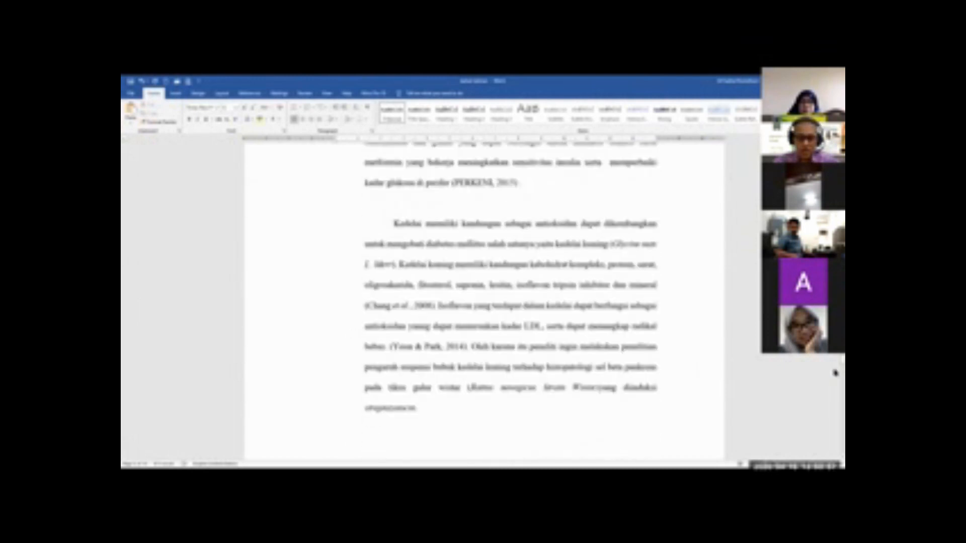
scroll(835, 372, down, 20)
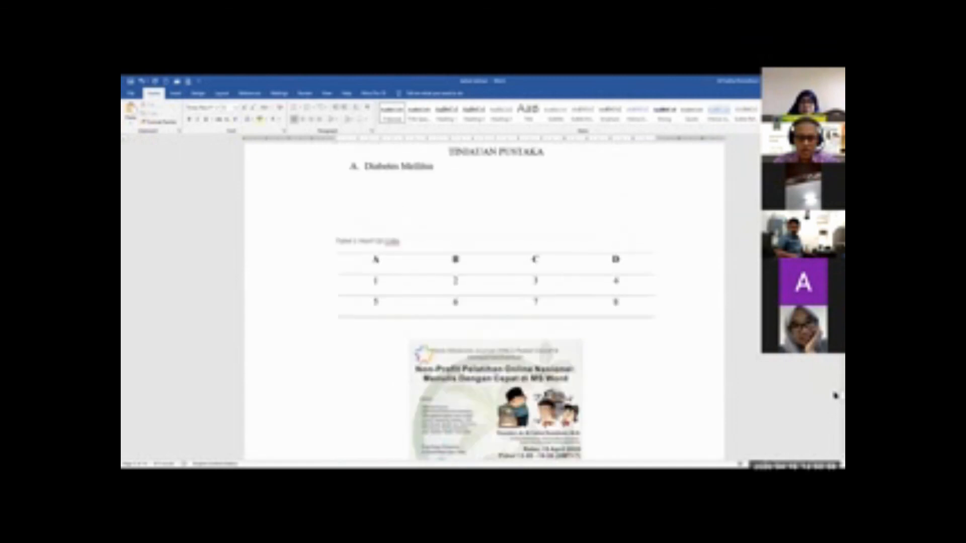
scroll(835, 397, up, 1)
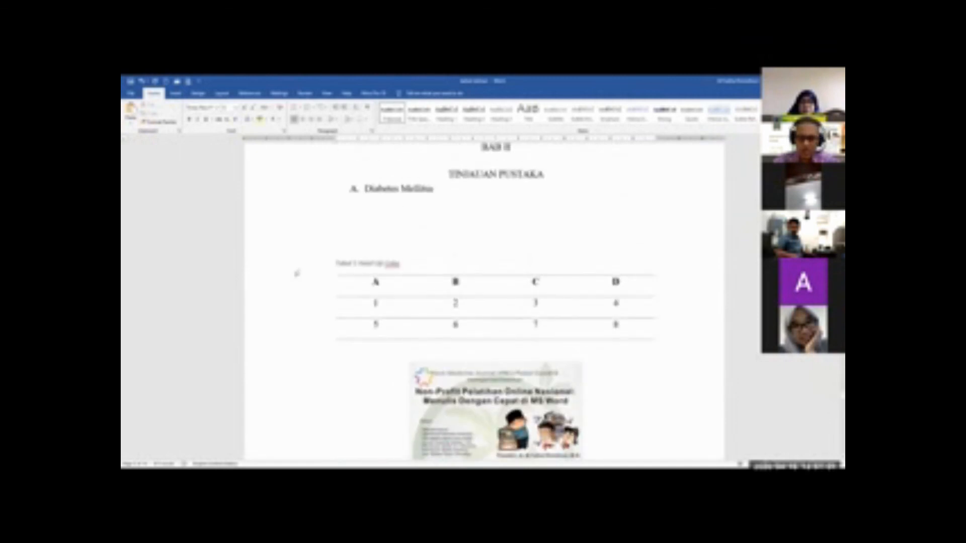
scroll(302, 295, down, 6)
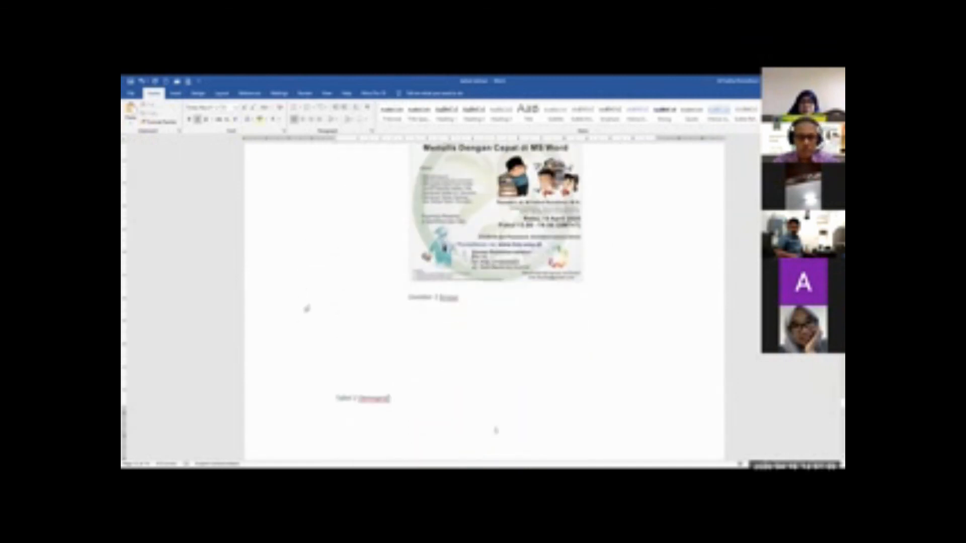
click(305, 306)
key(Delete)
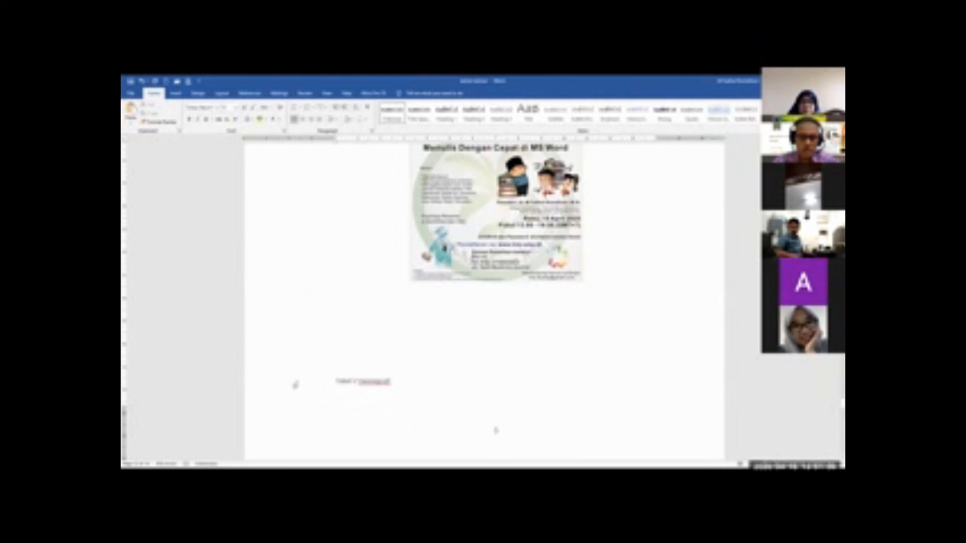
Delete the Tabel 2 caption before the second table and the Gambar 2 caption below the Sinchan picture
scroll(291, 385, down, 15)
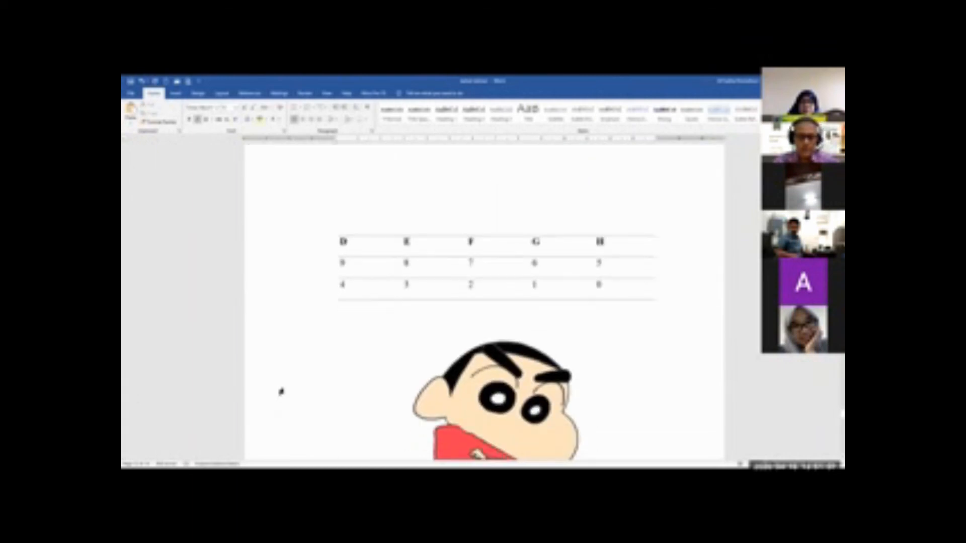
scroll(290, 368, down, 3)
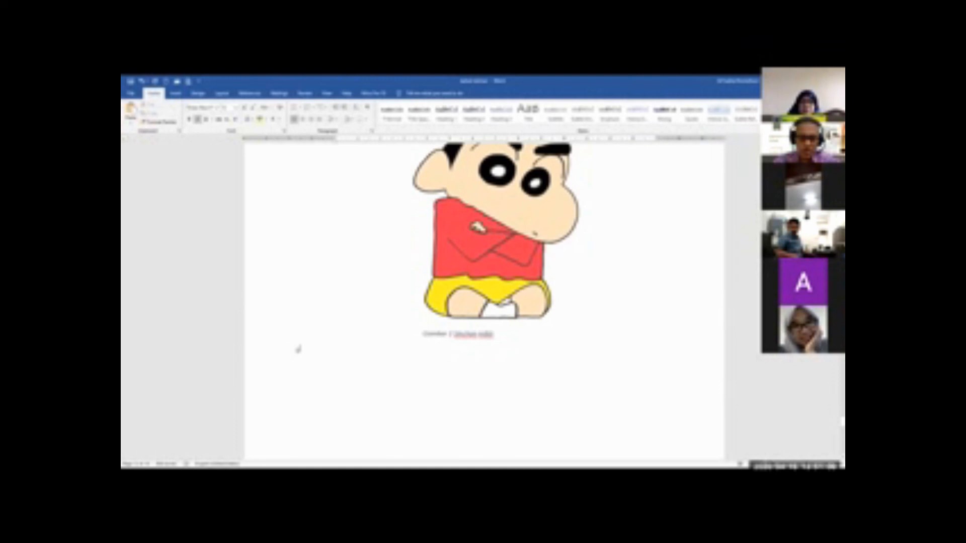
click(296, 349)
click(286, 339)
key(Delete)
Place the insertion point on the empty line directly above the first table (columns A to D) in BAB II
scroll(463, 344, up, 3)
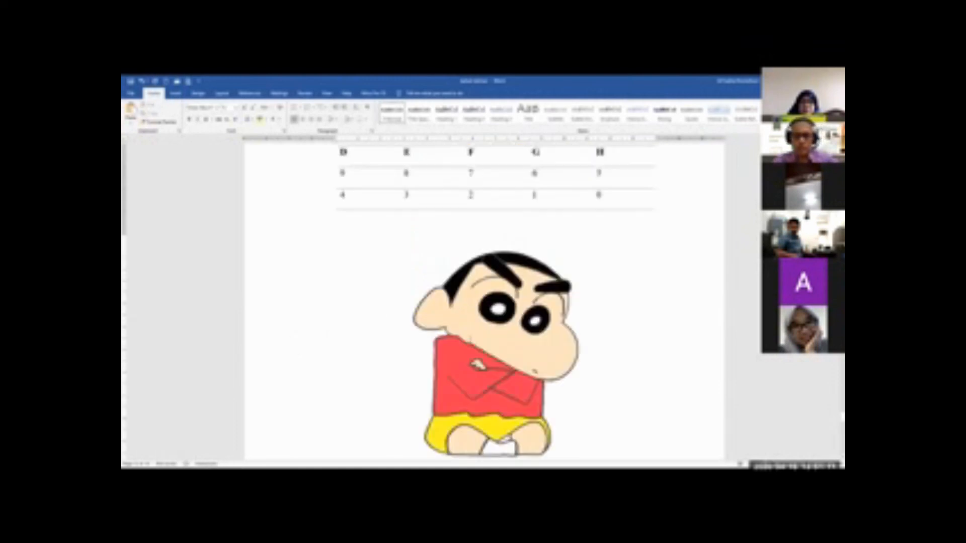
scroll(483, 302, up, 12)
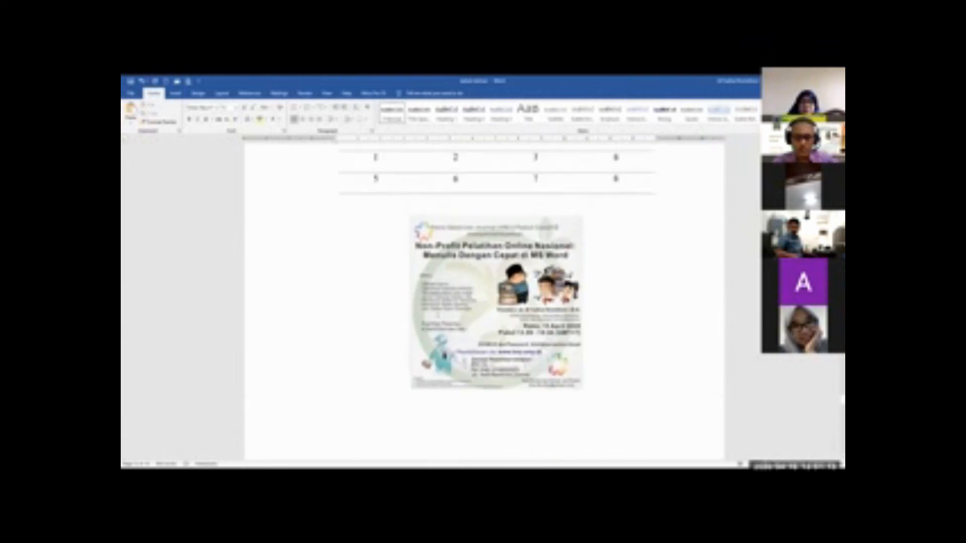
scroll(544, 271, up, 3)
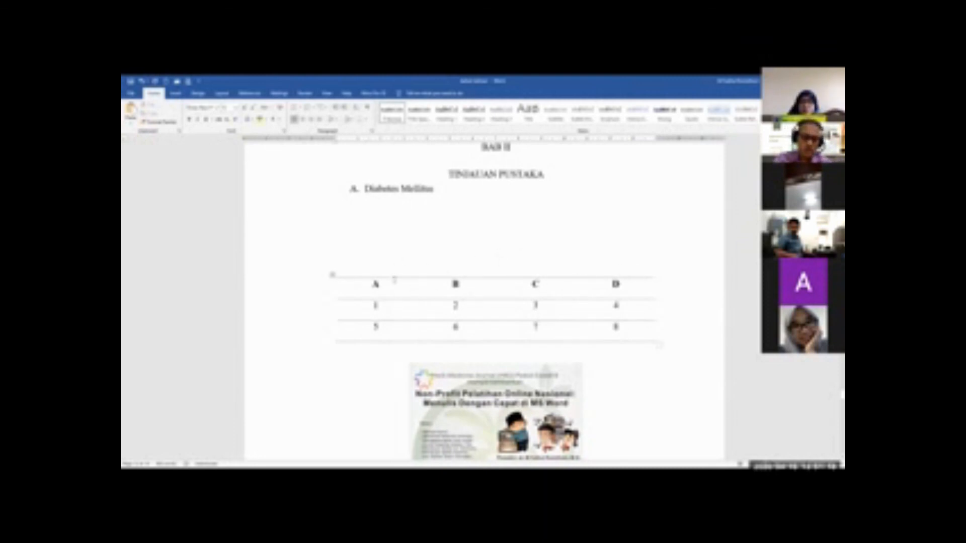
click(370, 264)
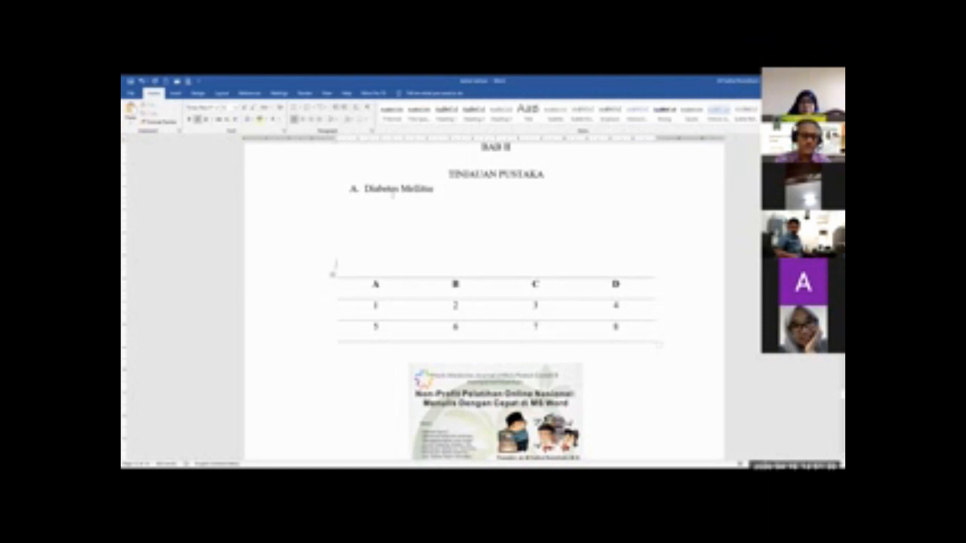
click(250, 93)
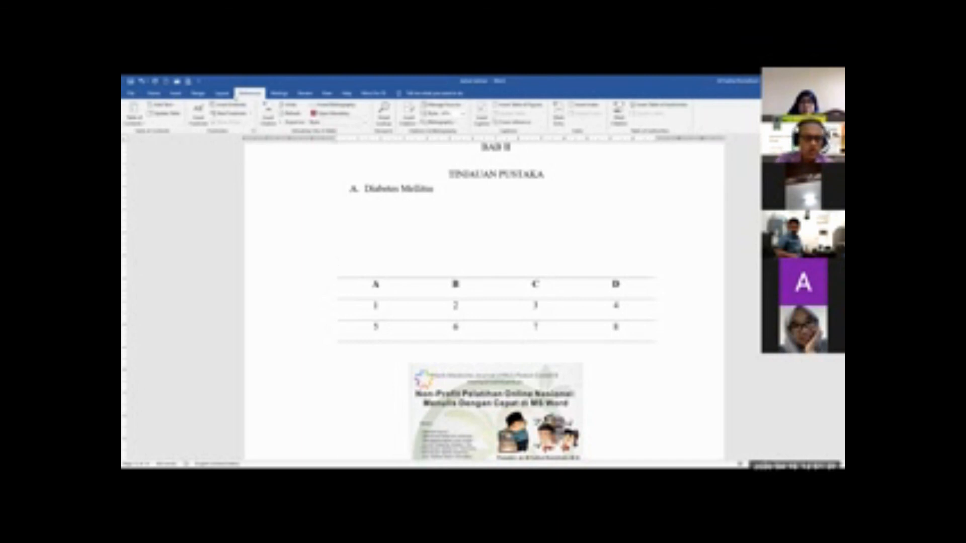
click(222, 94)
click(254, 95)
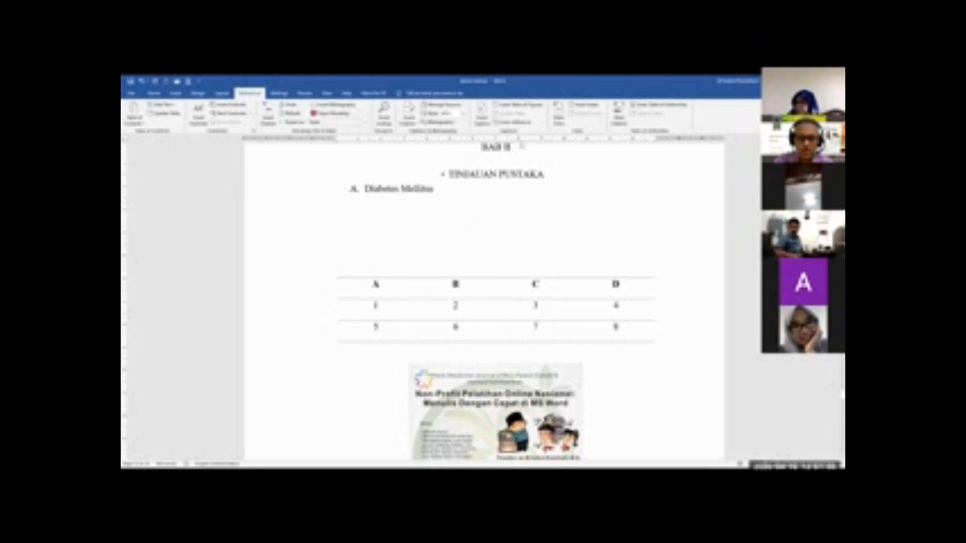
click(519, 105)
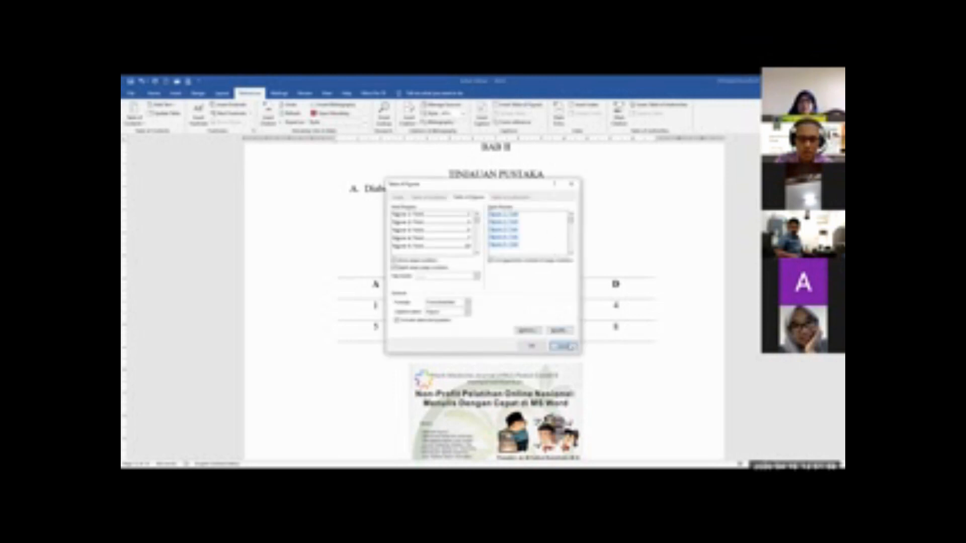
click(568, 346)
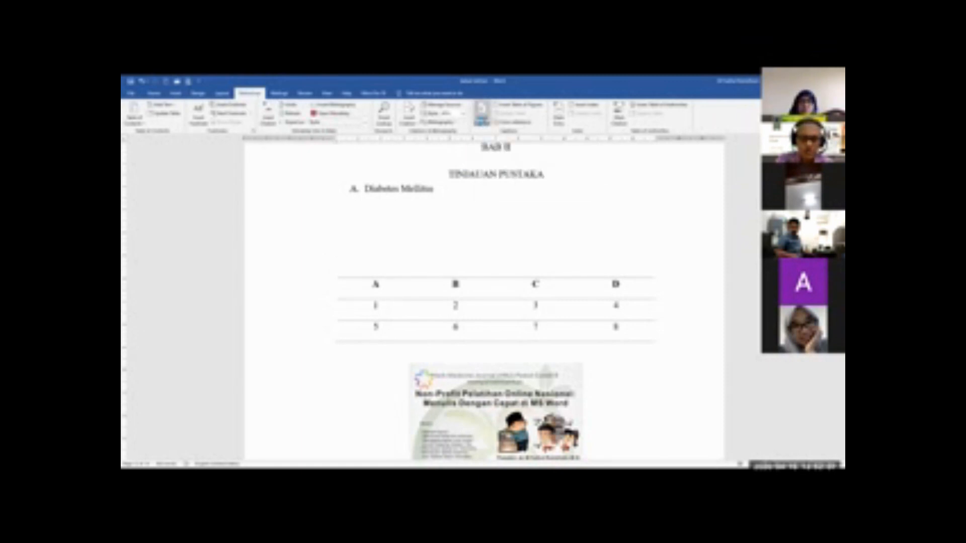
Start inserting a caption above the first table in BAB II and open the choice of caption labels
click(482, 120)
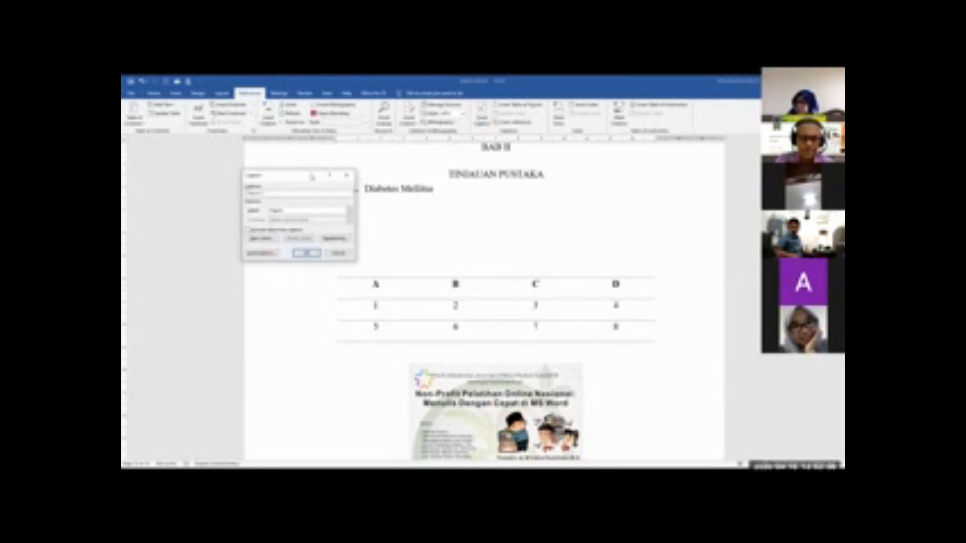
drag(312, 176, 579, 165)
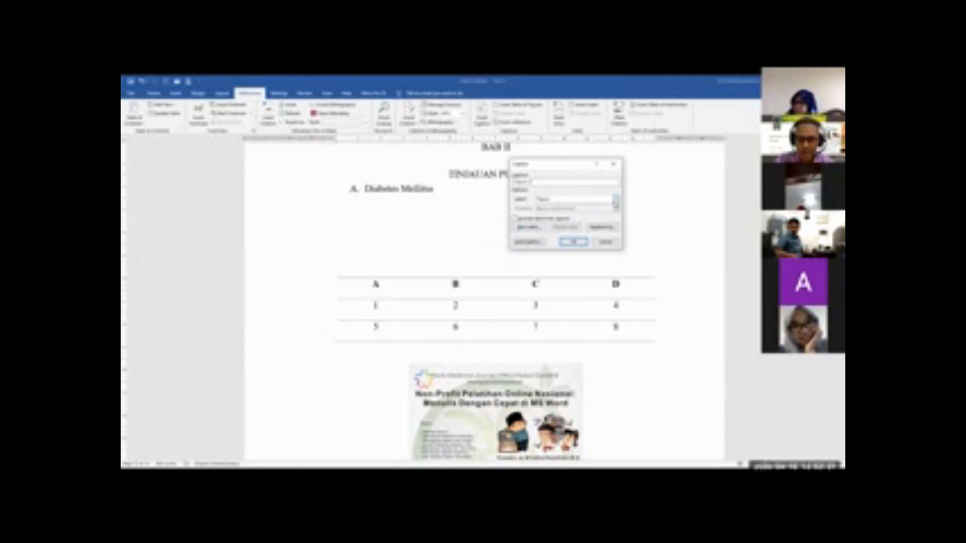
click(617, 202)
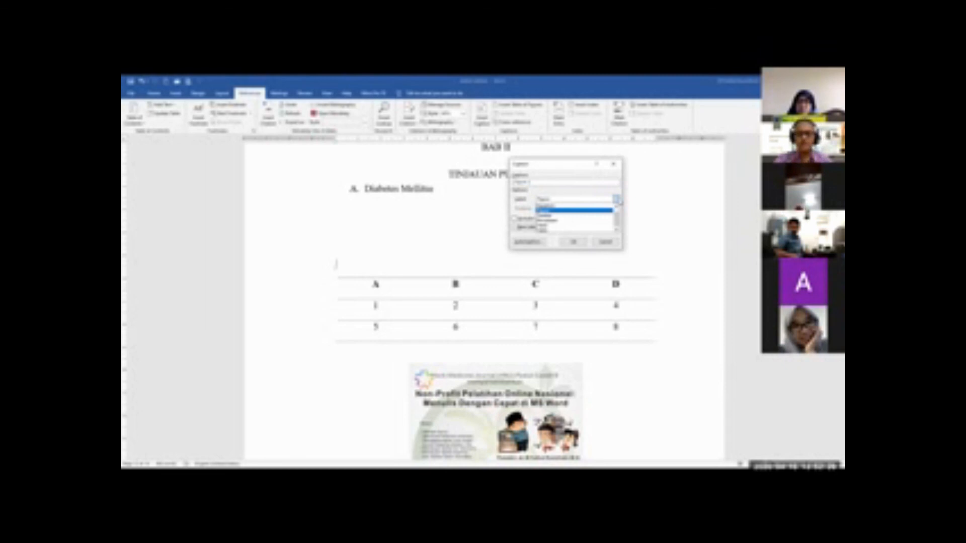